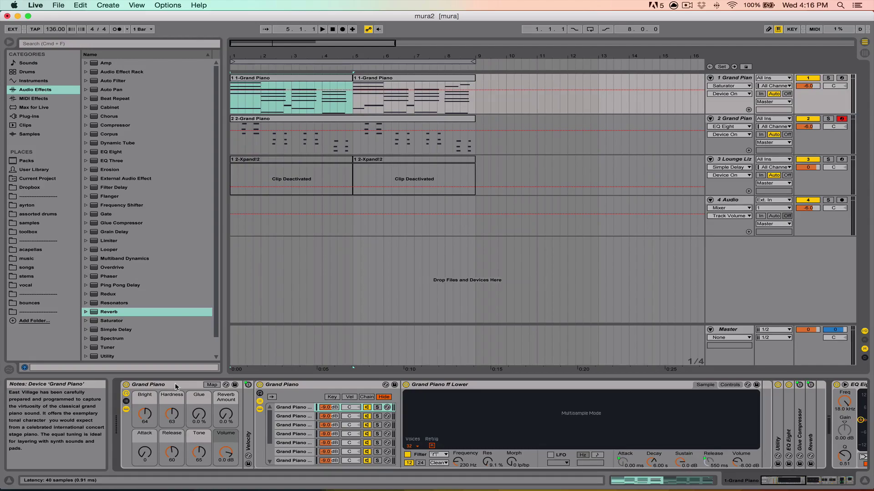
# - Bring the first Grand Piano track's Reverb, Compressor and Saturator into view and arm that track for recording
pyautogui.hscroll(10, 323, 391)
pyautogui.hscroll(5, 328, 394)
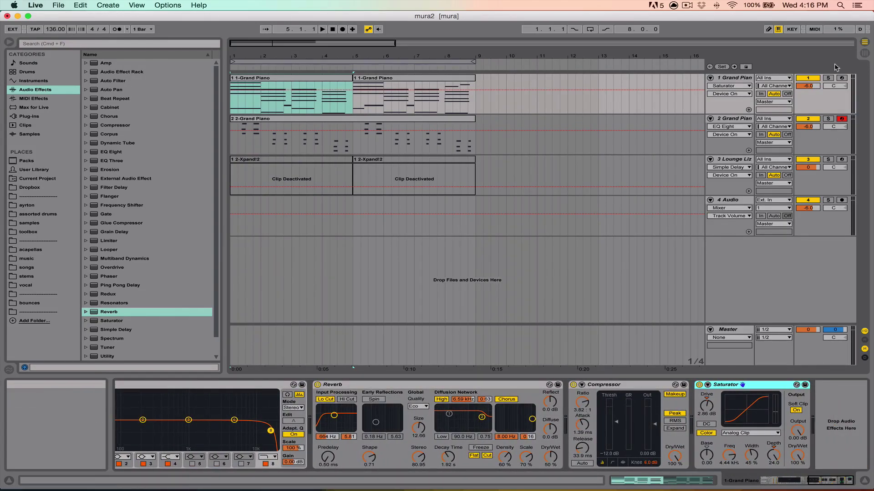
pyautogui.click(841, 78)
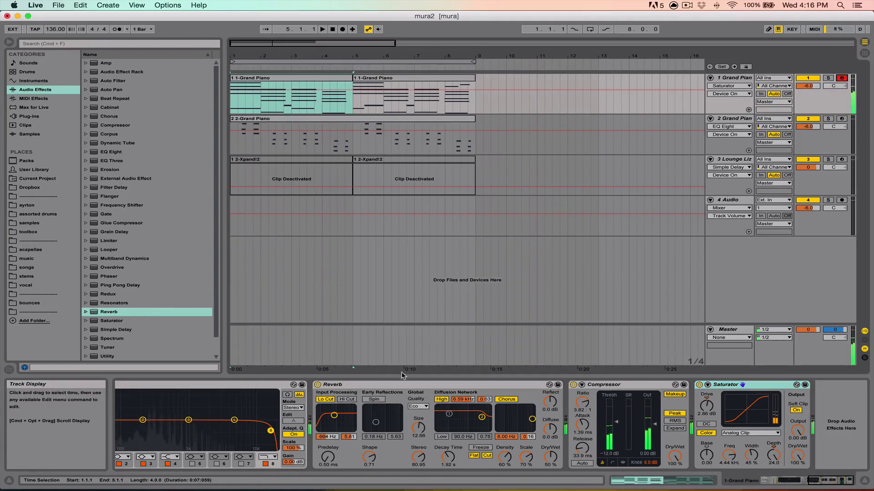
# - Compare the piano sound with the Reverb switched off and on again, and hide the device view
pyautogui.click(317, 385)
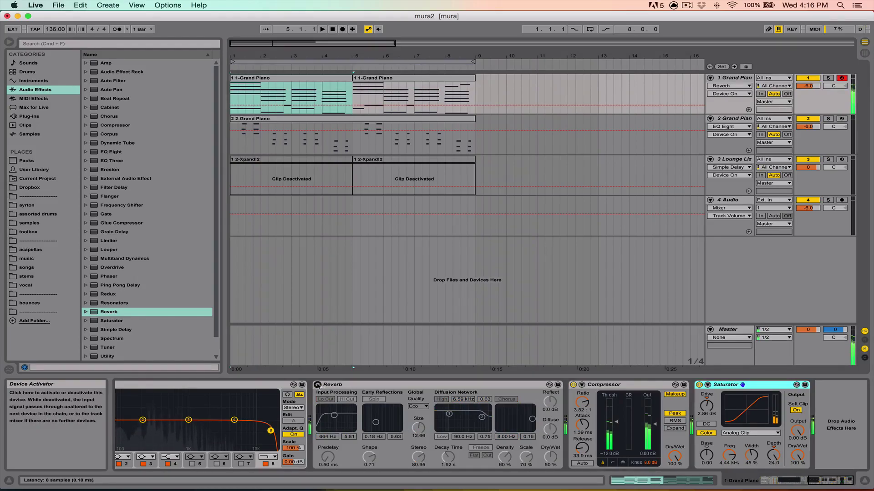
pyautogui.click(318, 385)
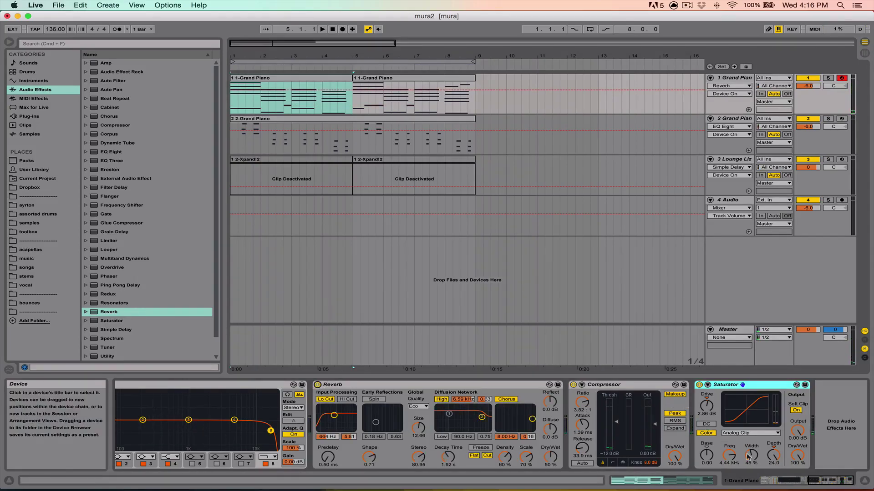
pyautogui.click(863, 480)
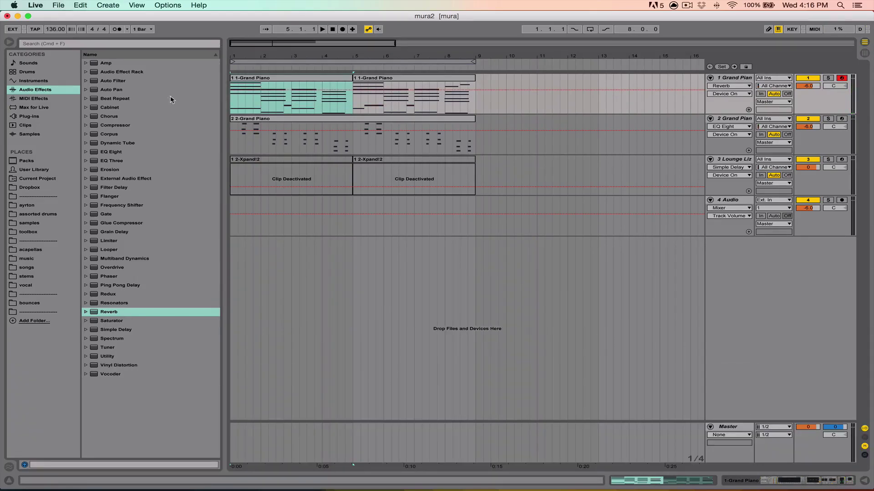
# - Open the first clip on the first Grand Piano track in the note editor and play through its chords
pyautogui.moveTo(276, 51); pyautogui.dragTo(308, 55)
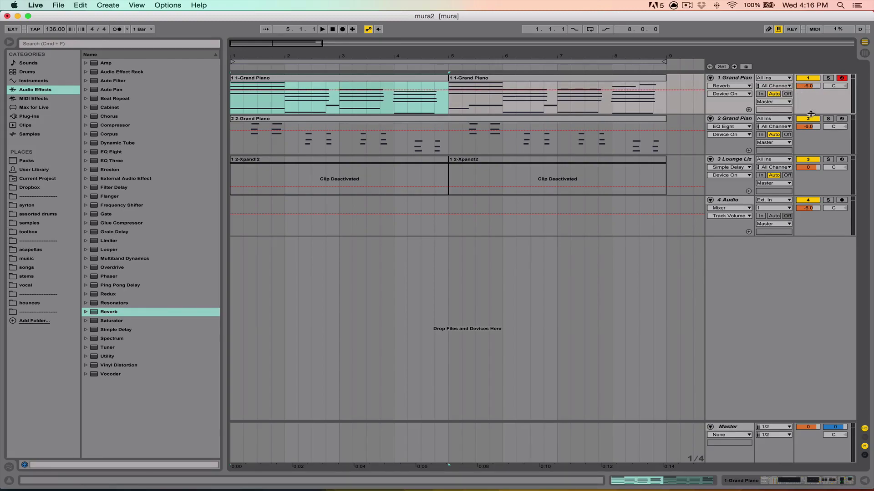
pyautogui.doubleClick(386, 76)
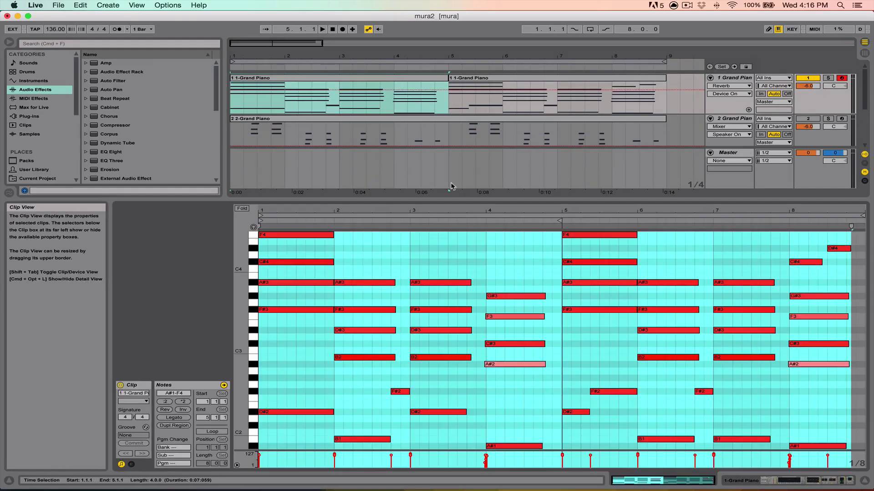
pyautogui.press('space')
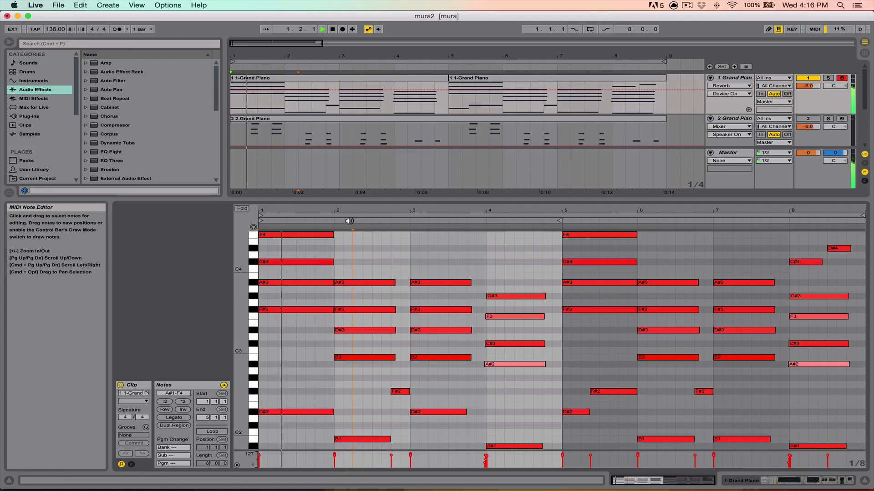
pyautogui.scroll(-3, 362, 250)
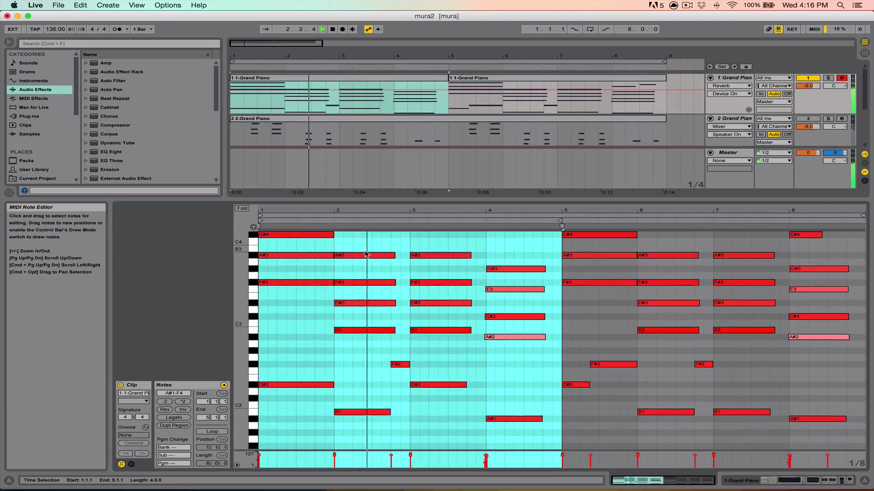
pyautogui.scroll(4, 418, 258)
pyautogui.scroll(-4, 421, 260)
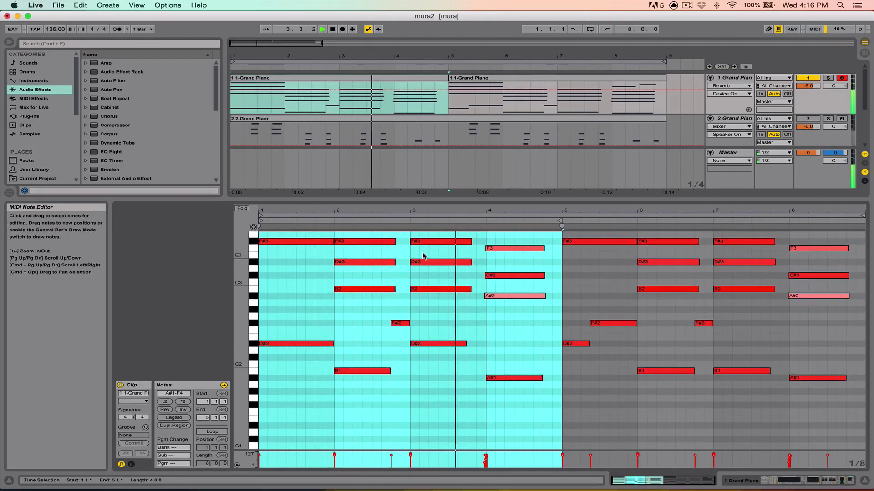
pyautogui.press('space')
# - Deactivate the bass notes D#2, B1, A#1 and F#2 in bars 1 to 4 and listen to the chords without them
pyautogui.moveTo(292, 320); pyautogui.dragTo(370, 374)
pyautogui.scroll(1, 373, 372)
pyautogui.press('0')
pyautogui.click(446, 358)
pyautogui.press('0')
pyautogui.click(532, 394)
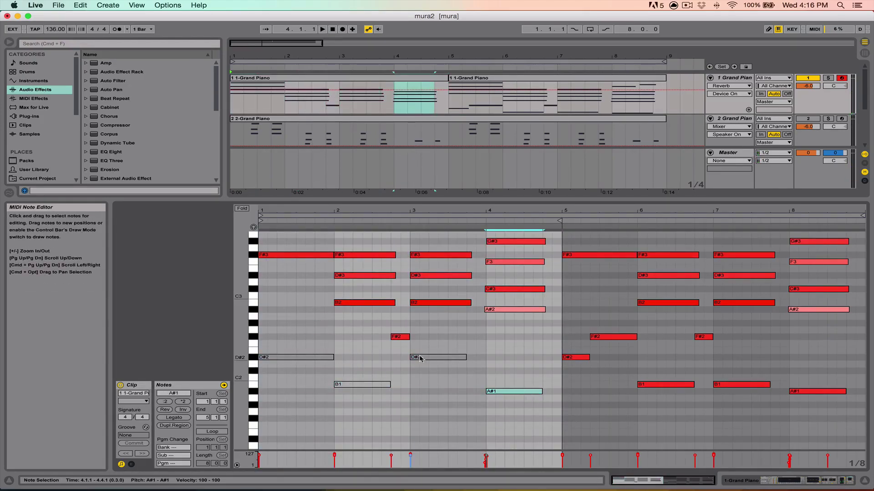
pyautogui.press('0')
pyautogui.click(406, 338)
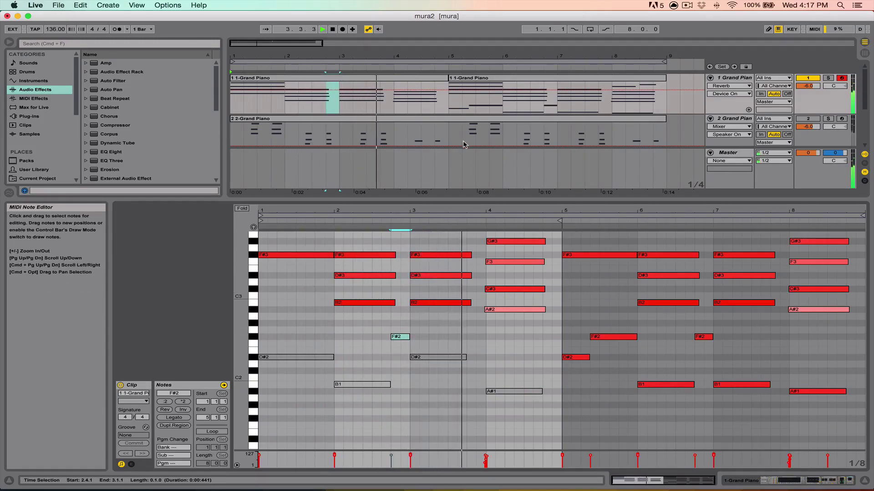
# - Stop playback and reactivate the F#2, D#2, B1 and A#1 bass notes in bars 1 to 4
pyautogui.press('space')
pyautogui.moveTo(294, 340); pyautogui.dragTo(409, 400)
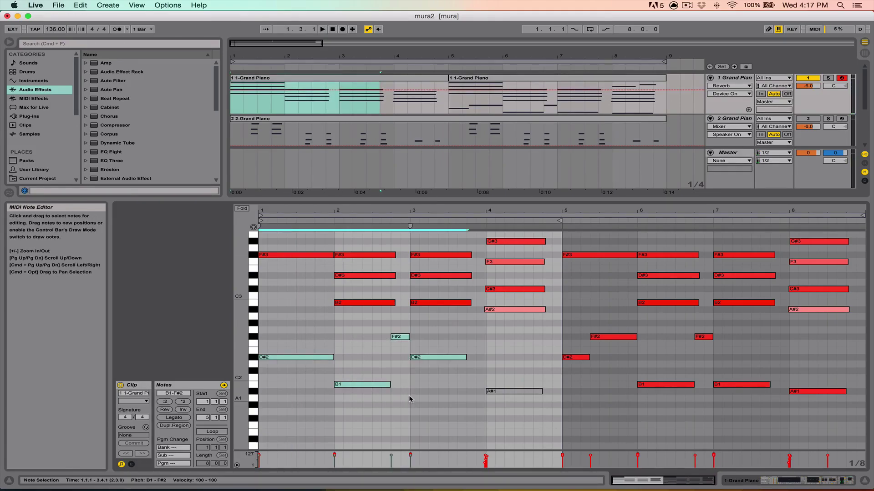
pyautogui.click(496, 391)
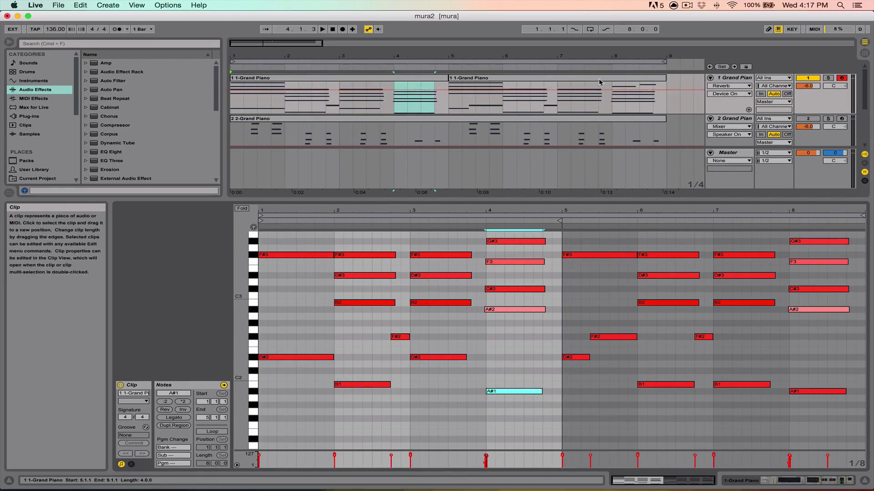
# - Open the second clip on the first Grand Piano track, play it from bar 7, and close the note editor
pyautogui.click(600, 82)
pyautogui.click(710, 266)
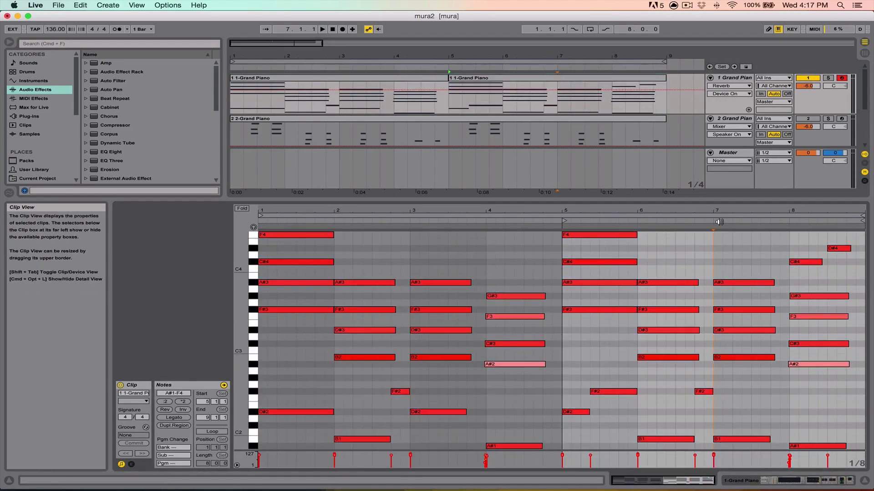
pyautogui.click(778, 222)
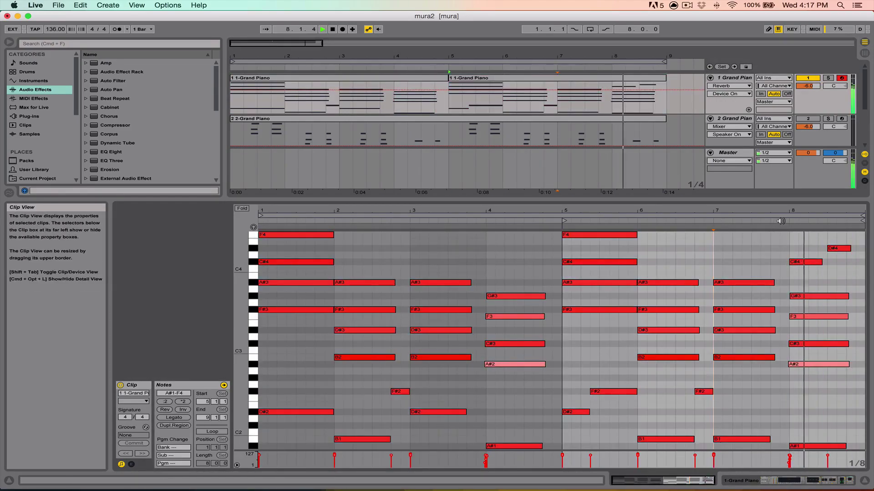
pyautogui.press('space')
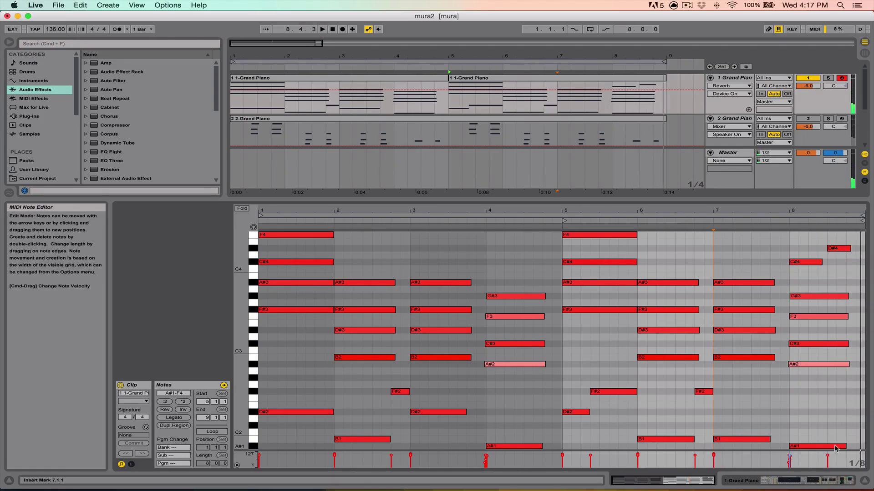
pyautogui.click(865, 481)
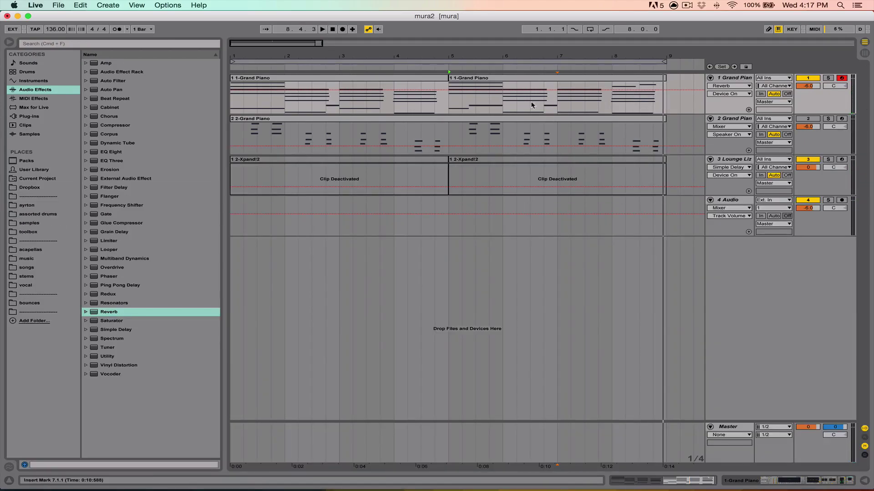
# - Open the clip on the second Grand Piano track in the note editor
pyautogui.moveTo(474, 53); pyautogui.dragTo(347, 53)
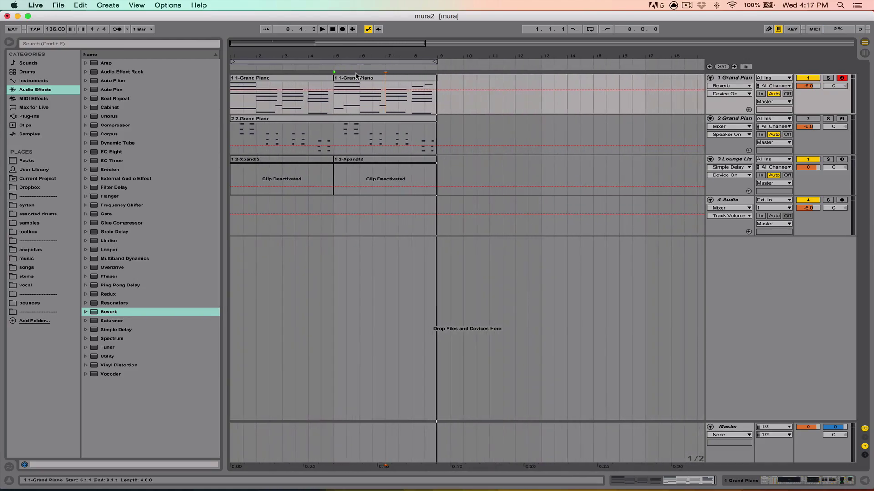
pyautogui.click(400, 79)
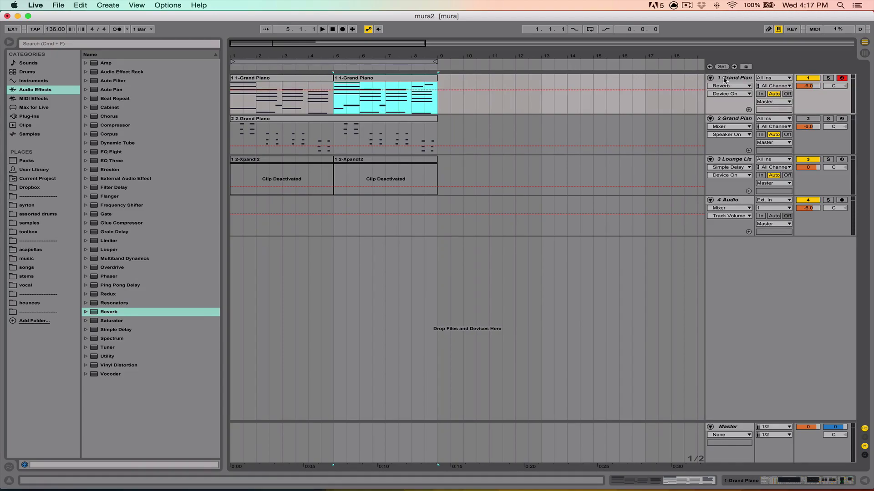
pyautogui.click(296, 79)
pyautogui.doubleClick(295, 119)
pyautogui.moveTo(462, 213)
pyautogui.mouseDown()
pyautogui.moveTo(482, 236)
pyautogui.moveTo(520, 255)
pyautogui.moveTo(464, 214)
pyautogui.mouseUp()
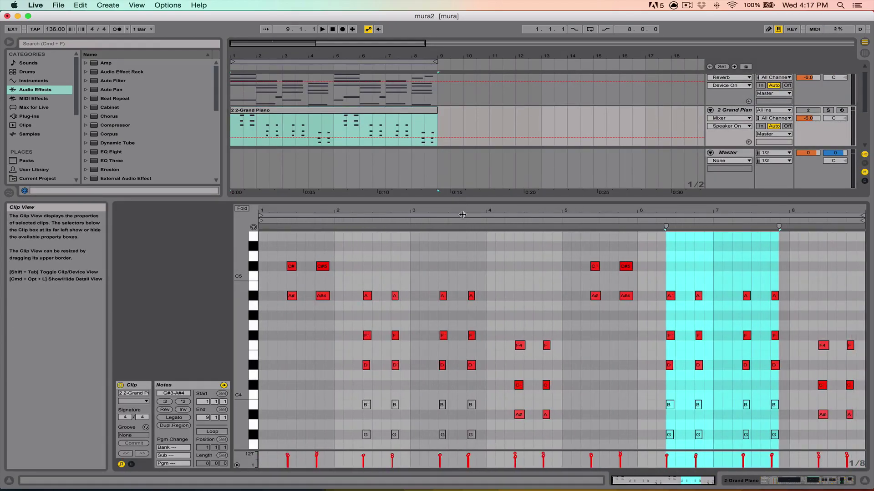
# - Activate the second Grand Piano track, mute the first one, and hide the clip view
pyautogui.click(809, 111)
pyautogui.scroll(1, 810, 109)
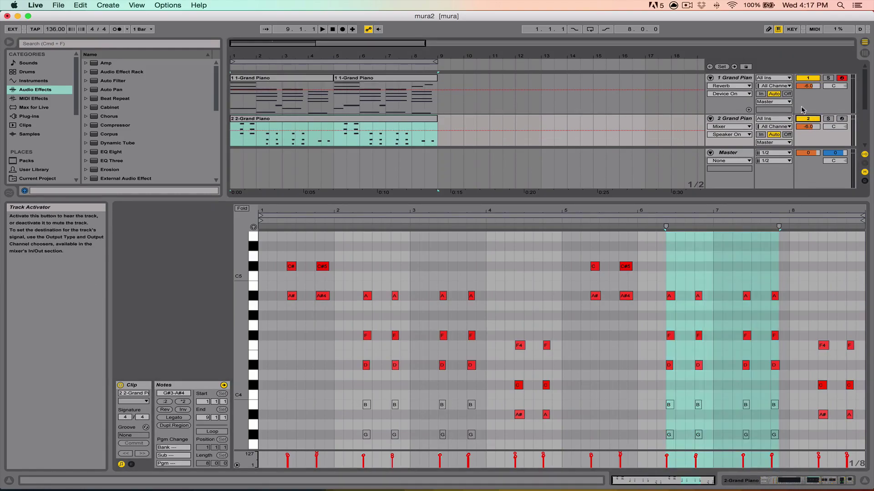
pyautogui.click(865, 480)
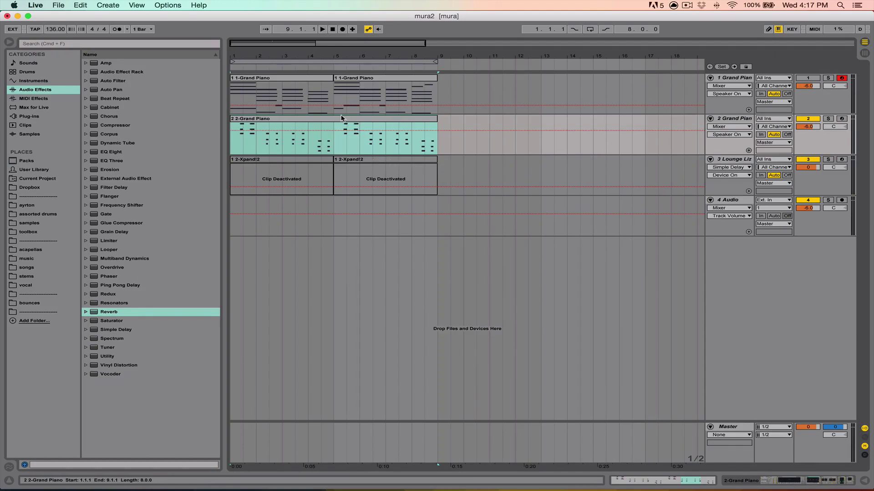
pyautogui.moveTo(279, 55); pyautogui.dragTo(280, 82)
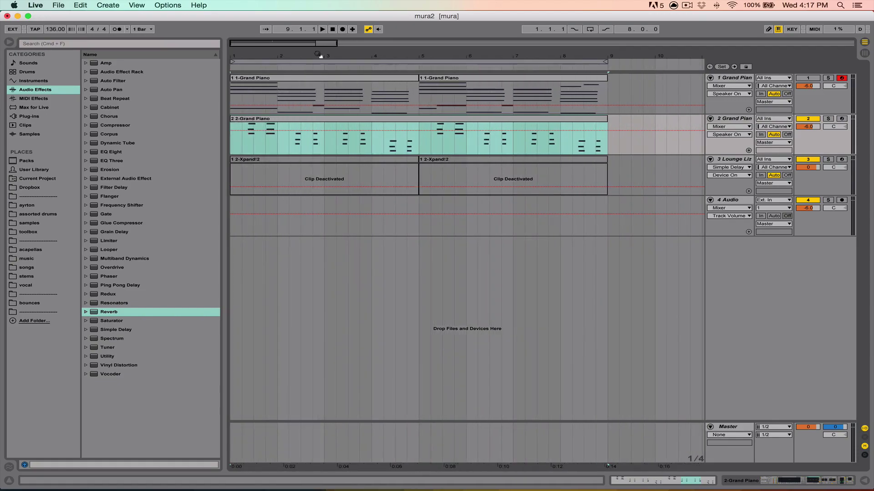
pyautogui.doubleClick(279, 136)
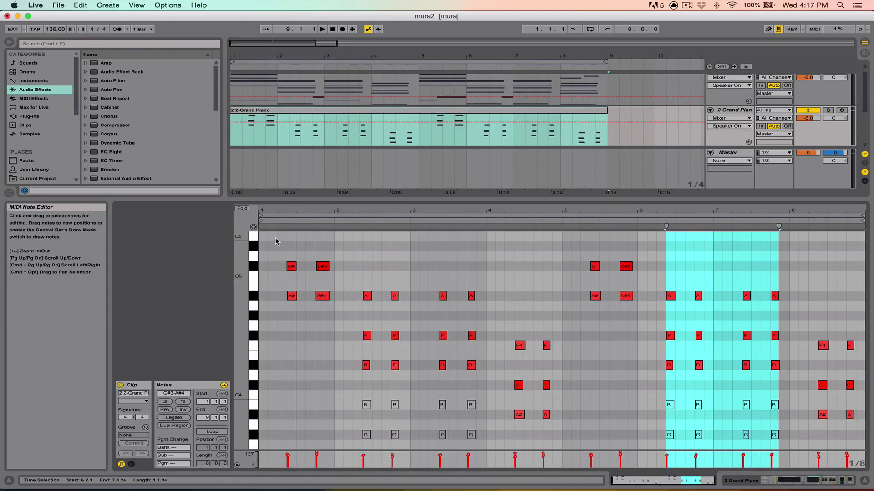
pyautogui.moveTo(298, 210); pyautogui.dragTo(298, 225)
pyautogui.moveTo(363, 212); pyautogui.dragTo(362, 203)
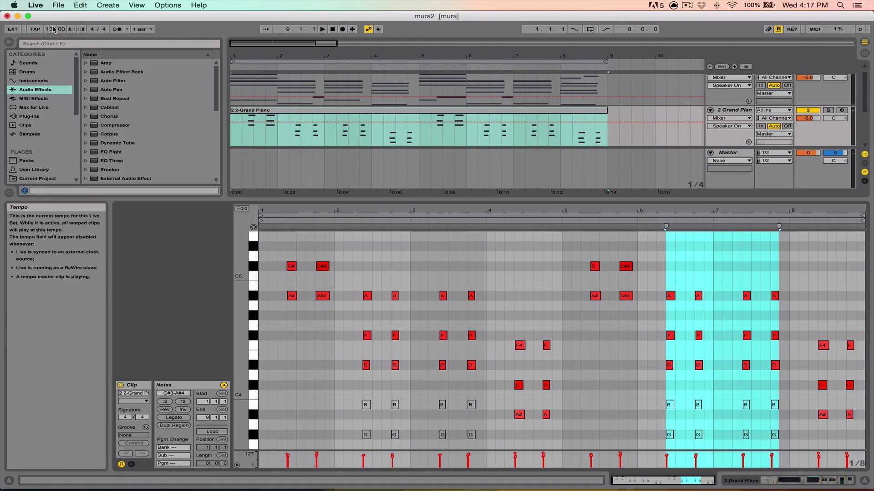
pyautogui.click(865, 481)
# - Reopen the second Grand Piano track's clip in the note editor and play its opening bars
pyautogui.moveTo(377, 53); pyautogui.dragTo(351, 54)
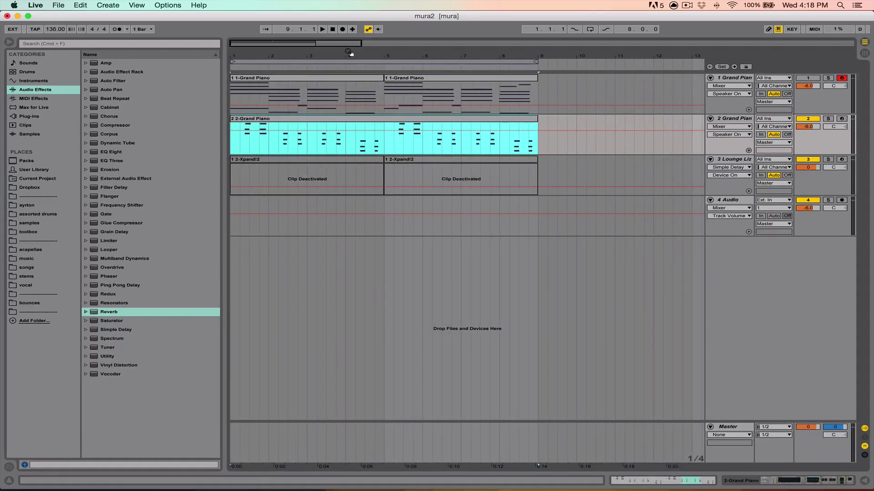
pyautogui.doubleClick(372, 121)
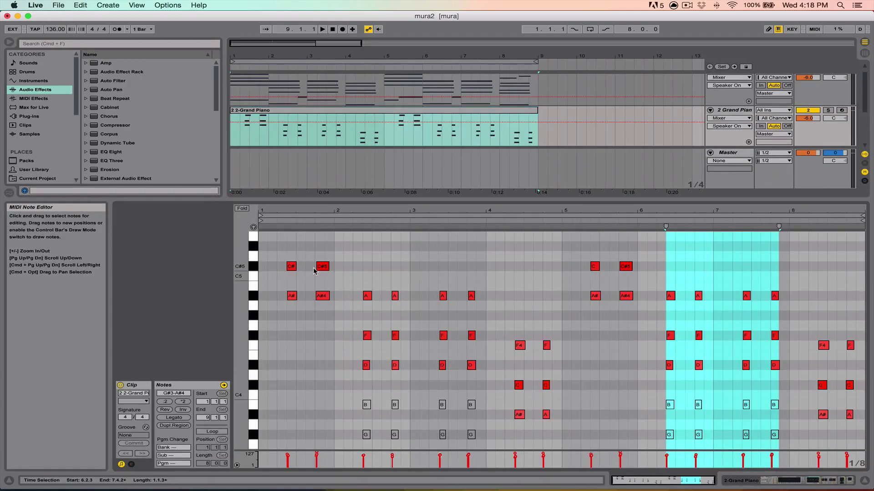
pyautogui.scroll(3, 313, 272)
pyautogui.press('space')
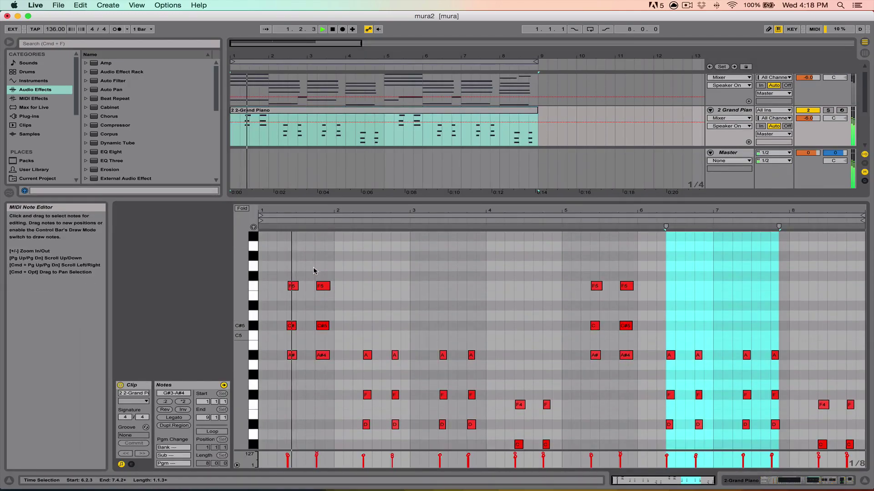
pyautogui.press('space')
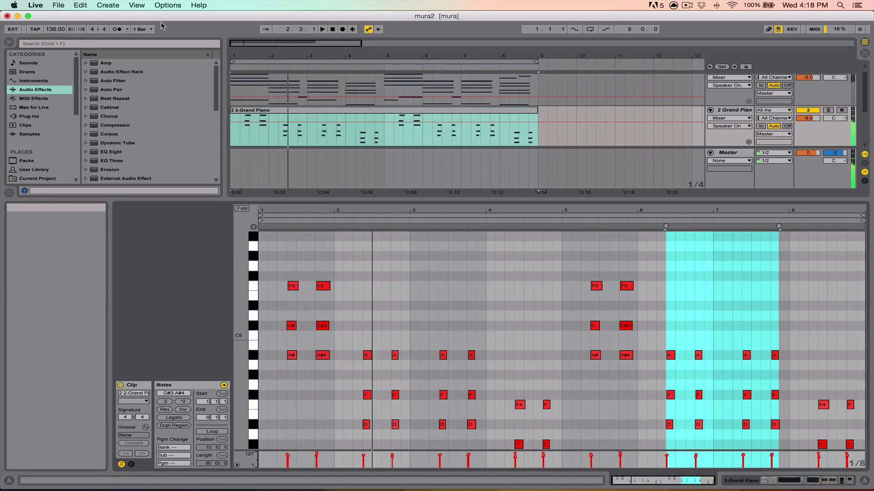
# - Turn on the metronome and play the second Grand Piano clip from the start, following its notes in the editor
pyautogui.click(253, 74)
pyautogui.press('space')
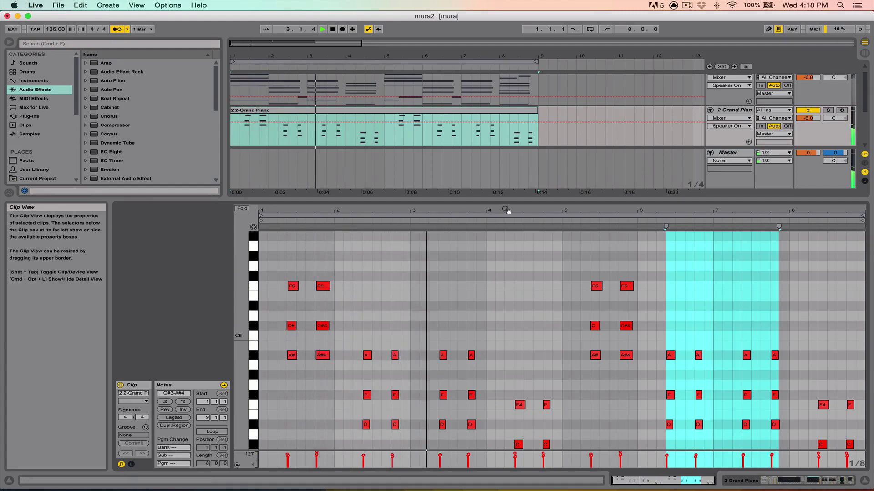
pyautogui.scroll(-3, 514, 242)
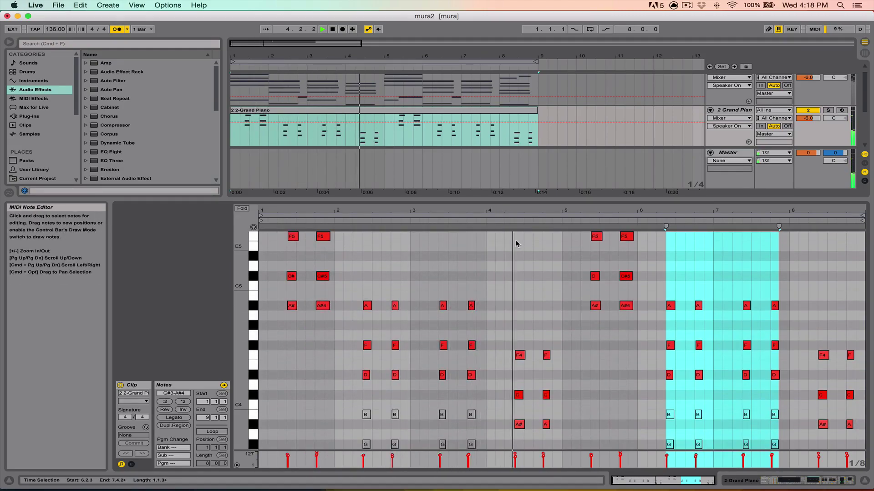
pyautogui.scroll(3, 517, 243)
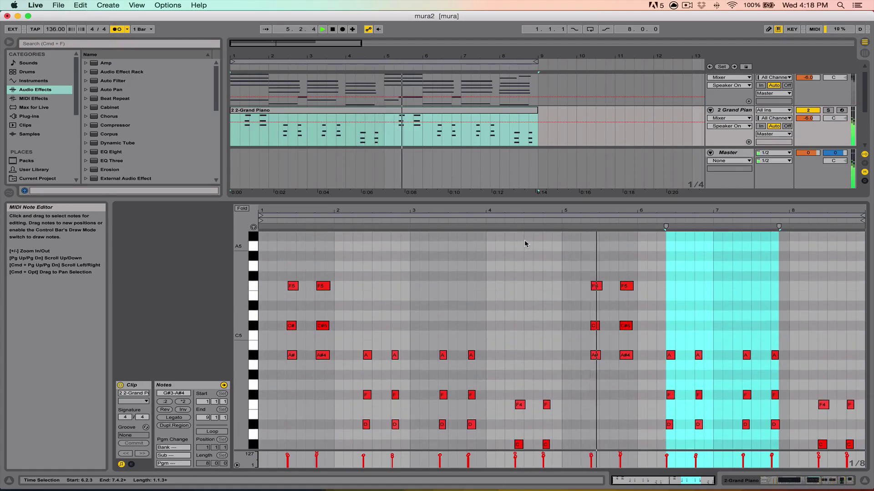
pyautogui.scroll(-7, 524, 244)
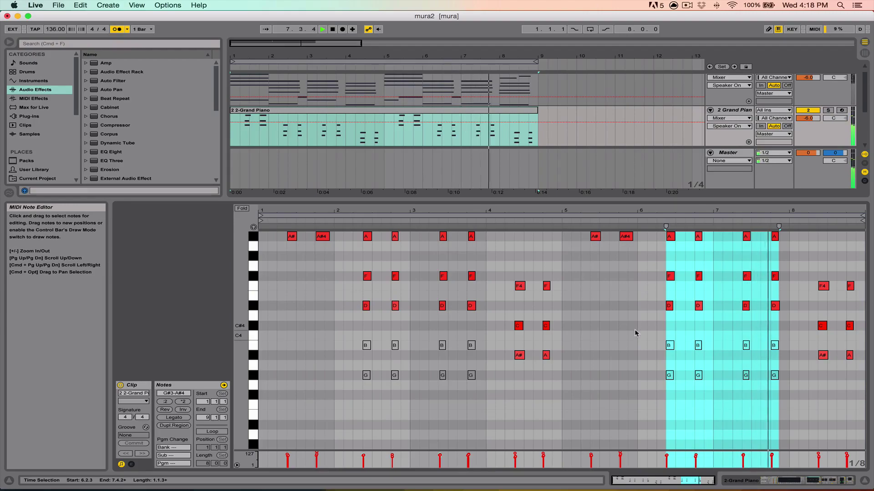
pyautogui.press('space')
# - Examine the deactivated B and G notes in bars 2 and 3 of the second Grand Piano clip, and hide the clip view
pyautogui.moveTo(358, 338); pyautogui.dragTo(501, 392)
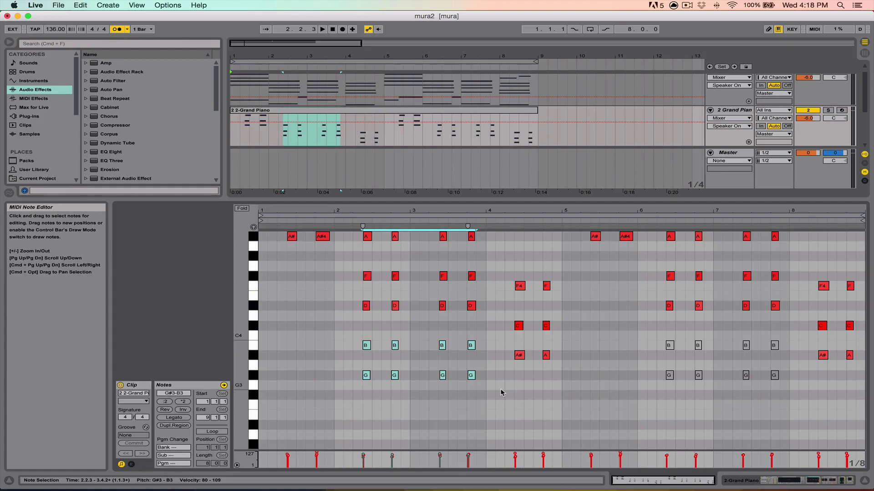
pyautogui.click(715, 406)
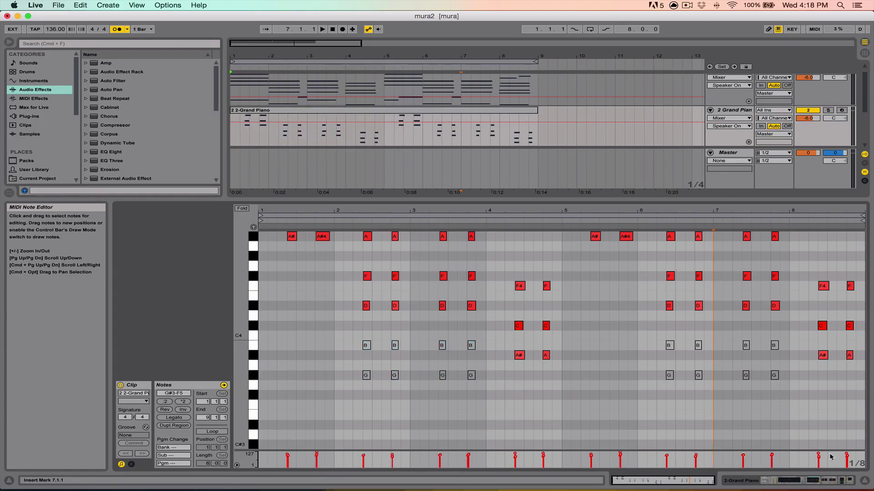
pyautogui.click(864, 480)
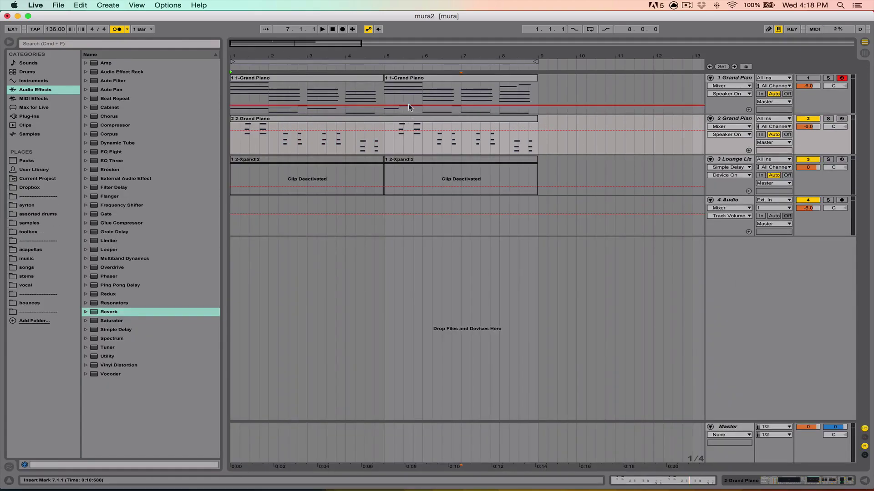
# - Reactivate the first Grand Piano track and play both piano tracks together from the start, turning off the metronome
pyautogui.moveTo(422, 57); pyautogui.dragTo(432, 57)
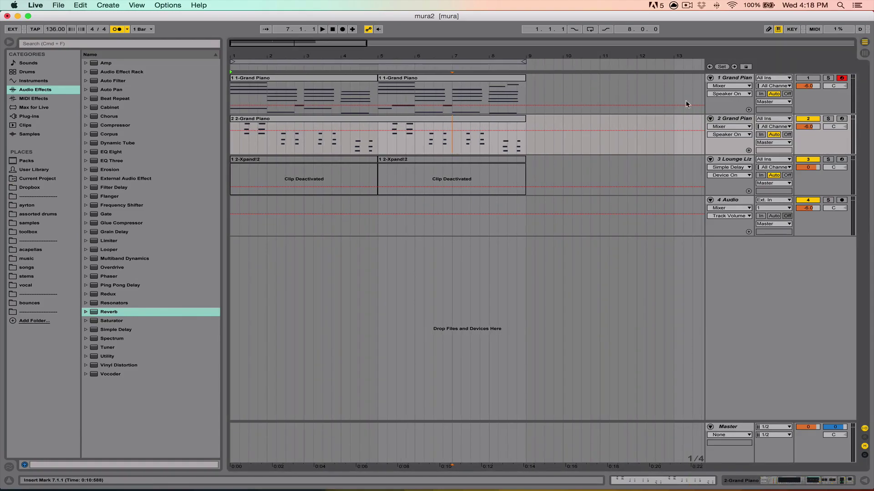
pyautogui.click(286, 120)
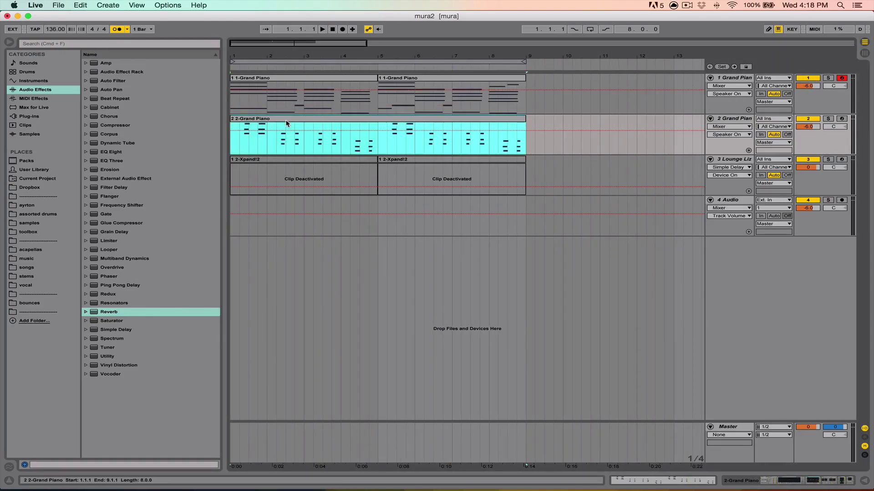
pyautogui.press('space')
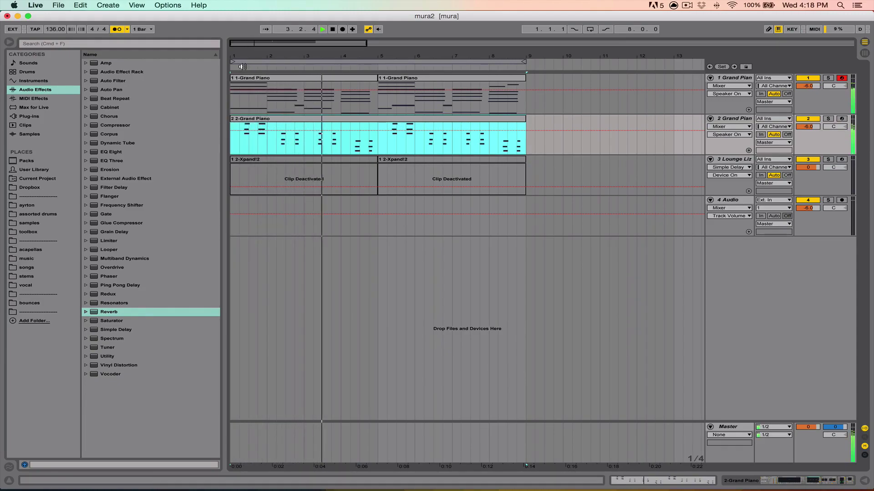
pyautogui.press('XF86AudioLowerVolume')
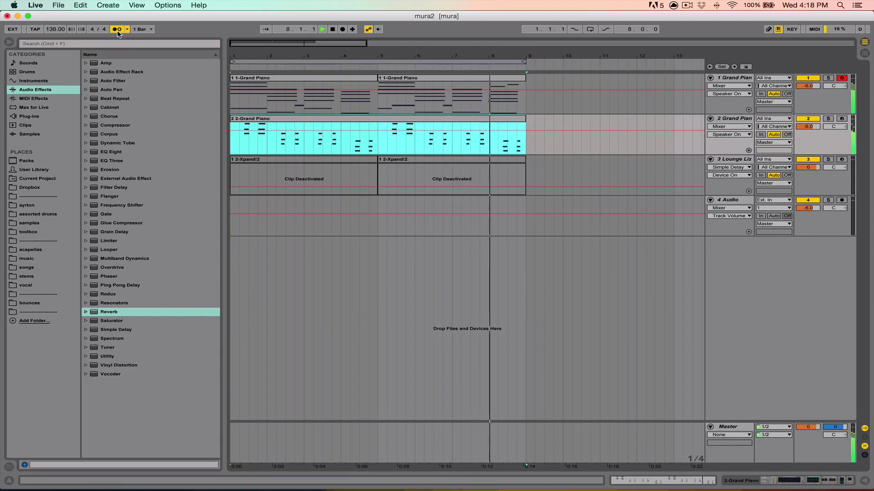
pyautogui.press('space')
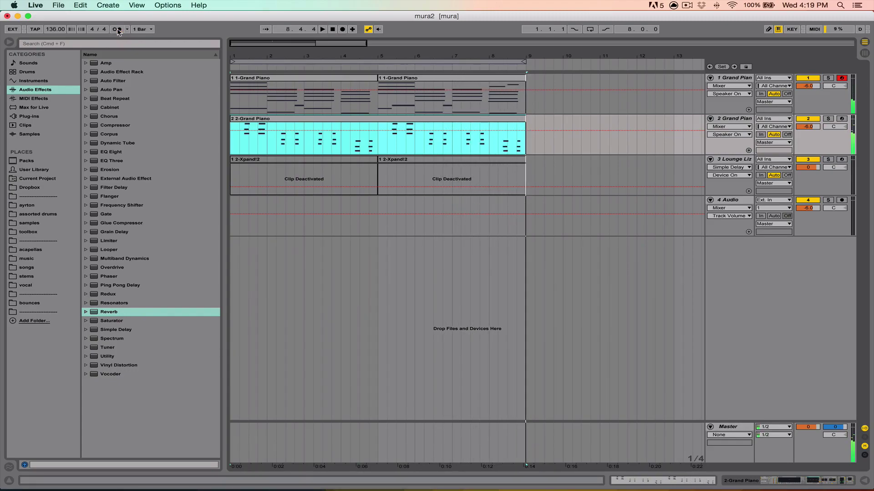
# - Activate both deactivated Xpand!2 clips on the Lounge Lizard track, spanning bars 1 to 9
pyautogui.doubleClick(330, 80)
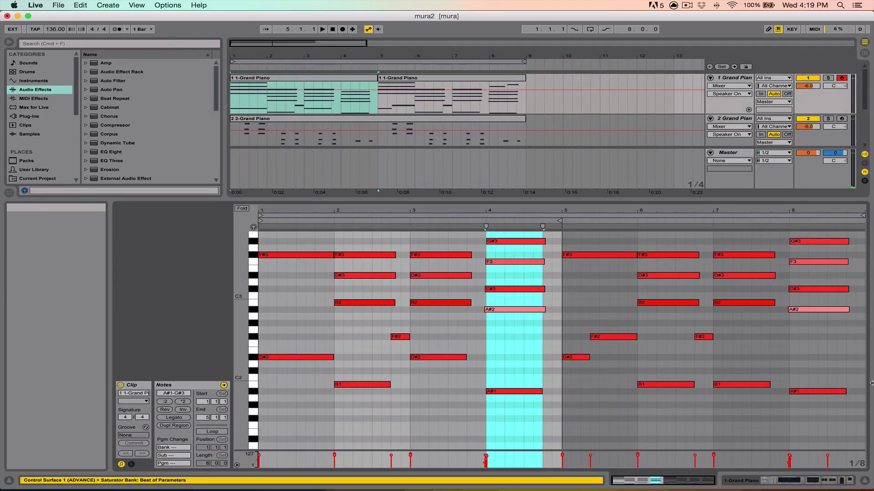
pyautogui.click(864, 480)
pyautogui.moveTo(421, 126); pyautogui.dragTo(557, 112)
pyautogui.moveTo(527, 52); pyautogui.dragTo(393, 74)
pyautogui.moveTo(387, 145); pyautogui.dragTo(408, 153)
pyautogui.moveTo(435, 124); pyautogui.dragTo(271, 125)
pyautogui.moveTo(389, 170); pyautogui.dragTo(229, 173)
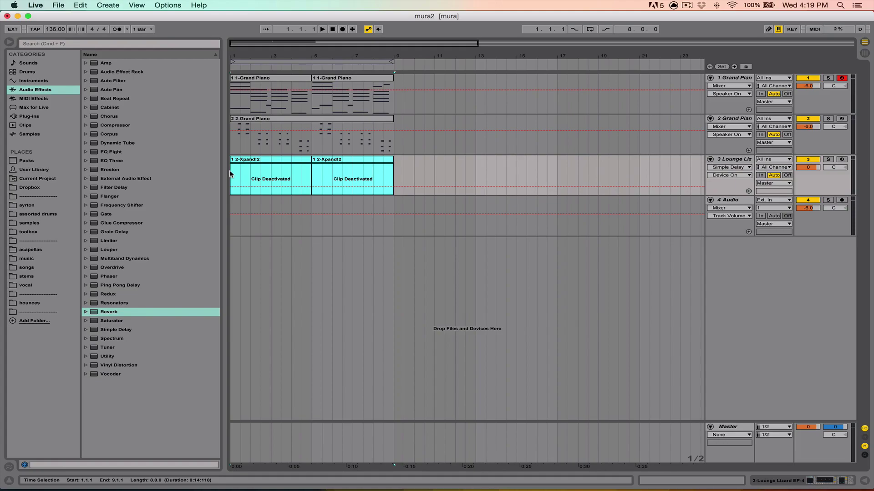
pyautogui.press('0')
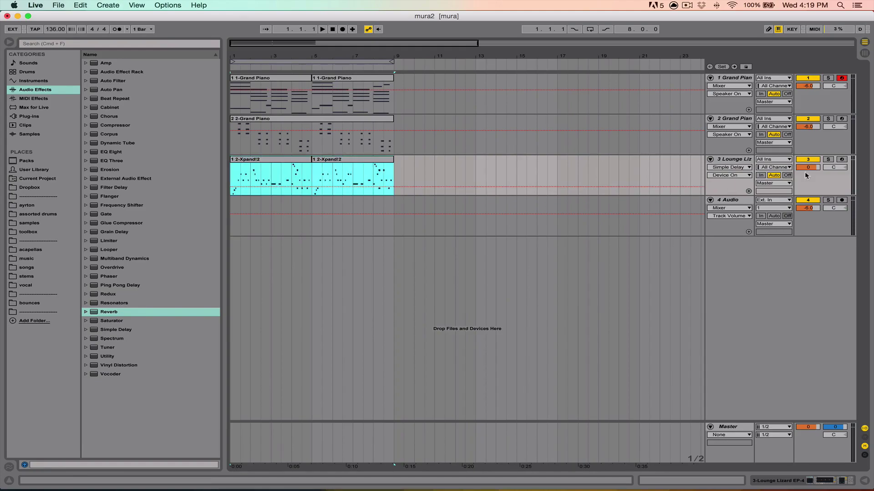
# - Show the Lounge Lizard track's devices and inspect the Lounge Lizard EP-4 instrument window before closing it
pyautogui.doubleClick(746, 159)
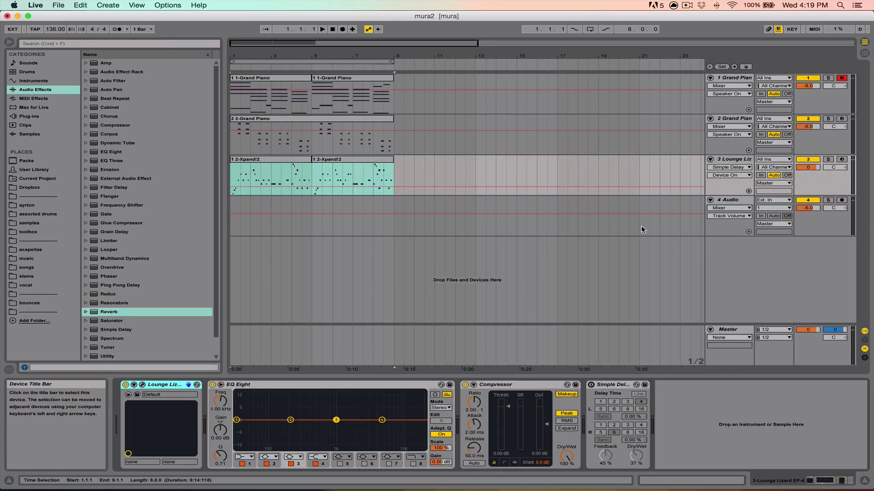
pyautogui.click(142, 385)
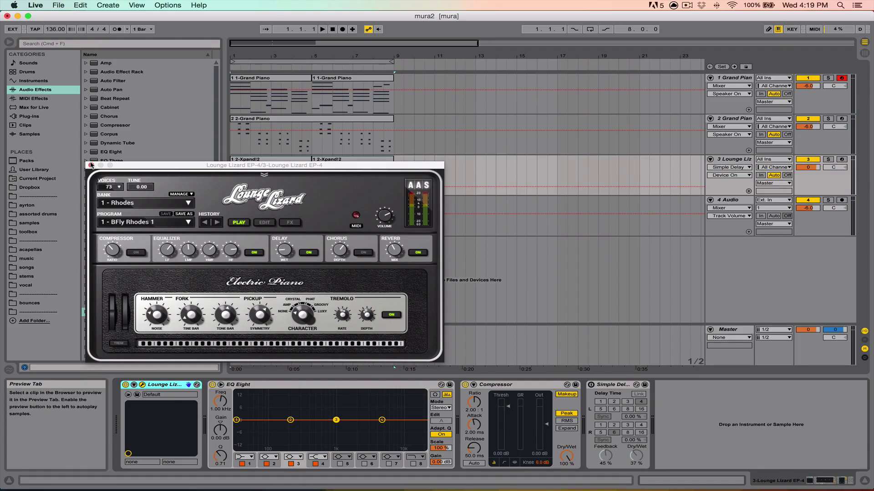
pyautogui.click(91, 165)
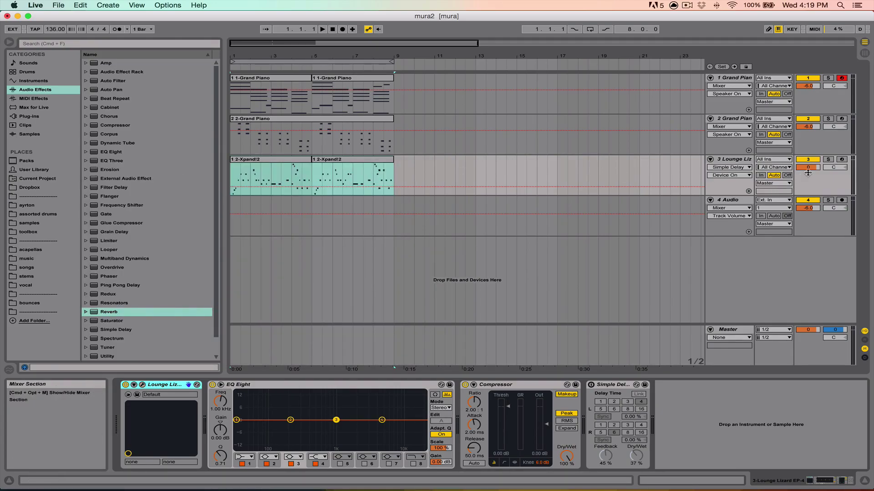
# - Mute the second Grand Piano track and play the song while following the Xpand!2 clips' melody in the note editor
pyautogui.press('space')
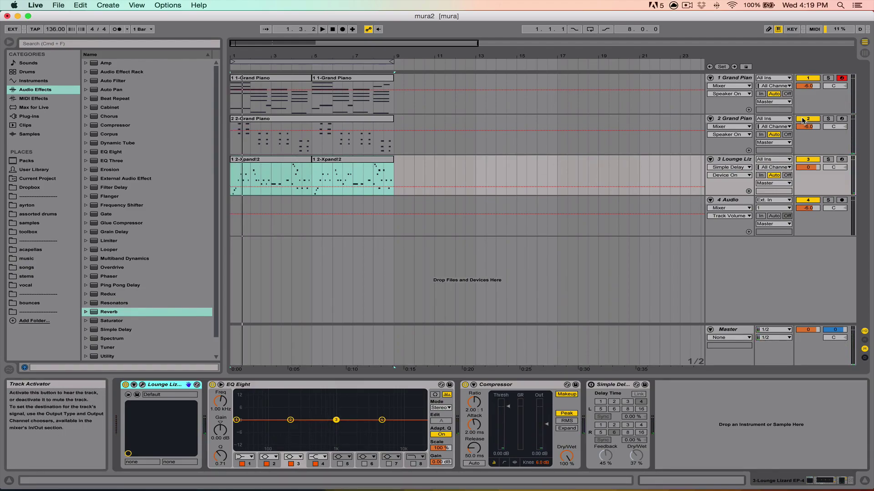
pyautogui.click(803, 119)
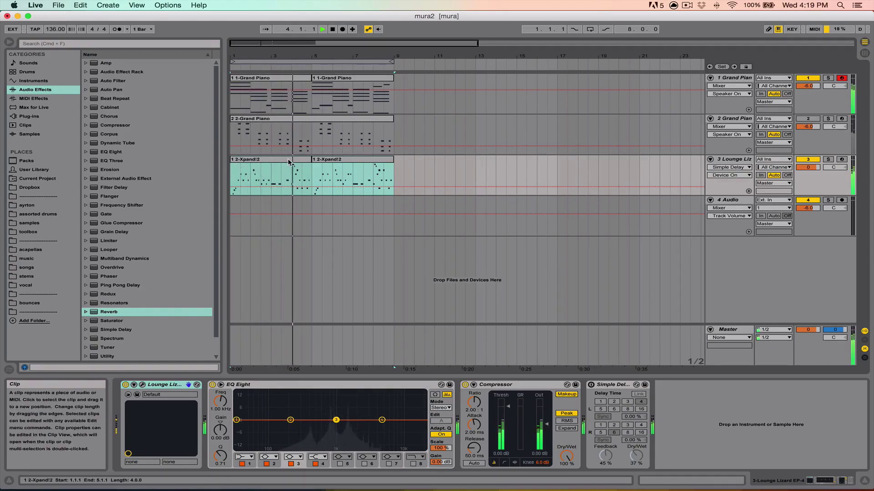
pyautogui.doubleClick(237, 171)
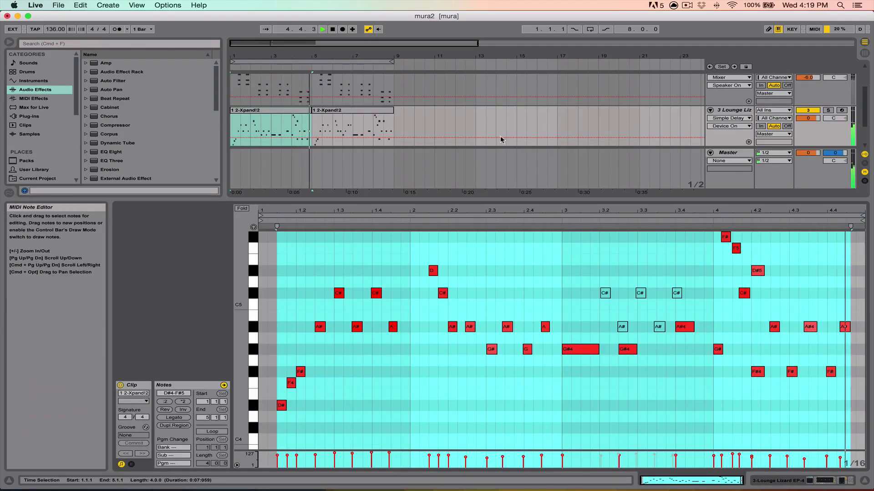
pyautogui.click(333, 110)
pyautogui.click(464, 268)
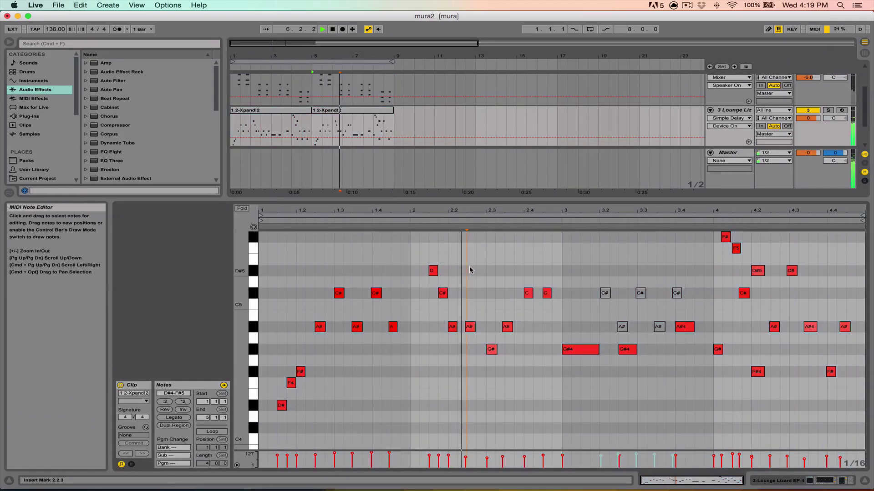
pyautogui.scroll(-1, 520, 271)
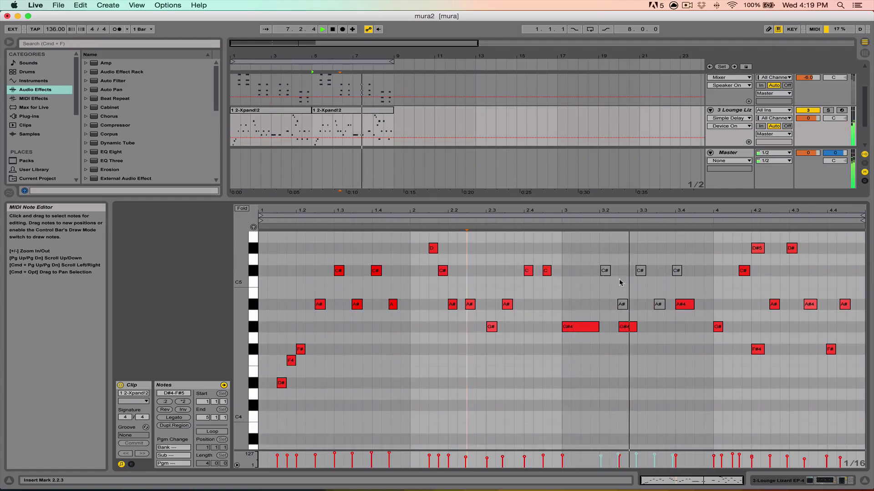
pyautogui.scroll(3, 605, 280)
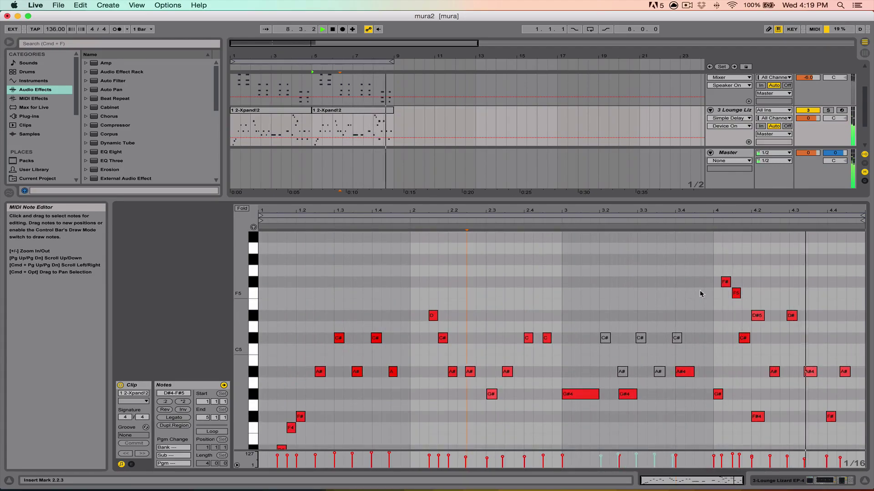
pyautogui.press('space')
pyautogui.click(863, 481)
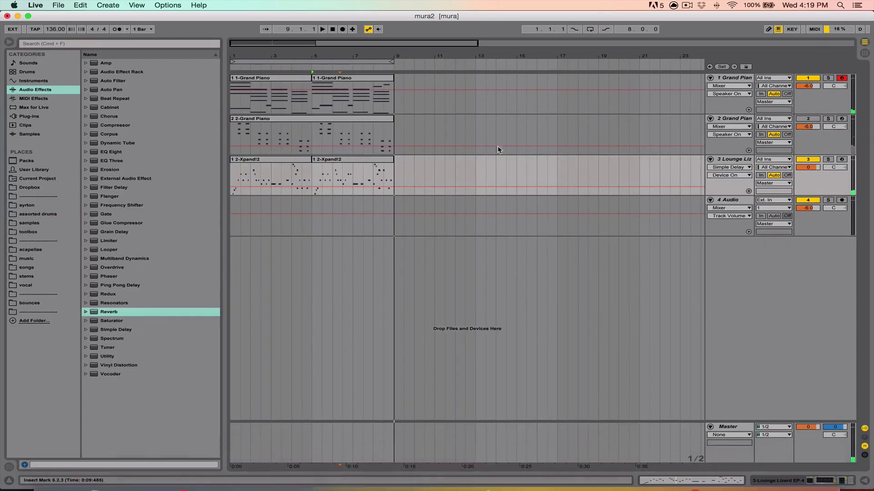
# - Open the first clip on the first Grand Piano track in the note editor and solo that track
pyautogui.doubleClick(288, 75)
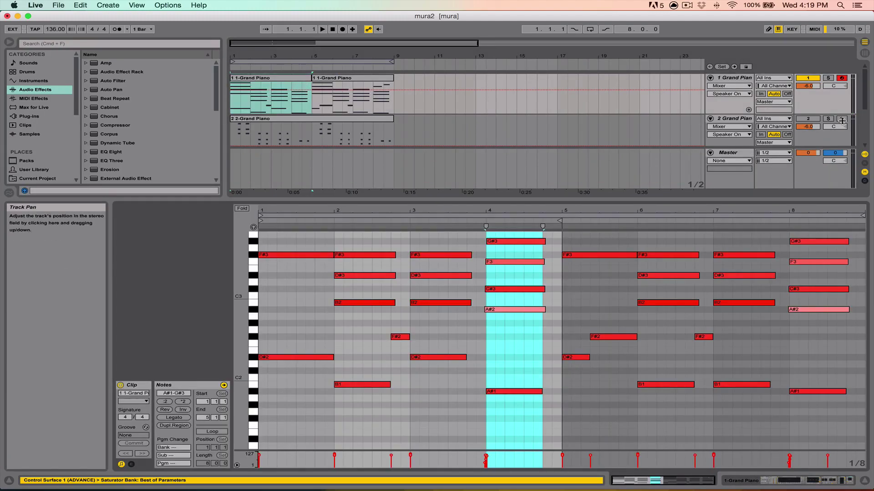
pyautogui.click(282, 89)
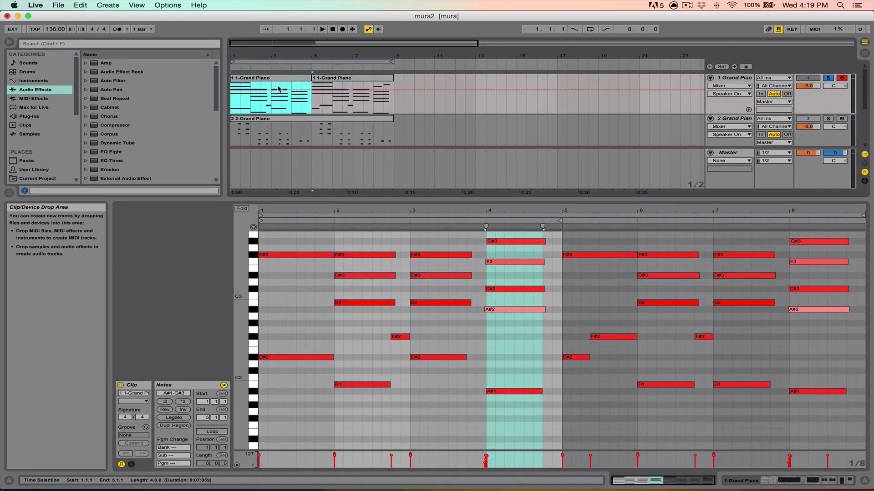
# - Select all notes in the first Grand Piano clip and transpose them down two semitones
pyautogui.scroll(5, 322, 309)
pyautogui.click(301, 251)
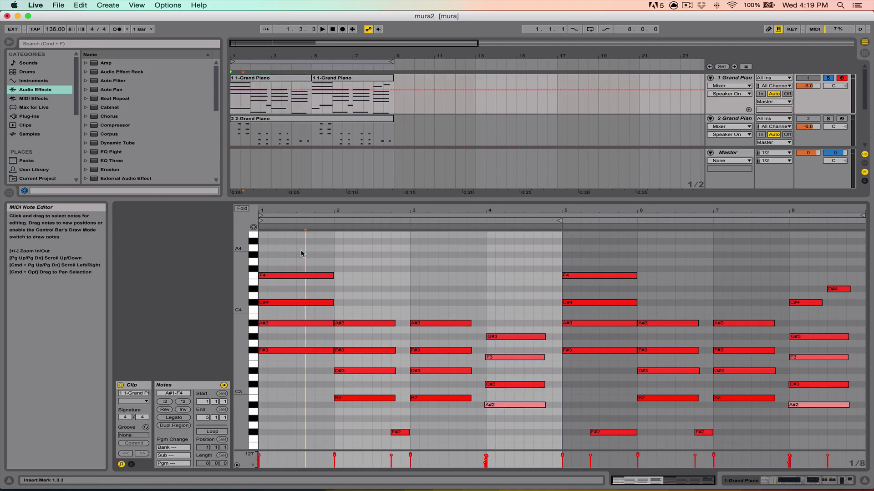
pyautogui.press('super+a')
pyautogui.scroll(-2, 399, 261)
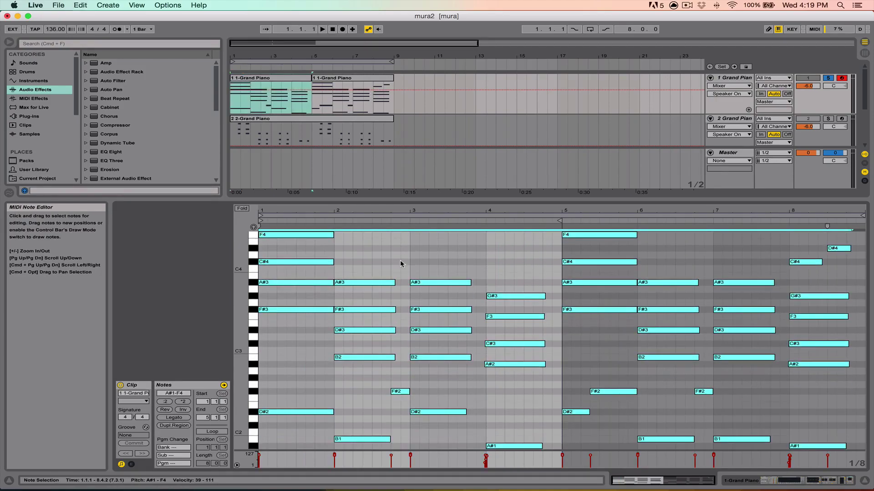
pyautogui.scroll(-2, 401, 259)
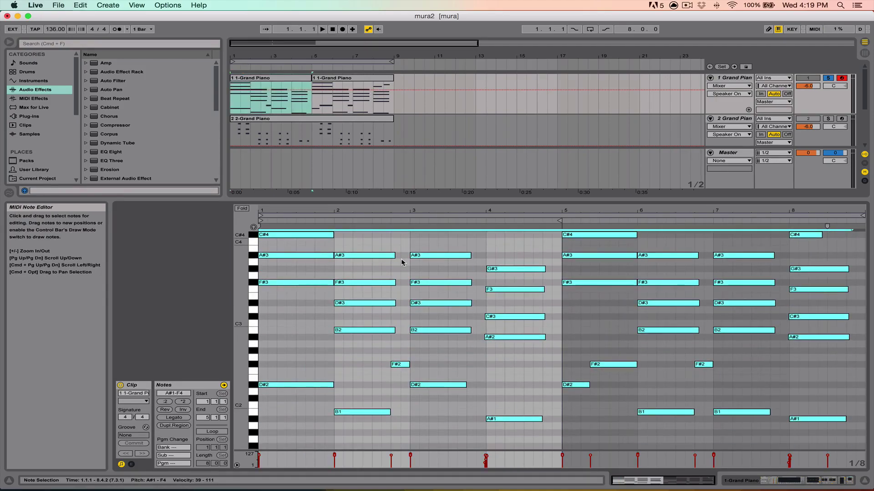
pyautogui.press('Down')
pyautogui.press('Down')
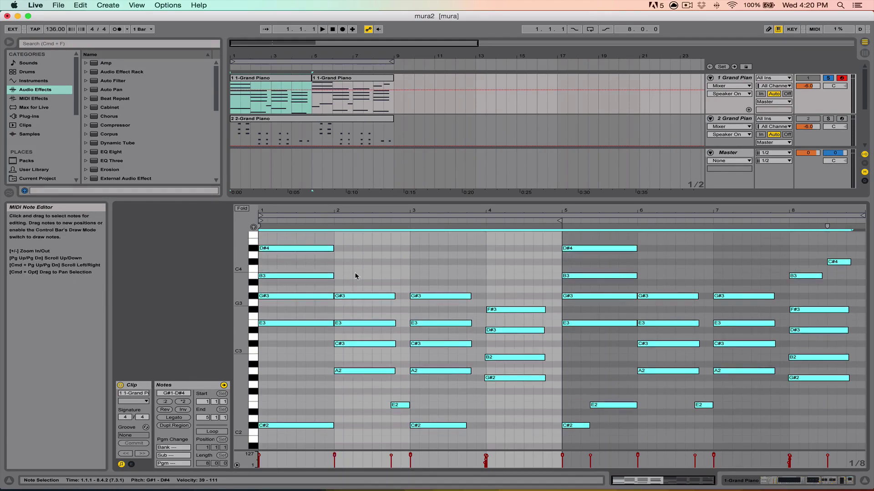
# - Raise all the selected chord and bass notes one semitone, to the range A1 to E4, and play the clip
pyautogui.scroll(3, 363, 267)
pyautogui.scroll(-4, 352, 275)
pyautogui.scroll(3, 352, 274)
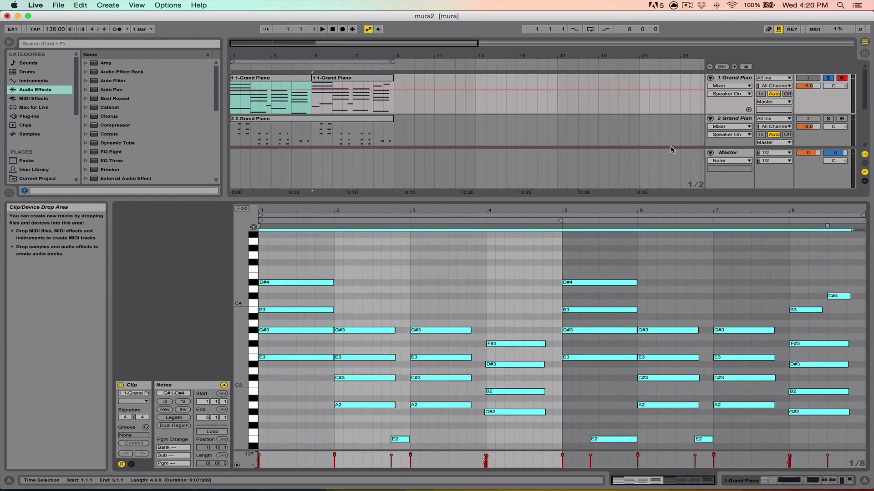
pyautogui.scroll(-2, 477, 277)
pyautogui.press('Down')
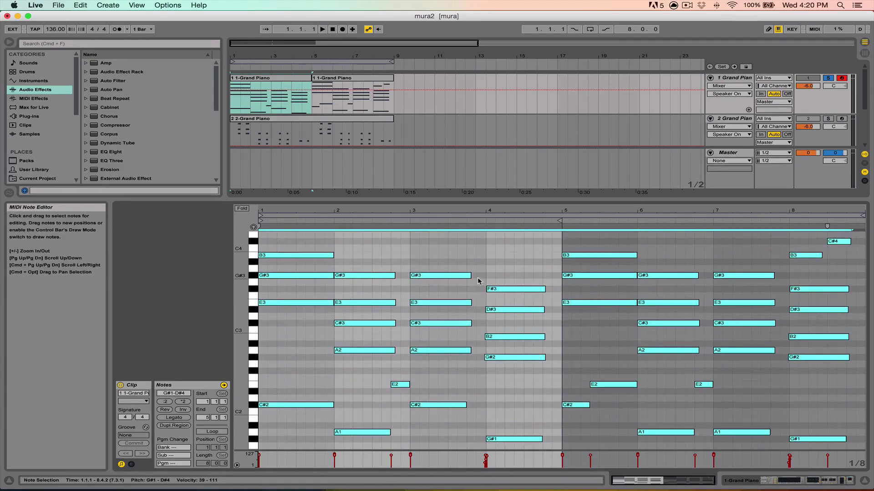
pyautogui.press('Up')
pyautogui.press('Up')
pyautogui.press('space')
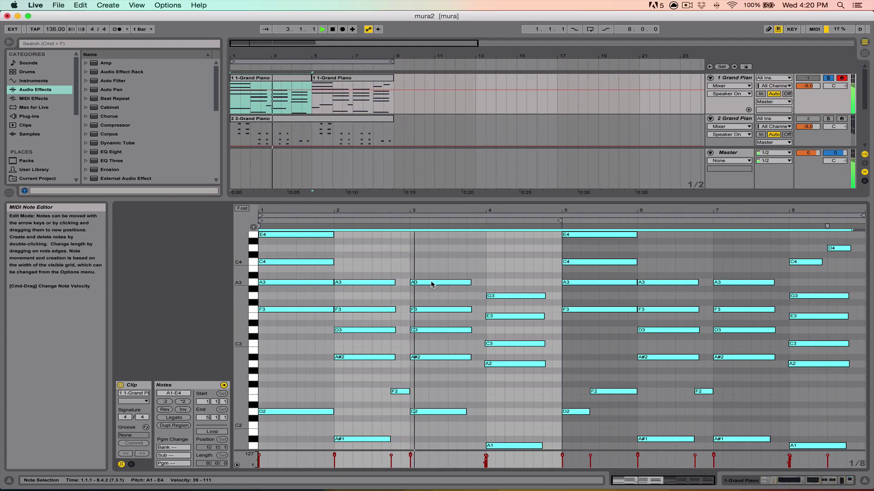
# - Transpose all the selected notes down five semitones, to the range E1 to B3, auditioning the progression in lower keys
pyautogui.press('Down')
pyautogui.press('Down')
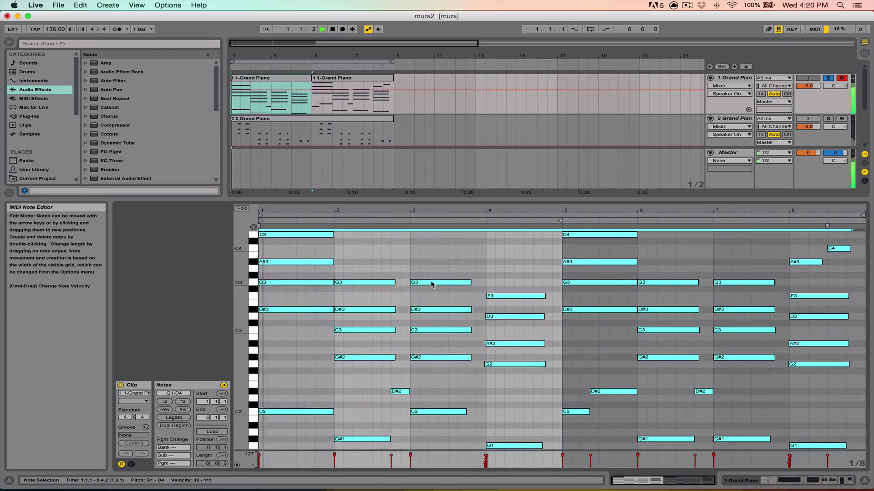
pyautogui.press('Down')
pyautogui.press('Down')
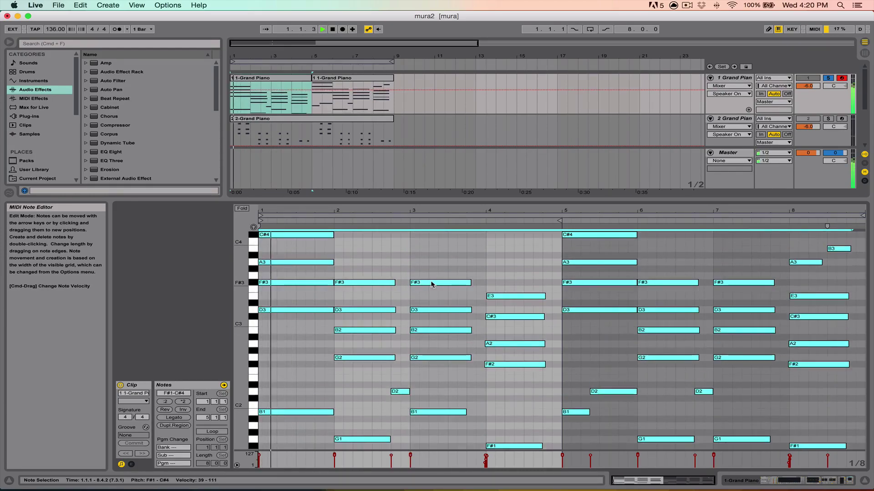
pyautogui.press('Down')
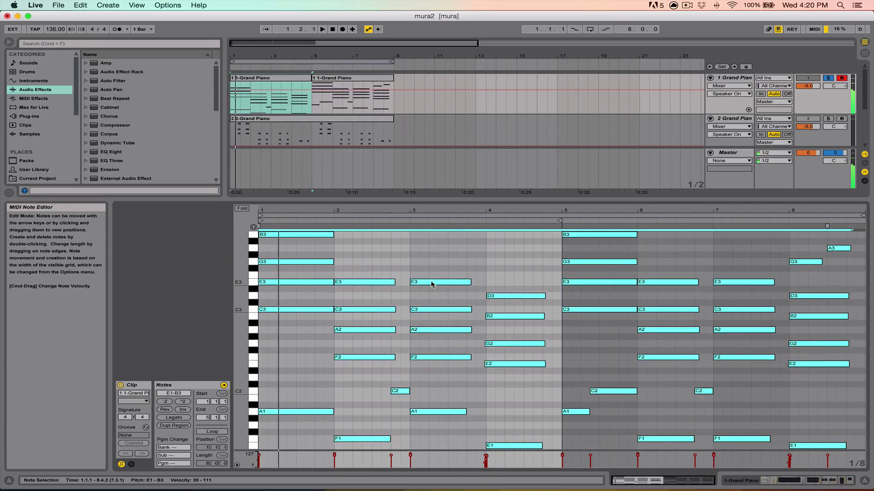
# - Transpose all the selected notes up five semitones, to the range A1 to E4
pyautogui.press('Up')
pyautogui.press('Up')
pyautogui.press('Up')
pyautogui.press('Up')
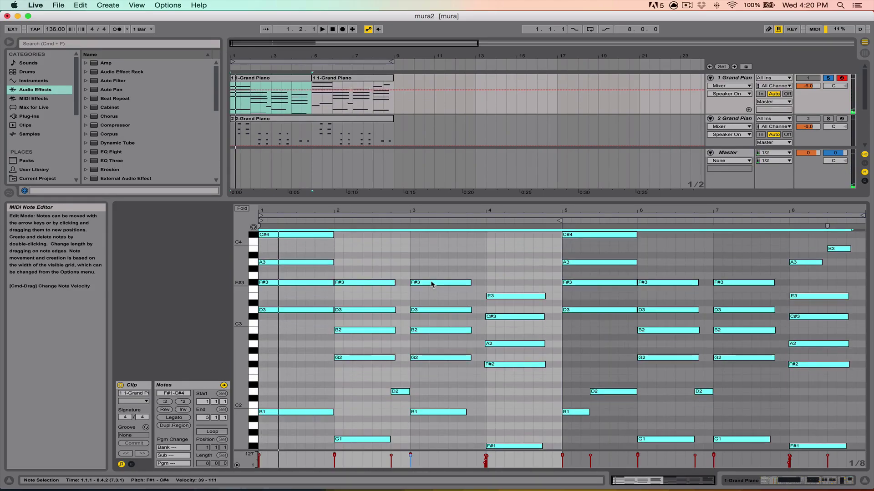
pyautogui.press('Up')
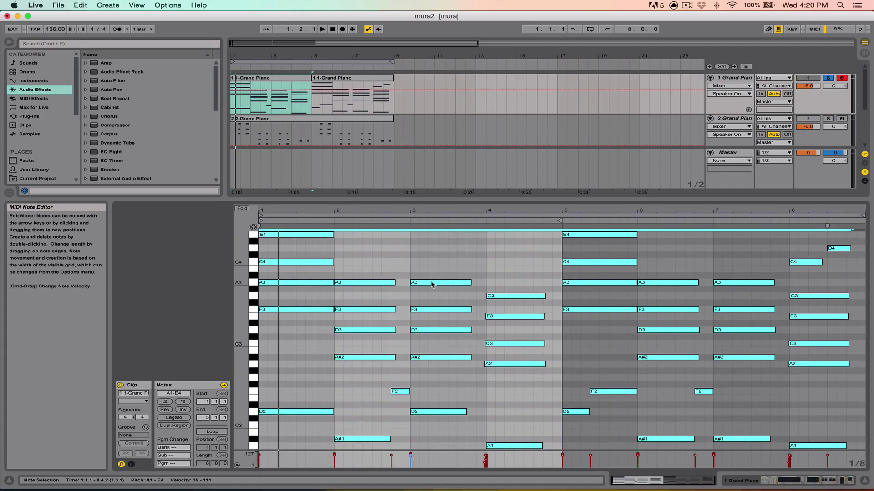
# - Transpose all the selected notes up one semitone, to the range A#1 to F4, and audition the progression
pyautogui.press('Up')
pyautogui.press('Up')
pyautogui.press('space')
pyautogui.press('space')
pyautogui.press('Down')
pyautogui.press('space')
pyautogui.press('Down')
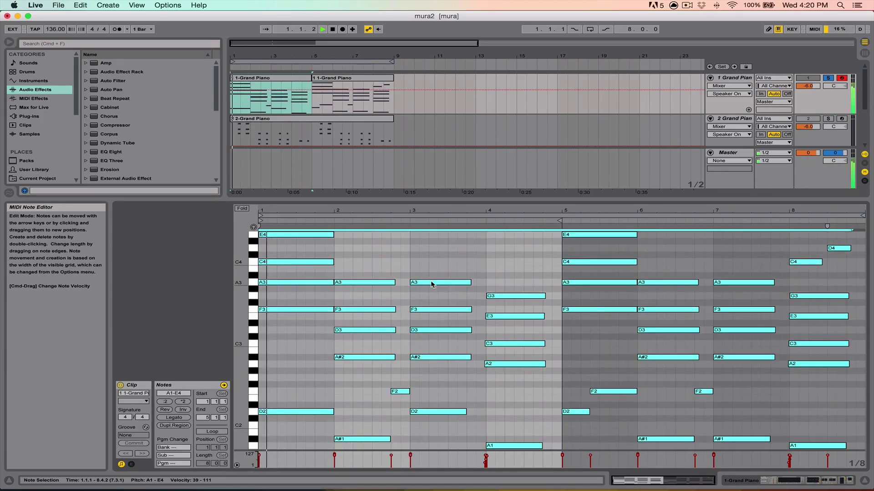
pyautogui.press('Up')
pyautogui.press('space')
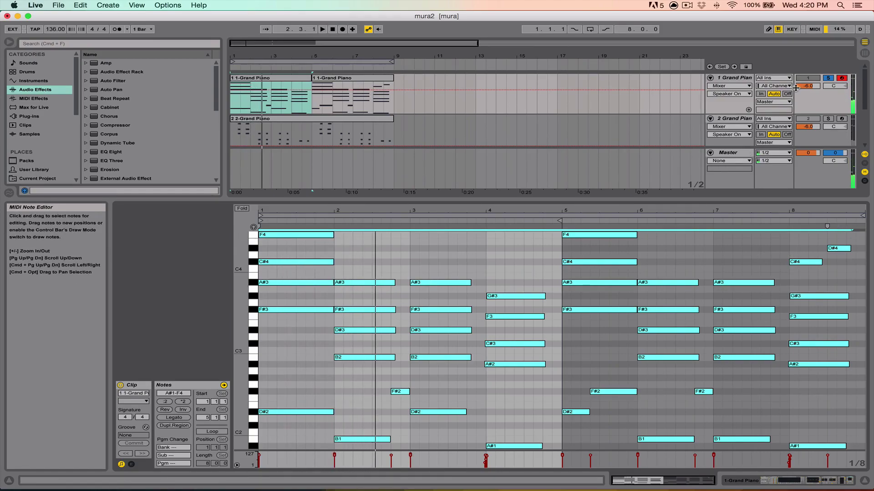
# - Turn off solo on the first Grand Piano track and hide the note editor to show the full arrangement
pyautogui.click(827, 78)
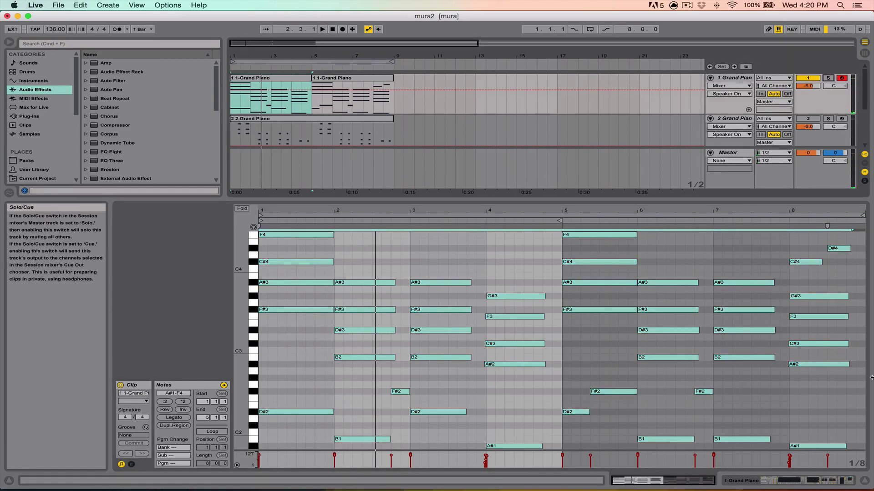
pyautogui.click(865, 481)
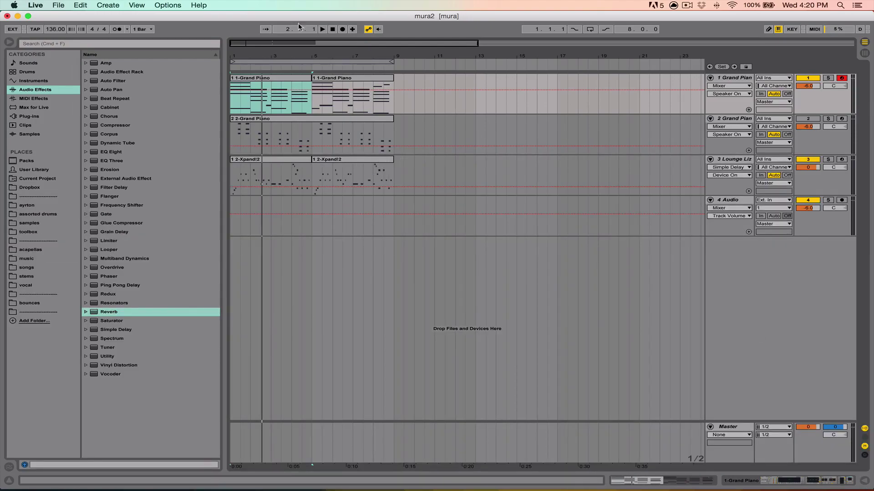
pyautogui.press('-')
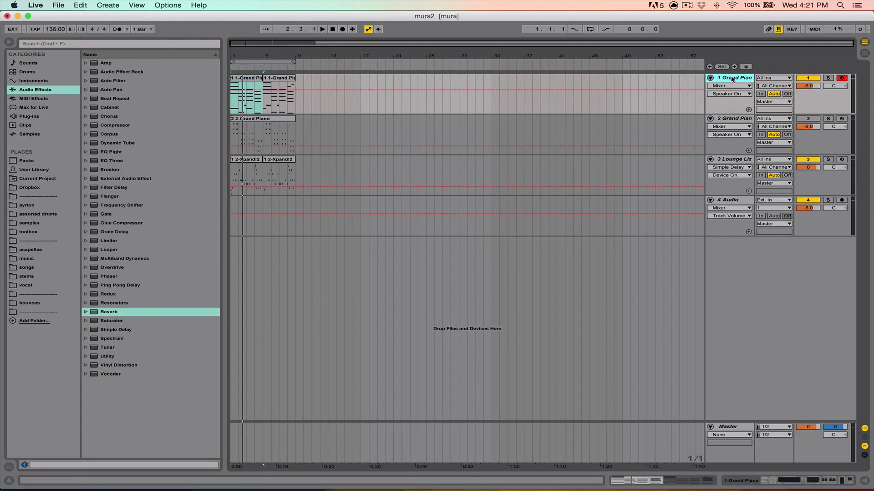
# - Insert a new MIDI track and move it above the first Grand Piano track
pyautogui.press('super+shift+t')
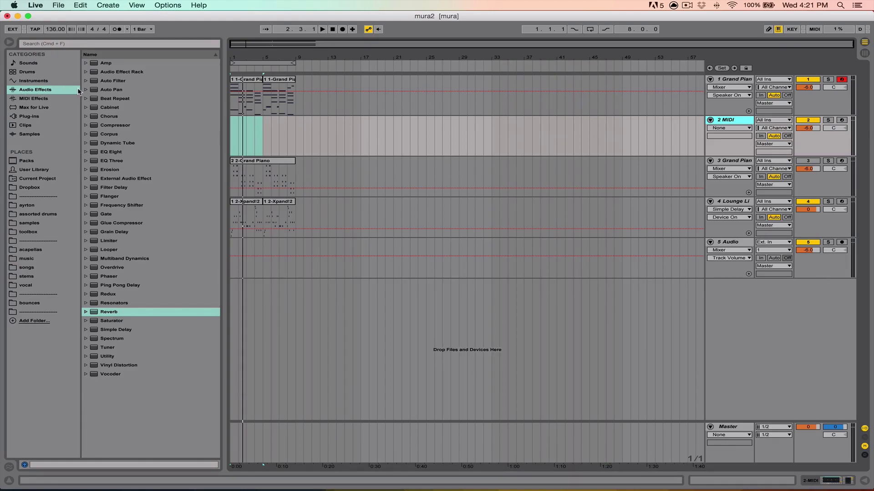
pyautogui.click(264, 131)
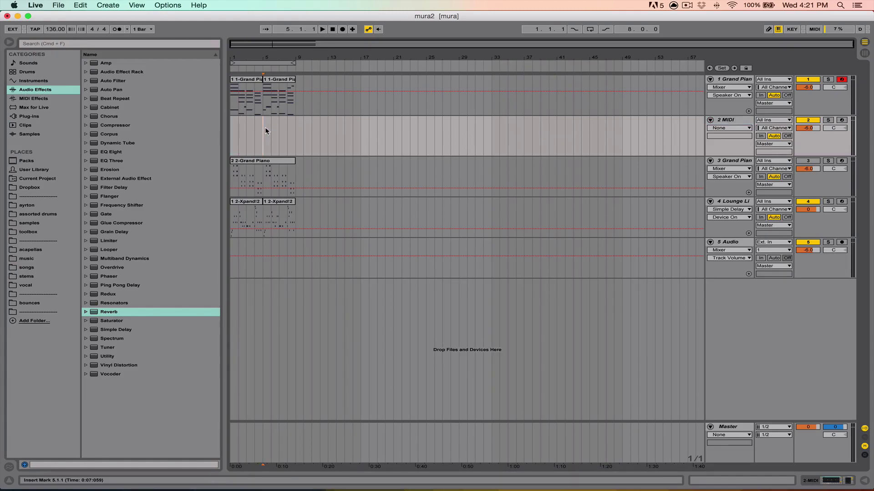
pyautogui.click(727, 122)
pyautogui.doubleClick(726, 122)
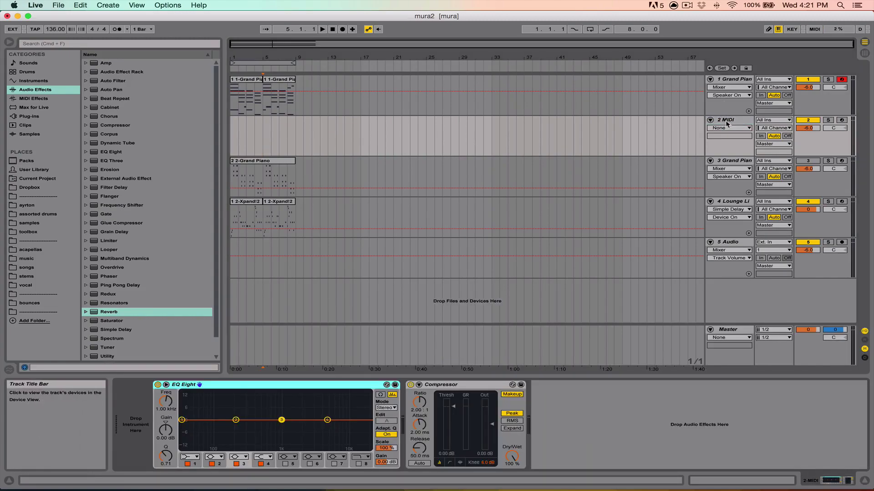
pyautogui.moveTo(720, 89); pyautogui.dragTo(728, 81)
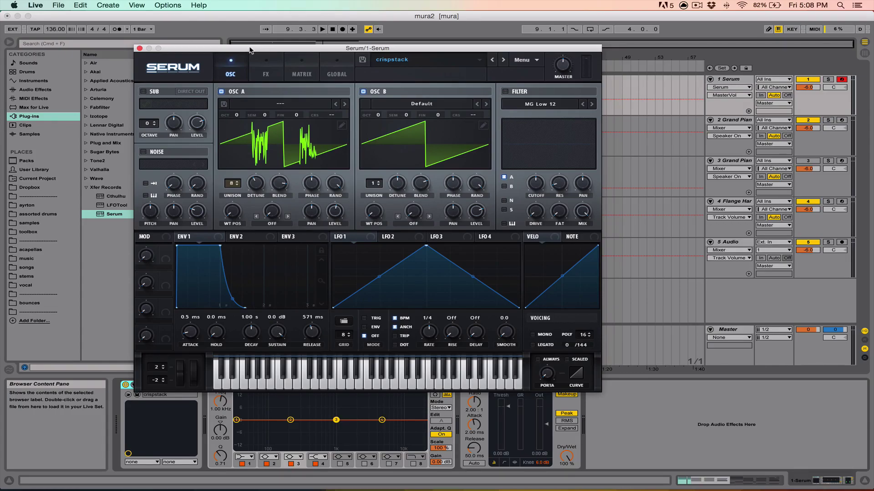
# - Reset the Serum instrument on the first track to the Init preset
pyautogui.click(140, 48)
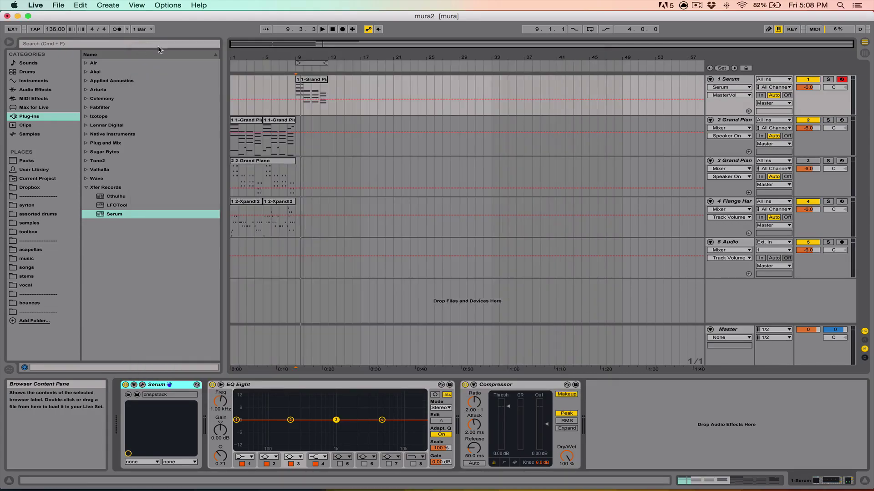
pyautogui.moveTo(310, 54); pyautogui.dragTo(363, 55)
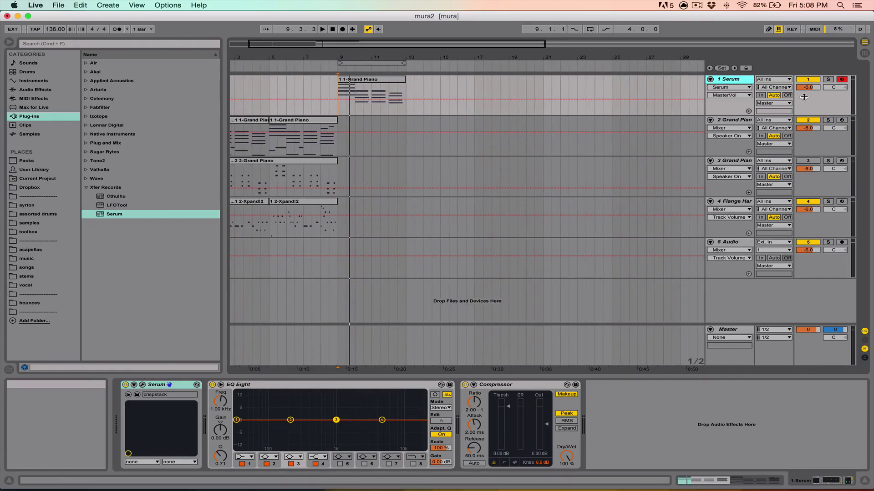
pyautogui.click(142, 385)
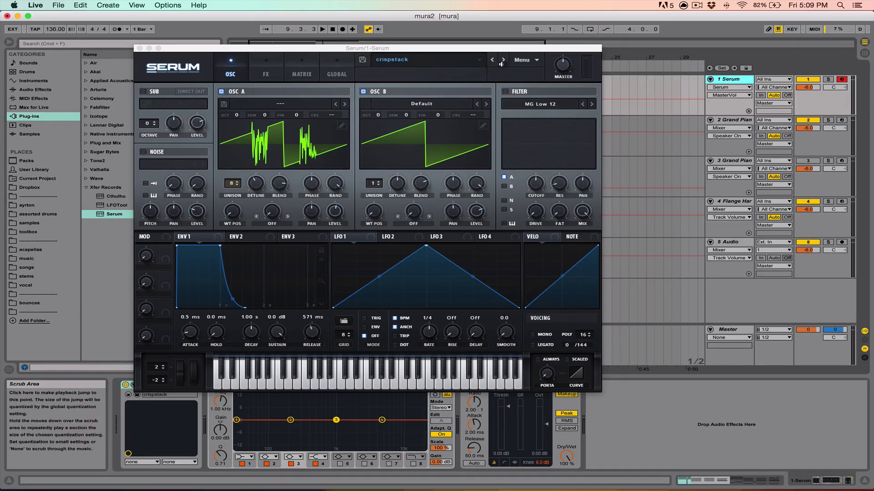
pyautogui.click(523, 62)
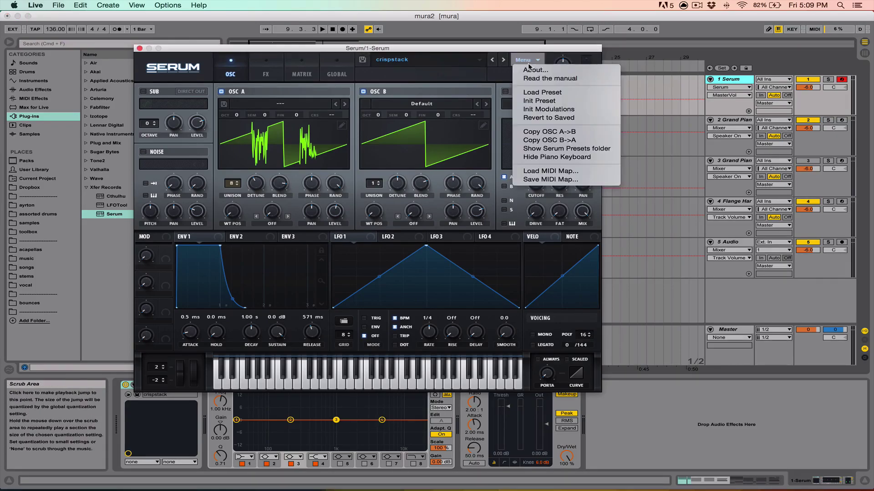
pyautogui.click(531, 102)
pyautogui.click(515, 207)
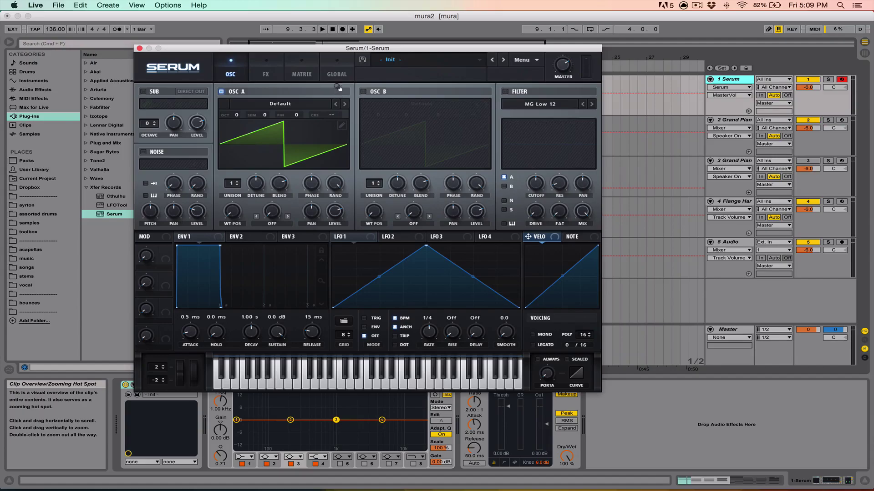
# - Reposition the Serum window and open the wavetable editor for oscillator A
pyautogui.moveTo(356, 48); pyautogui.dragTo(423, 47)
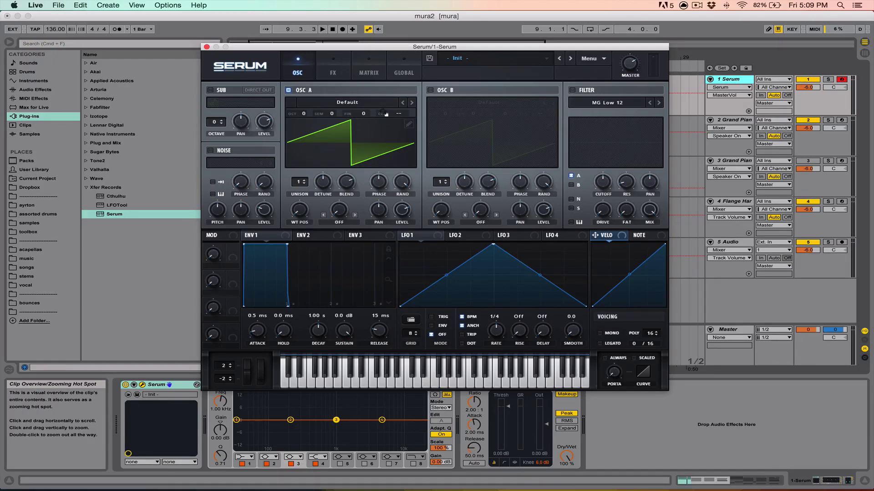
pyautogui.moveTo(377, 47); pyautogui.dragTo(376, 33)
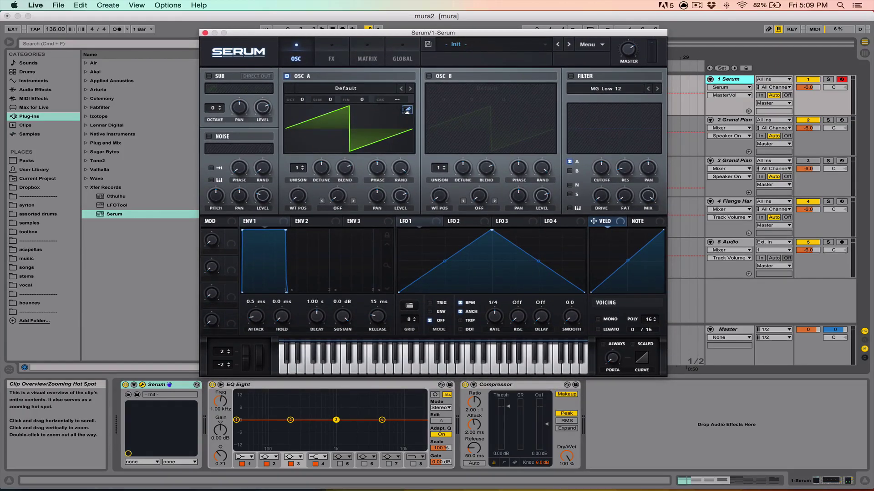
pyautogui.click(407, 111)
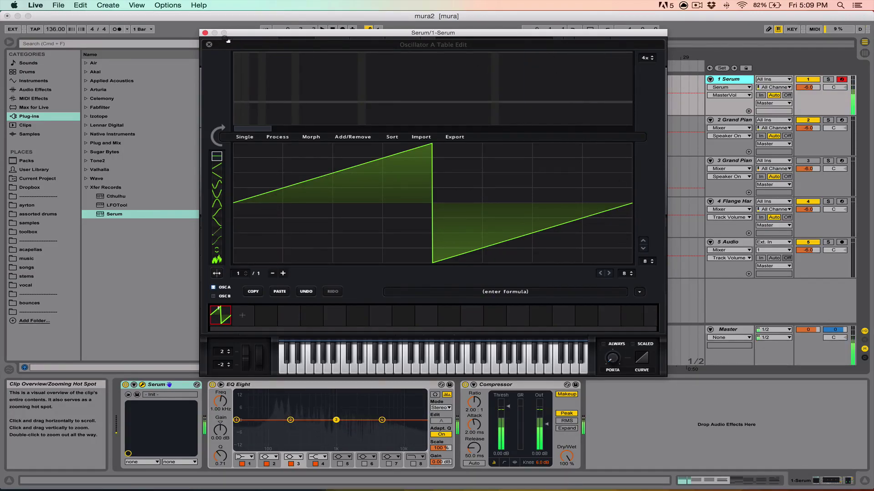
pyautogui.click(209, 45)
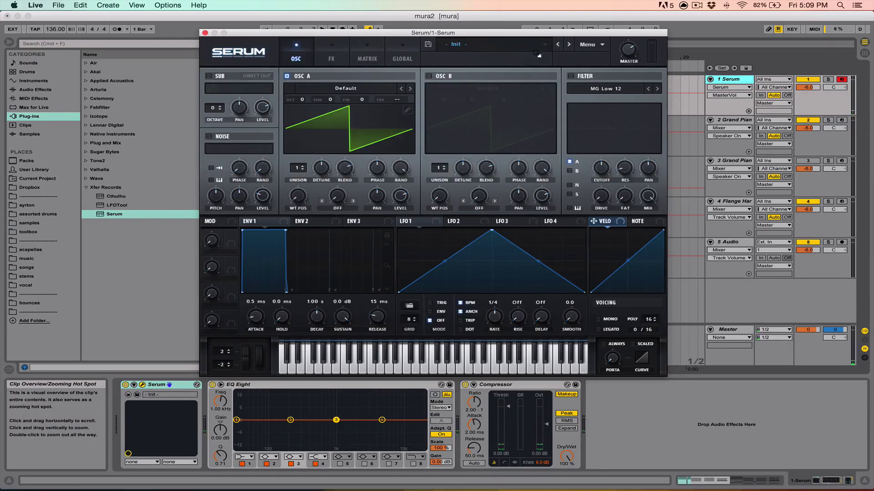
pyautogui.click(408, 109)
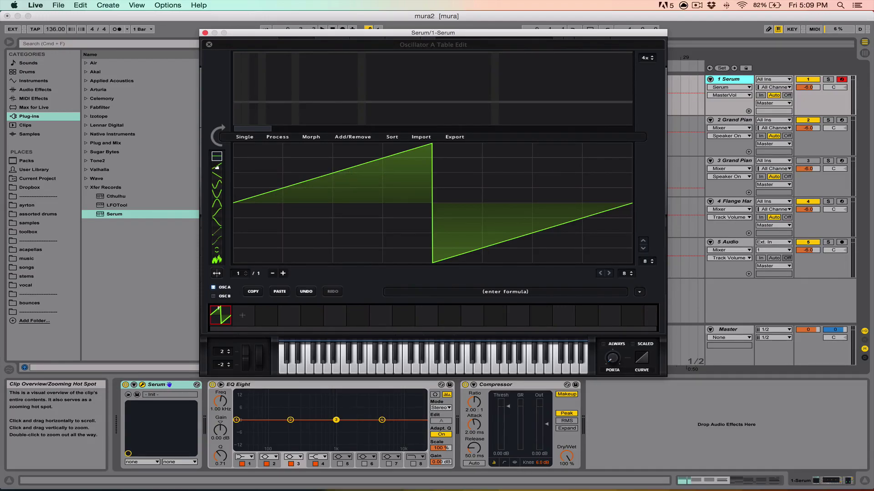
# - Draw random noise into the second and seventh of the eight grid segments of the saw waveform
pyautogui.click(217, 259)
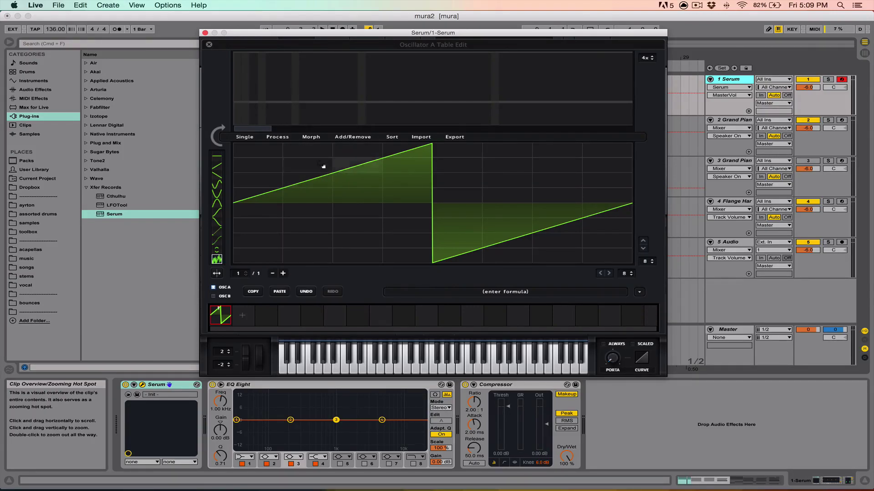
pyautogui.moveTo(328, 166); pyautogui.dragTo(312, 174)
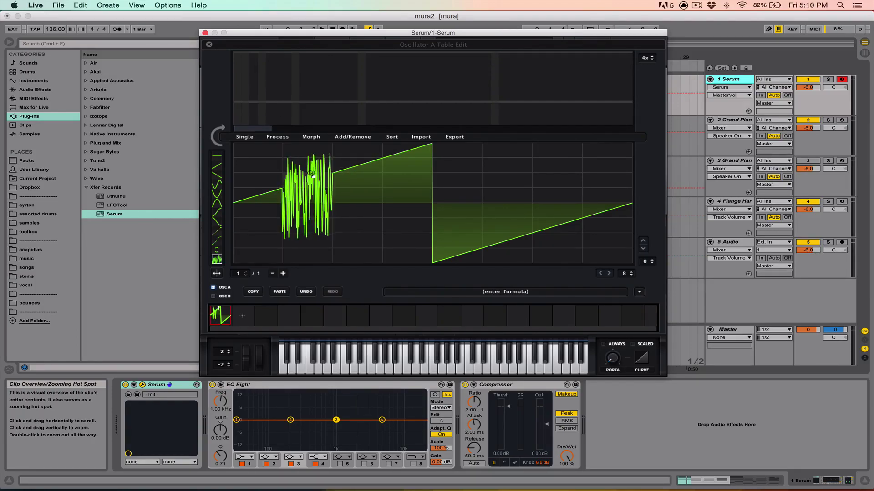
pyautogui.moveTo(544, 204); pyautogui.dragTo(555, 171)
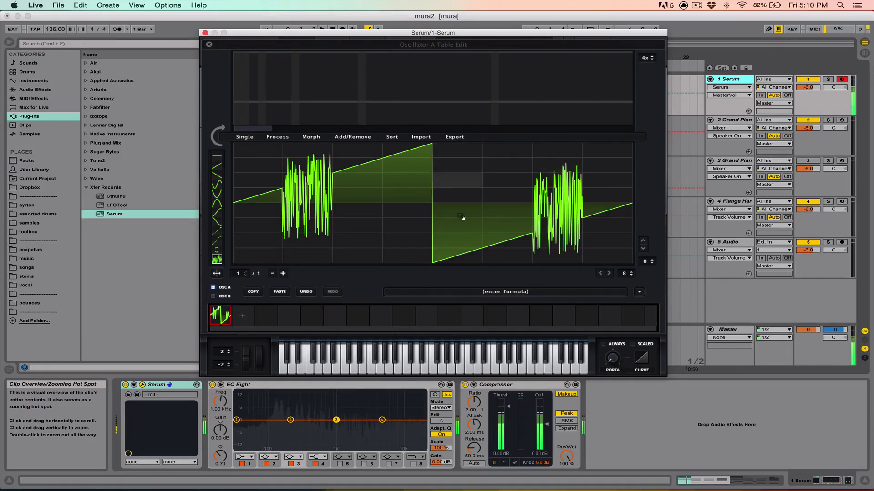
pyautogui.click(314, 292)
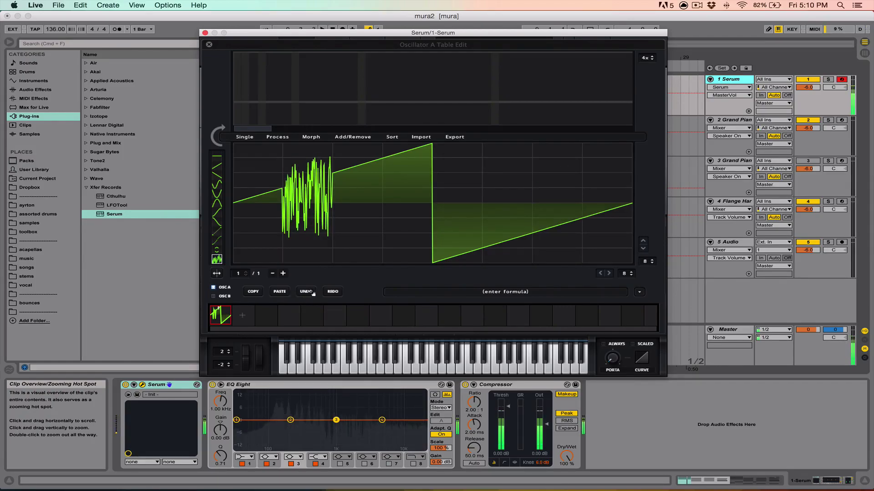
pyautogui.click(316, 293)
pyautogui.click(331, 293)
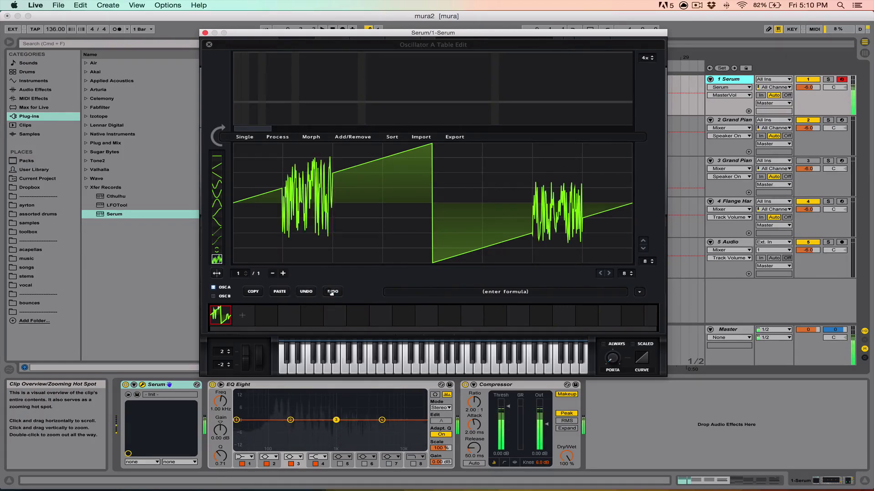
# - Try reshaping the fourth and fifth segments of the waveform with the rising ramp shape
pyautogui.click(217, 165)
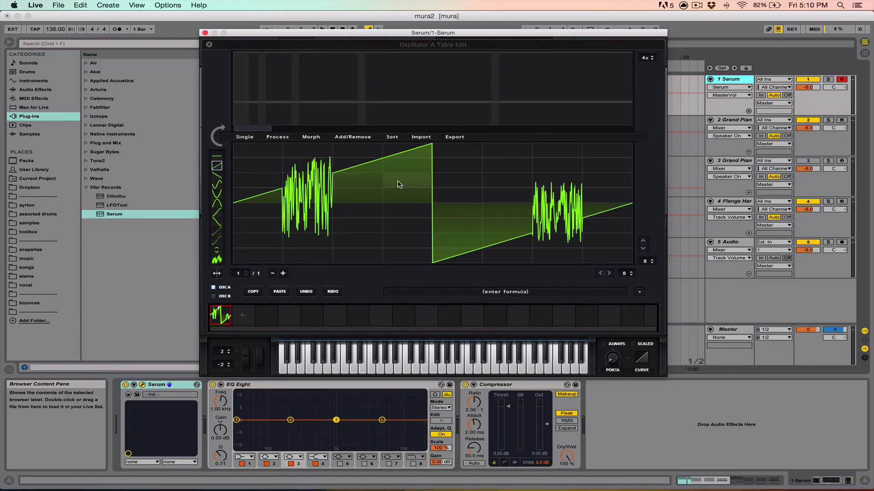
pyautogui.click(412, 184)
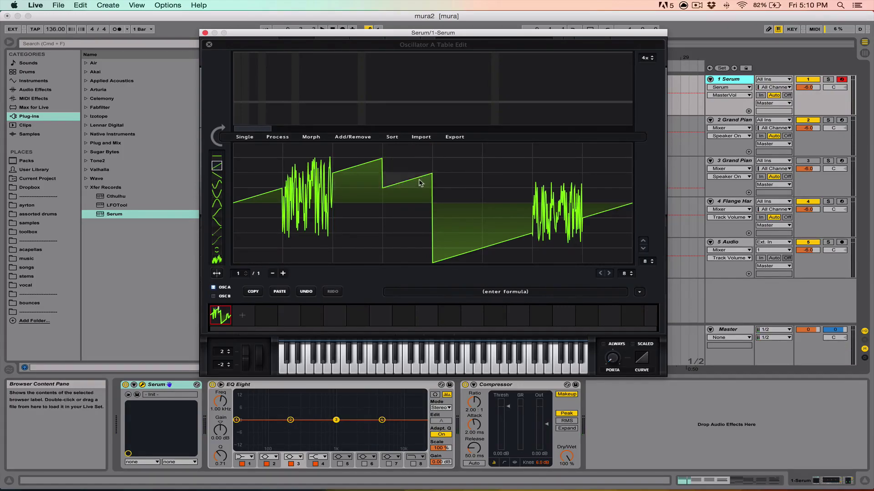
pyautogui.click(461, 211)
pyautogui.moveTo(461, 211)
pyautogui.mouseDown()
pyautogui.moveTo(455, 182)
pyautogui.moveTo(409, 150)
pyautogui.moveTo(449, 218)
pyautogui.moveTo(445, 260)
pyautogui.mouseUp()
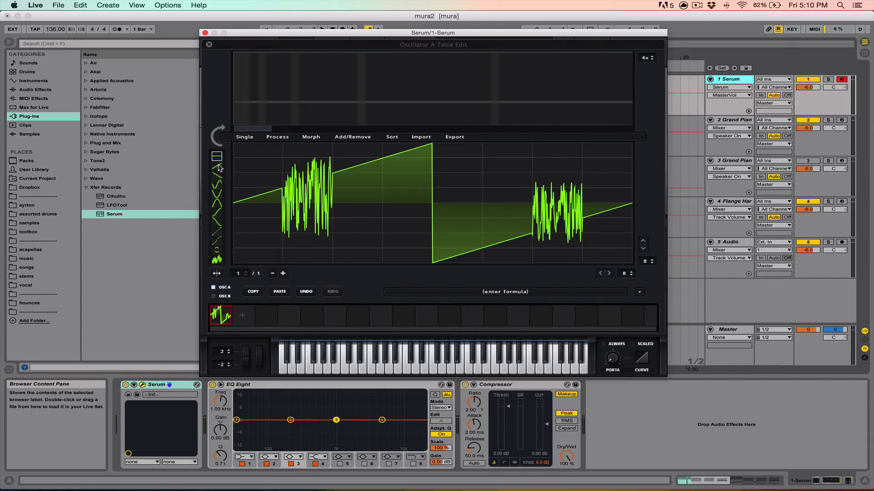
# - Use rising ramps to shift the waveform's third segment down one grid row and its sixth segment up one row
pyautogui.click(497, 224)
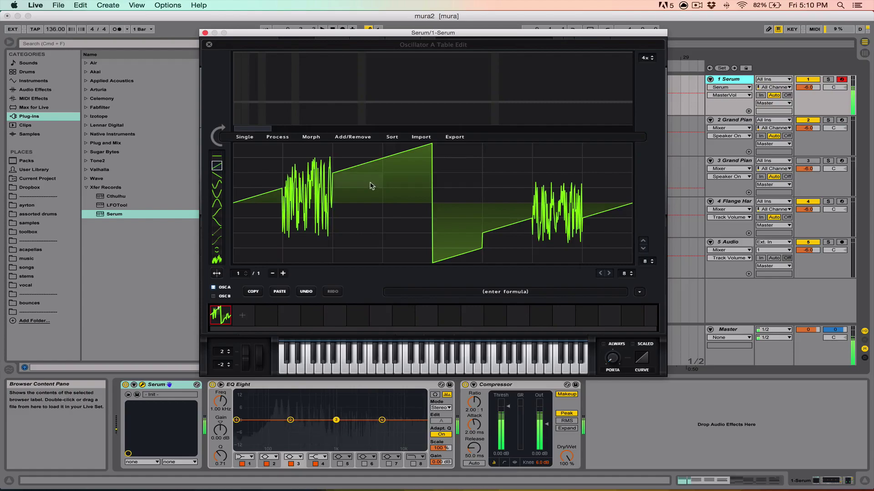
pyautogui.click(377, 188)
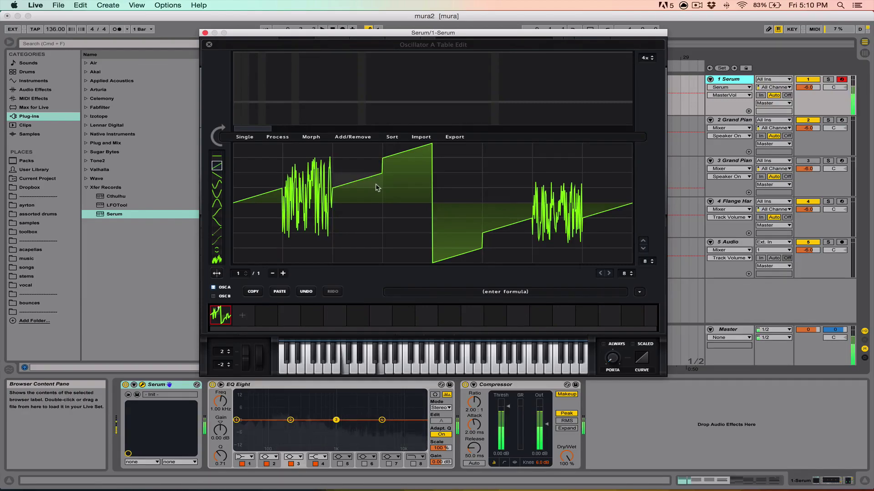
pyautogui.click(364, 247)
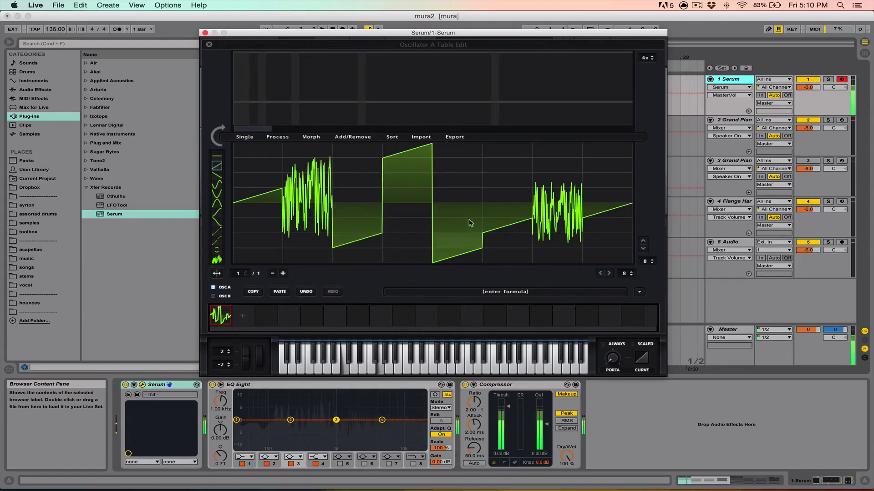
pyautogui.click(503, 180)
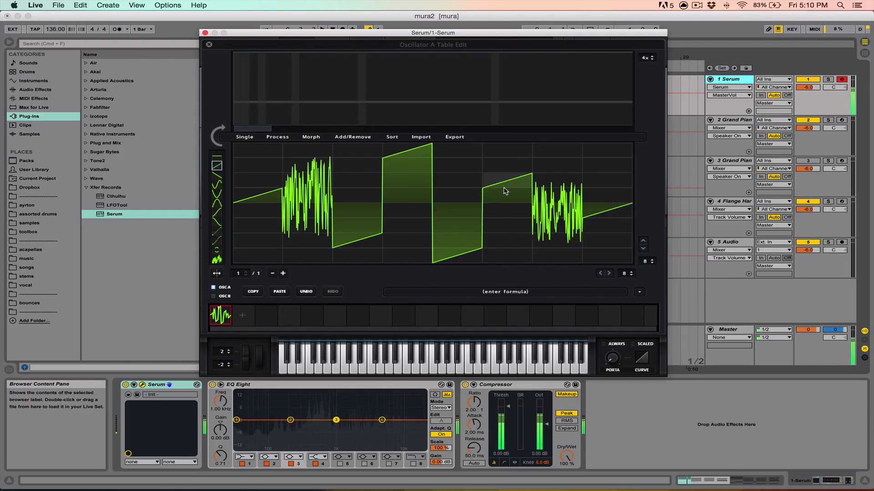
pyautogui.click(504, 211)
pyautogui.click(346, 193)
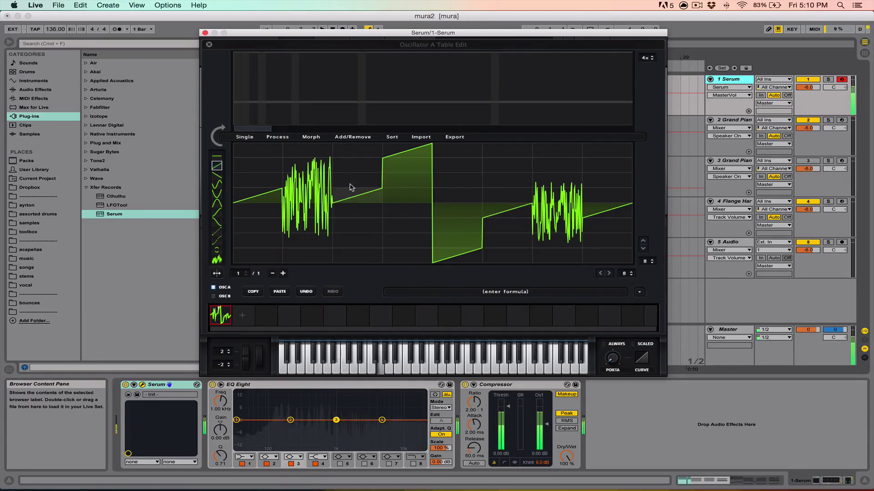
pyautogui.click(353, 181)
pyautogui.click(513, 227)
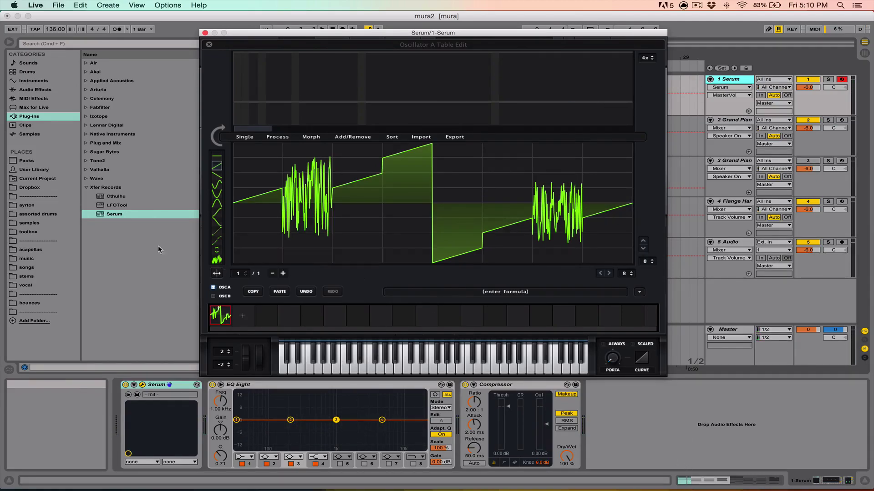
# - Close the wavetable editor and set oscillator A's unison to 8 voices
pyautogui.click(209, 44)
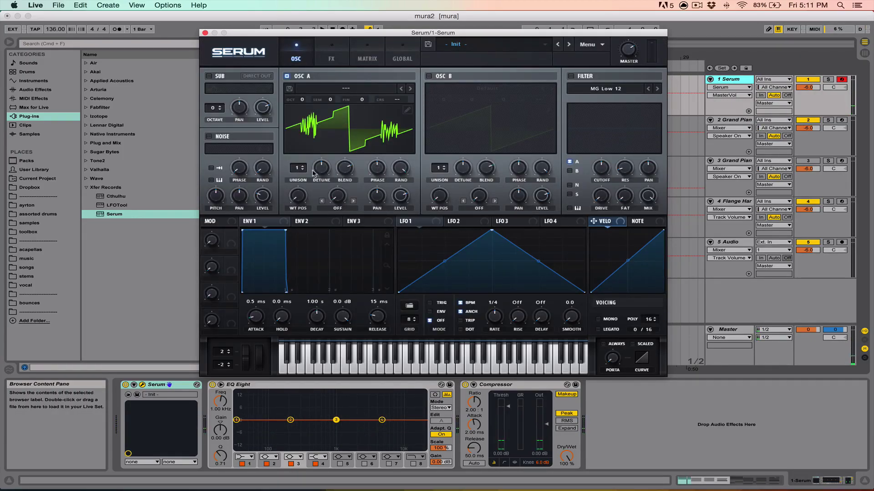
pyautogui.moveTo(298, 169); pyautogui.dragTo(307, 125)
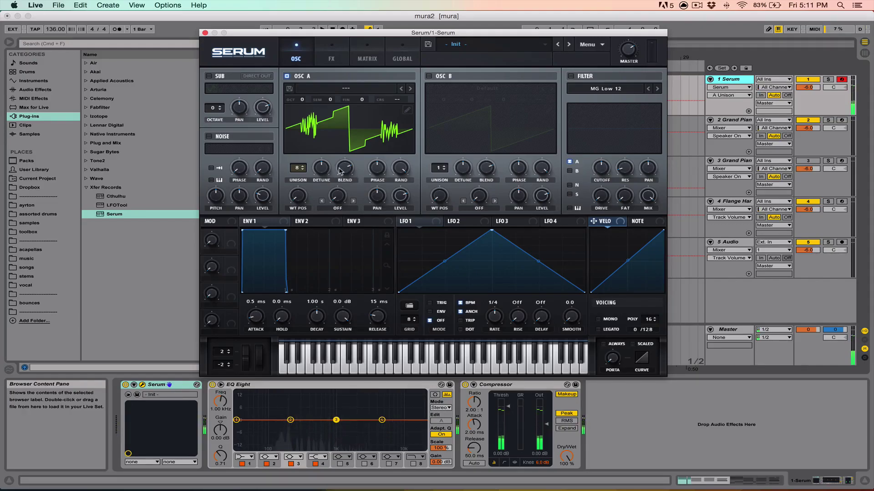
# - Adjust oscillator A's unison blend and enable oscillator B with its default saw wave
pyautogui.moveTo(342, 169); pyautogui.dragTo(341, 184)
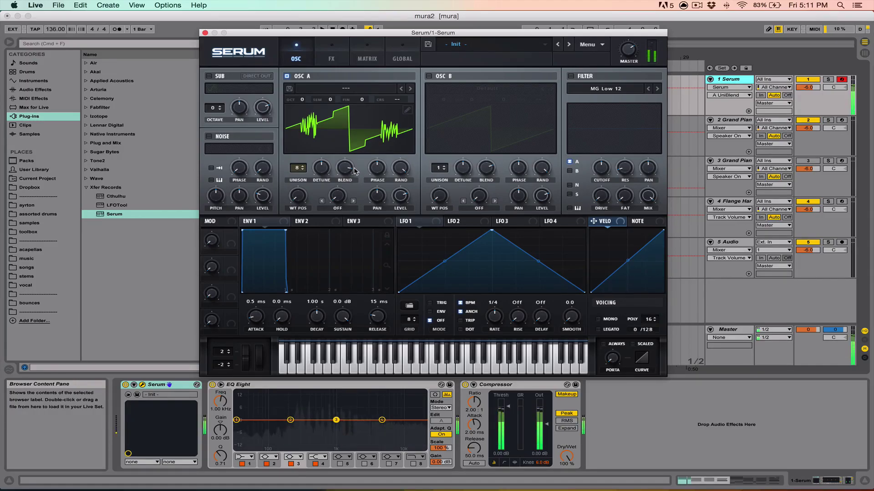
pyautogui.click(632, 64)
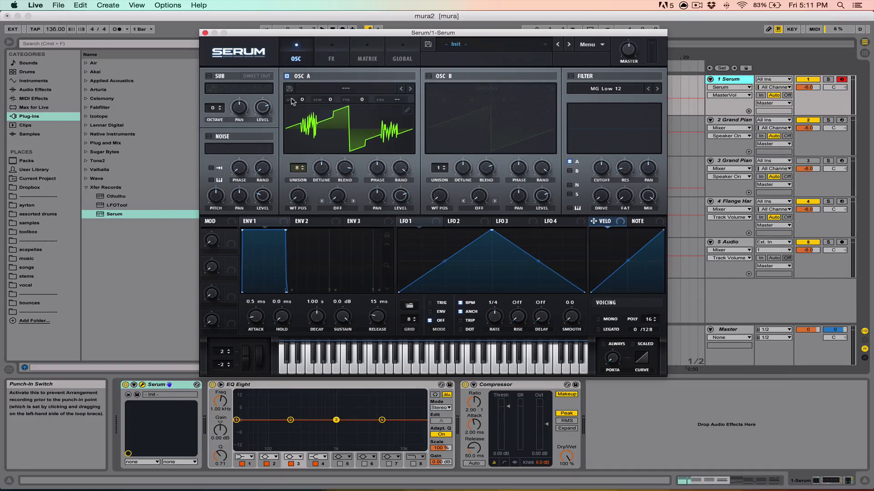
pyautogui.click(429, 76)
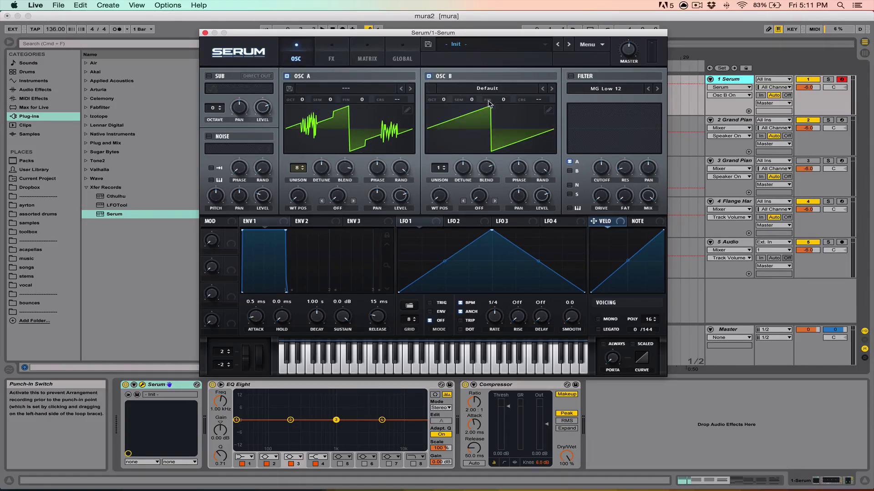
# - Balance oscillator A's level against oscillator B, switching each oscillator off and on to compare their sound
pyautogui.click(299, 78)
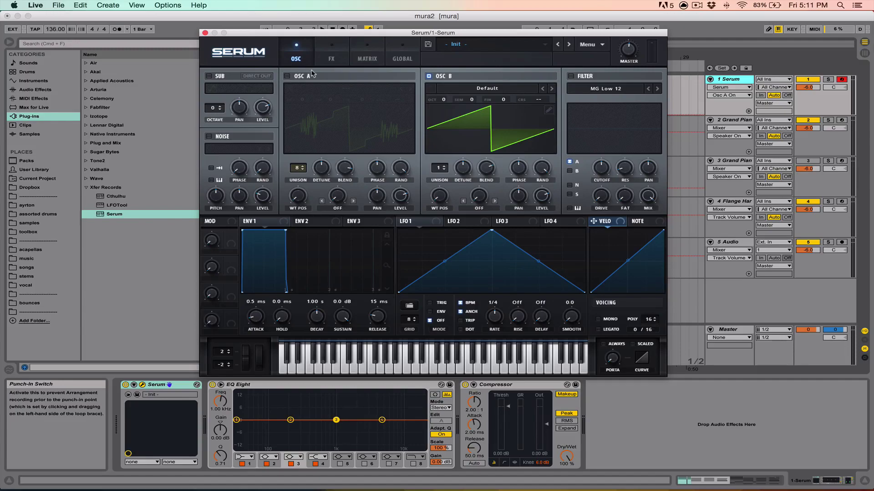
pyautogui.click(287, 77)
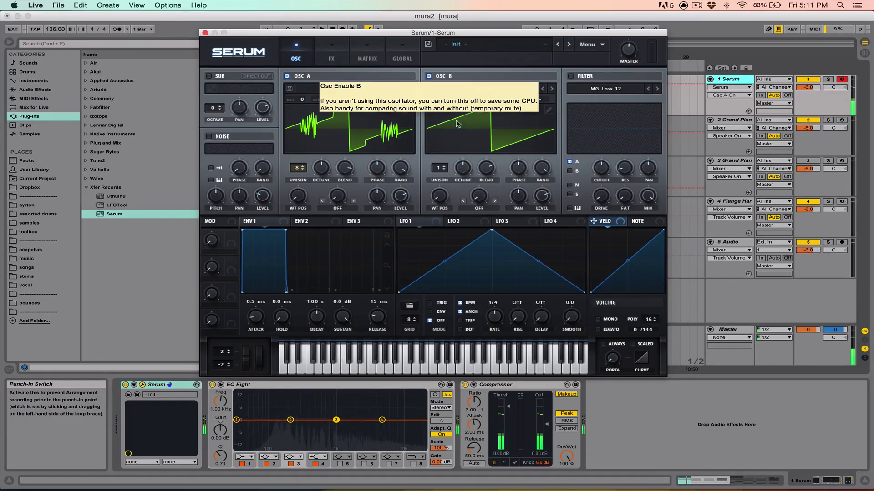
pyautogui.moveTo(402, 194); pyautogui.dragTo(402, 198)
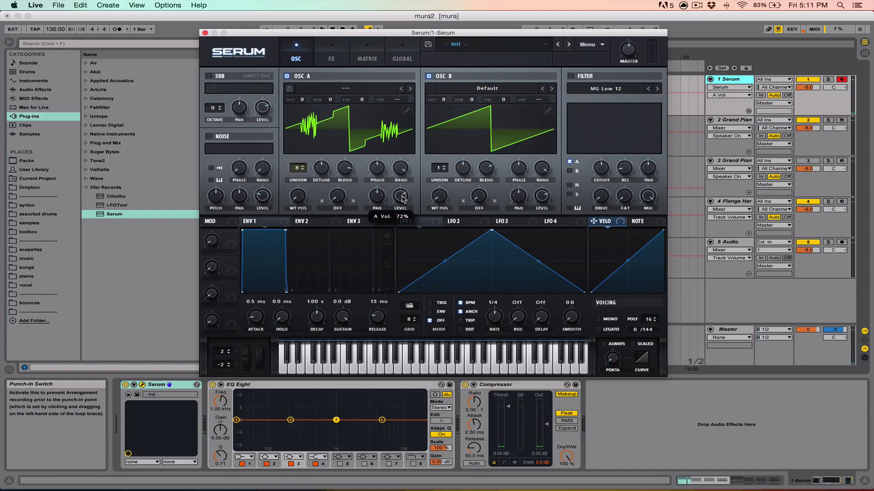
pyautogui.click(428, 76)
pyautogui.click(429, 76)
pyautogui.moveTo(402, 197); pyautogui.dragTo(408, 216)
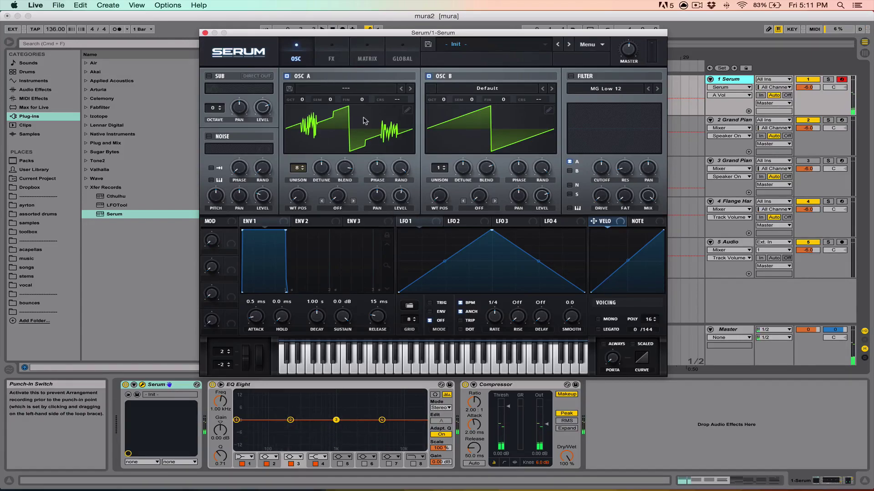
pyautogui.click(429, 76)
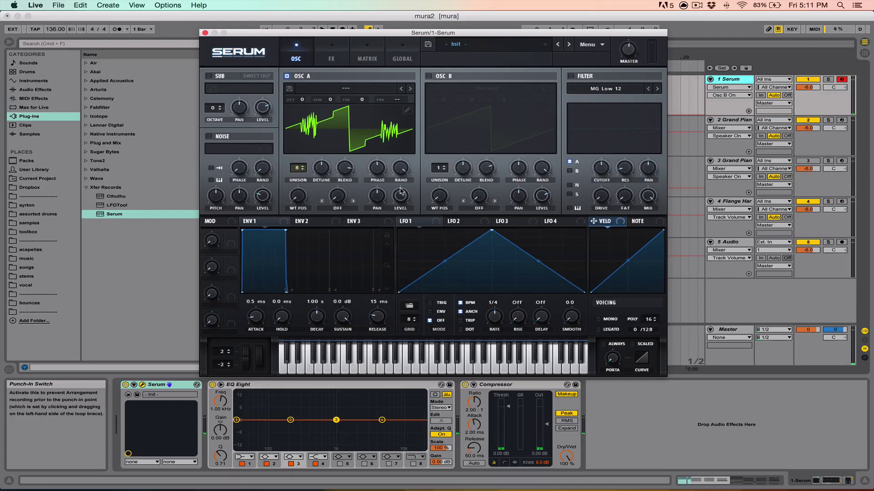
pyautogui.click(428, 76)
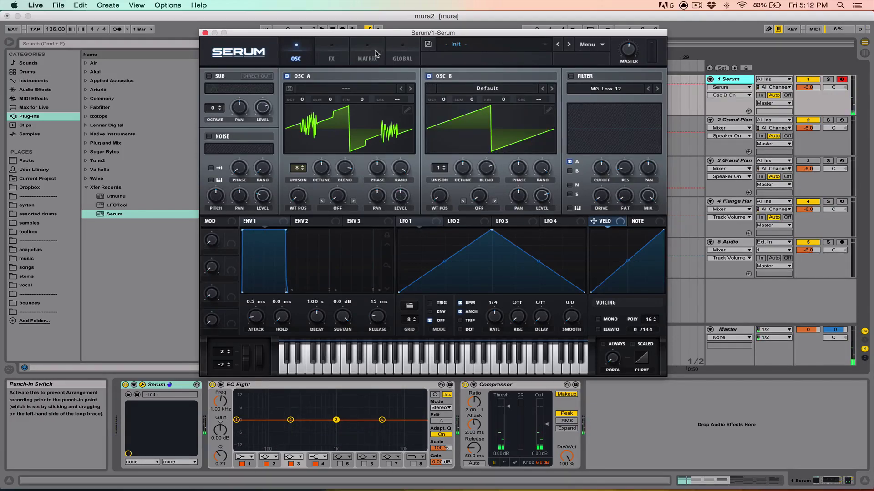
# - Enable Serum's Distortion effect, set its mode to Downsample and adjust the drive
pyautogui.click(330, 55)
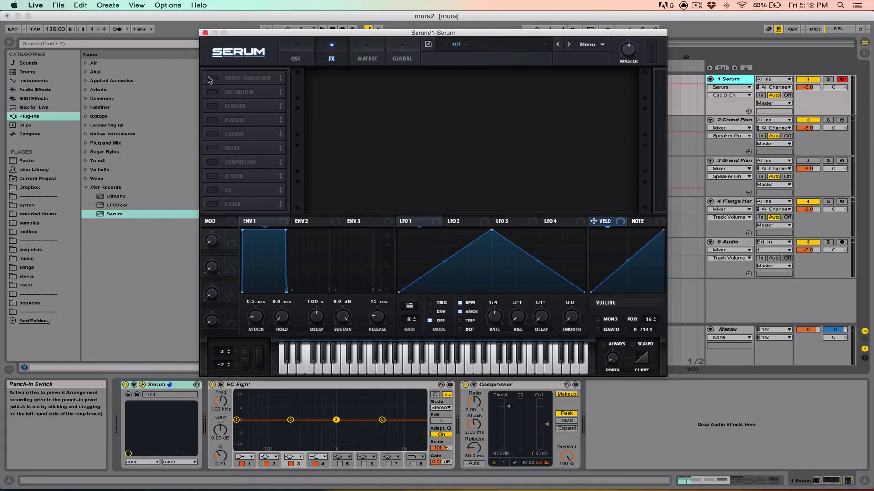
pyautogui.click(212, 92)
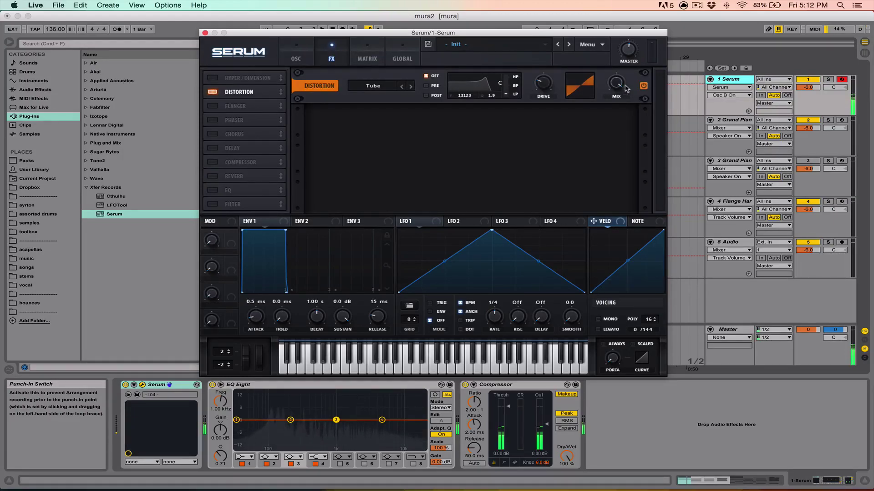
pyautogui.click(365, 88)
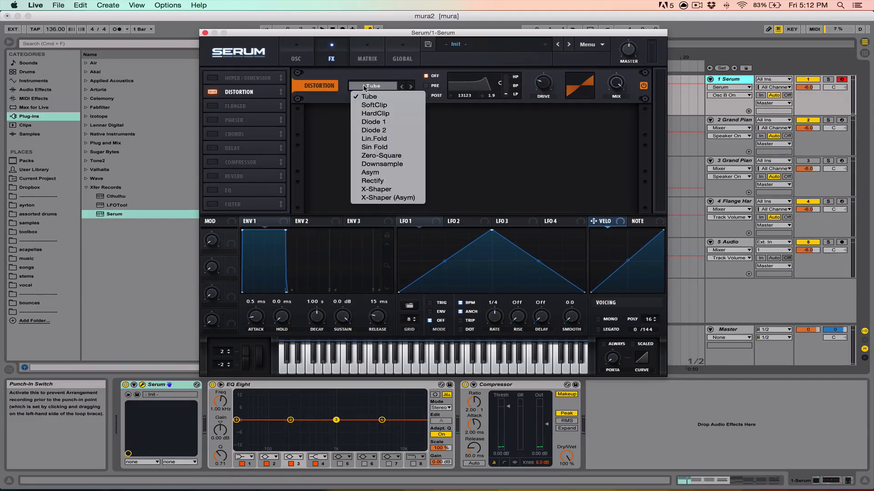
pyautogui.click(398, 164)
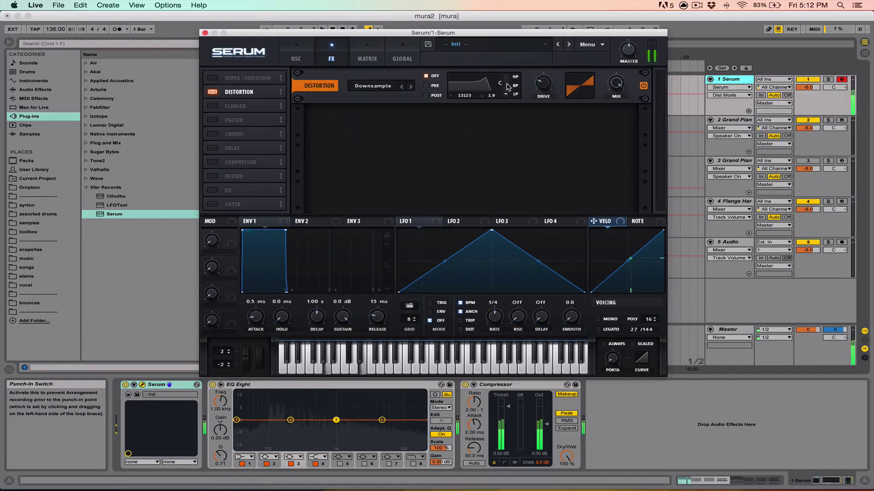
pyautogui.moveTo(541, 86); pyautogui.dragTo(542, 98)
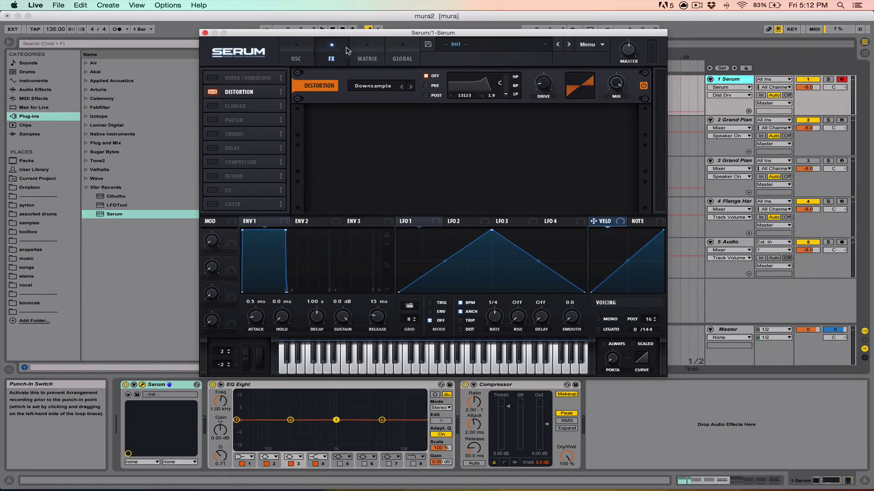
# - Enable Serum's EQ effect, set its high band to a peak shape and adjust that band's Q
pyautogui.click(303, 57)
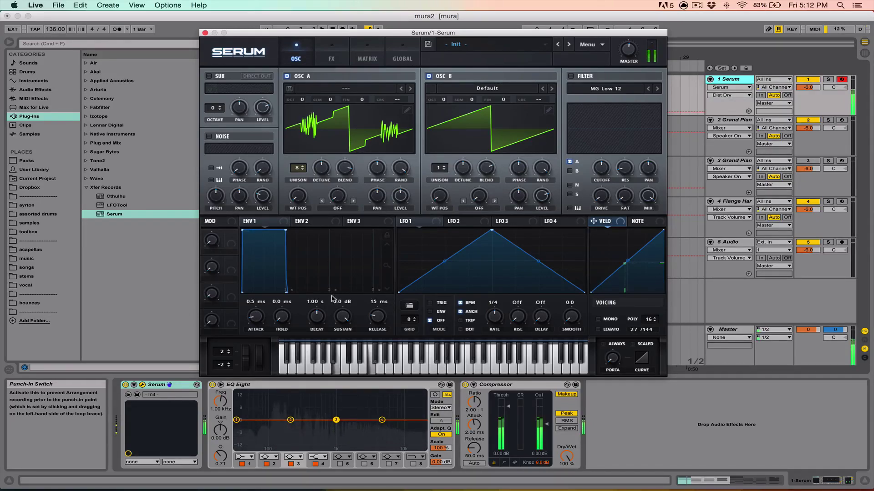
pyautogui.click(336, 51)
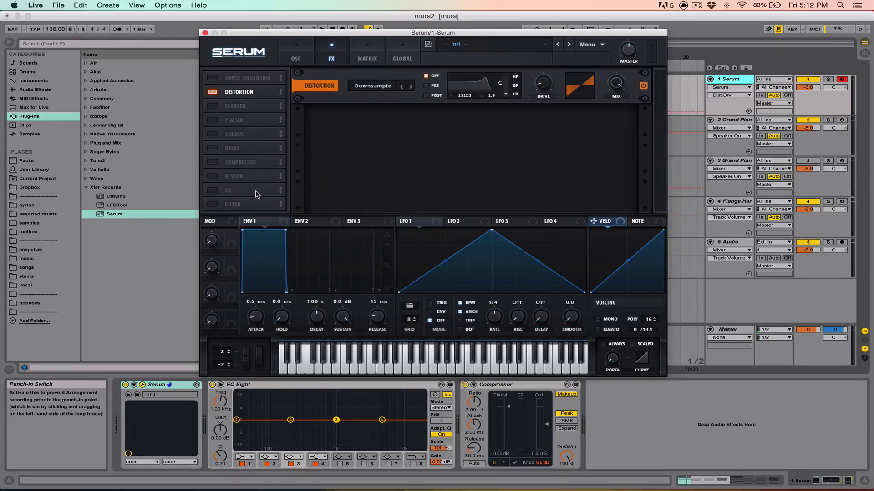
pyautogui.click(212, 191)
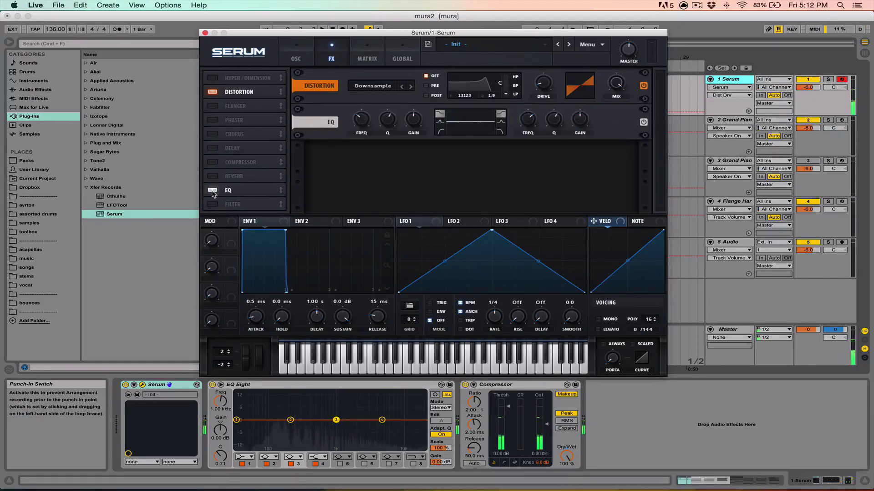
pyautogui.click(500, 121)
pyautogui.moveTo(554, 119)
pyautogui.mouseDown()
pyautogui.moveTo(564, 110)
pyautogui.moveTo(573, 121)
pyautogui.moveTo(563, 131)
pyautogui.mouseUp()
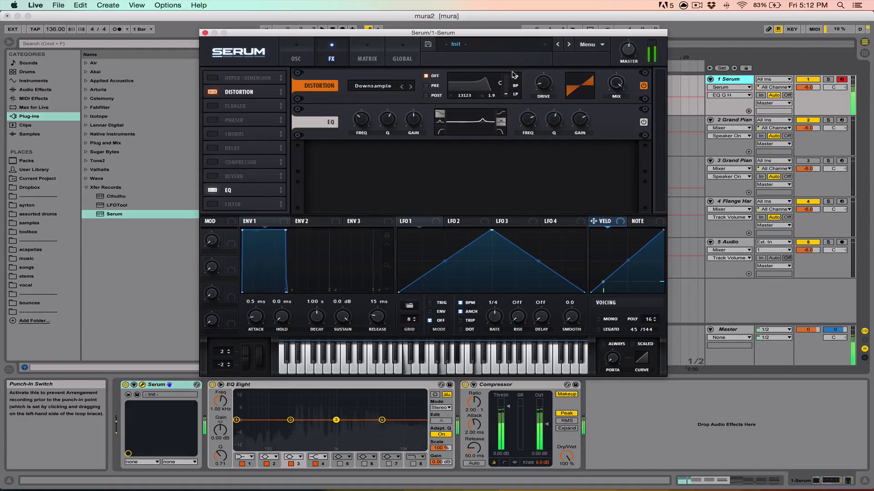
# - Load the crispstack preset from the User category and set envelope 1's release to 487 ms
pyautogui.click(541, 46)
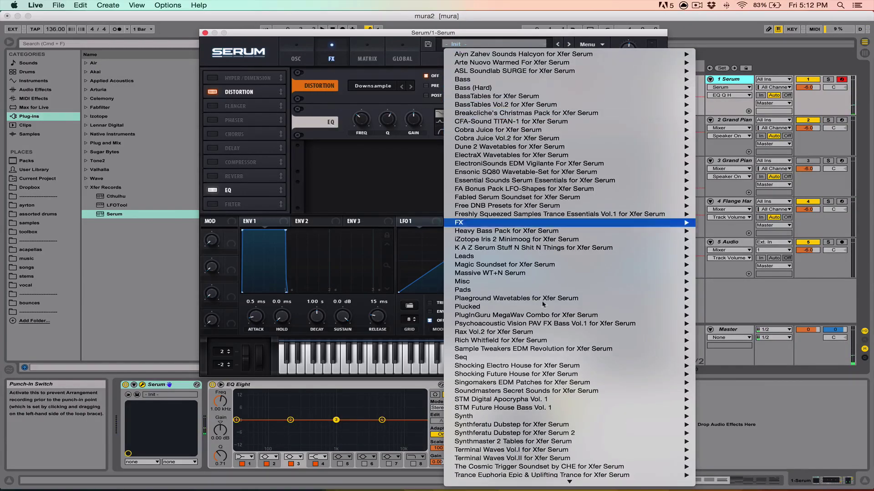
pyautogui.scroll(-3, 502, 437)
pyautogui.moveTo(502, 437)
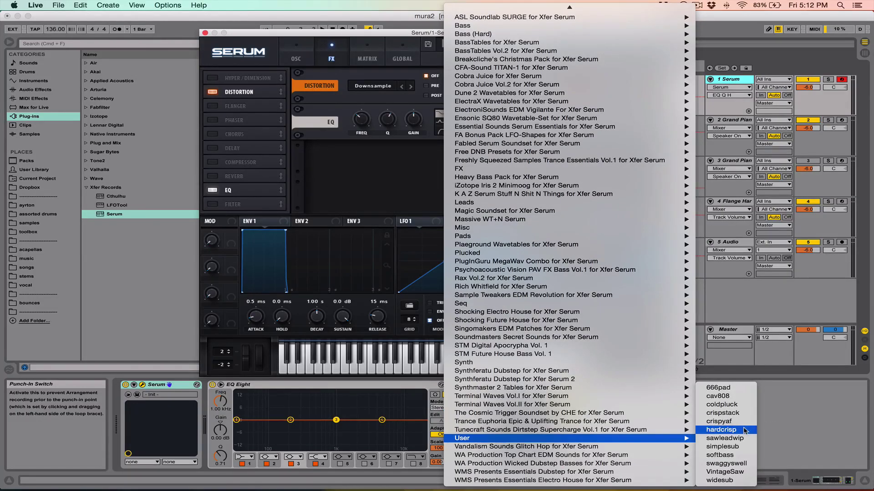
pyautogui.click(741, 412)
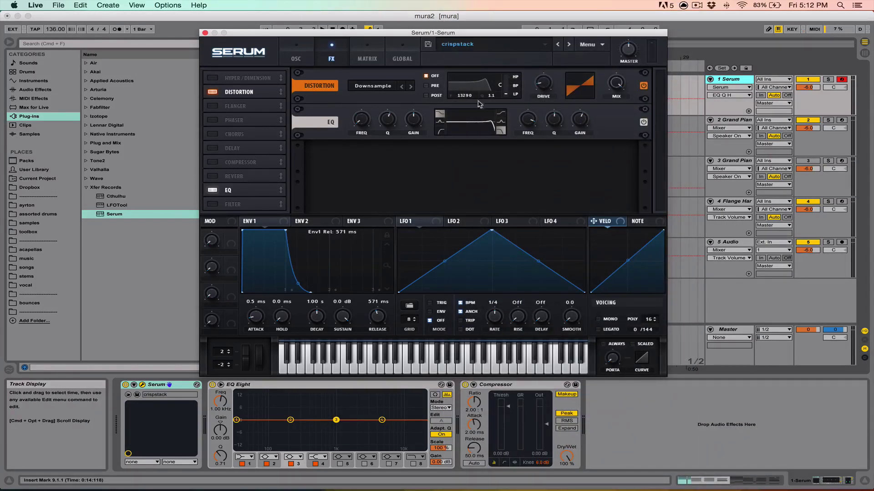
pyautogui.click(296, 58)
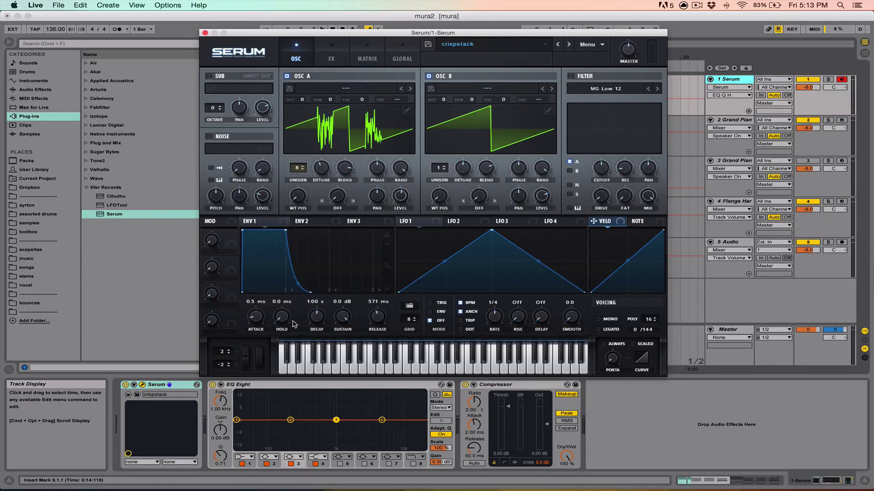
pyautogui.moveTo(377, 316); pyautogui.dragTo(381, 292)
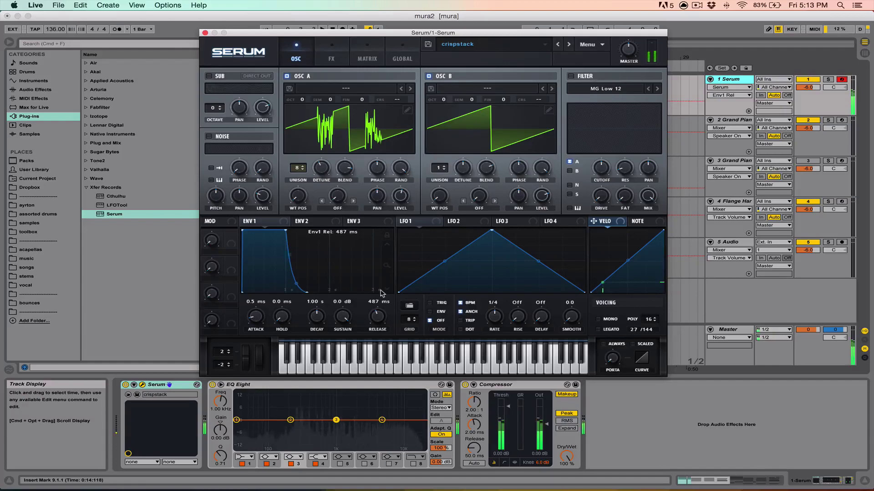
# - Close the Serum window, open the notes of the Serum track's Grand Piano clip and play it back
pyautogui.click(205, 32)
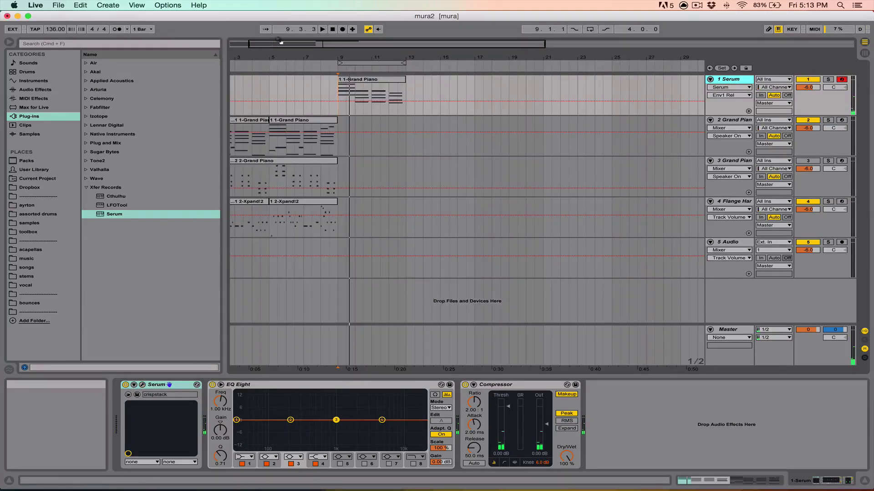
pyautogui.click(371, 81)
pyautogui.doubleClick(383, 79)
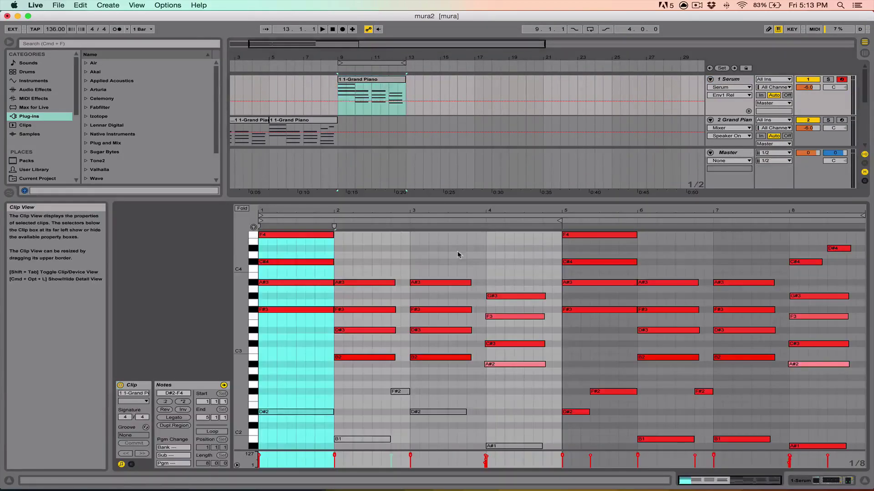
pyautogui.press('space')
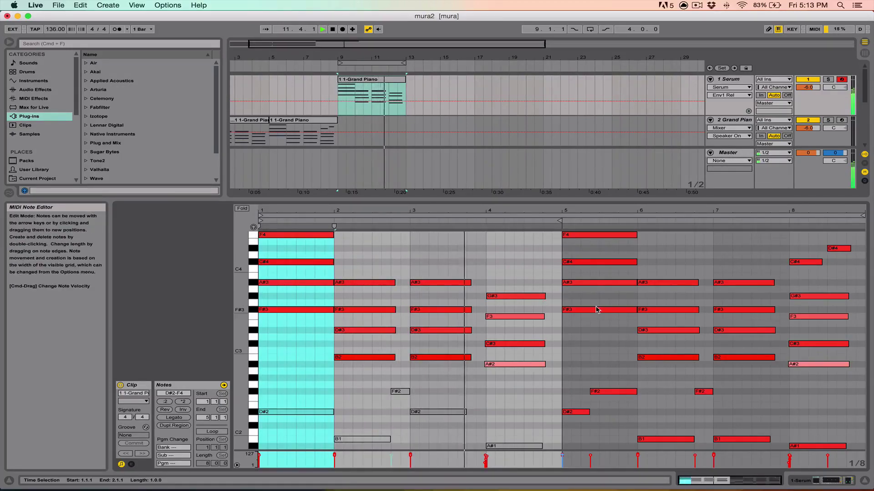
pyautogui.press('space')
# - Show the Serum track's device chain and add an Auto Filter after the Compressor
pyautogui.click(864, 481)
pyautogui.doubleClick(734, 79)
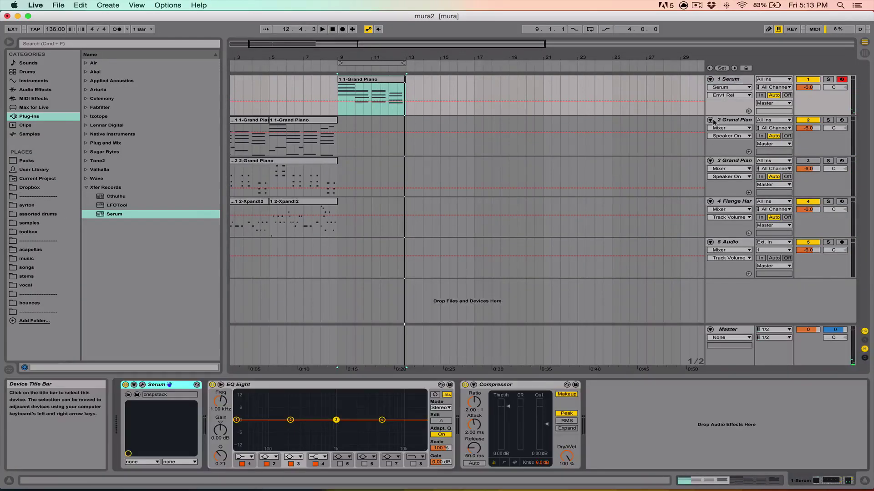
pyautogui.click(30, 92)
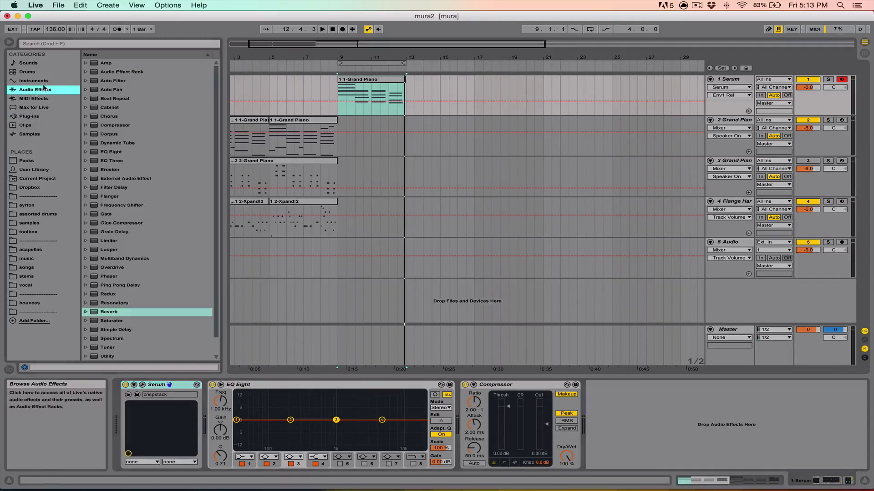
pyautogui.moveTo(106, 81); pyautogui.dragTo(597, 392)
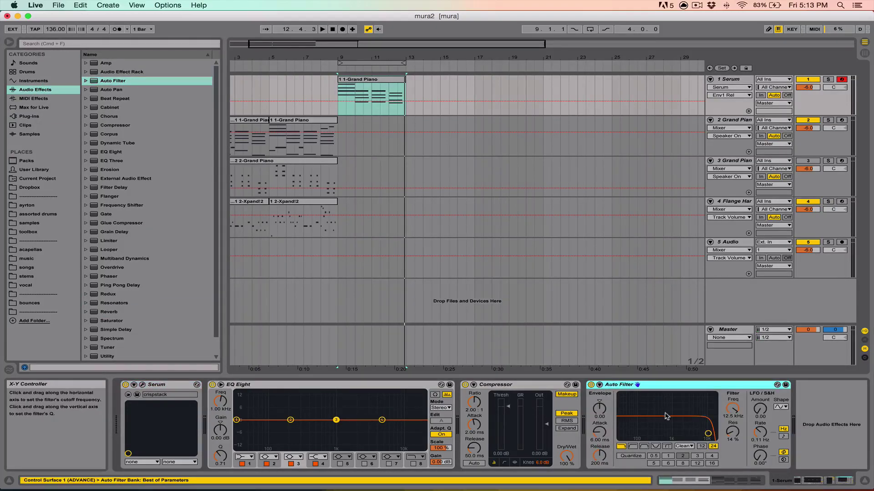
# - Play the clip while sweeping the Auto Filter's cutoff down to 1.35 kHz and back up to 19.9 kHz
pyautogui.moveTo(732, 408)
pyautogui.mouseDown()
pyautogui.moveTo(733, 417)
pyautogui.moveTo(734, 409)
pyautogui.mouseUp()
pyautogui.press('space')
pyautogui.press('space')
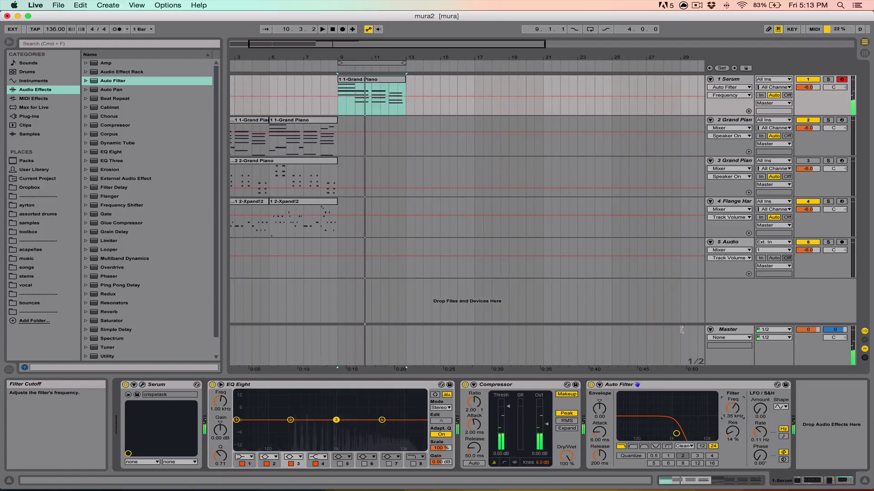
pyautogui.press('+')
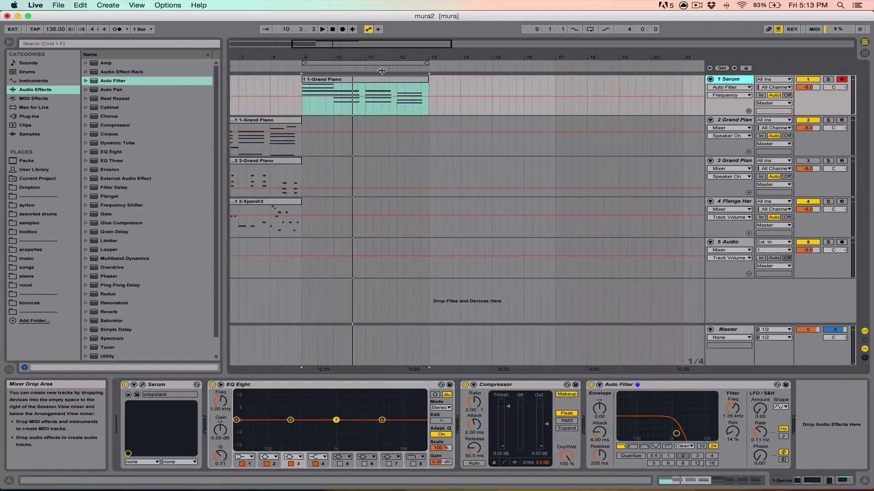
pyautogui.press('space')
pyautogui.press('space')
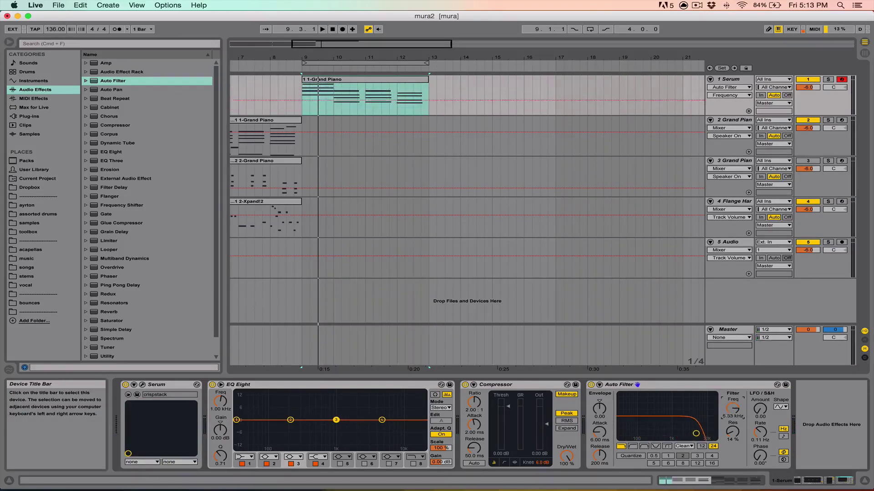
pyautogui.press('space')
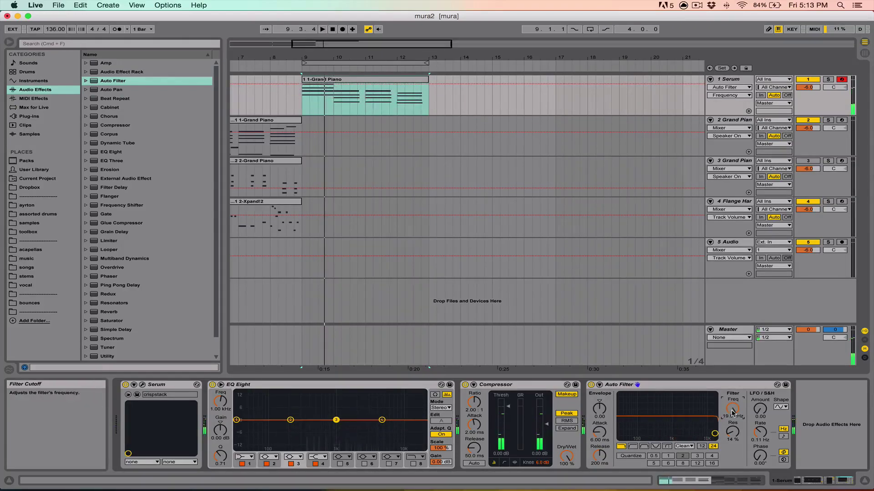
# - During playback, lower the Auto Filter's cutoff to 1.26 kHz and raise its resonance to 42%
pyautogui.moveTo(327, 57); pyautogui.dragTo(328, 86)
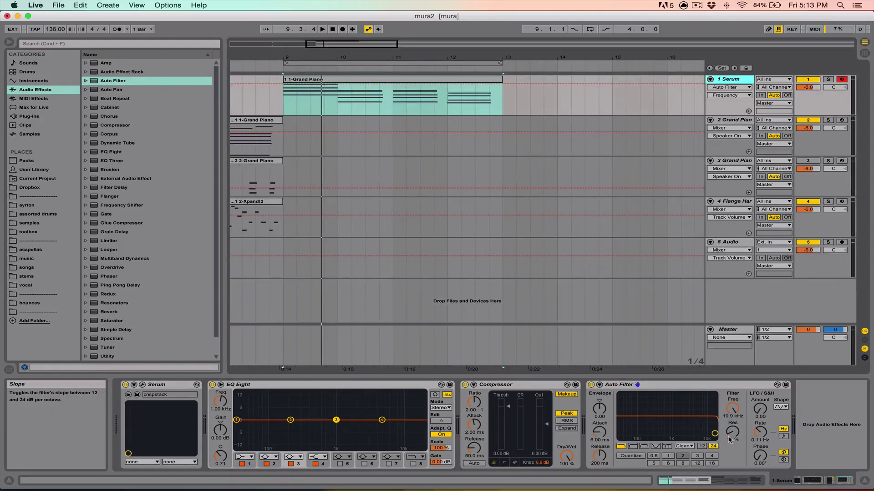
pyautogui.press('space')
pyautogui.moveTo(715, 434); pyautogui.dragTo(683, 423)
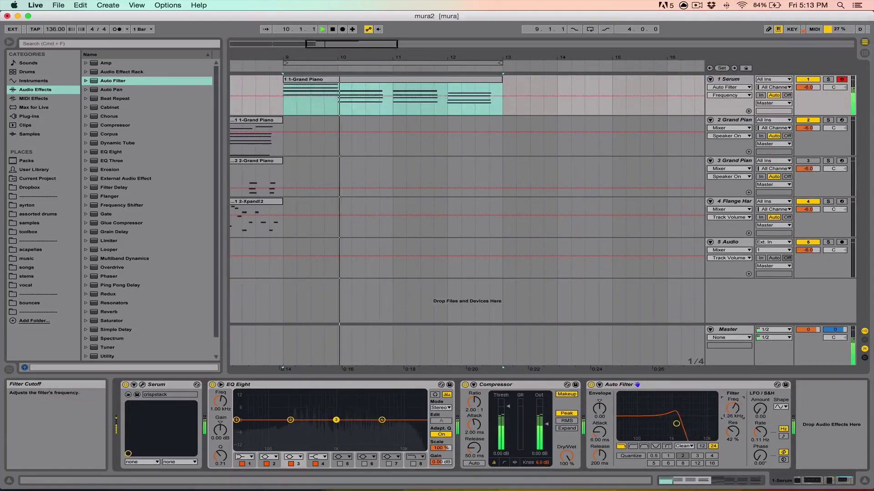
# - Raise the Auto Filter's resonance to 45% and its cutoff to 15.3 kHz while auditioning the clip
pyautogui.press('space')
pyautogui.moveTo(733, 432); pyautogui.dragTo(728, 375)
pyautogui.press('space')
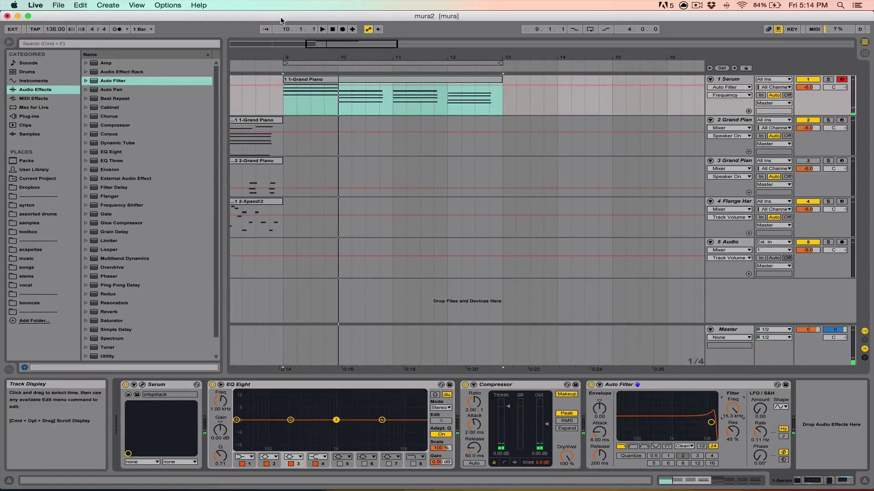
# - Select the Serum clip's first beat, 9.1.1 to 9.2.1, and lower its filter frequency envelope to 4.87 kHz
pyautogui.hscroll(-5, 781, 301)
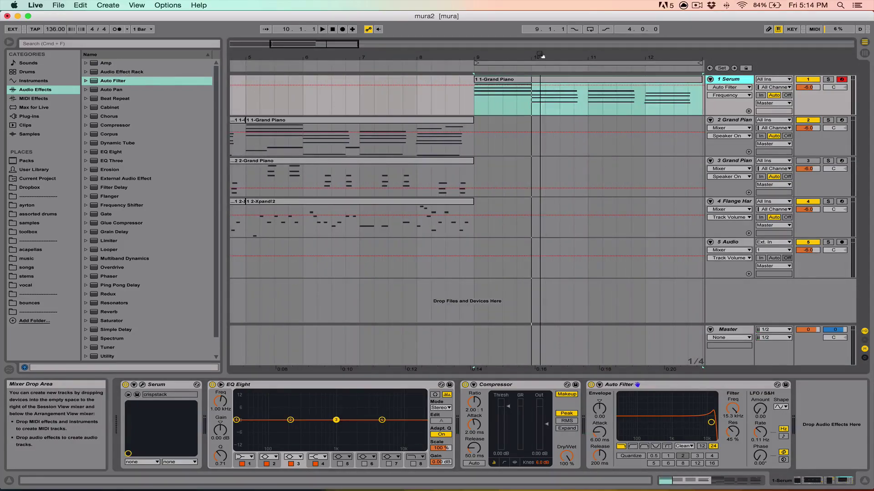
pyautogui.moveTo(552, 54); pyautogui.dragTo(409, 69)
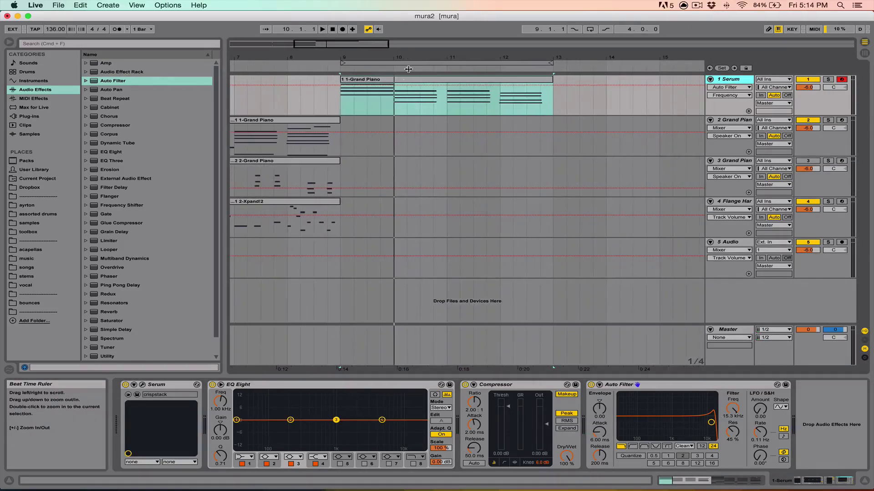
pyautogui.click(332, 100)
pyautogui.moveTo(332, 100)
pyautogui.mouseDown()
pyautogui.moveTo(358, 74)
pyautogui.moveTo(336, 108)
pyautogui.mouseUp()
pyautogui.click(338, 88)
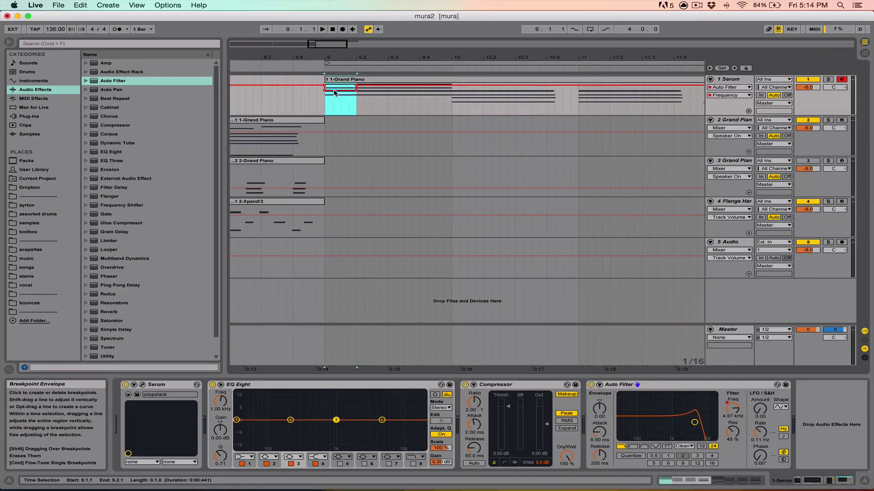
# - Shape the first beat's cutoff envelope into a rise from a lowered breakpoint at 9.1.1 to 4.87 kHz at 9.2.1
pyautogui.press('space')
pyautogui.press('space')
pyautogui.moveTo(344, 58); pyautogui.dragTo(357, 125)
pyautogui.click(356, 125)
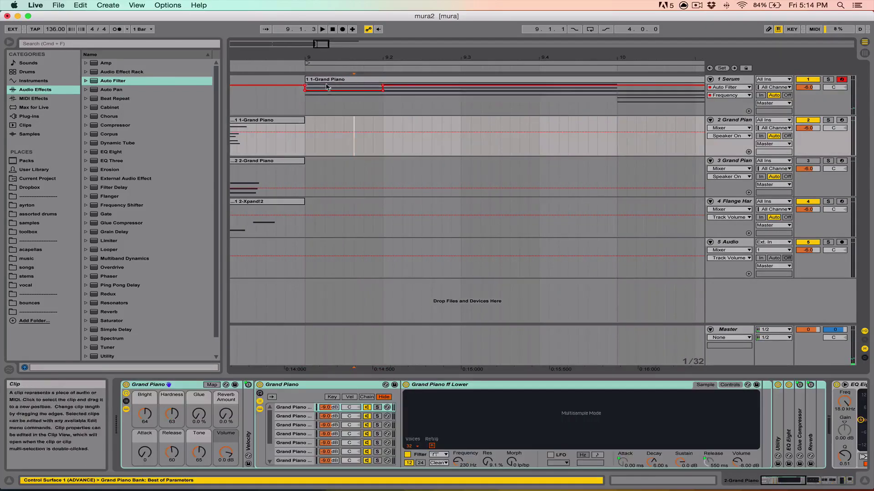
pyautogui.click(301, 87)
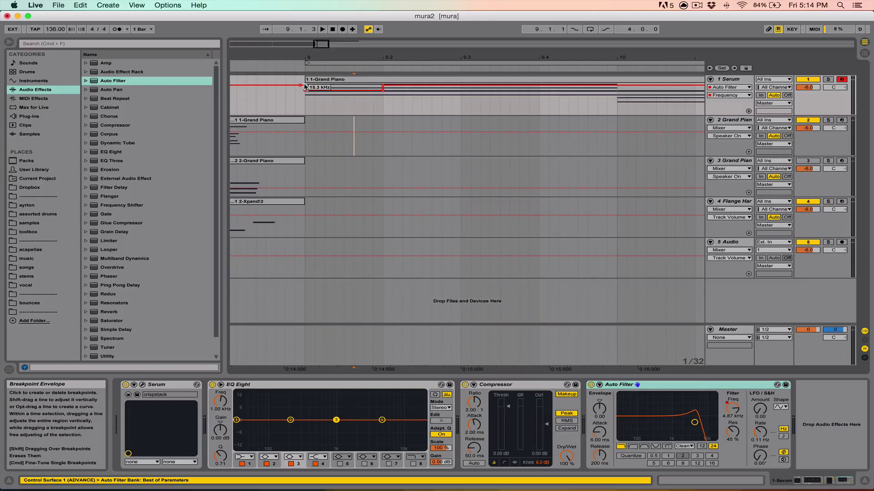
pyautogui.moveTo(302, 87); pyautogui.dragTo(302, 90)
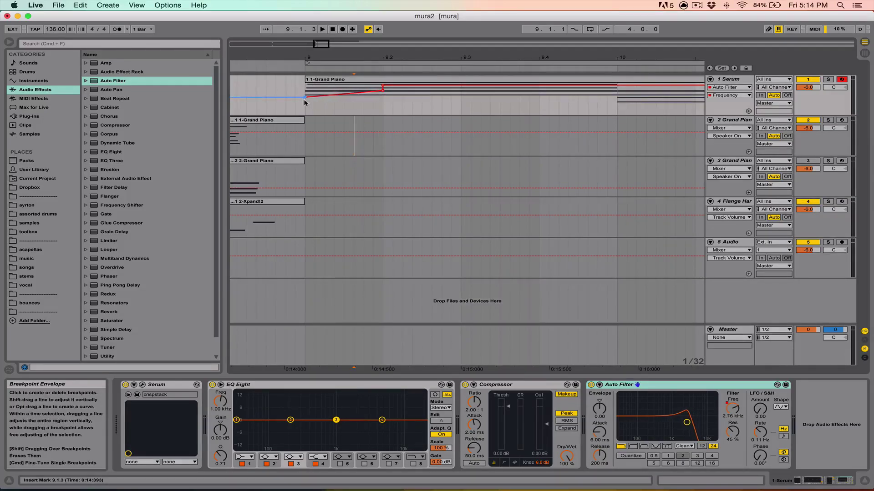
pyautogui.moveTo(367, 57); pyautogui.dragTo(372, 57)
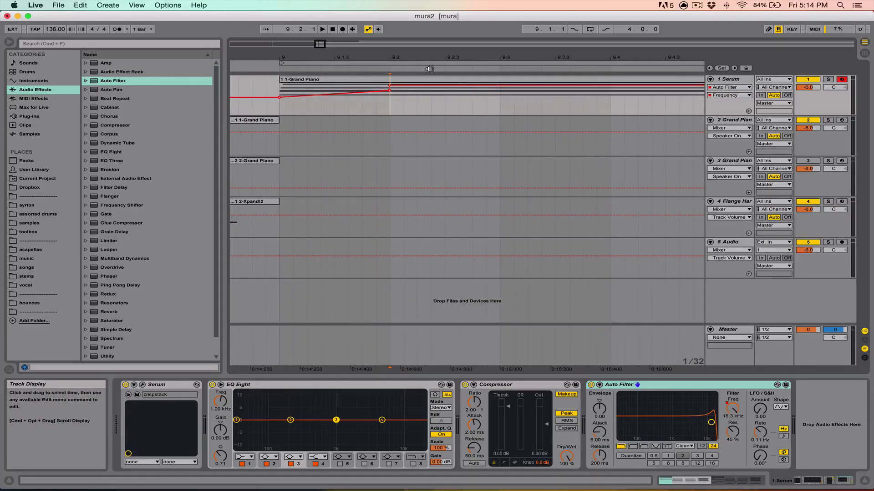
pyautogui.moveTo(390, 90)
pyautogui.moveTo(390, 87); pyautogui.dragTo(391, 93)
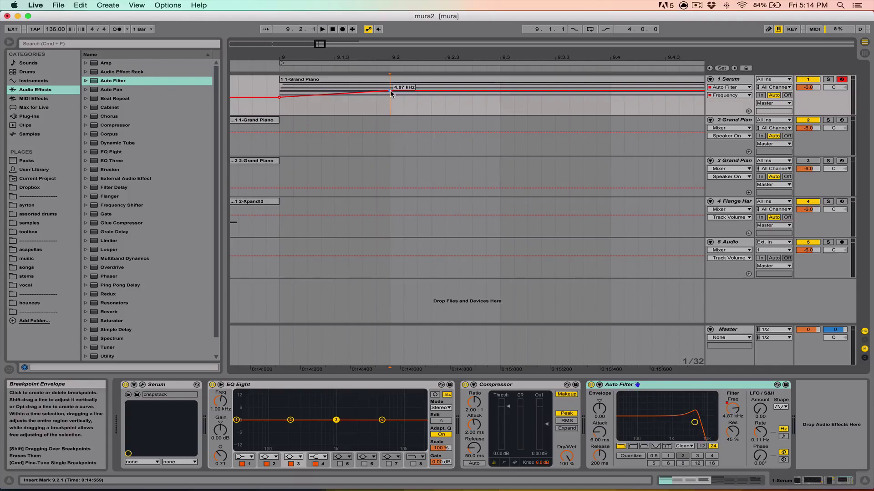
# - Play back the filter rise and move its peak breakpoint earlier, to just before 9.1.4
pyautogui.press('space')
pyautogui.press('space')
pyautogui.moveTo(390, 90); pyautogui.dragTo(279, 104)
# - Audition the opening rise, then duplicate the cutoff envelope between 9.1.1 and 9.1.4 directly after itself
pyautogui.press('space')
pyautogui.press('space')
pyautogui.press('space')
pyautogui.press('space')
pyautogui.press('space')
pyautogui.press('space')
pyautogui.press('space')
pyautogui.press('space')
pyautogui.rightClick(312, 102)
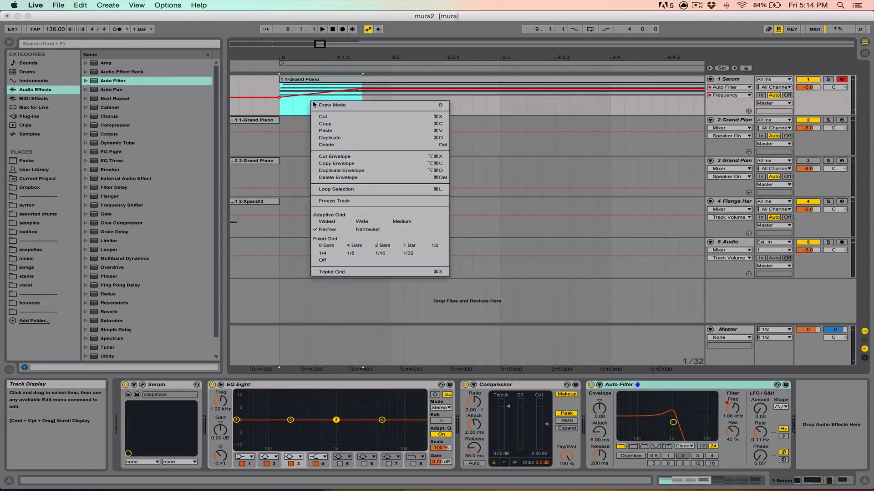
pyautogui.click(346, 170)
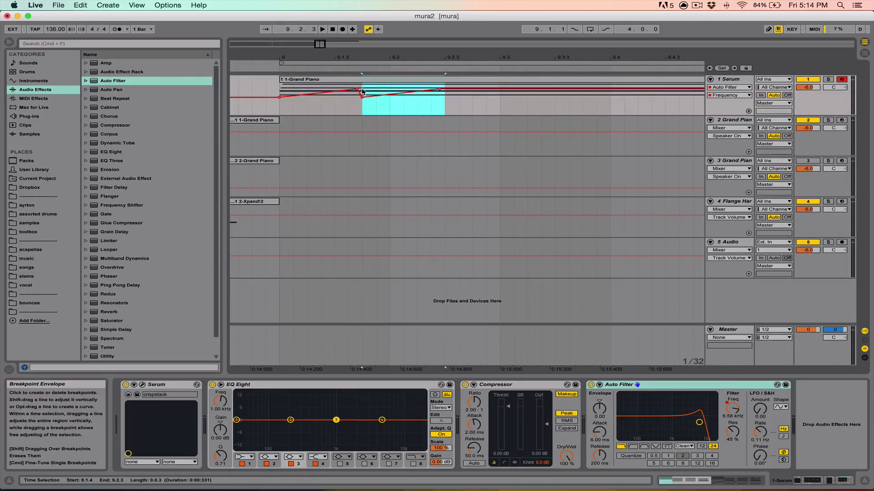
# - Play back the duplicated envelope, try to move its first peak earlier, and undo the shift
pyautogui.click(360, 93)
pyautogui.press('space')
pyautogui.press('space')
pyautogui.moveTo(357, 90); pyautogui.dragTo(335, 87)
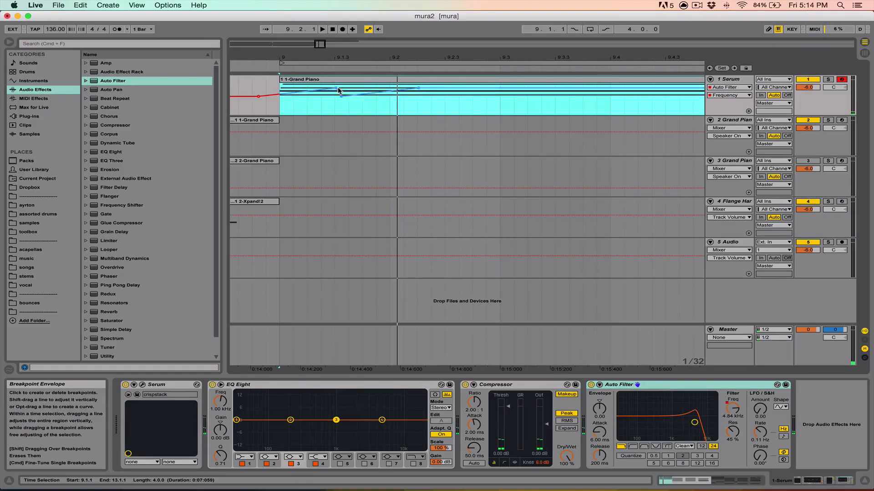
pyautogui.press('super+z')
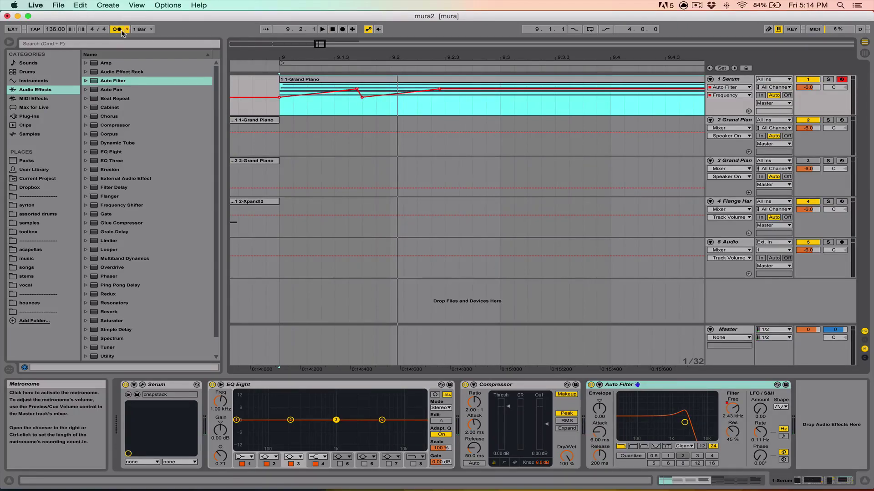
# - Move the cutoff envelope's first peak earlier, to just before 9.1.3, and check the timing by playing the clip repeatedly
pyautogui.moveTo(359, 66); pyautogui.dragTo(356, 59)
pyautogui.click(309, 86)
pyautogui.press('space')
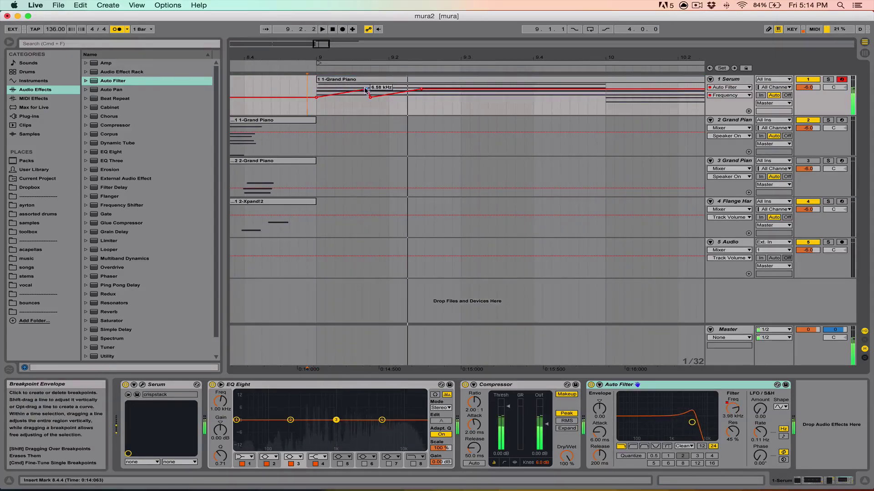
pyautogui.click(368, 89)
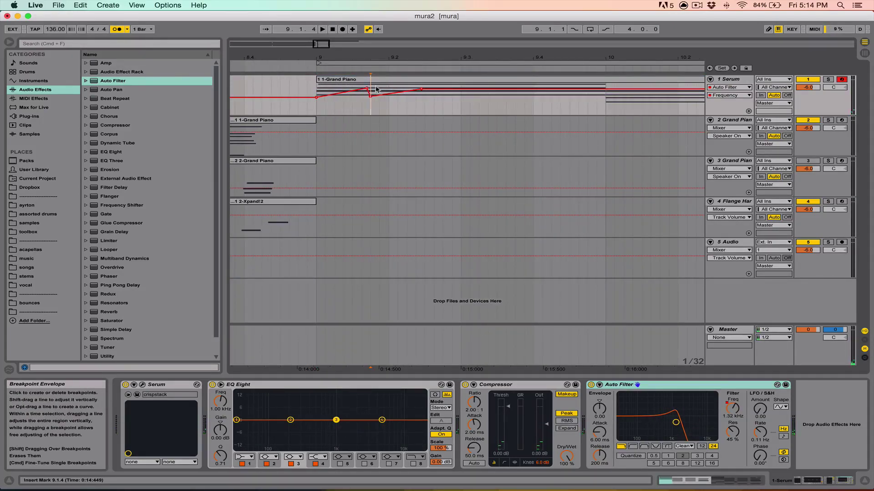
pyautogui.press('Right')
pyautogui.moveTo(356, 89); pyautogui.dragTo(348, 88)
pyautogui.press('space')
pyautogui.press('space')
pyautogui.click(348, 80)
pyautogui.press('space')
pyautogui.press('space')
pyautogui.press('space')
pyautogui.press('space')
pyautogui.press('space')
# - Shift the low breakpoint after the first peak earlier, between 9.1.3 and 9.1.4, and play the clip
pyautogui.click(364, 96)
pyautogui.press('space')
pyautogui.press('super+z')
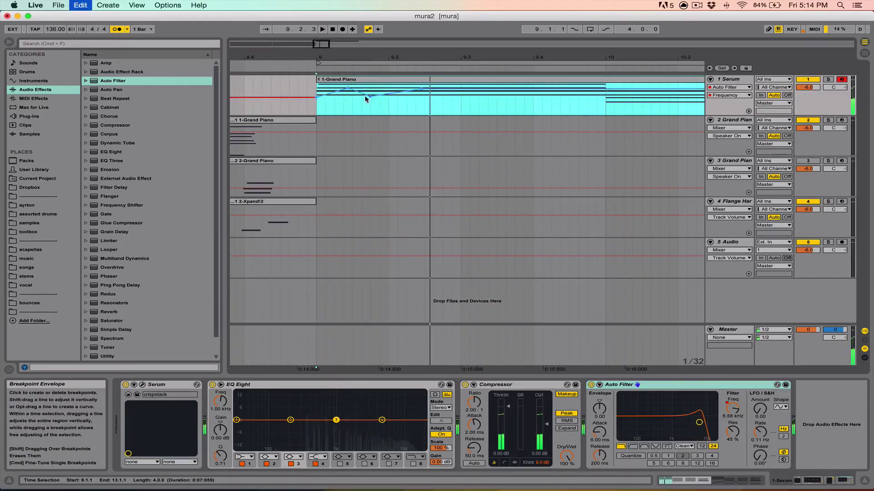
pyautogui.click(369, 98)
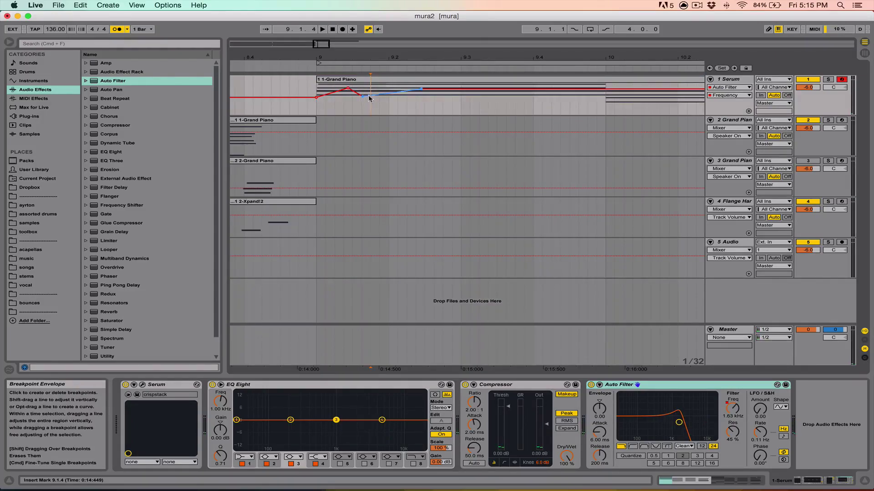
pyautogui.click(330, 80)
pyautogui.press('space')
pyautogui.press('space')
pyautogui.press('space')
pyautogui.press('space')
# - Move the second envelope peak earlier, to about beat 9.2 at about 10.9 kHz, and audition it
pyautogui.moveTo(423, 89); pyautogui.dragTo(381, 87)
pyautogui.press('super+z')
pyautogui.click(373, 99)
pyautogui.press('space')
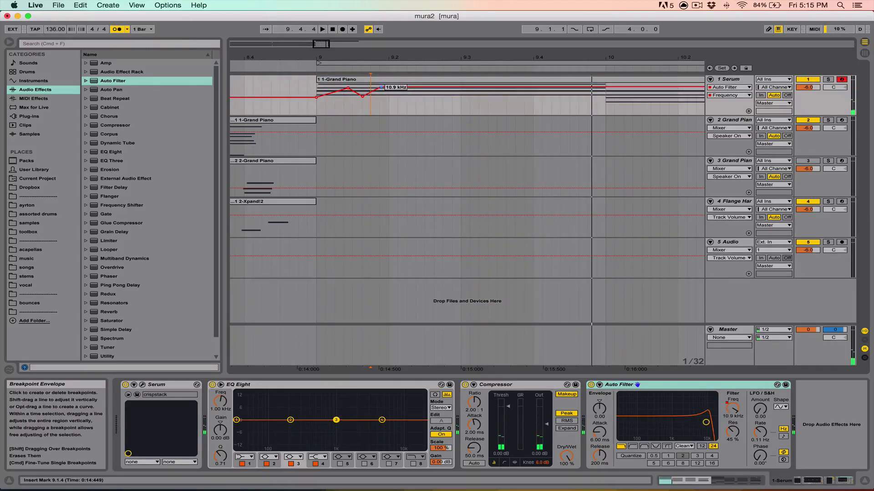
pyautogui.press('space')
pyautogui.press('space')
pyautogui.click(329, 80)
pyautogui.press('space')
pyautogui.press('space')
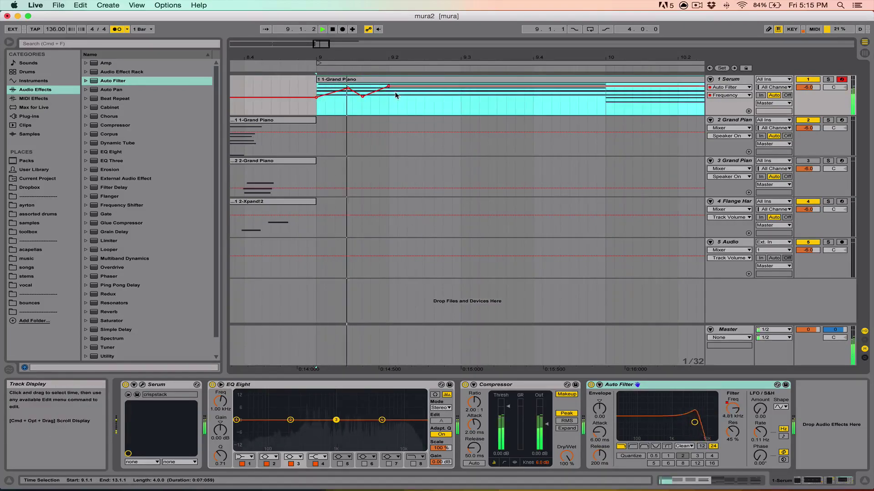
pyautogui.press('space')
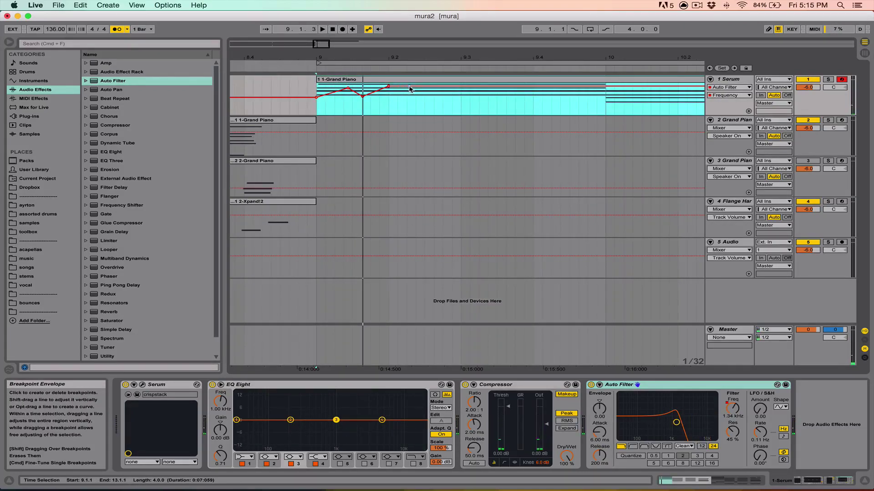
# - Add a low breakpoint right after the 9.2 peak and a 19.9 kHz breakpoint at about 9.3
pyautogui.moveTo(408, 86); pyautogui.dragTo(390, 96)
pyautogui.press('space')
pyautogui.press('space')
pyautogui.press('space')
pyautogui.press('space')
pyautogui.press('space')
pyautogui.press('space')
pyautogui.click(460, 96)
pyautogui.moveTo(467, 98); pyautogui.dragTo(467, 86)
pyautogui.click(413, 104)
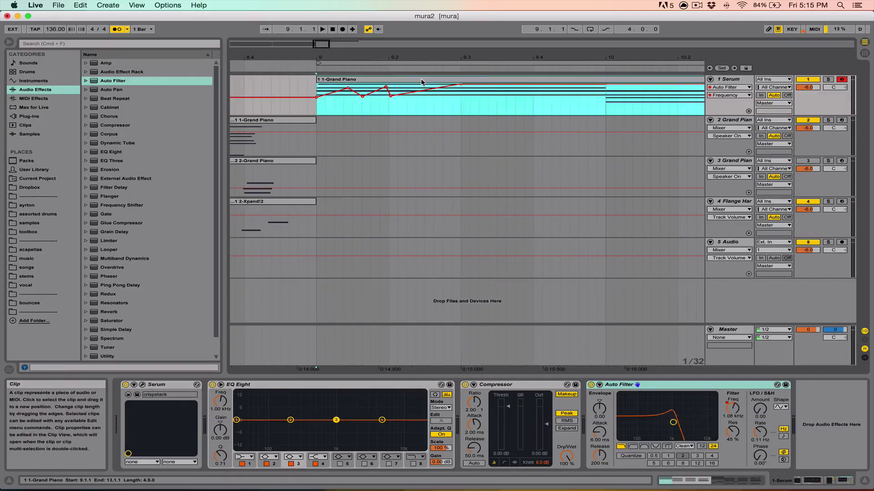
# - Move the low breakpoint after the second peak later, to about 9.2.3 at 972 Hz, and play the result
pyautogui.click(413, 104)
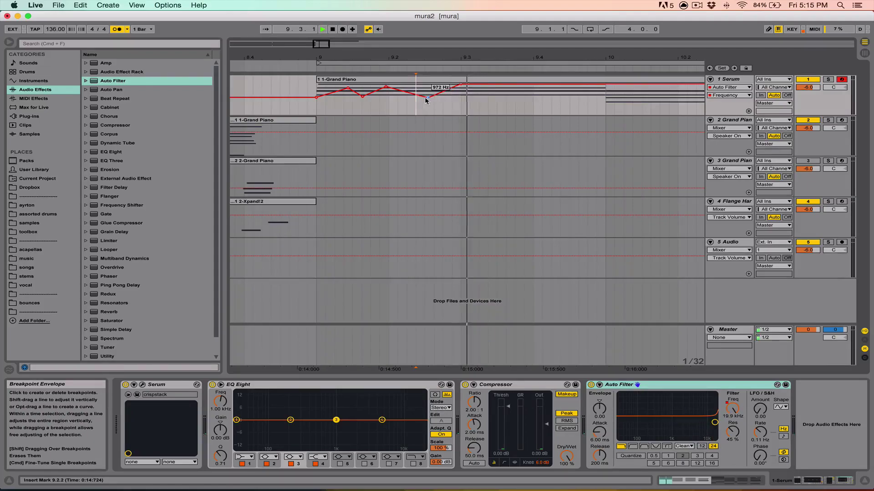
pyautogui.click(395, 91)
pyautogui.press('space')
pyautogui.press('space')
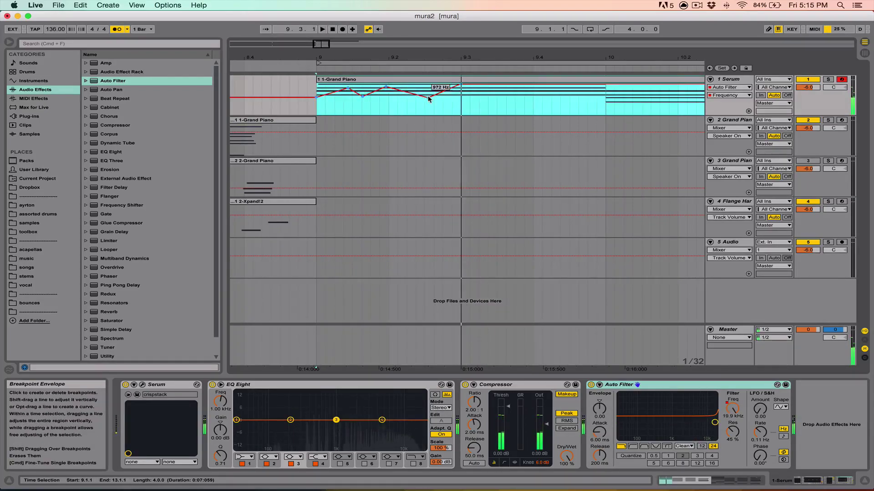
pyautogui.click(389, 112)
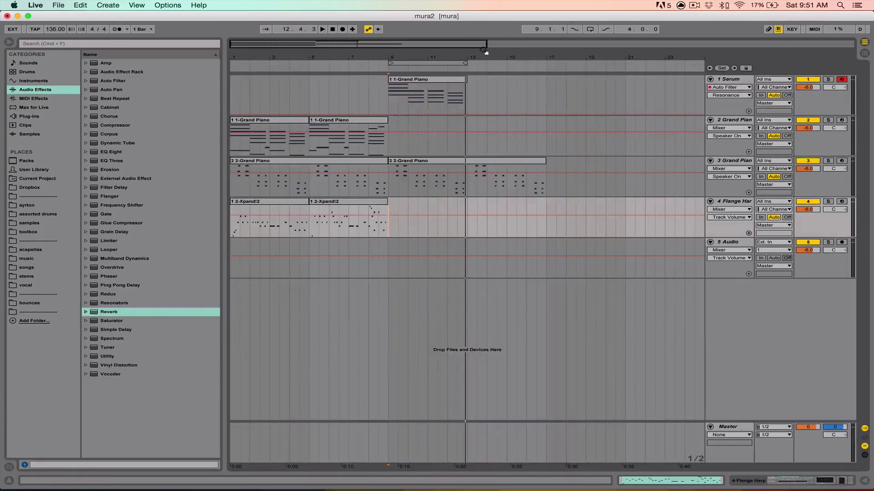
# - Display the Auto Filter's Frequency automation on the Serum track and examine the finished envelope up close
pyautogui.moveTo(485, 51); pyautogui.dragTo(497, 67)
pyautogui.click(723, 96)
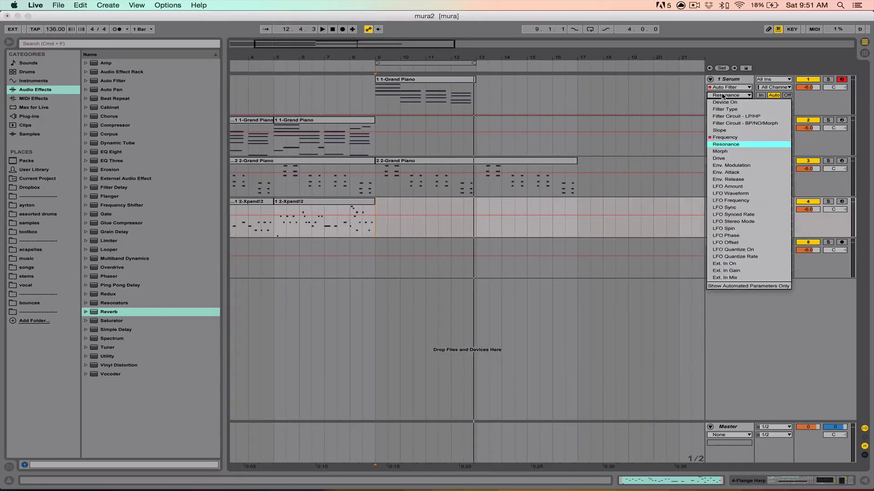
pyautogui.click(723, 137)
pyautogui.moveTo(399, 58); pyautogui.dragTo(399, 103)
pyautogui.moveTo(436, 54); pyautogui.dragTo(408, 59)
pyautogui.moveTo(310, 59)
pyautogui.mouseDown()
pyautogui.moveTo(311, 68)
pyautogui.moveTo(311, 59)
pyautogui.mouseUp()
pyautogui.hscroll(-8, 294, 97)
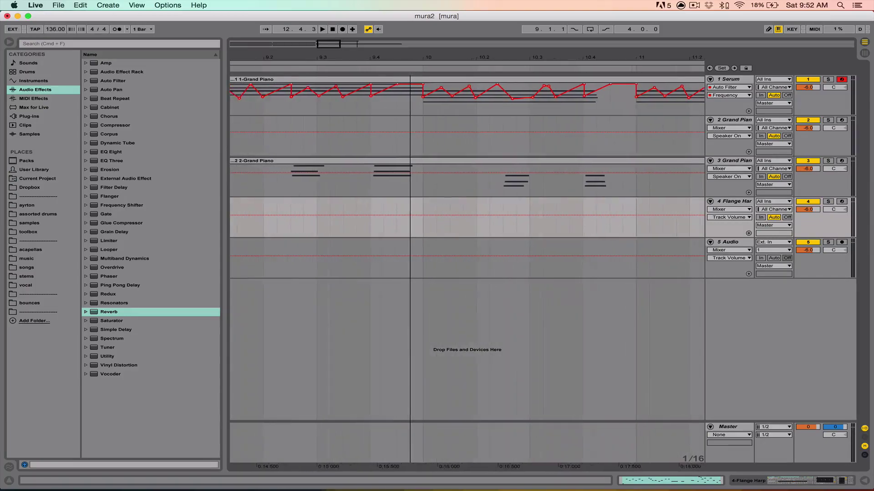
# - Play the Serum clip from 9.1.1 through its cutoff automation and show the track's device chain
pyautogui.click(293, 96)
pyautogui.moveTo(291, 113); pyautogui.dragTo(330, 114)
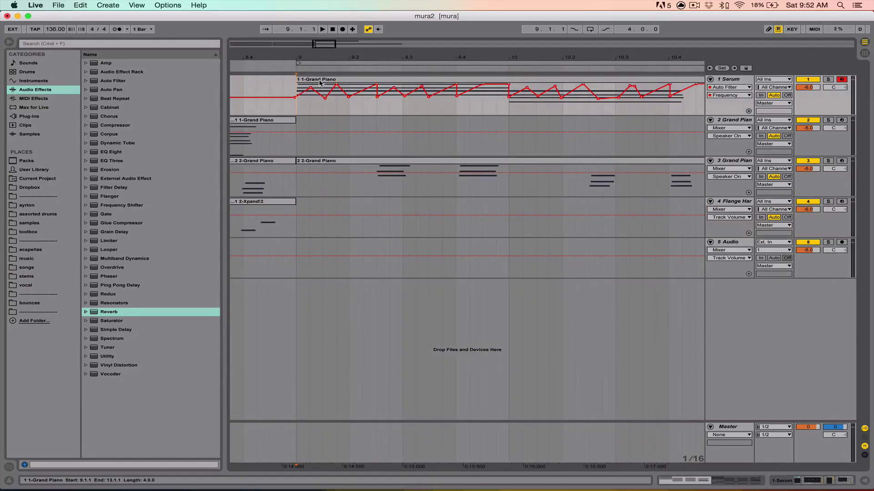
pyautogui.press('space')
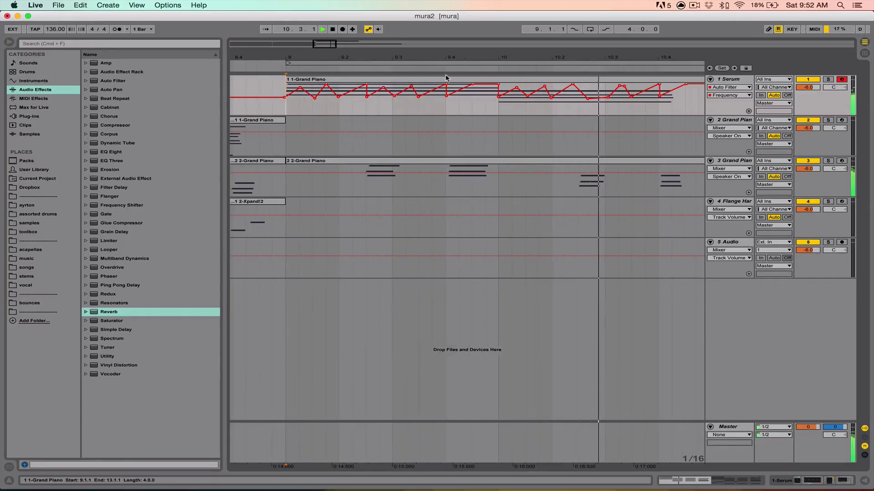
pyautogui.hscroll(2, 473, 89)
pyautogui.doubleClick(726, 80)
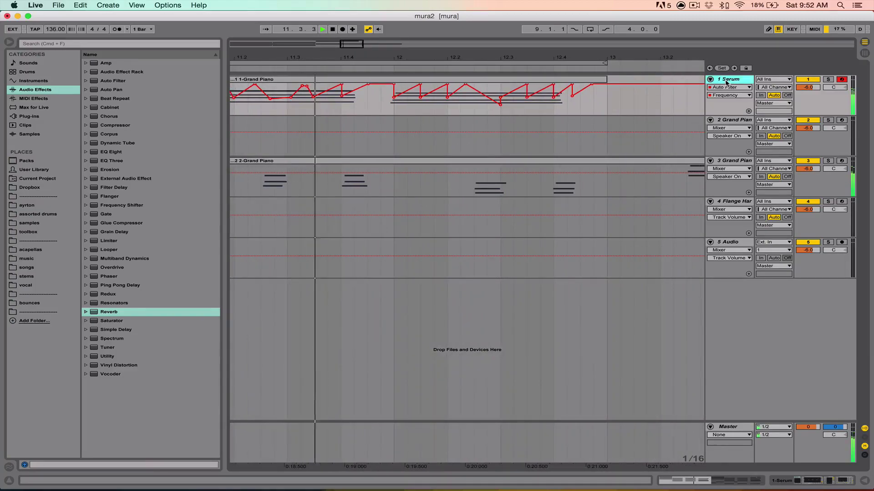
pyautogui.press('space')
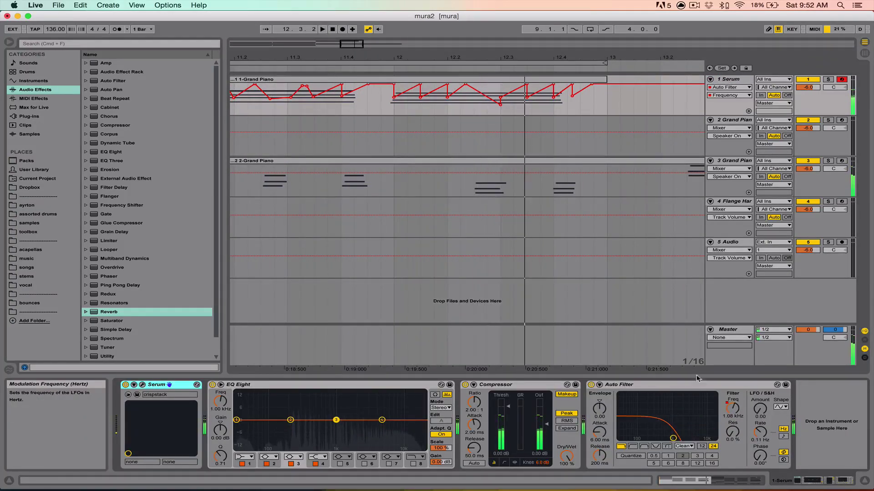
# - Raise the Auto Filter's resonance to 29% and return to the start of the Serum clip
pyautogui.hscroll(-10, 447, 128)
pyautogui.hscroll(-5, 447, 127)
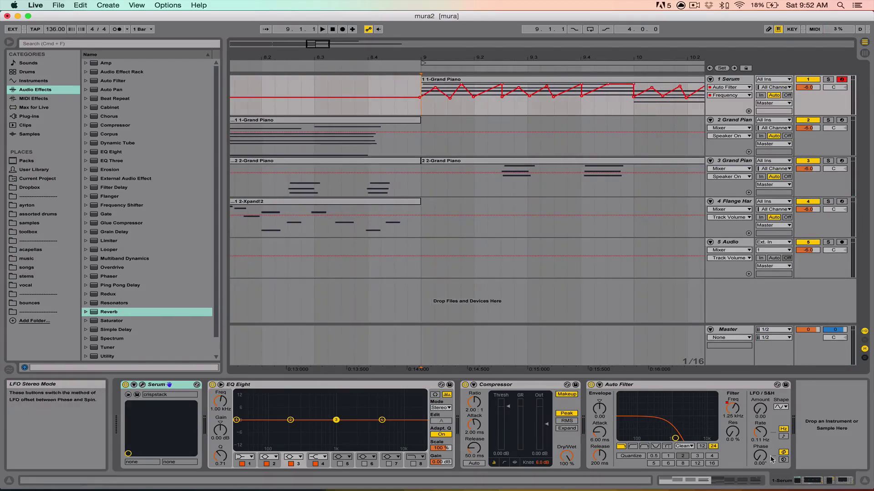
pyautogui.moveTo(737, 435); pyautogui.dragTo(738, 379)
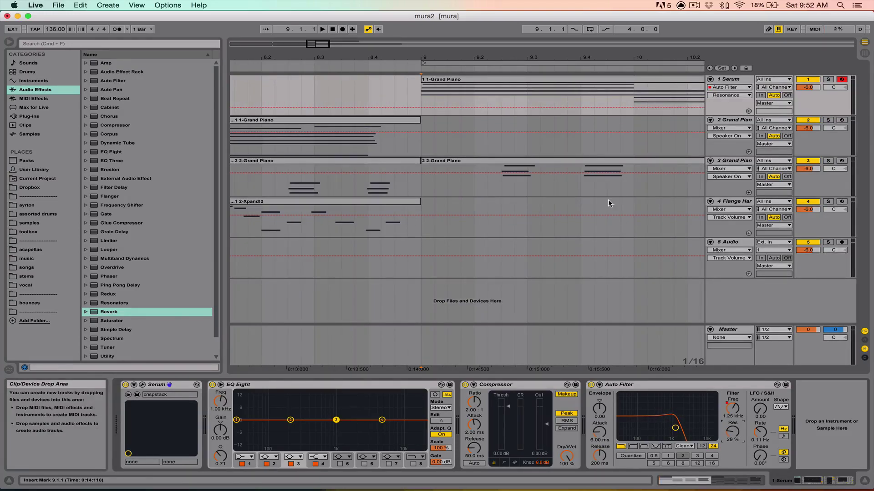
pyautogui.click(502, 61)
pyautogui.moveTo(502, 57); pyautogui.dragTo(503, 50)
# - Audition the Serum clip with the Auto Filter's resonance varied between 25% and 33%, then reset it to 0%
pyautogui.moveTo(733, 432); pyautogui.dragTo(733, 435)
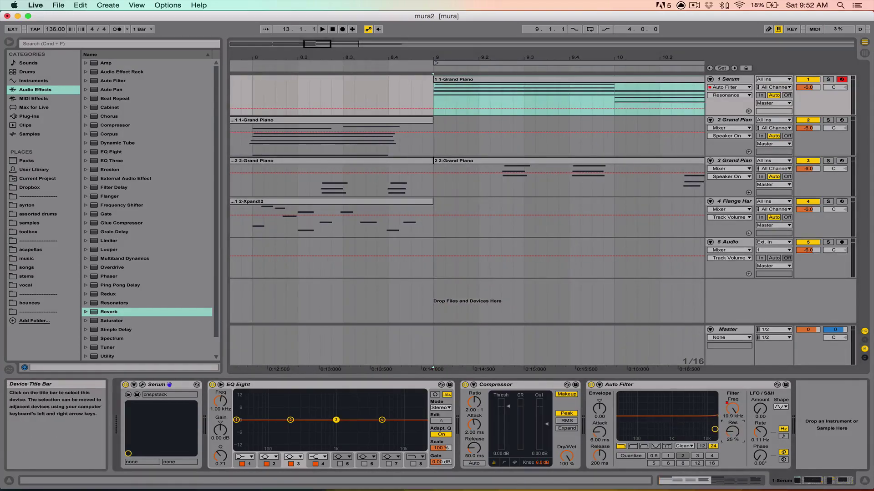
pyautogui.press('space')
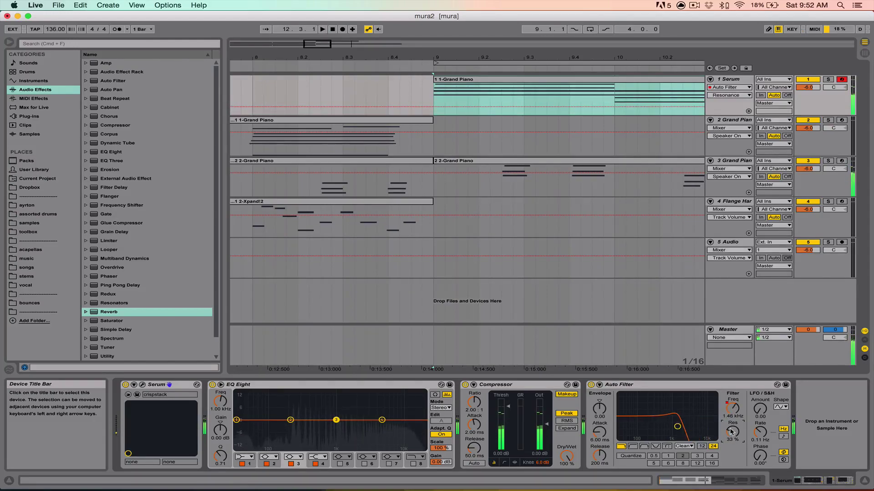
pyautogui.moveTo(727, 430); pyautogui.dragTo(727, 455)
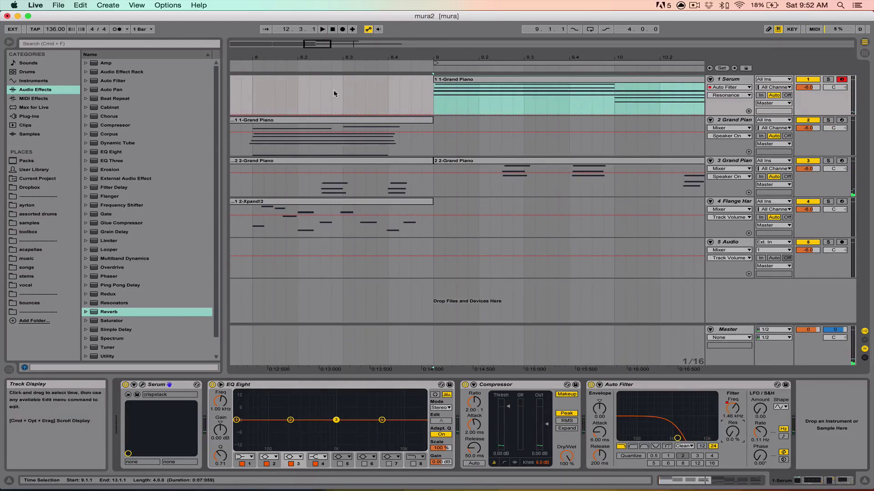
# - Play the Serum clip from 9.1.1, stop playback and display the Auto Filter's Frequency automation on the track
pyautogui.moveTo(459, 63); pyautogui.dragTo(290, 63)
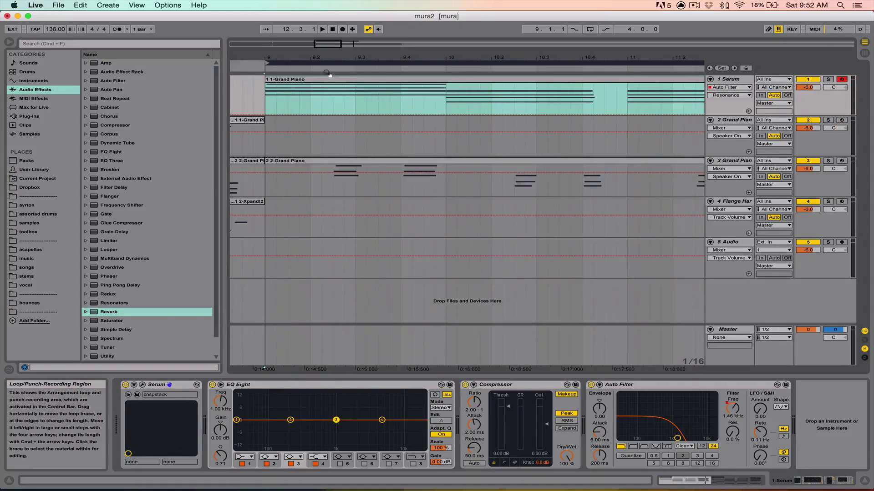
pyautogui.click(732, 435)
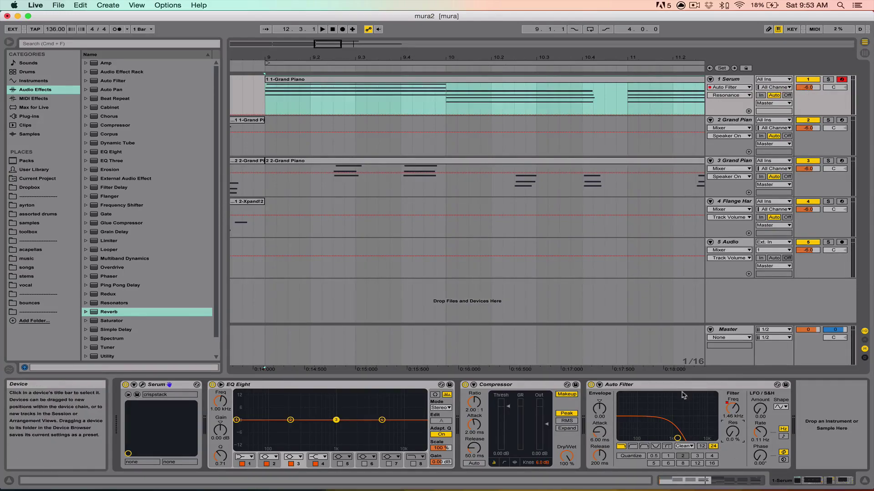
pyautogui.click(301, 65)
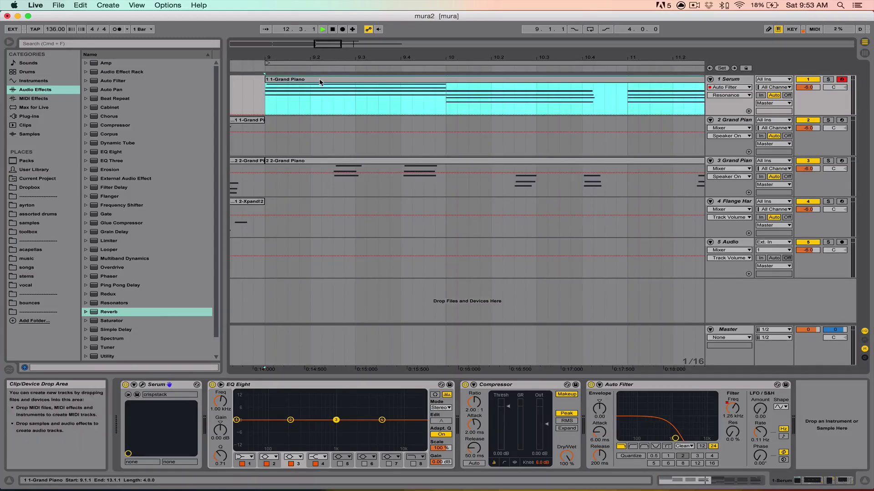
pyautogui.press('space')
pyautogui.moveTo(449, 59); pyautogui.dragTo(450, 57)
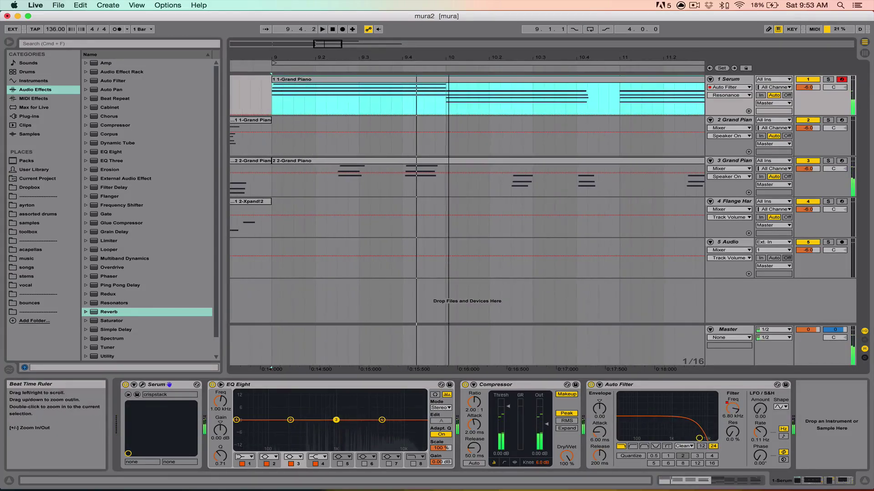
pyautogui.click(716, 95)
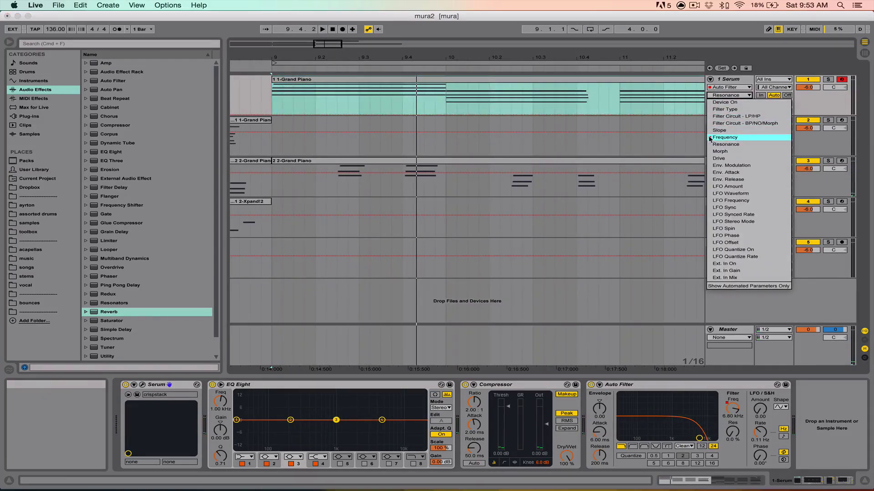
pyautogui.click(721, 136)
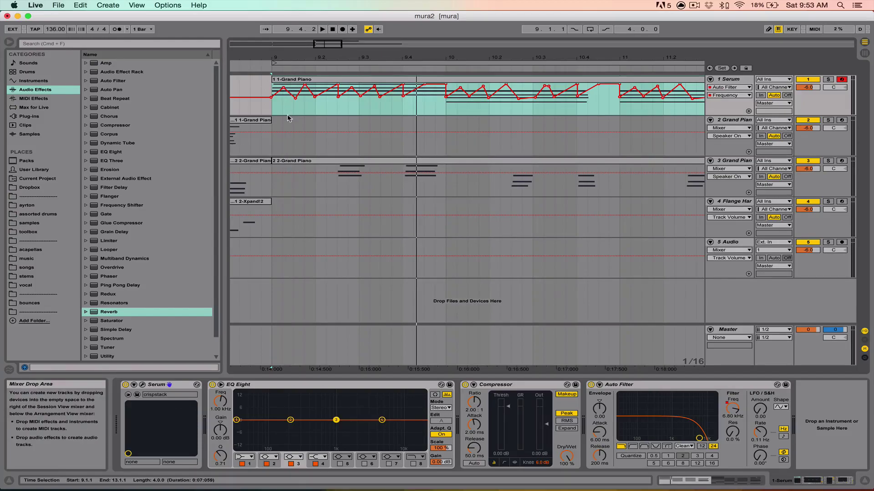
# - Inspect the notes in track 3's Grand Piano clip, then hide the detail view and reselect the Serum clip
pyautogui.click(293, 137)
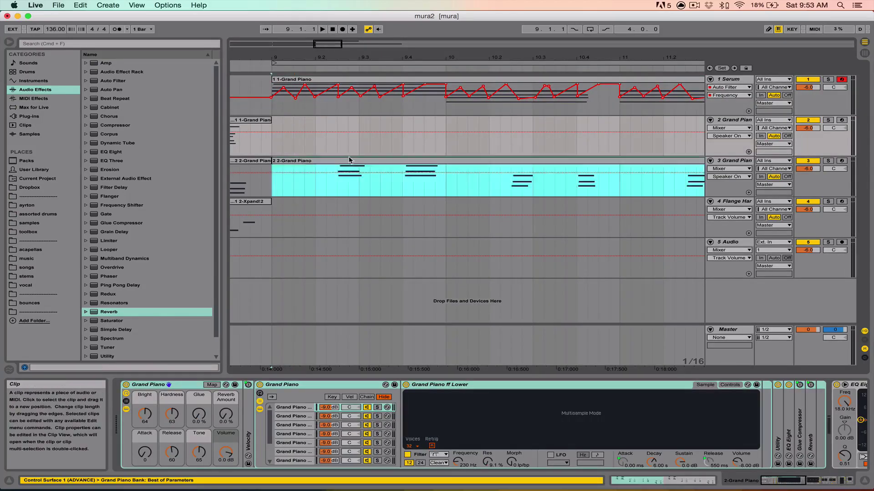
pyautogui.doubleClick(304, 163)
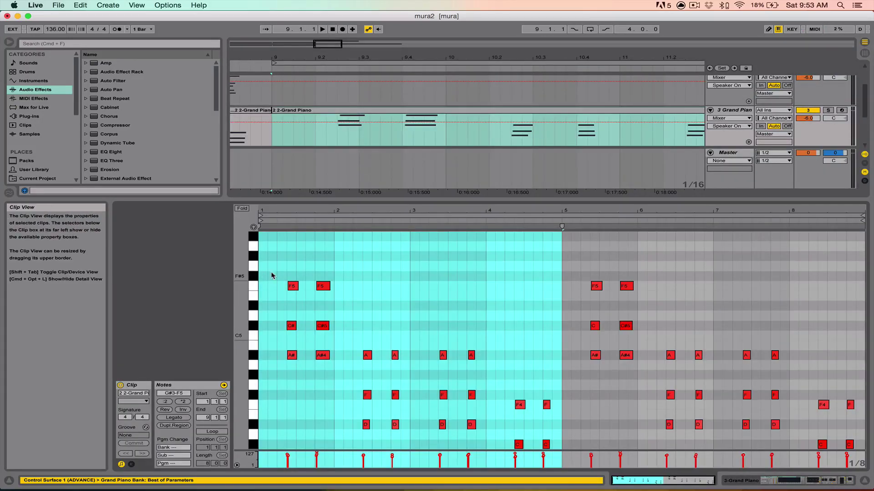
pyautogui.click(864, 481)
pyautogui.click(307, 80)
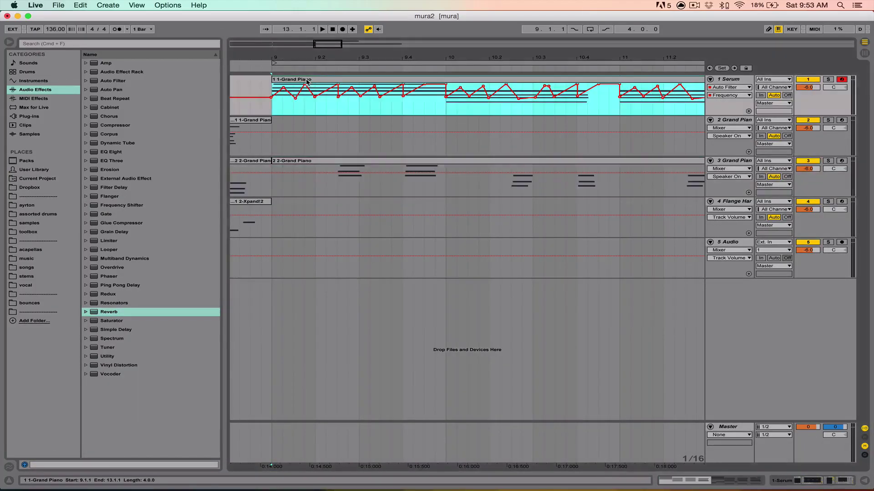
# - Play from 9.1.1 and lower the Serum Frequency envelope's breakpoints near 9.1.3 and 9.2.3 for deeper cutoff dips
pyautogui.click(304, 126)
pyautogui.click(270, 113)
pyautogui.moveTo(302, 54); pyautogui.dragTo(382, 65)
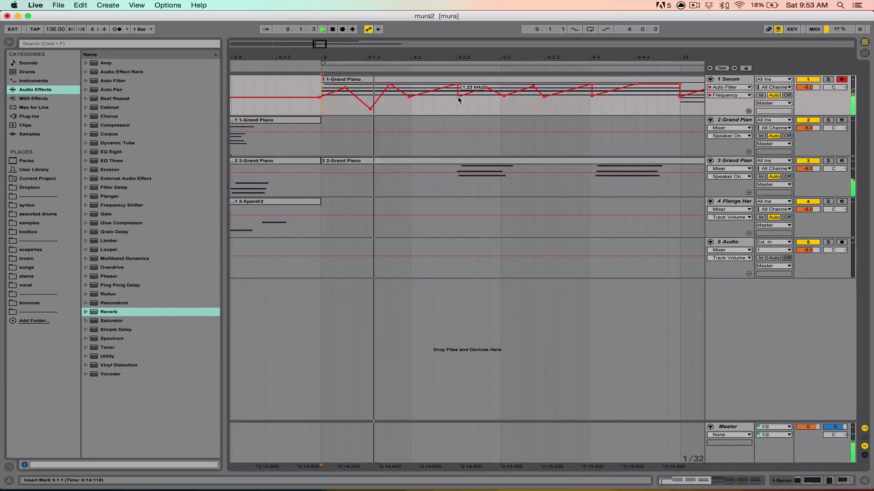
pyautogui.moveTo(458, 99); pyautogui.dragTo(458, 110)
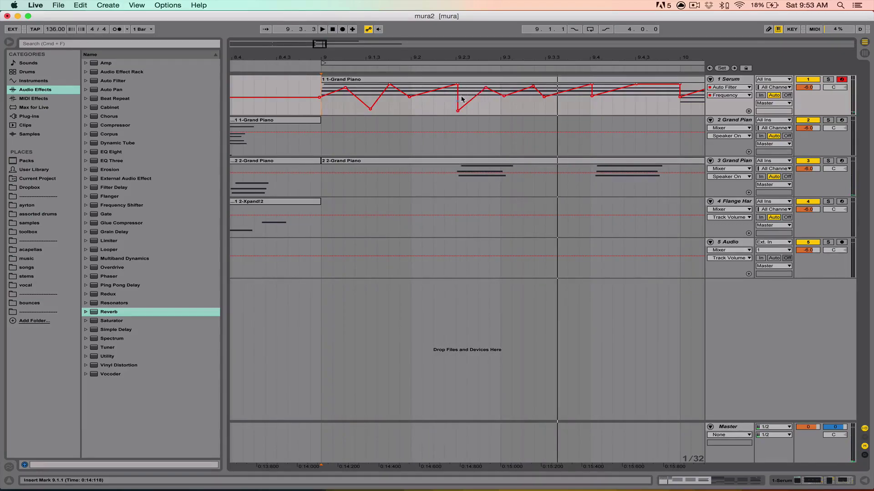
pyautogui.moveTo(409, 60); pyautogui.dragTo(409, 49)
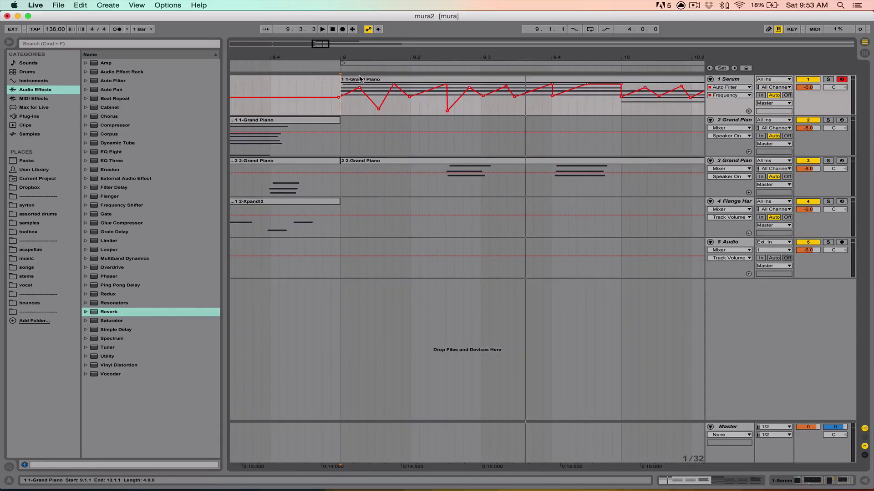
# - Lower the cutoff breakpoint near 9.3.3 to match the earlier dips and audition the Serum clip from its start
pyautogui.hscroll(8, 424, 79)
pyautogui.hscroll(-9, 424, 79)
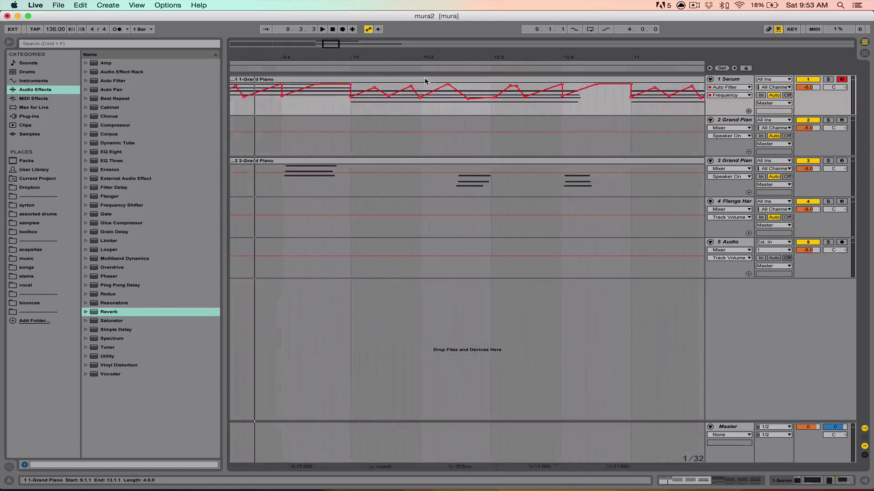
pyautogui.click(424, 79)
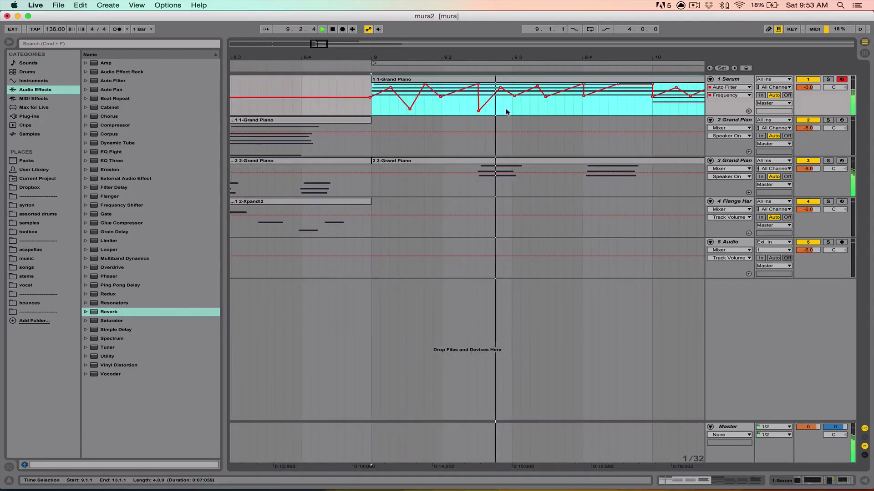
pyautogui.click(548, 107)
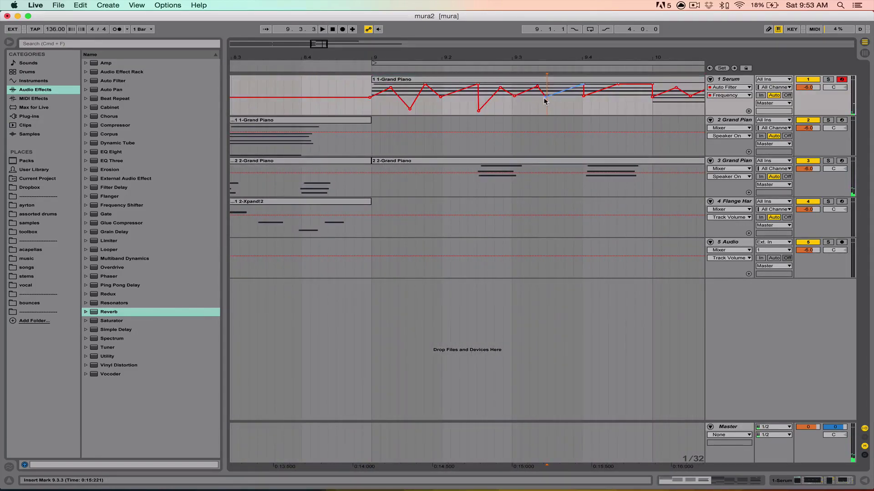
pyautogui.press('space')
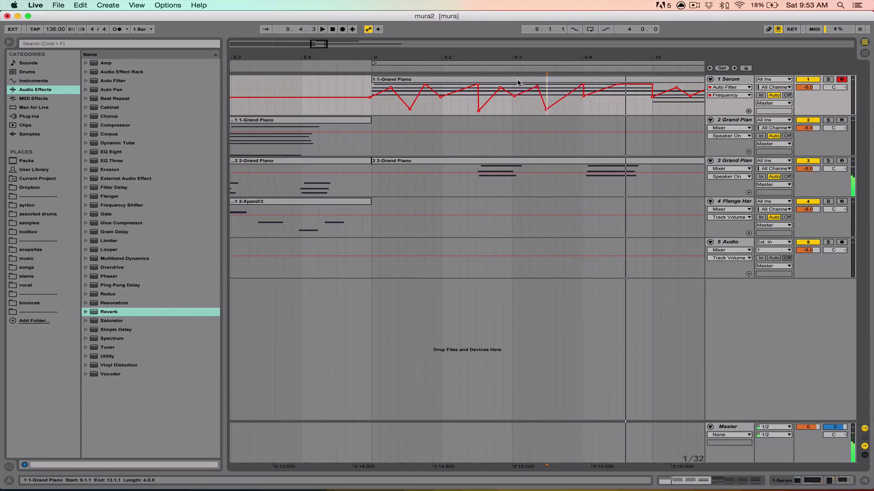
pyautogui.click(522, 81)
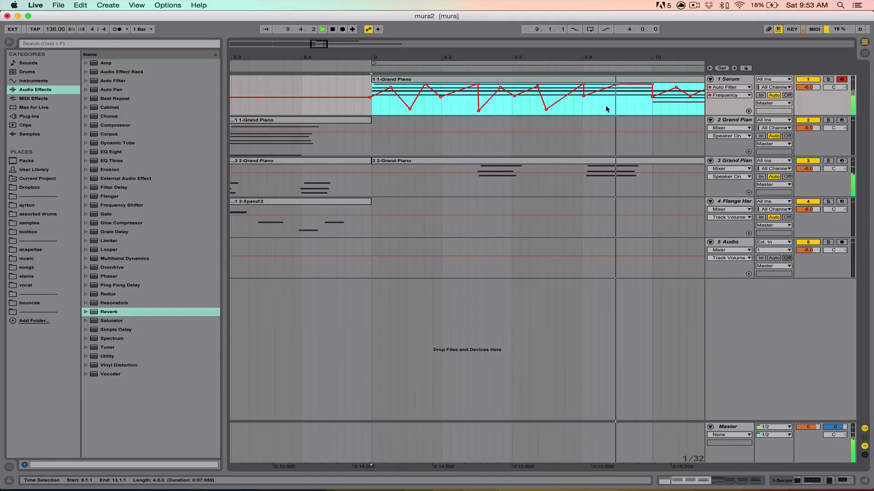
pyautogui.press('space')
# - Lower the Serum cutoff breakpoint at 10.1.1 and play the envelope from that position
pyautogui.hscroll(-2, 535, 103)
pyautogui.hscroll(5, 534, 103)
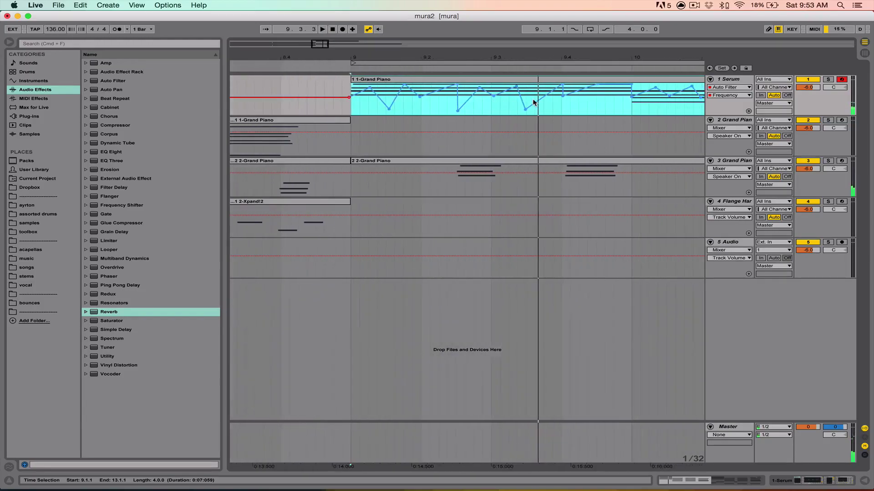
pyautogui.hscroll(4, 533, 102)
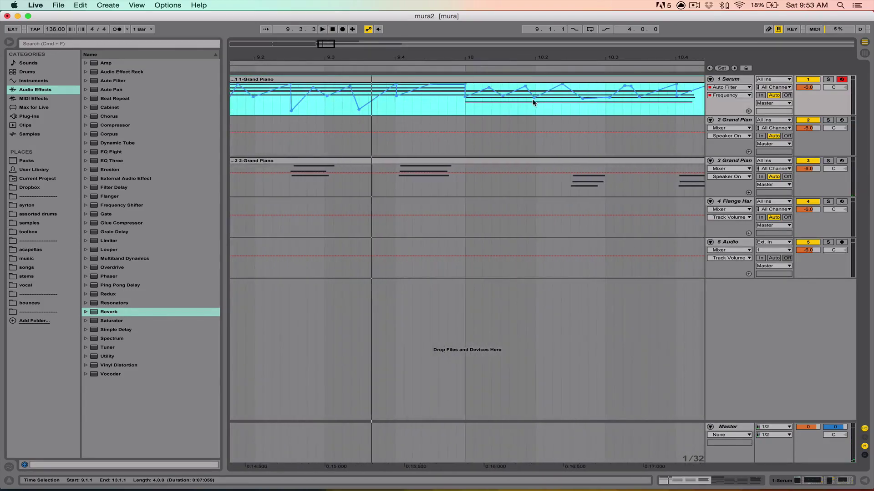
pyautogui.click(468, 109)
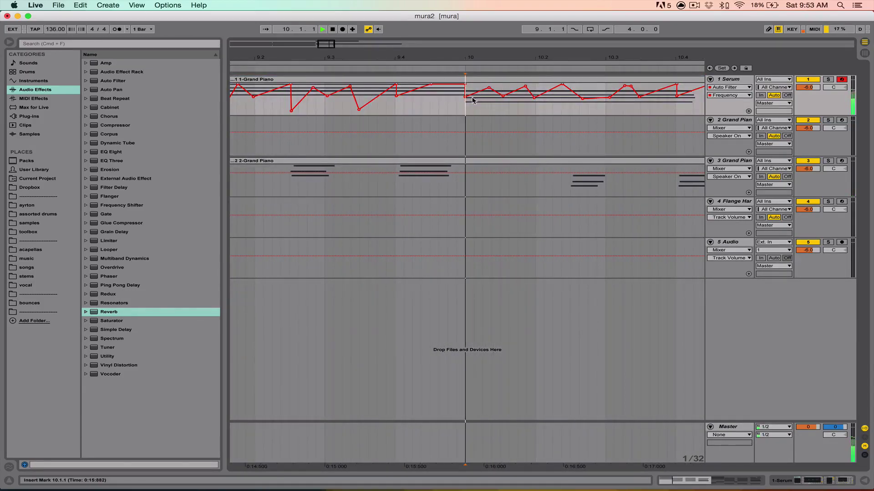
pyautogui.press('space')
pyautogui.press('space')
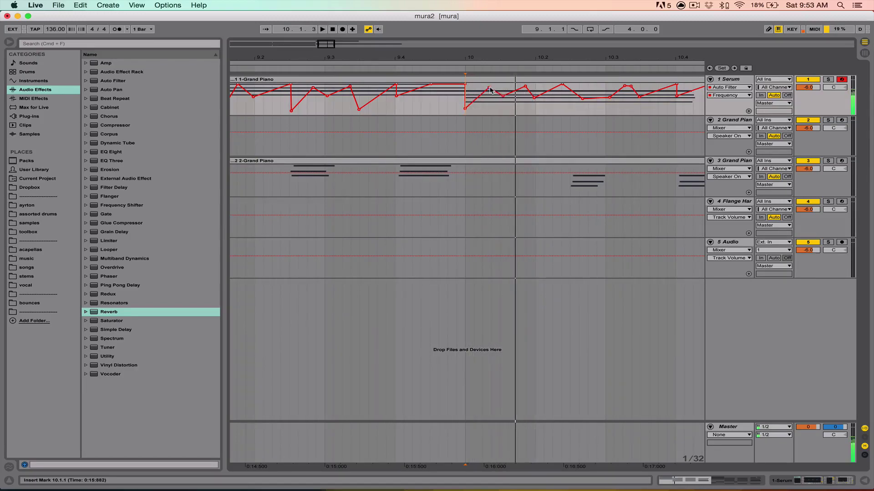
# - Delete the two cutoff breakpoints following 10.1.1 to form one long rise, auditioning repeatedly from 10.1.1
pyautogui.press('space')
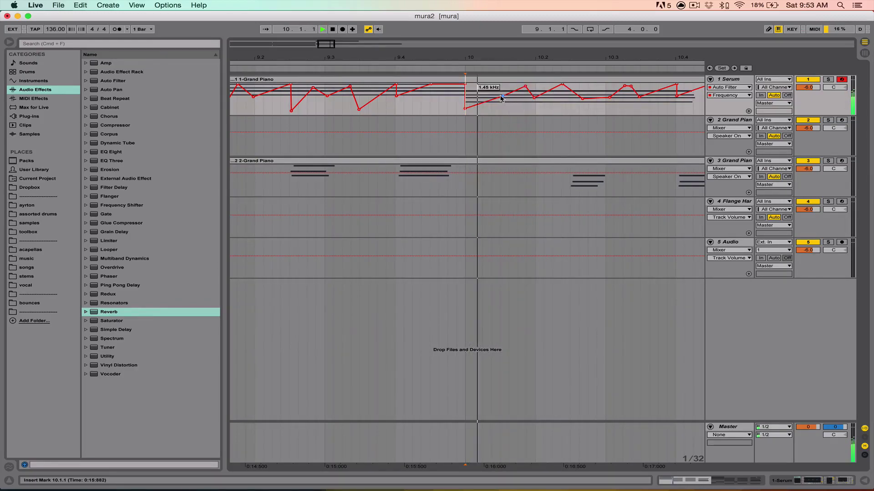
pyautogui.press('space')
pyautogui.press('space')
pyautogui.press('space')
pyautogui.press('space')
pyautogui.press('space')
pyautogui.press('space')
pyautogui.press('space')
pyautogui.press('space')
pyautogui.press('space')
pyautogui.press('space')
pyautogui.press('space')
pyautogui.moveTo(534, 97)
pyautogui.mouseDown()
pyautogui.moveTo(533, 109)
pyautogui.moveTo(537, 97)
pyautogui.mouseUp()
pyautogui.press('space')
pyautogui.press('space')
pyautogui.press('space')
pyautogui.press('space')
pyautogui.press('space')
pyautogui.press('space')
pyautogui.press('space')
pyautogui.press('space')
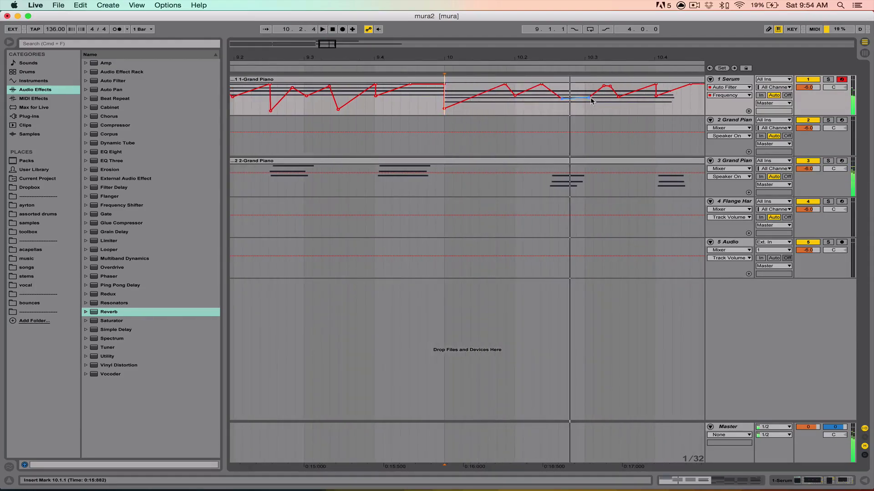
# - Lower the Serum cutoff breakpoint near 10.3.3 to about 87 Hz and audition the dip from 10.1.1
pyautogui.press('space')
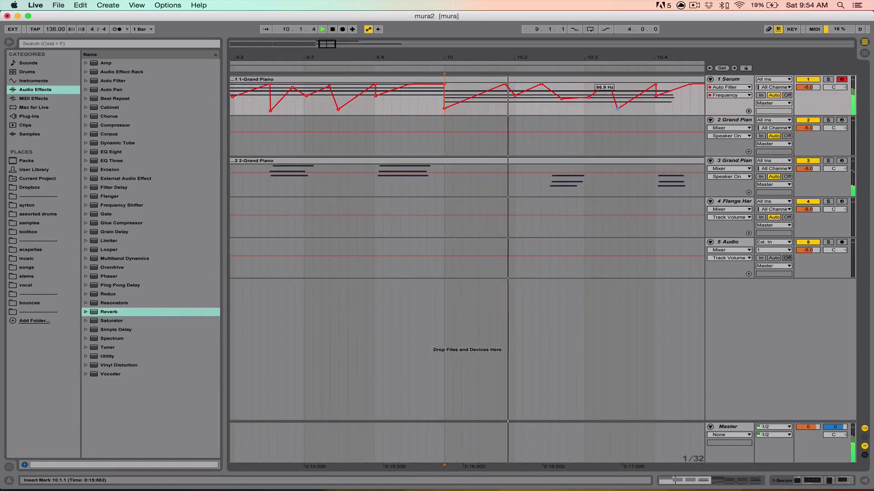
pyautogui.press('space')
pyautogui.press('space')
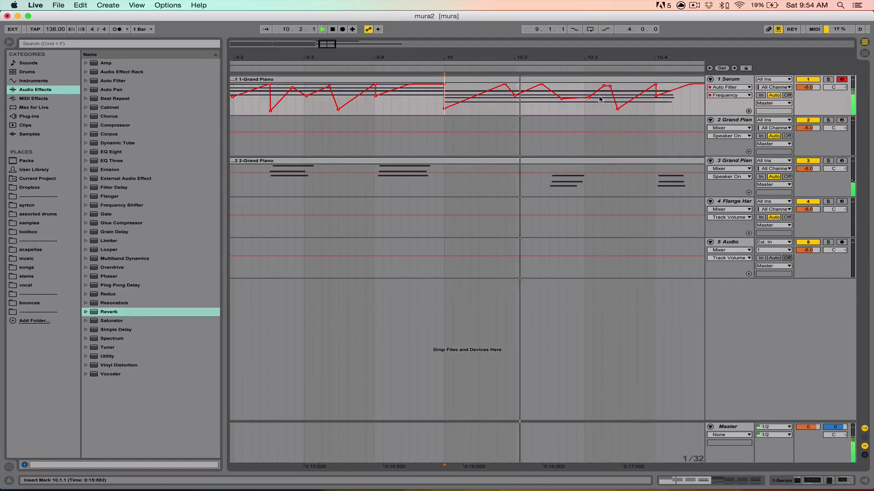
pyautogui.press('space')
pyautogui.press('space')
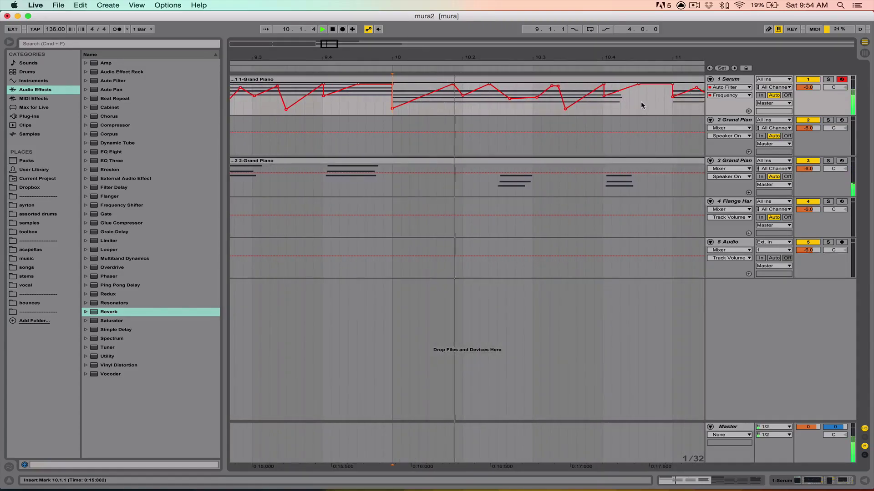
# - Examine the Frequency envelope across the Serum clip, comparing the edited bars 9 and 10 with bars 11 and 12
pyautogui.moveTo(618, 60); pyautogui.dragTo(619, 30)
pyautogui.hscroll(4, 628, 88)
pyautogui.hscroll(-3, 630, 90)
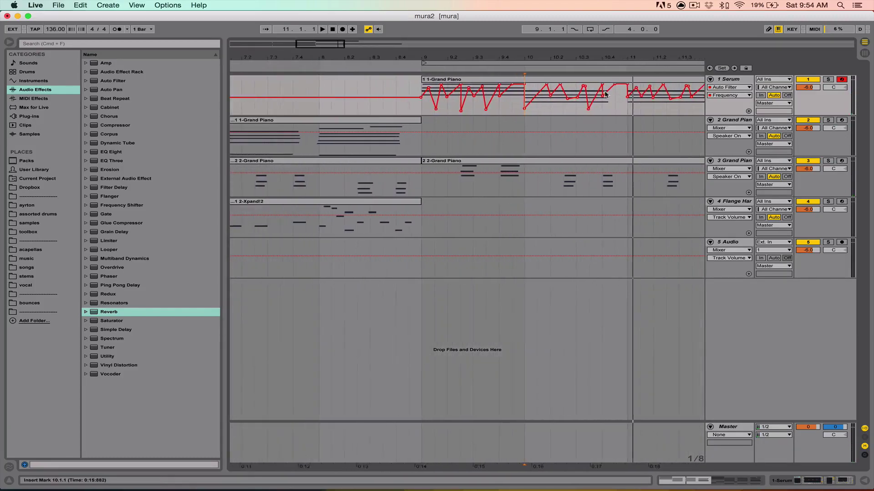
pyautogui.hscroll(6, 614, 90)
pyautogui.hscroll(-3, 605, 91)
pyautogui.hscroll(-3, 595, 84)
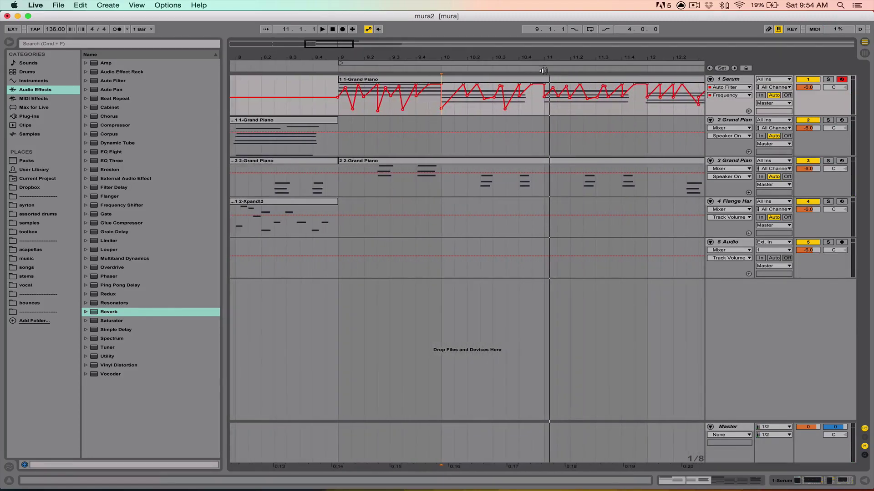
pyautogui.moveTo(539, 55); pyautogui.dragTo(538, 61)
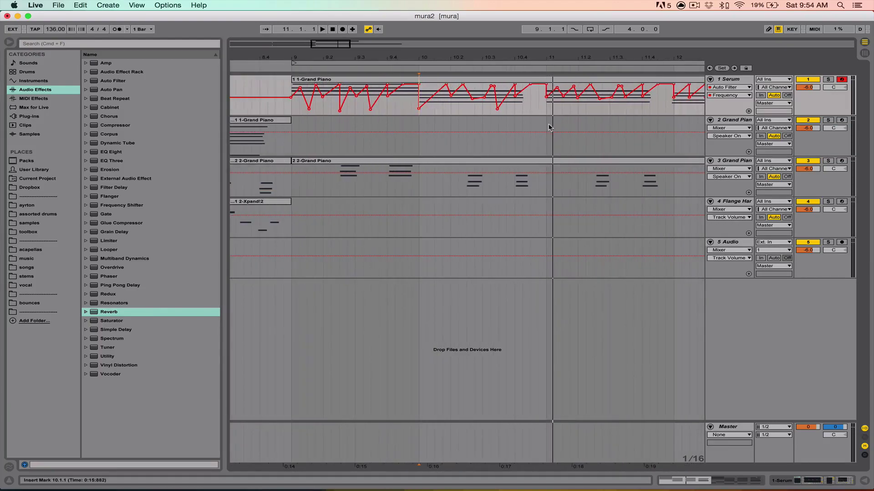
pyautogui.hscroll(6, 557, 111)
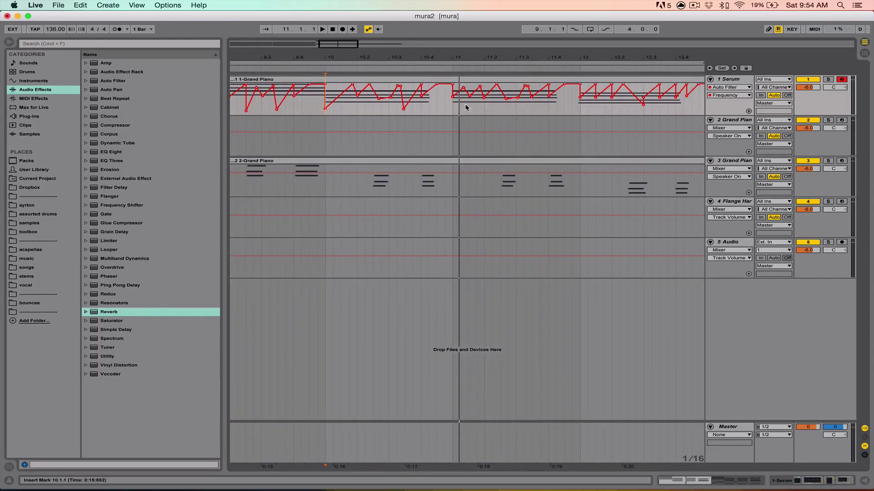
pyautogui.moveTo(466, 64); pyautogui.dragTo(445, 65)
# - Lower the Serum cutoff breakpoint at 10.4 slightly and replay the section from 10.1.1
pyautogui.press('space')
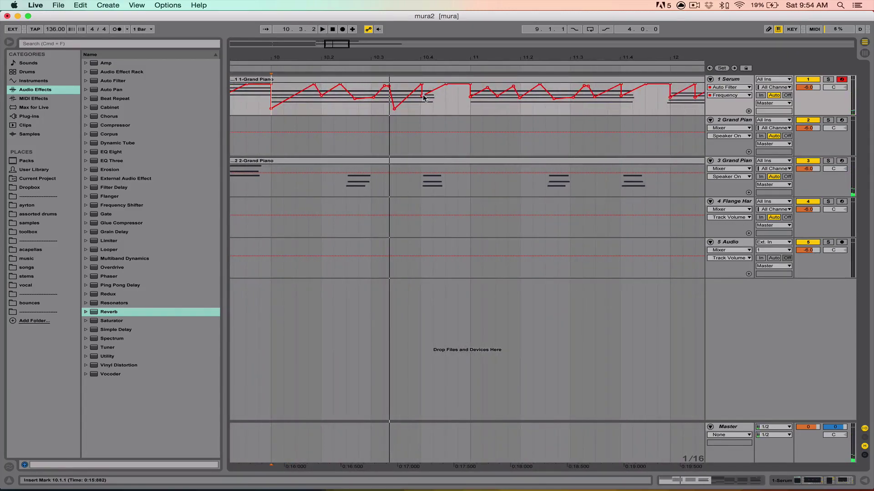
pyautogui.press('space')
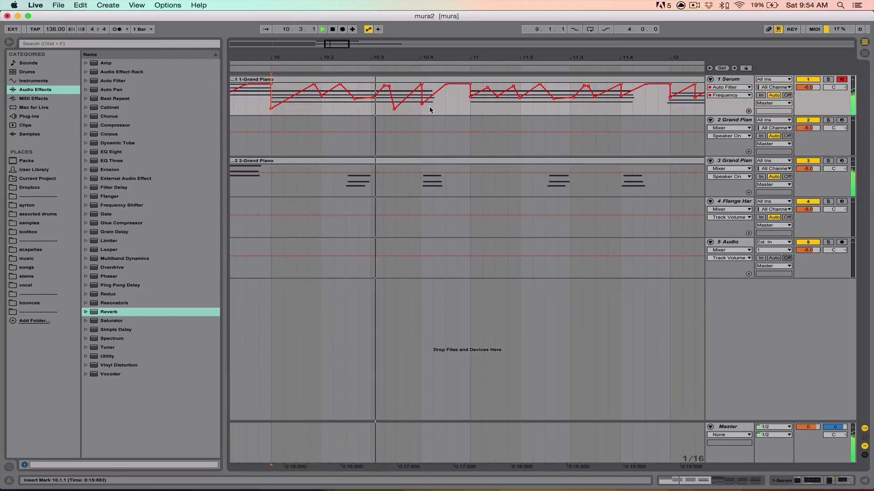
pyautogui.press('space')
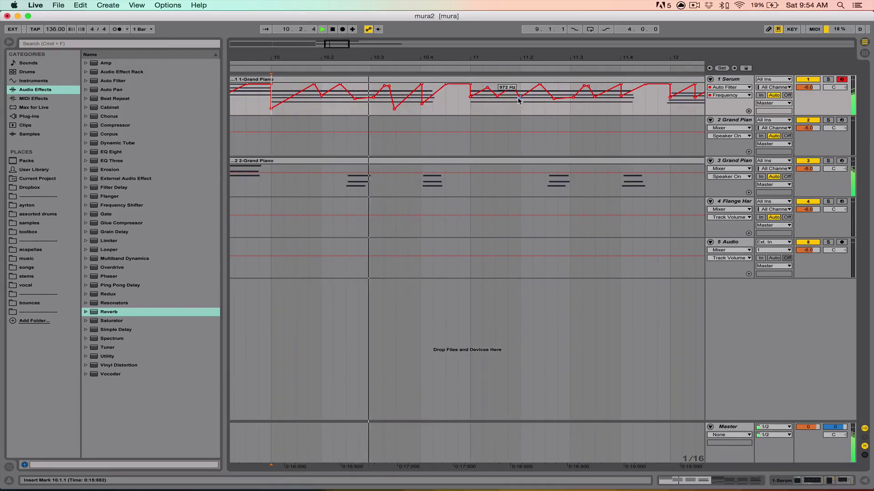
# - Lower the Serum cutoff breakpoint near 11.1.3 into a deep dip and audition it from 10.1.1
pyautogui.moveTo(497, 97); pyautogui.dragTo(496, 111)
pyautogui.press('space')
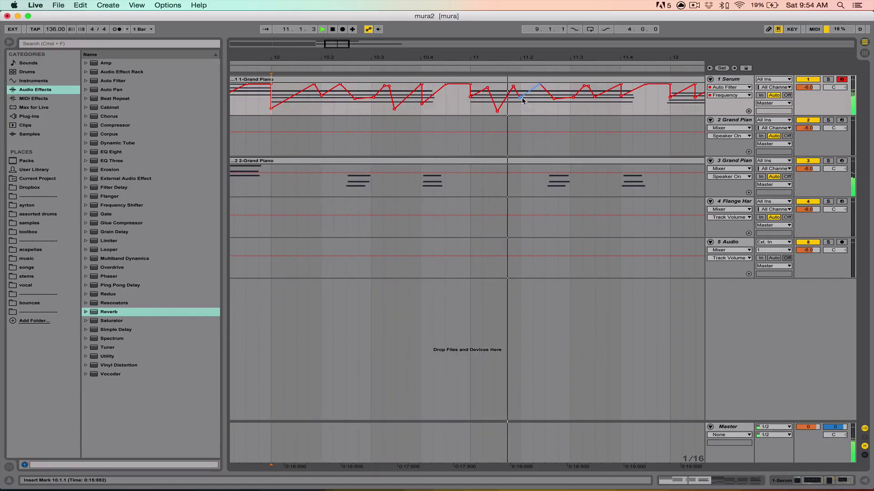
pyautogui.press('space')
pyautogui.press('space')
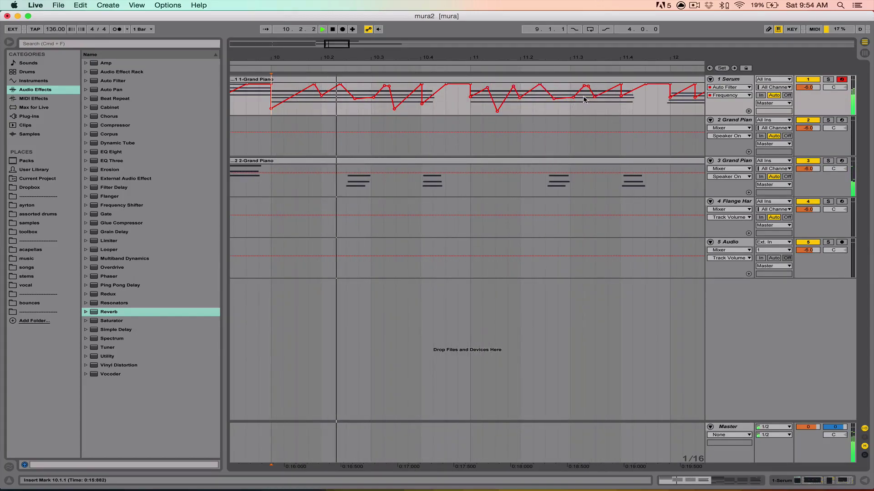
# - Lower the Serum cutoff breakpoint just after 11.3 to about 393 Hz and audition the section from 10.1.1
pyautogui.moveTo(594, 97); pyautogui.dragTo(595, 102)
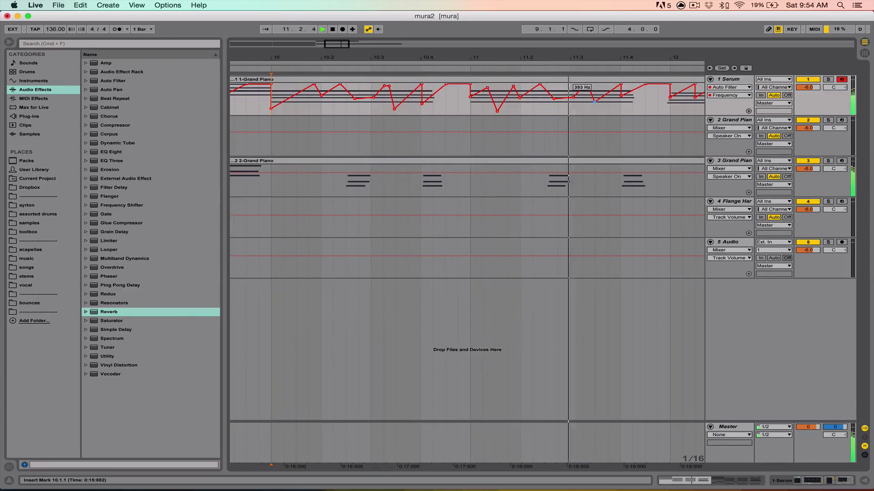
pyautogui.press('space')
pyautogui.press('space')
pyautogui.hscroll(3, 610, 105)
pyautogui.press('space')
pyautogui.moveTo(493, 55); pyautogui.dragTo(493, 56)
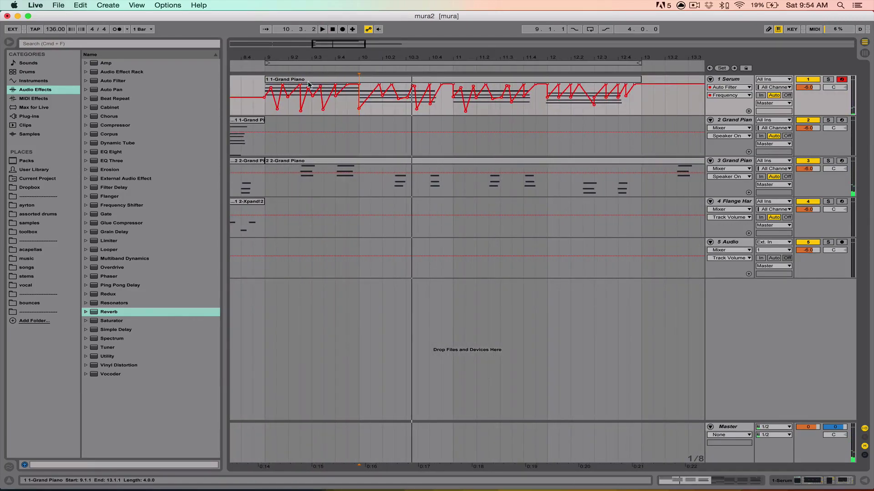
# - Inspect the Serum clip's notes, the track's device chain and the cutoff envelope across bars 9 to 12
pyautogui.doubleClick(282, 80)
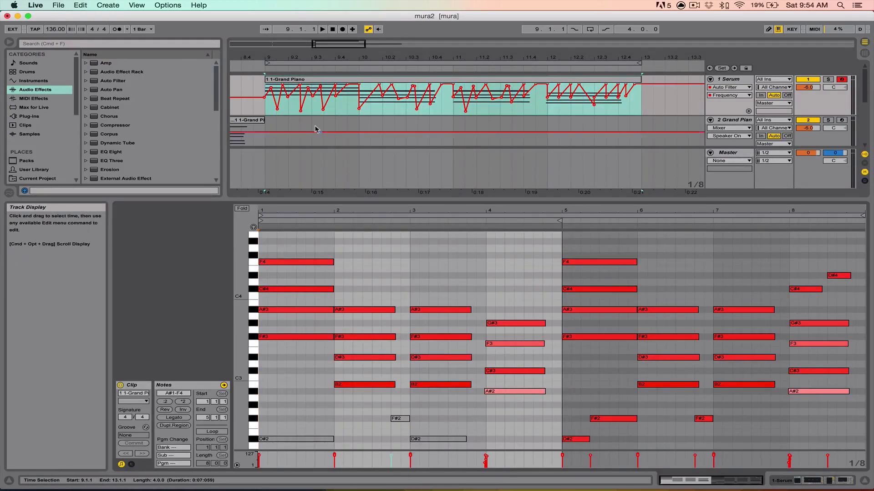
pyautogui.click(737, 80)
pyautogui.doubleClick(737, 80)
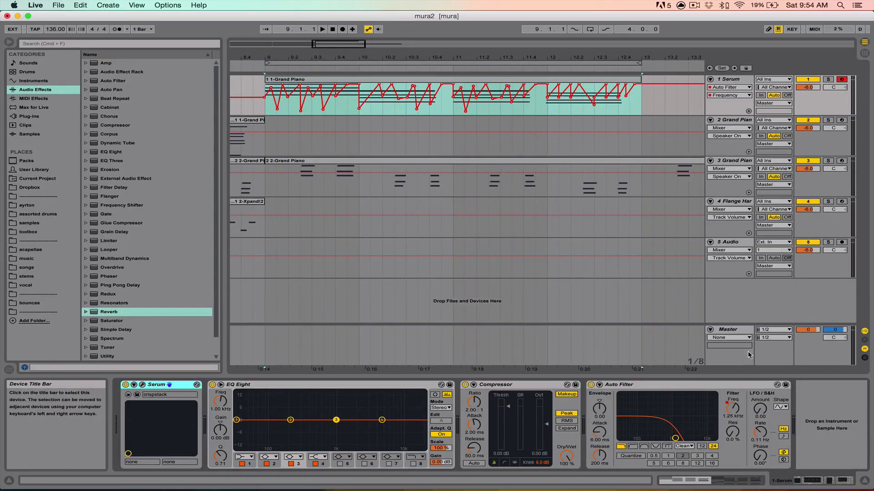
pyautogui.click(283, 80)
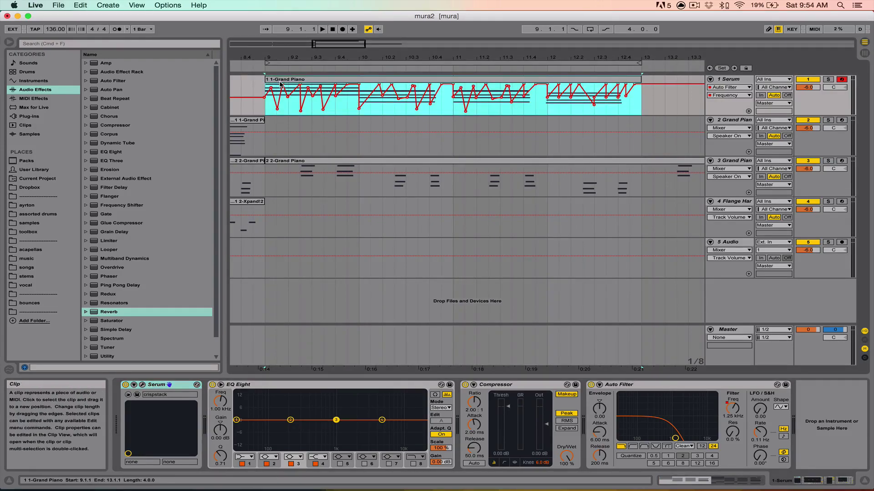
pyautogui.moveTo(307, 57); pyautogui.dragTo(395, 83)
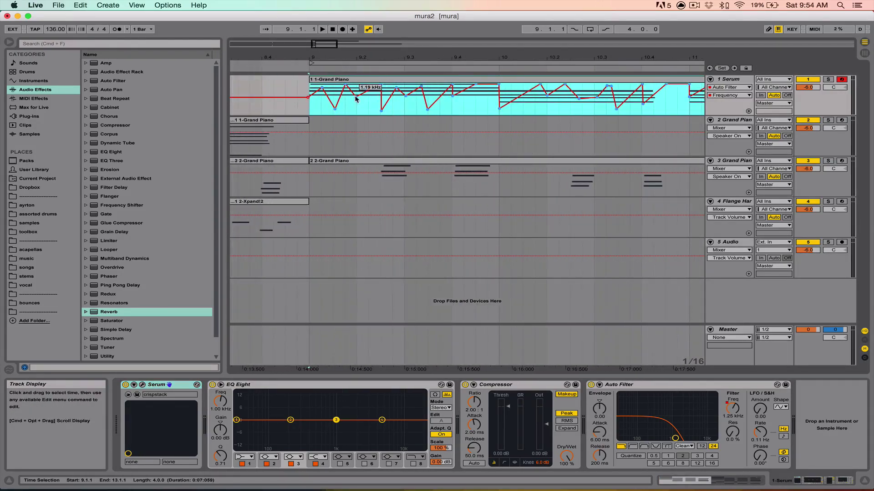
pyautogui.moveTo(322, 61)
pyautogui.mouseDown()
pyautogui.moveTo(324, 36)
pyautogui.moveTo(322, 48)
pyautogui.mouseUp()
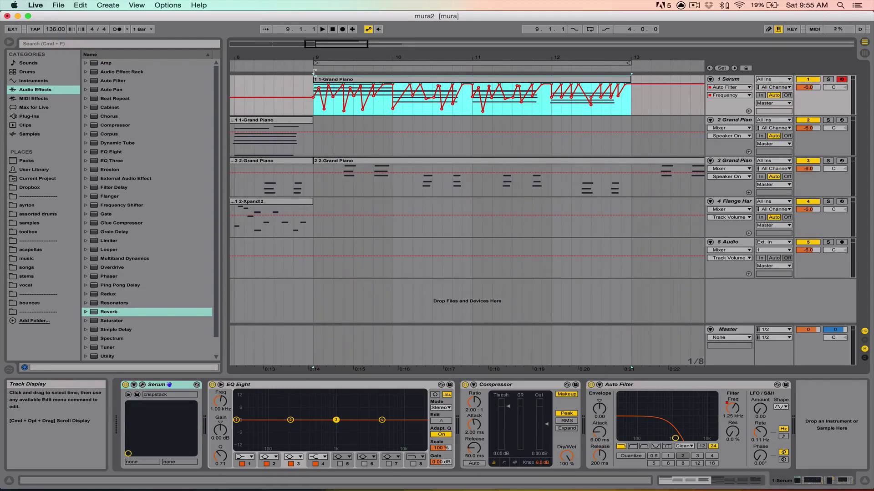
pyautogui.scroll(3, 324, 80)
# - Try duplicating the Serum cutoff envelope from 9.1.1 to 9.1.2 and audition bar 9
pyautogui.moveTo(305, 82); pyautogui.dragTo(311, 90)
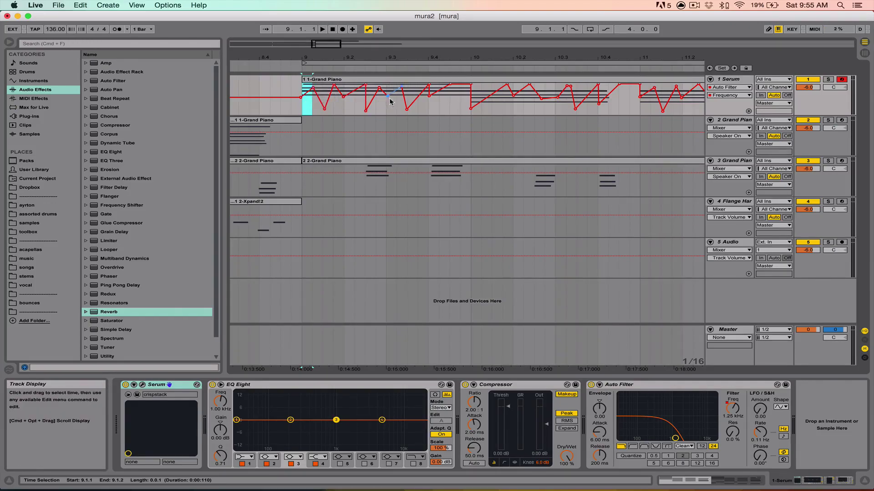
pyautogui.rightClick(303, 101)
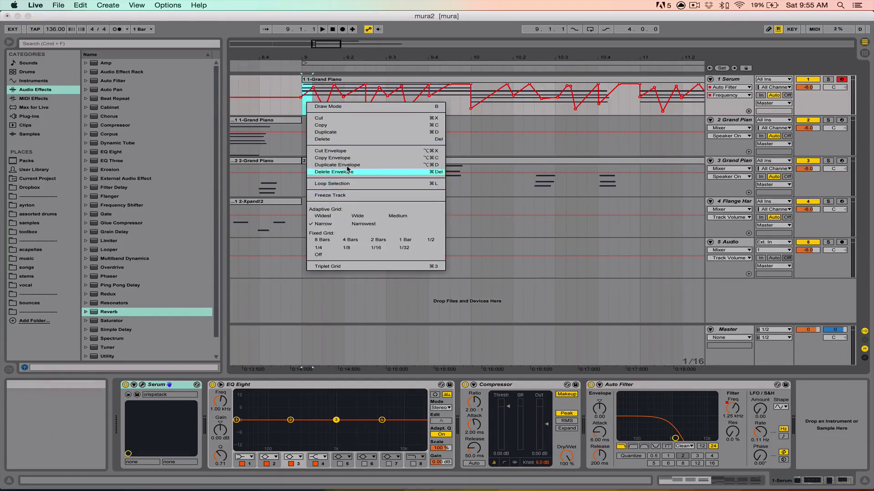
pyautogui.click(321, 164)
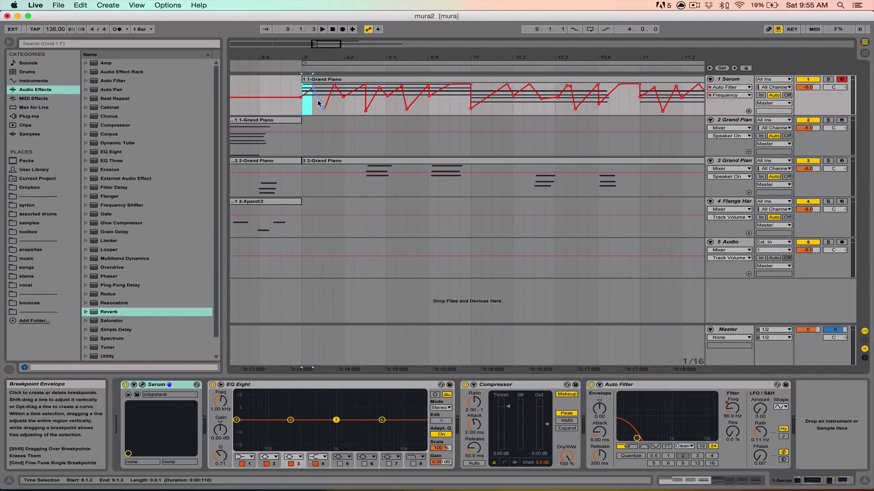
pyautogui.press('space')
pyautogui.press('space')
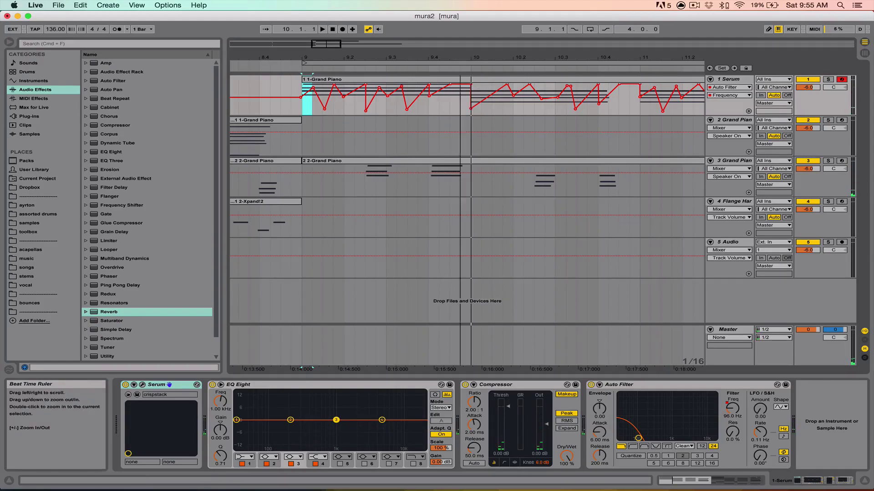
# - Insert a new MIDI track above the Serum track, leaving the Serum track selected
pyautogui.press('-')
pyautogui.click(746, 87)
pyautogui.click(738, 82)
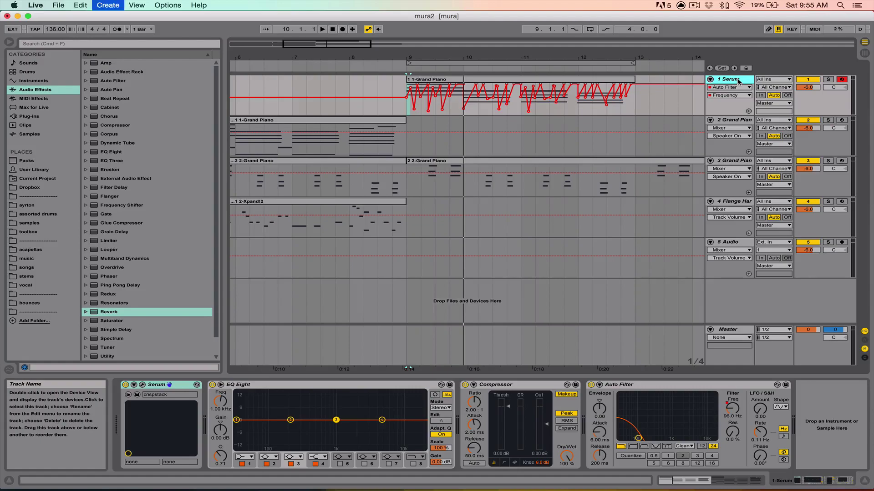
pyautogui.press('super+shift+t')
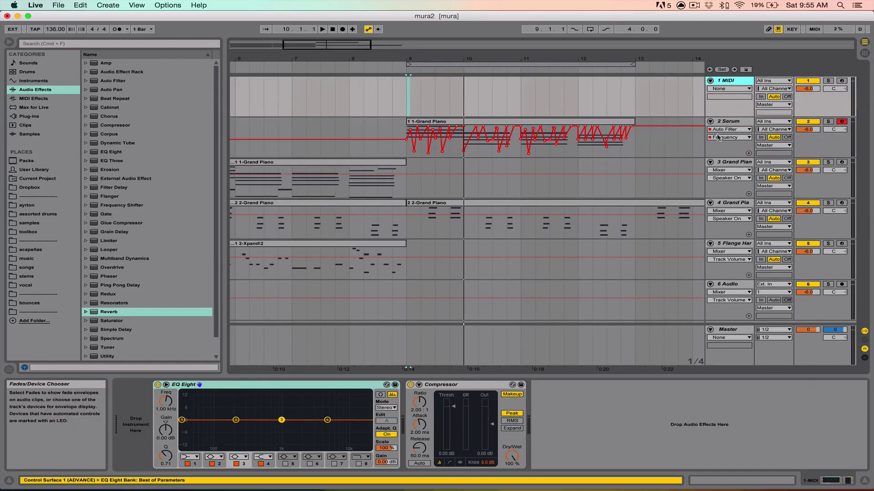
pyautogui.click(725, 121)
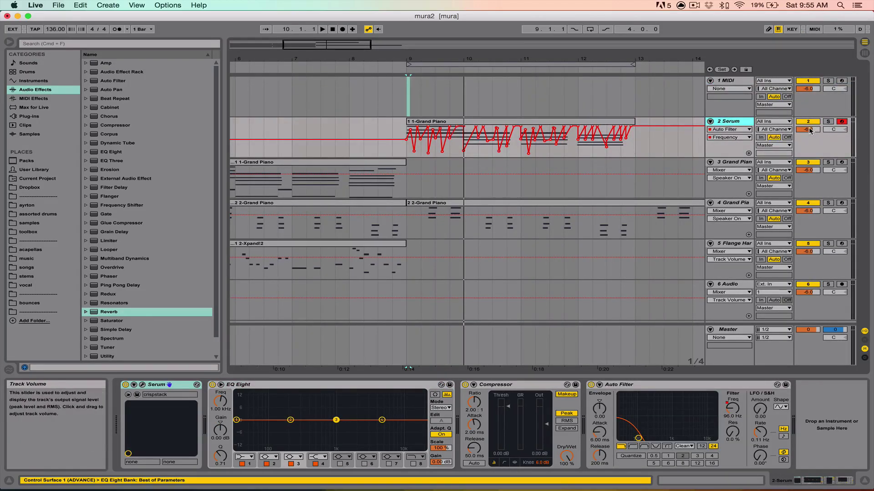
pyautogui.moveTo(505, 58)
pyautogui.mouseDown()
pyautogui.moveTo(505, 74)
pyautogui.moveTo(457, 58)
pyautogui.mouseUp()
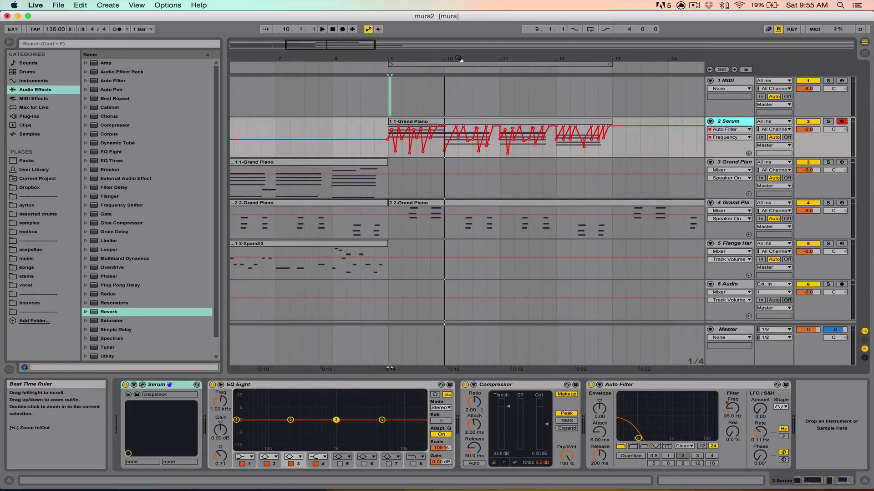
# - Browse the Bass presets of the Instrument Rack for a sound for the empty MIDI track
pyautogui.click(746, 96)
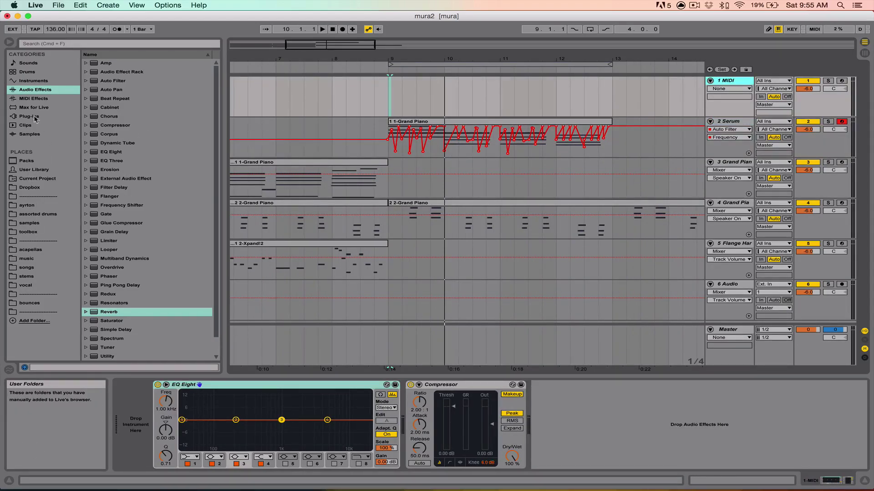
pyautogui.click(33, 81)
pyautogui.click(92, 100)
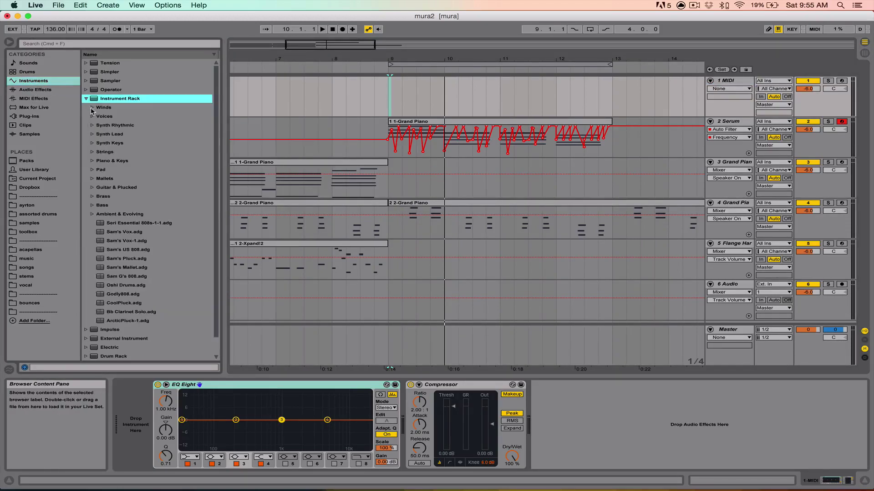
pyautogui.click(92, 205)
pyautogui.scroll(-8, 113, 223)
pyautogui.scroll(3, 115, 224)
pyautogui.scroll(10, 116, 201)
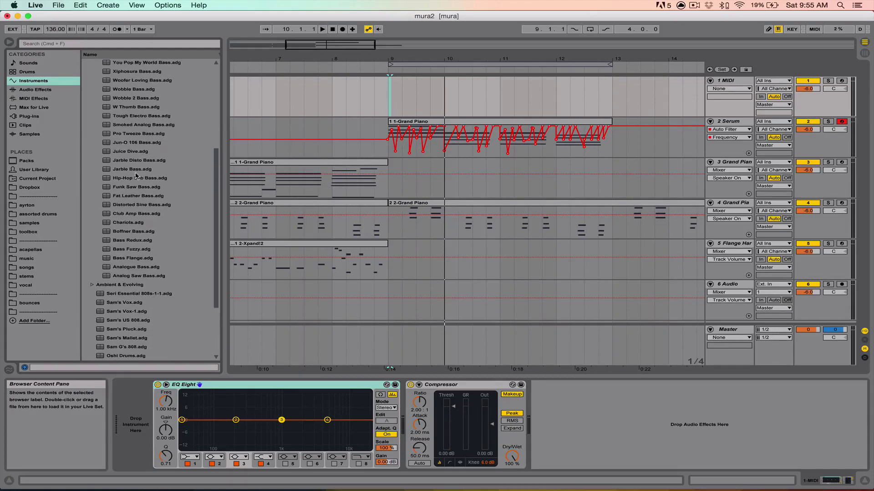
pyautogui.click(92, 206)
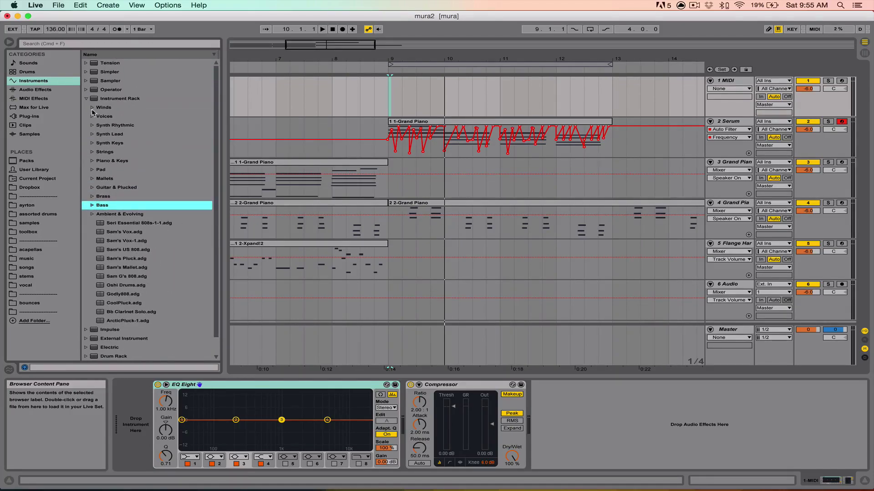
pyautogui.click(86, 99)
# - Load the Native Instruments Massive plug-in onto the empty MIDI track and lower the system volume
pyautogui.click(18, 117)
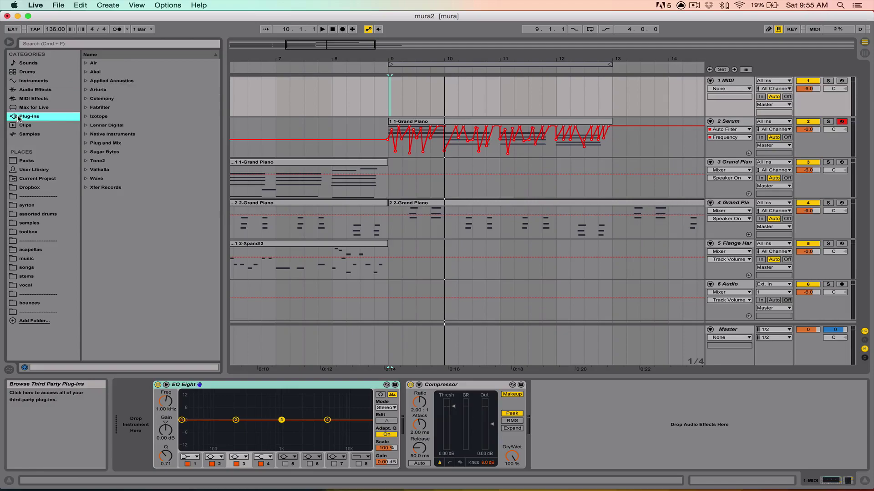
pyautogui.click(86, 134)
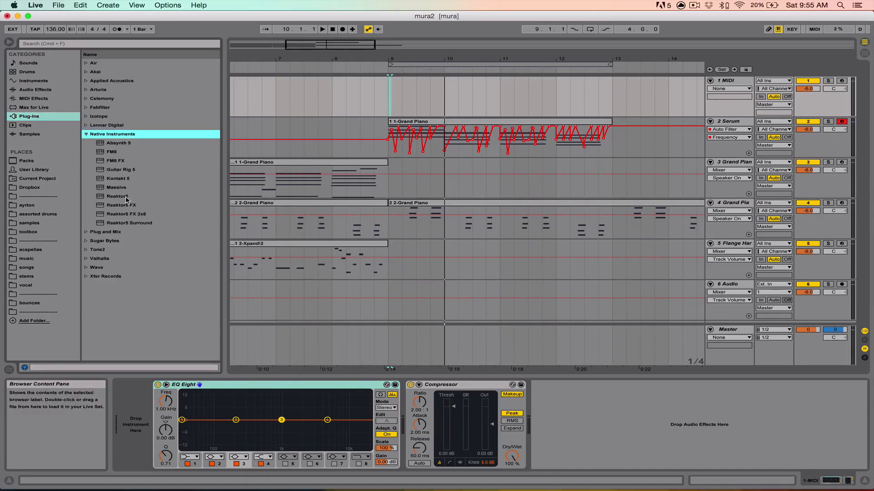
pyautogui.moveTo(125, 187); pyautogui.dragTo(137, 400)
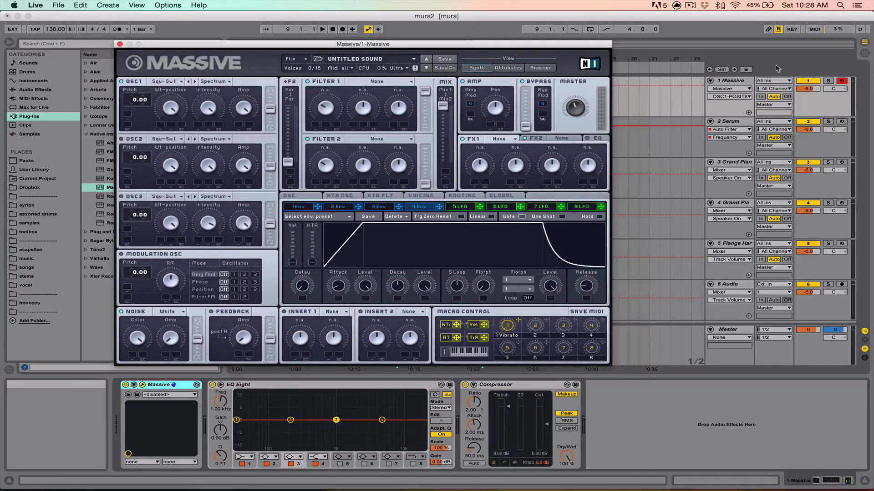
pyautogui.press('XF86AudioLowerVolume')
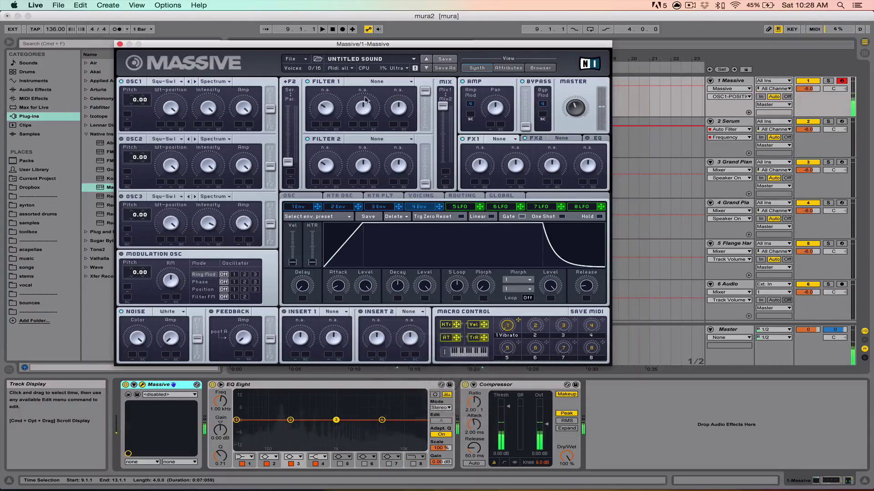
# - Set Massive's oscillator 1 to the Sin-Square wavetable with the wavetable position at minimum and pitch at -12.00
pyautogui.click(168, 82)
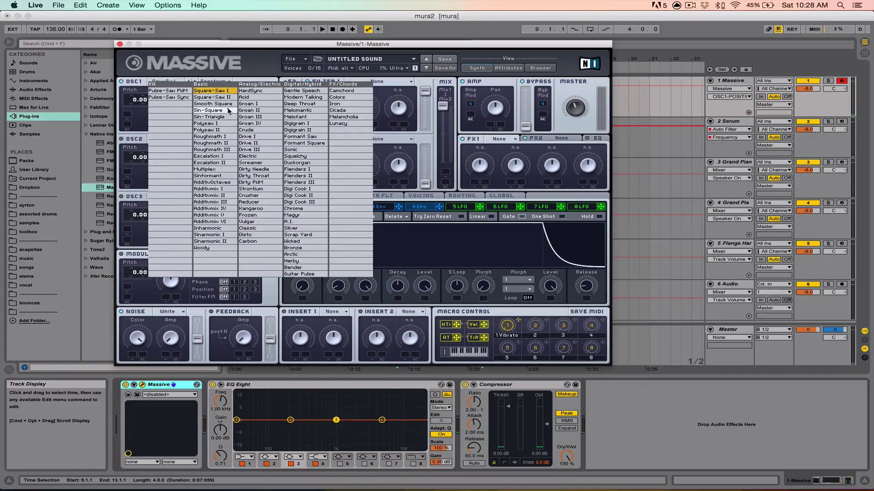
pyautogui.click(220, 111)
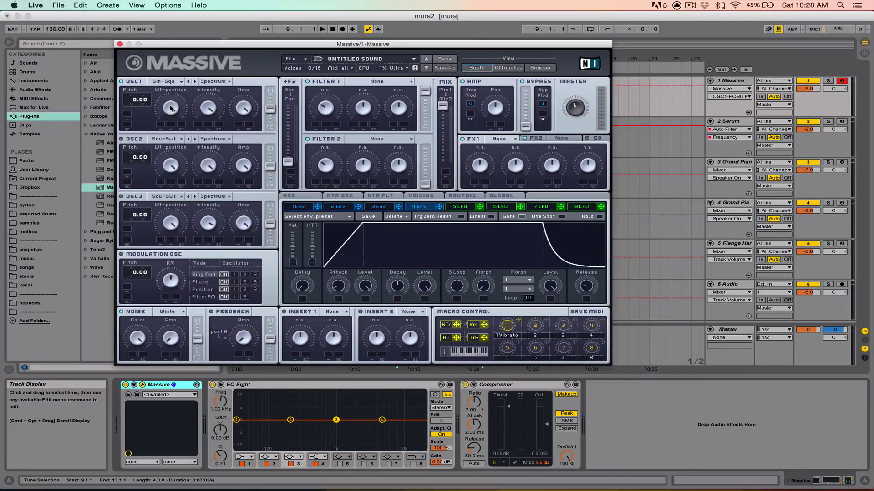
pyautogui.click(174, 87)
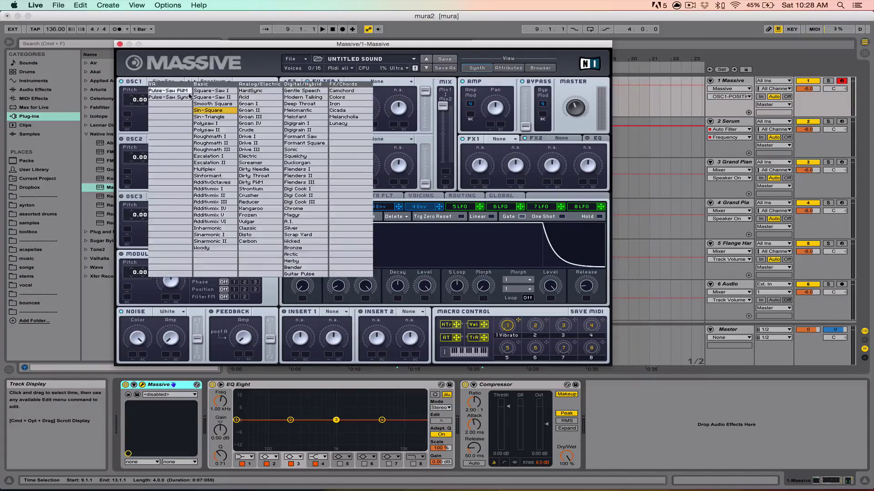
pyautogui.click(169, 67)
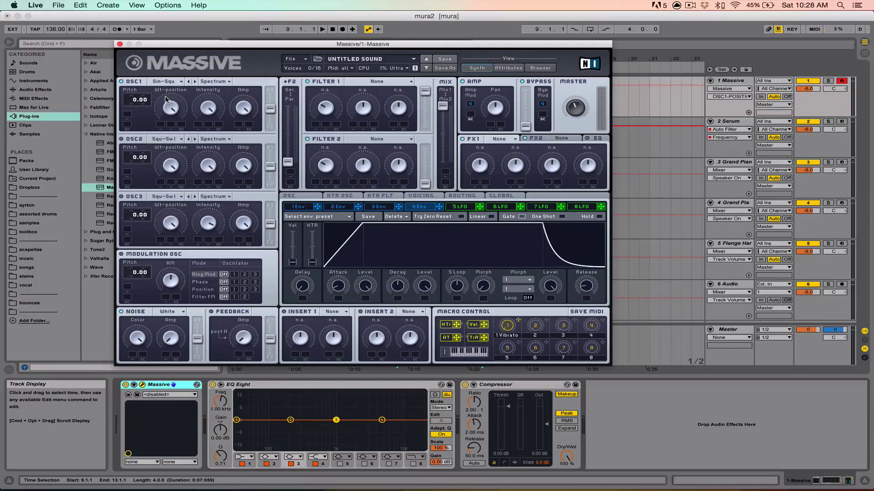
pyautogui.moveTo(172, 122); pyautogui.dragTo(172, 134)
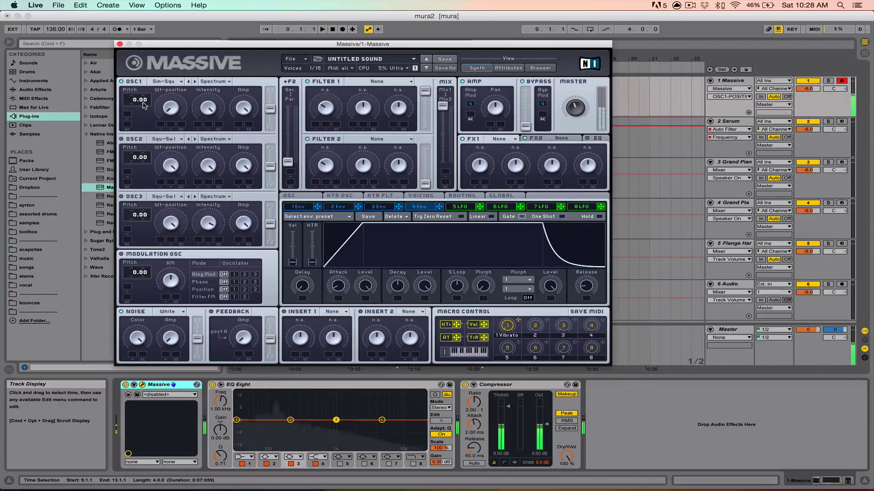
pyautogui.moveTo(135, 99); pyautogui.dragTo(133, 119)
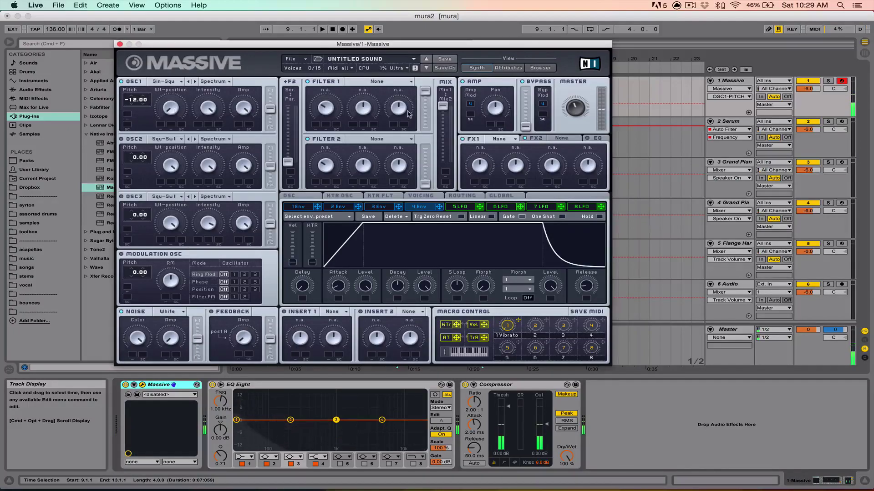
# - Set Massive's oscillator 2 to the Sin-Square wavetable at pitch -12.00 with a fairly low wavetable position
pyautogui.moveTo(320, 47); pyautogui.dragTo(338, 47)
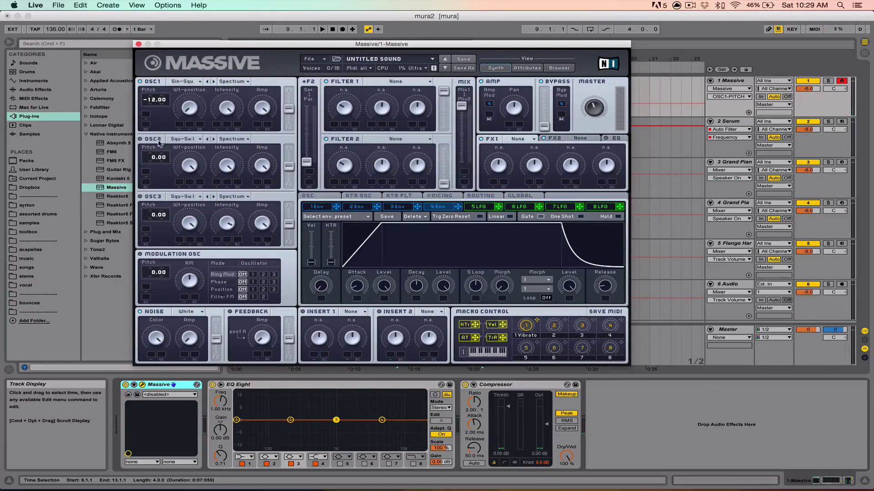
pyautogui.click(190, 141)
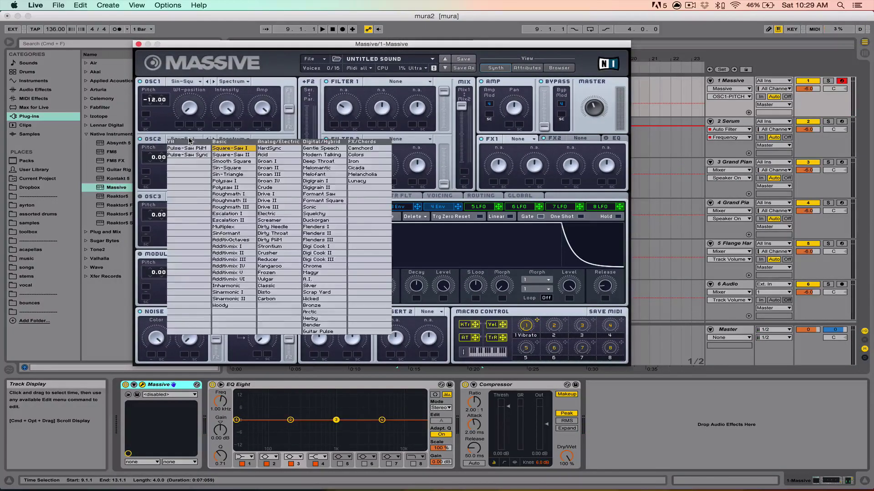
pyautogui.click(239, 169)
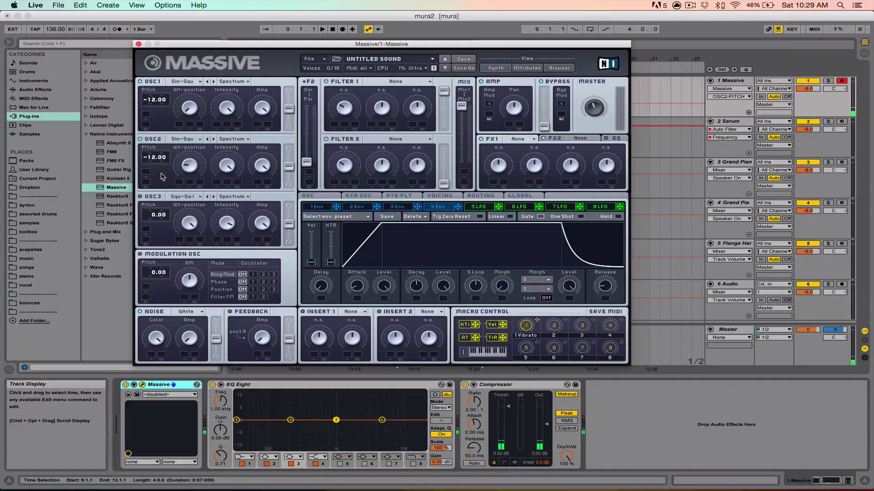
pyautogui.moveTo(189, 165); pyautogui.dragTo(189, 167)
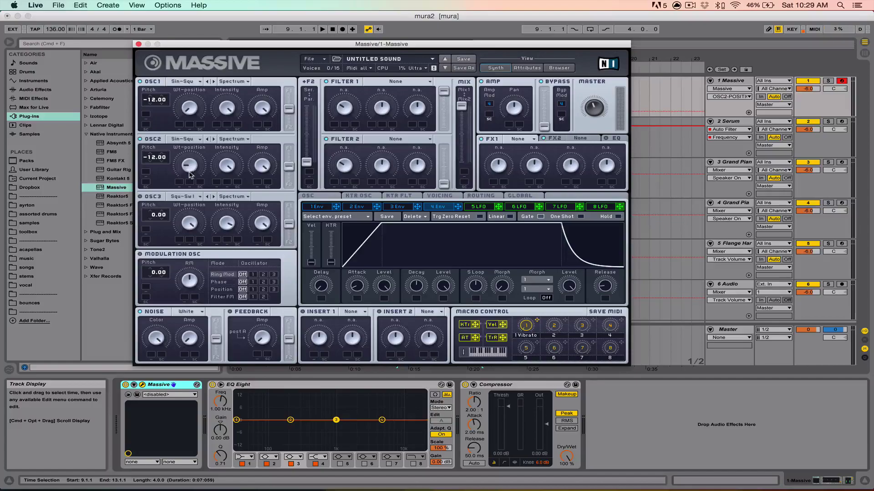
pyautogui.click(190, 140)
pyautogui.click(191, 155)
# - Assign the Parabolic Shaper effect to Massive's Insert 1 slot
pyautogui.click(355, 313)
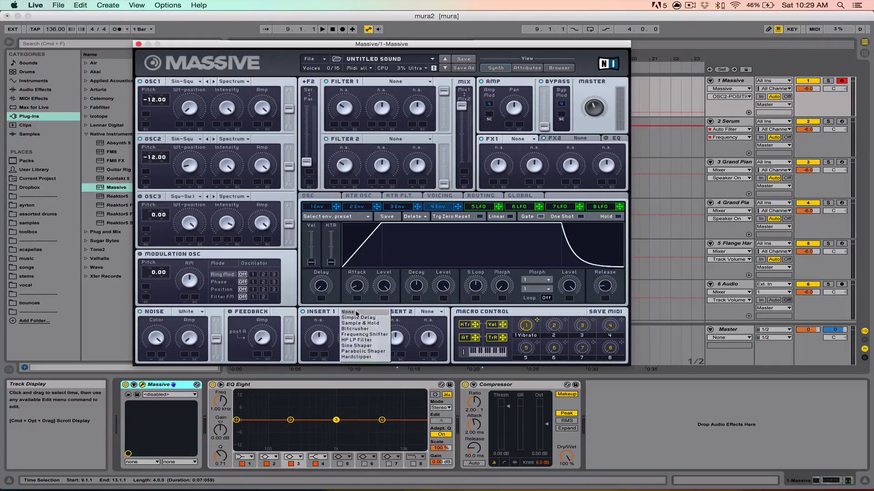
pyautogui.click(360, 351)
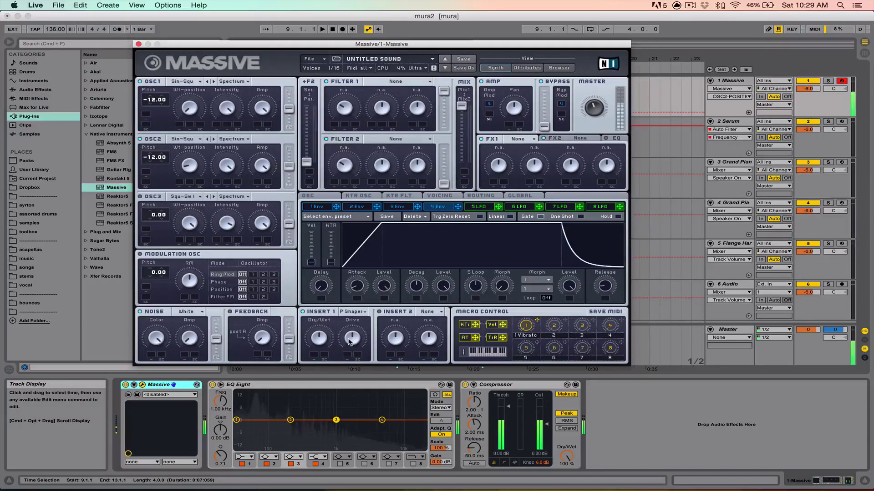
# - Adjust the drive and dry/wet amount of the Parabolic Shaper in Massive's Insert 1 slot
pyautogui.moveTo(317, 336); pyautogui.dragTo(352, 369)
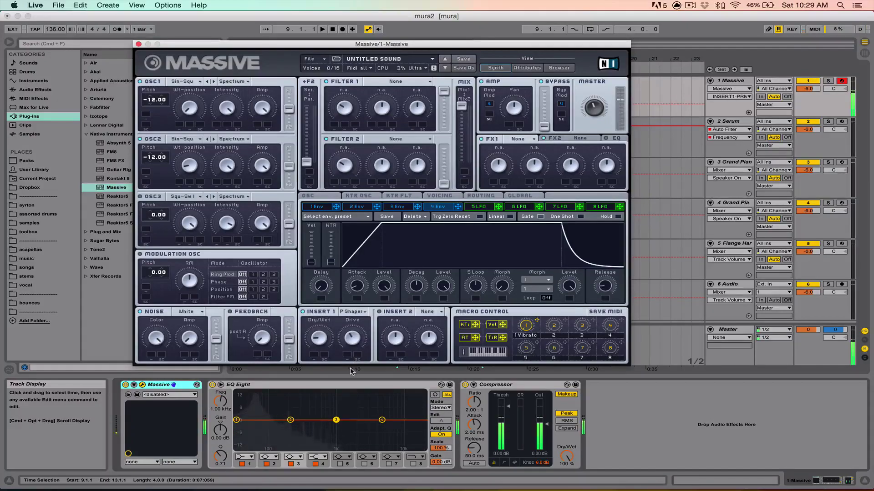
pyautogui.click(353, 313)
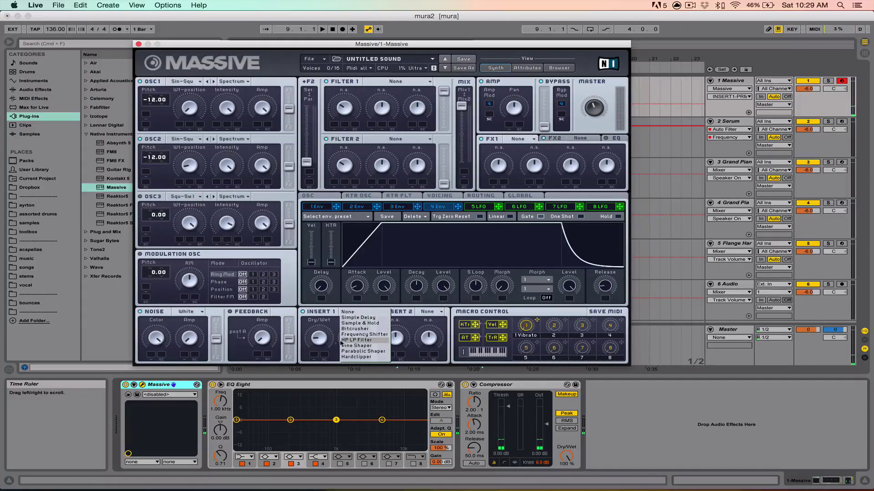
pyautogui.click(317, 338)
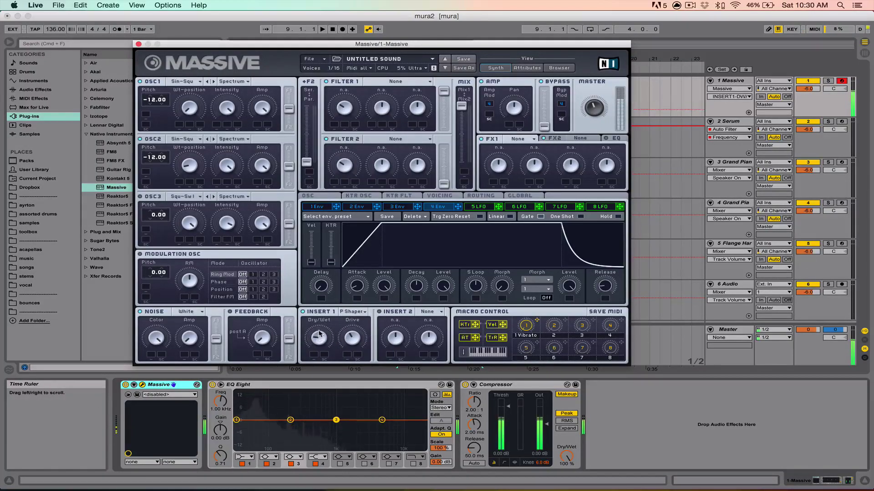
pyautogui.moveTo(359, 338); pyautogui.dragTo(350, 344)
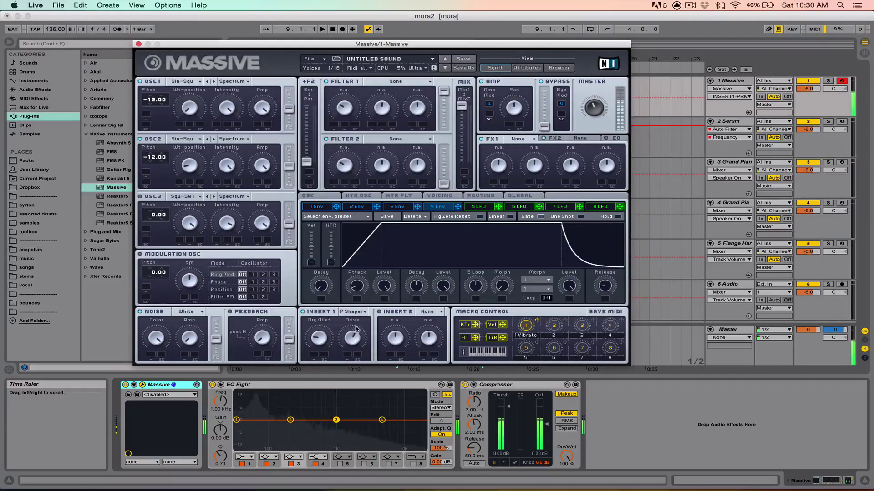
pyautogui.click(319, 337)
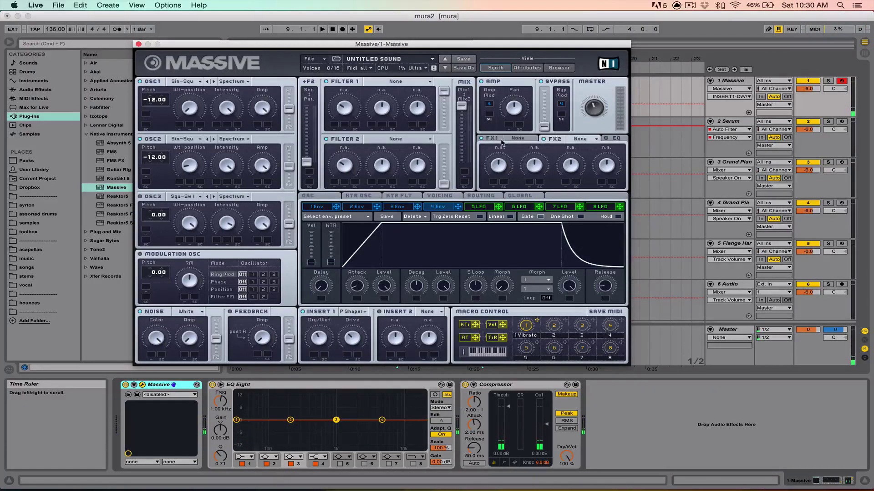
# - Try Classic Tube in Massive's FX1 slot, and replace it with Tele Tube
pyautogui.click(515, 139)
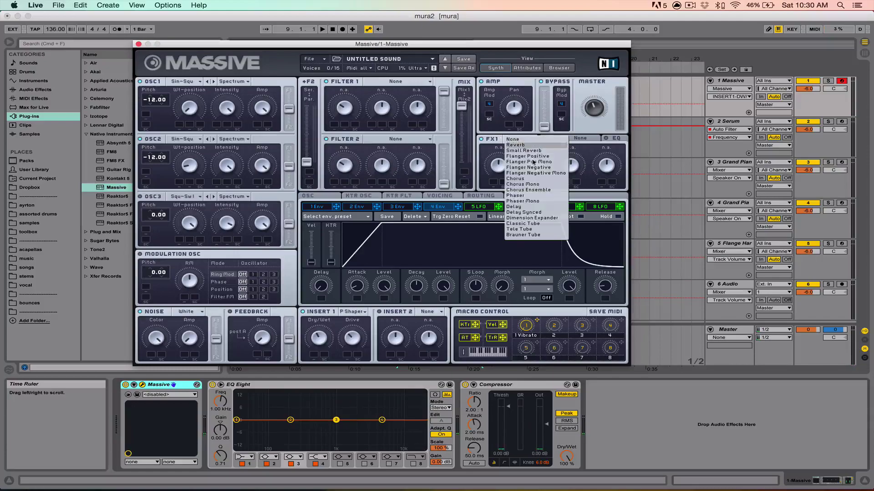
pyautogui.click(538, 224)
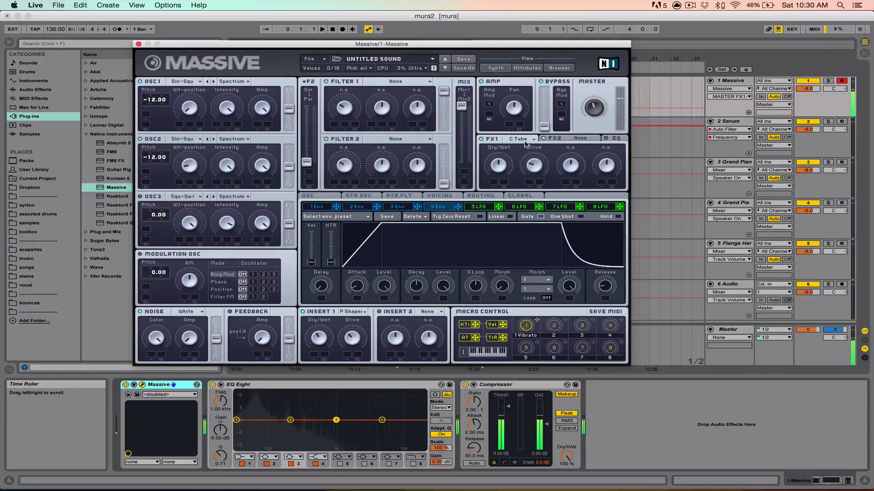
pyautogui.click(525, 144)
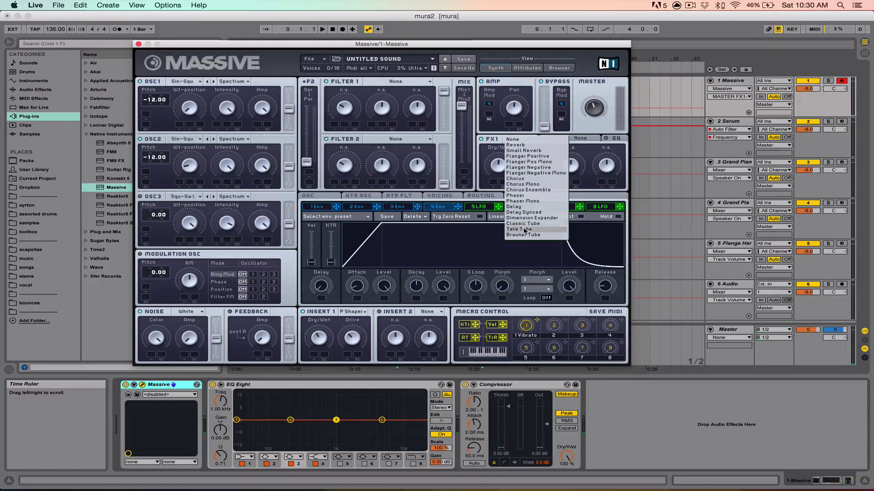
pyautogui.click(530, 230)
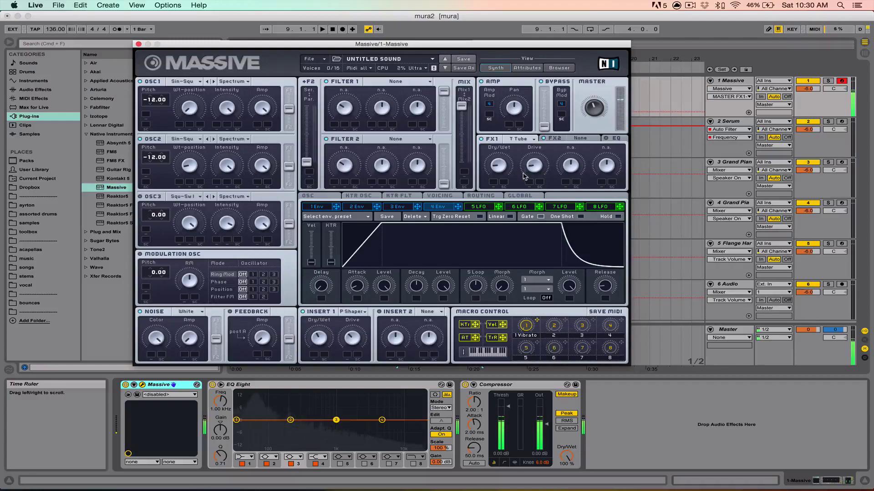
# - Shape Massive's EQ with a raised low shelf and a cut high shelf, and fine-tune Envelope 4's release and the master volume
pyautogui.click(615, 139)
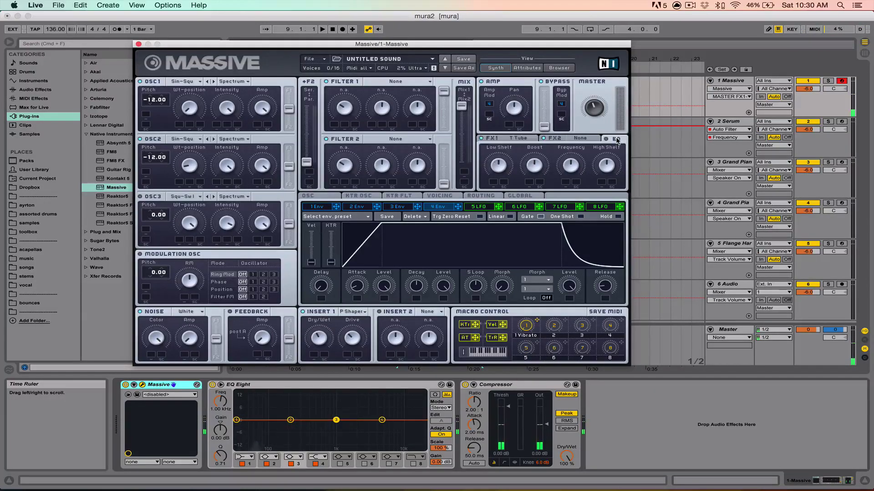
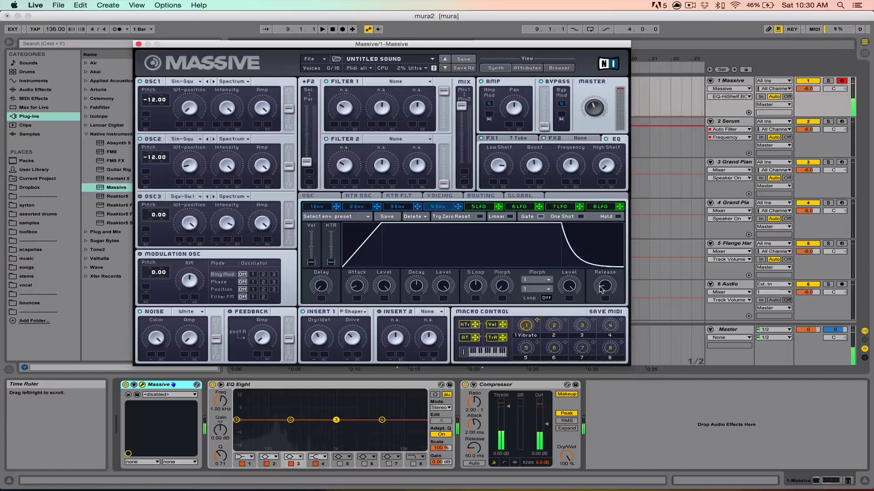
pyautogui.moveTo(602, 285); pyautogui.dragTo(600, 287)
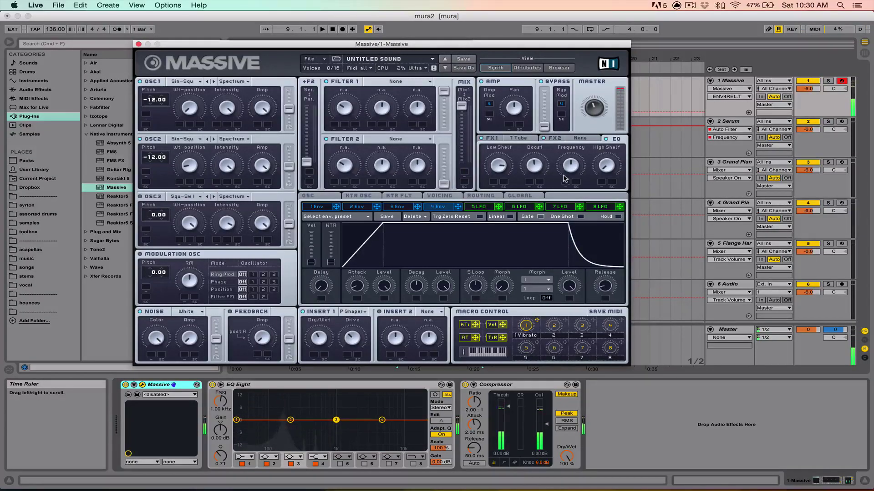
pyautogui.click(571, 167)
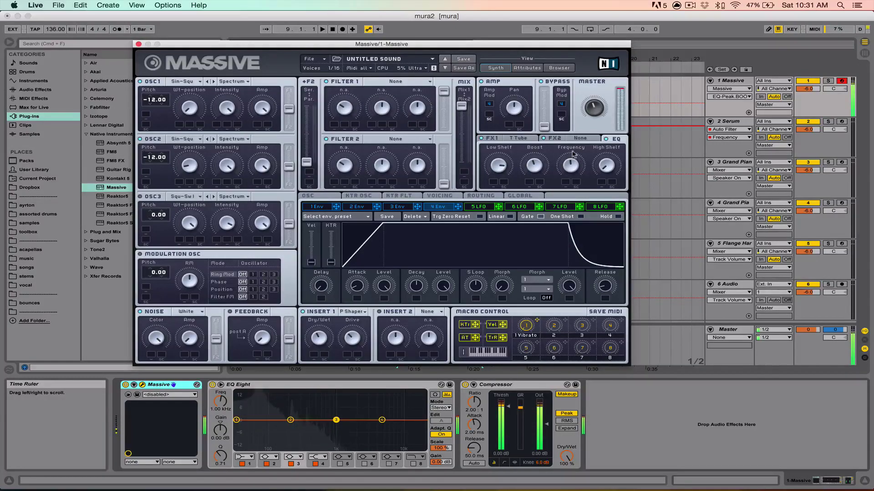
pyautogui.click(588, 111)
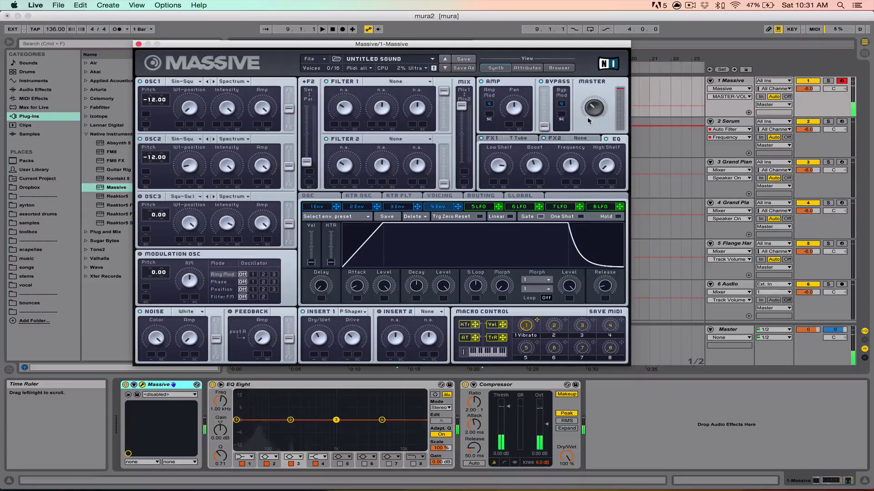
# - Check Massive's voicing and glide settings, and lengthen Envelope 4's attack and release
pyautogui.click(451, 196)
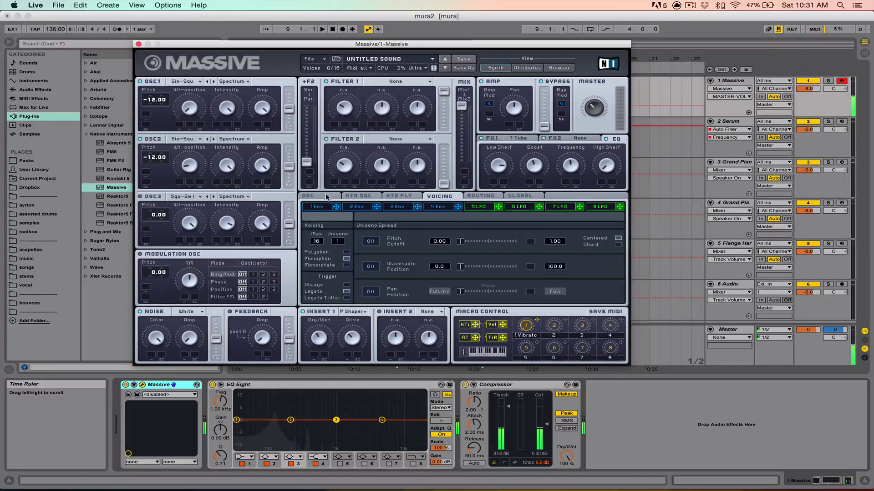
pyautogui.click(308, 196)
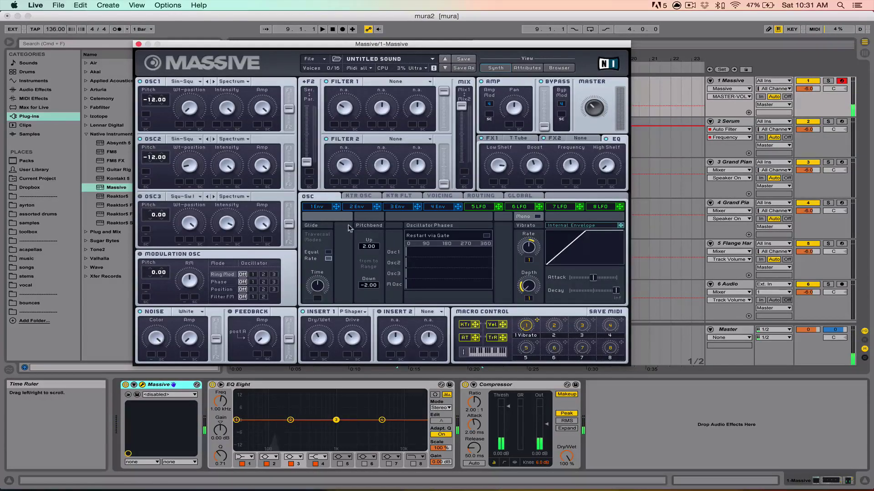
pyautogui.click(431, 207)
pyautogui.moveTo(355, 286); pyautogui.dragTo(357, 281)
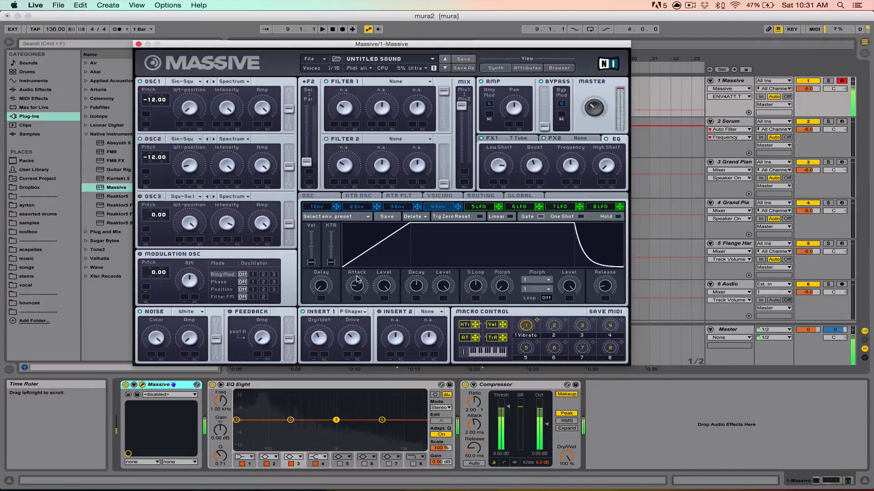
pyautogui.click(385, 286)
pyautogui.moveTo(444, 288)
pyautogui.mouseDown()
pyautogui.moveTo(444, 319)
pyautogui.moveTo(452, 280)
pyautogui.mouseUp()
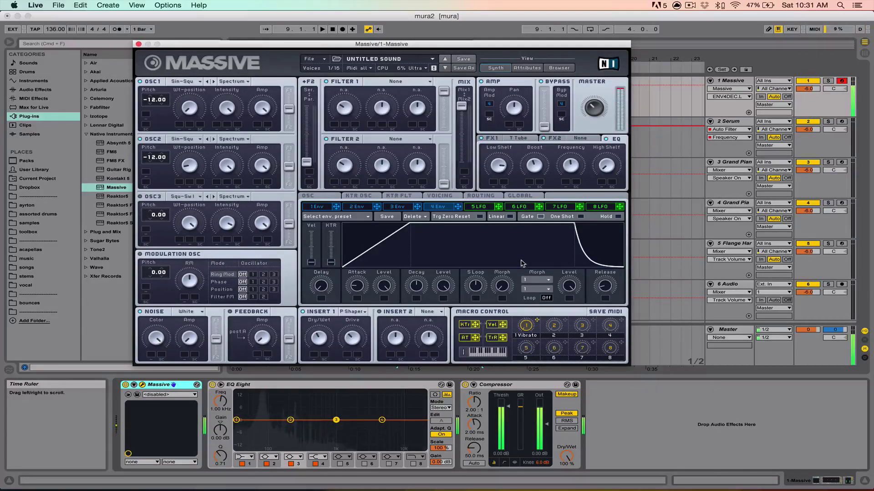
pyautogui.moveTo(605, 286); pyautogui.dragTo(604, 259)
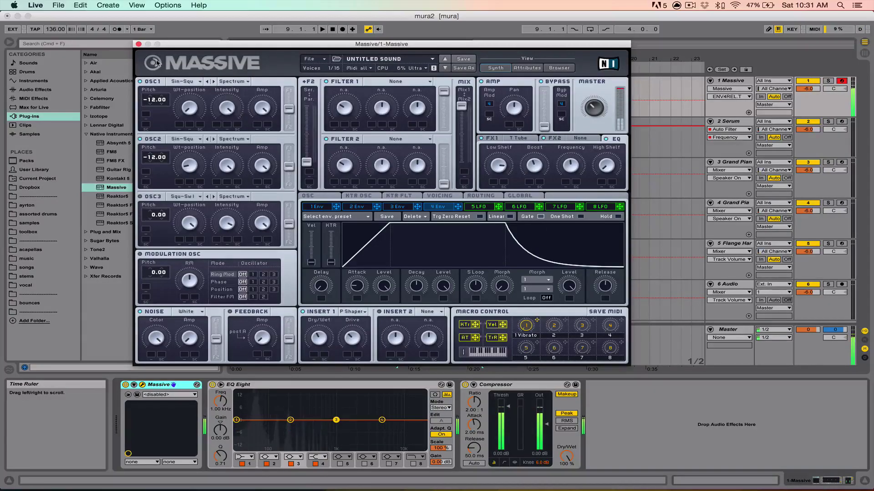
# - Close the Massive window and open the second Grand Piano clip on track 3 for note editing
pyautogui.click(138, 43)
pyautogui.click(351, 165)
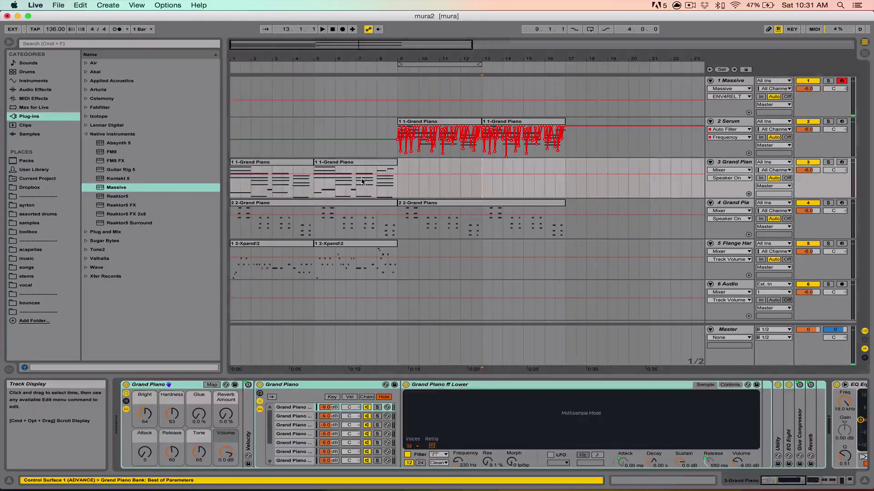
pyautogui.click(354, 163)
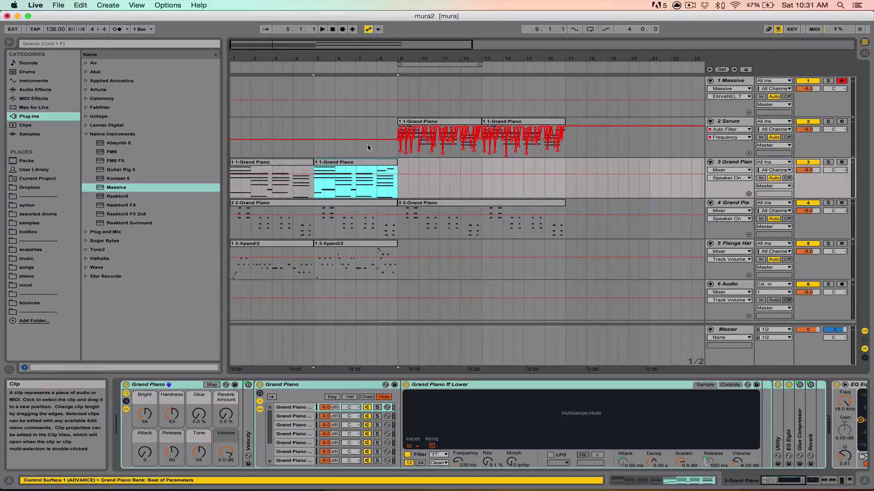
pyautogui.doubleClick(348, 163)
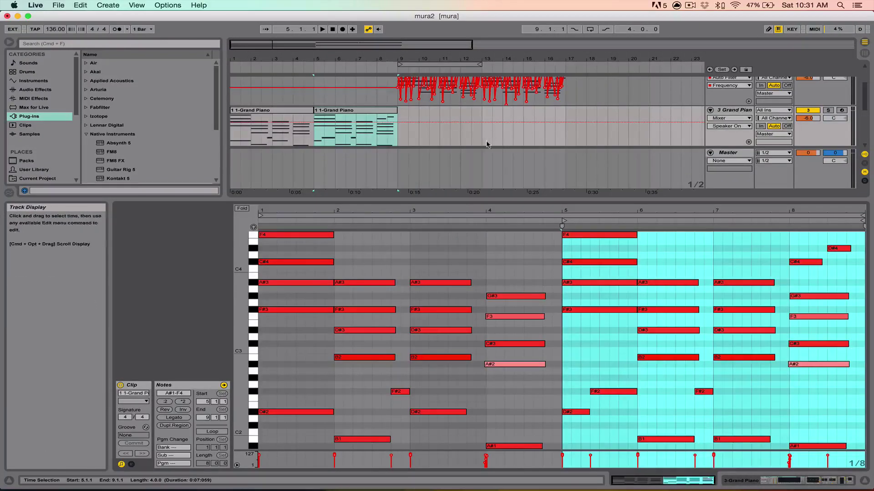
pyautogui.scroll(-5, 587, 307)
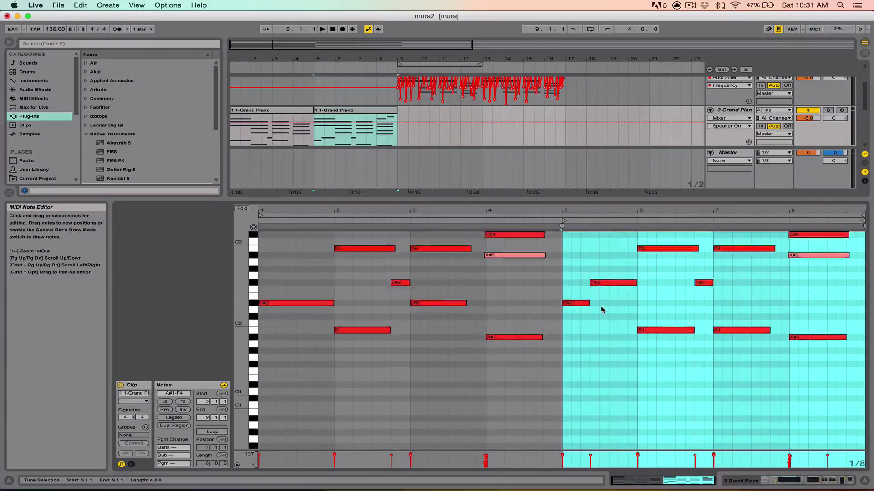
# - Solo track 3 and play its second Grand Piano clip to hear the low bass notes within the chords
pyautogui.moveTo(588, 258)
pyautogui.mouseDown()
pyautogui.moveTo(806, 355)
pyautogui.moveTo(791, 353)
pyautogui.mouseUp()
pyautogui.click(704, 363)
pyautogui.scroll(3, 704, 363)
pyautogui.click(829, 111)
pyautogui.click(347, 110)
pyautogui.press('space')
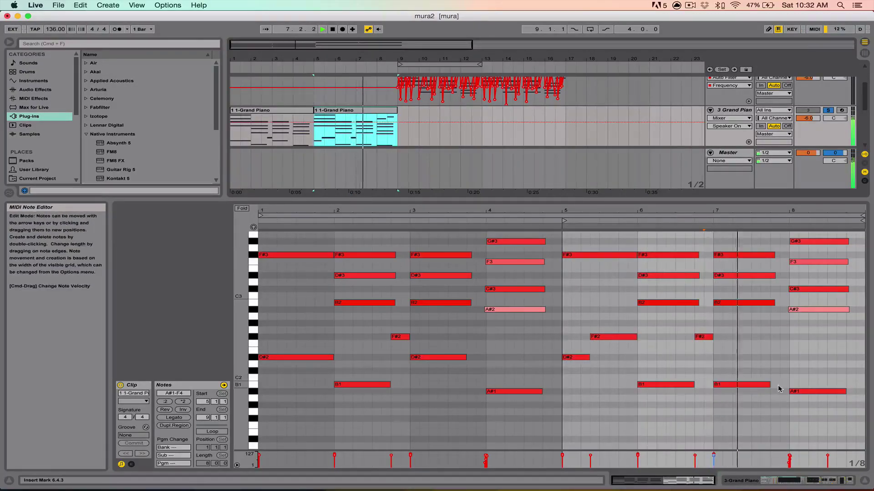
pyautogui.press('space')
# - Try deactivating the chord notes above the bass line in the second Grand Piano clip and play the bass notes alone
pyautogui.scroll(3, 637, 312)
pyautogui.moveTo(847, 370); pyautogui.dragTo(610, 210)
pyautogui.press('0')
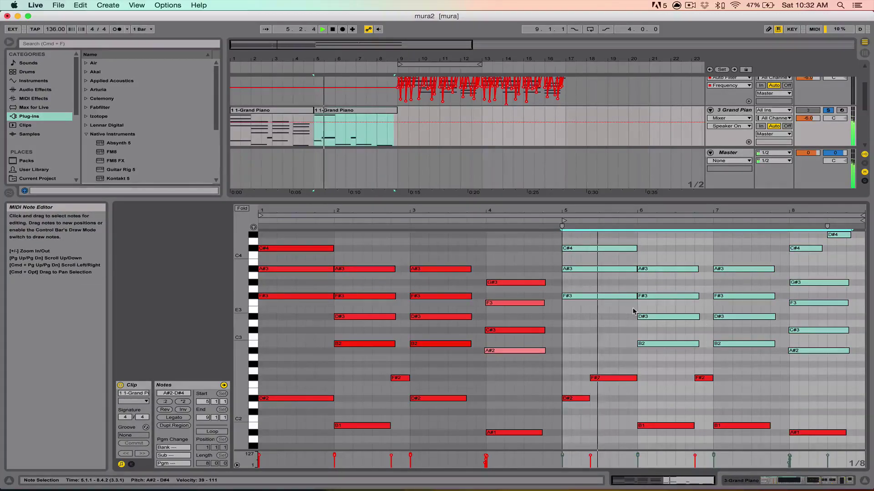
pyautogui.scroll(5, 632, 310)
pyautogui.doubleClick(607, 324)
pyautogui.scroll(-5, 608, 325)
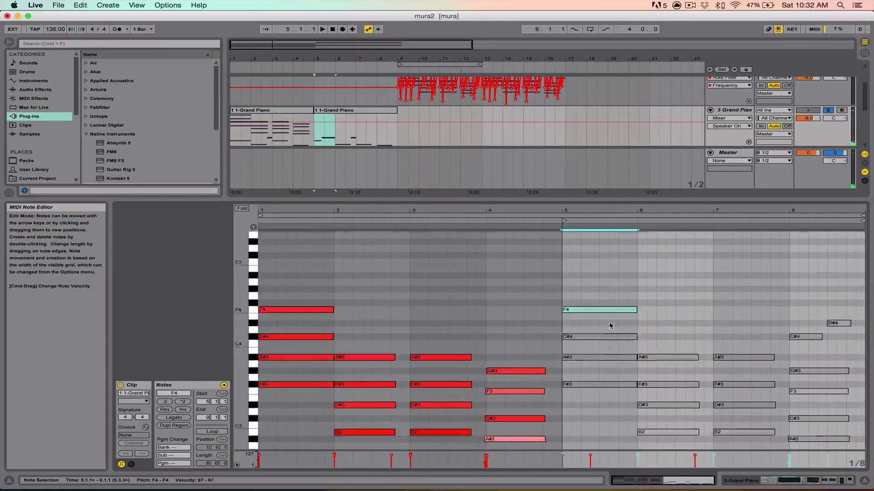
pyautogui.press('space')
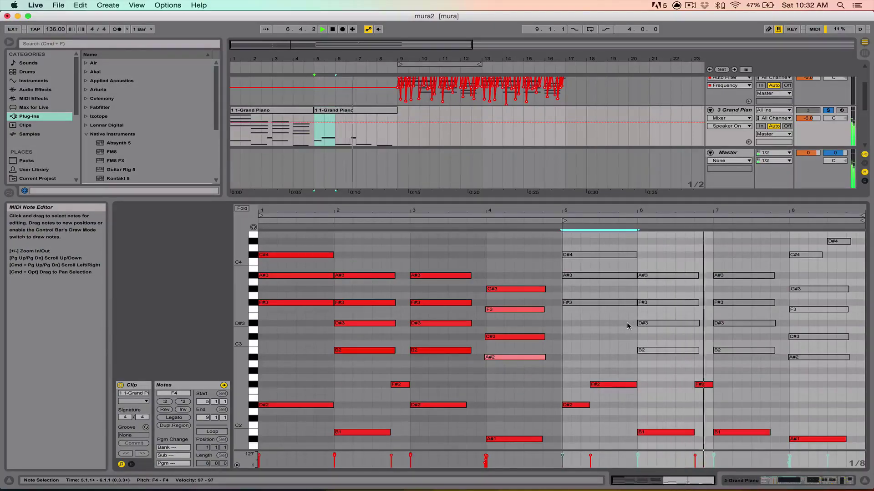
pyautogui.press('super+z')
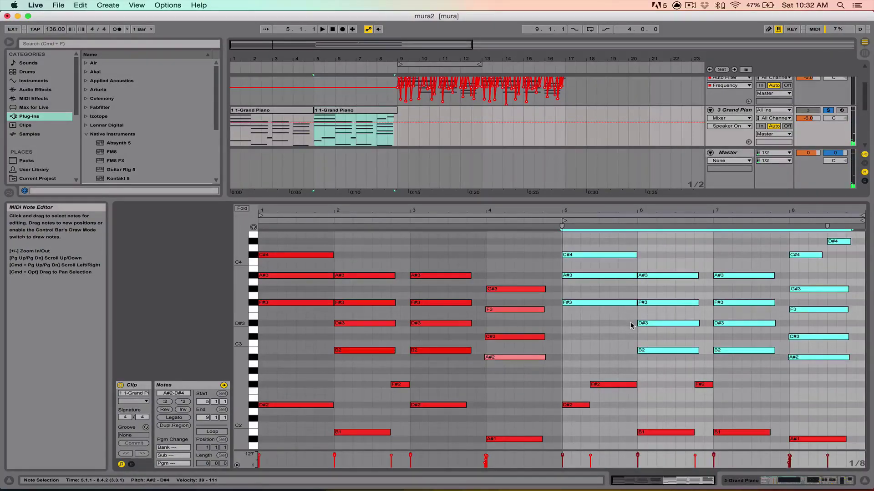
pyautogui.click(653, 269)
pyautogui.scroll(2, 682, 271)
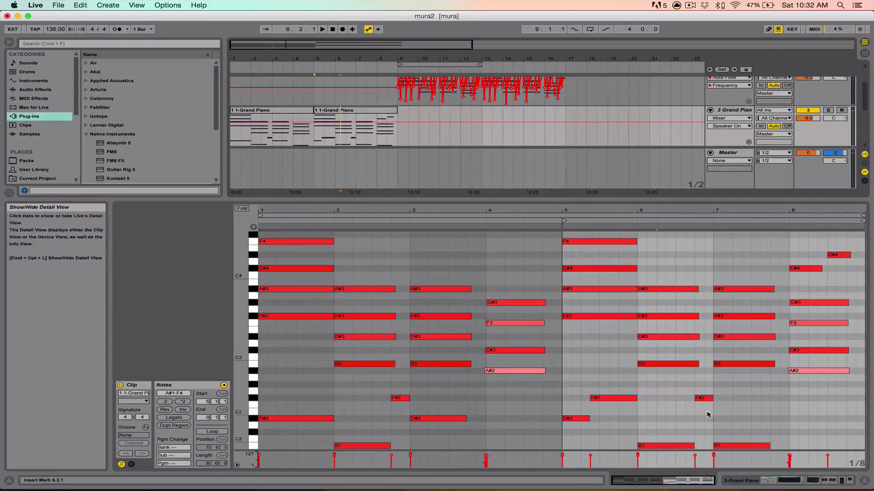
# - Copy the second Grand Piano clip from track 3 onto the Massive track at bar 9
pyautogui.scroll(-4, 708, 414)
pyautogui.moveTo(586, 354); pyautogui.dragTo(814, 430)
pyautogui.click(863, 480)
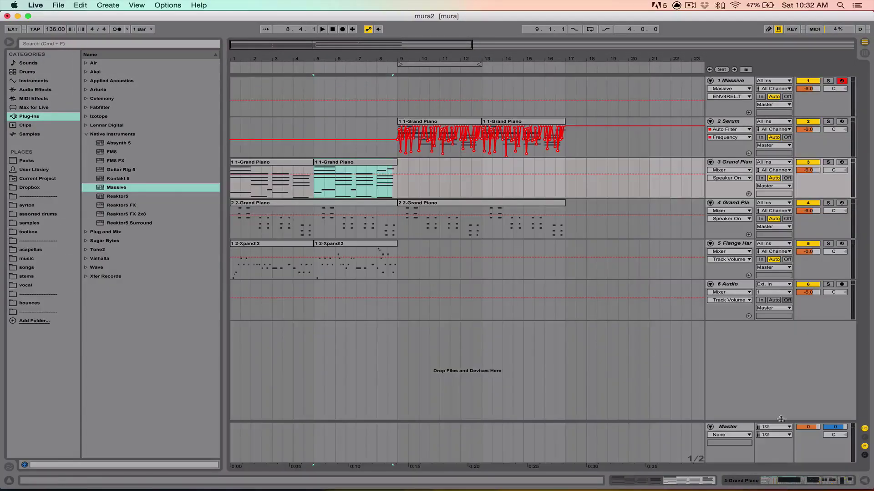
pyautogui.click(375, 163)
pyautogui.press('super+c')
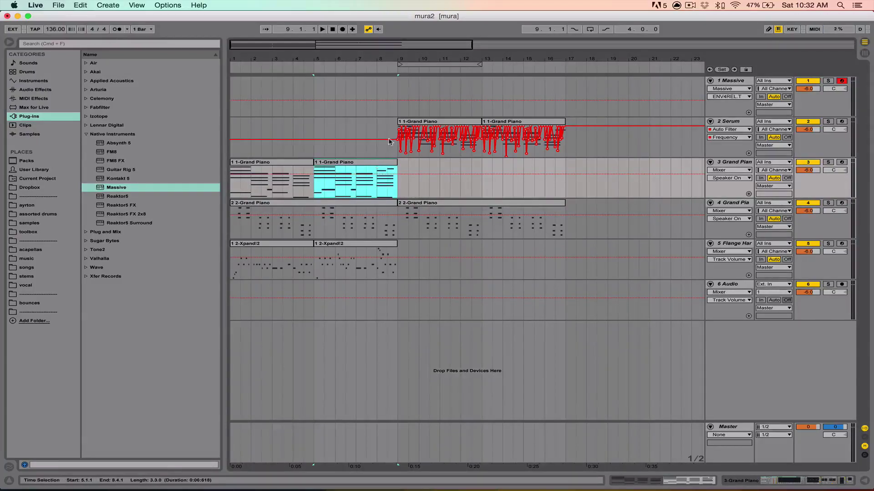
pyautogui.click(397, 101)
pyautogui.press('super+v')
# - Deactivate every chord note from A#2 upward in the pasted Massive clip, keeping the low bass notes active
pyautogui.doubleClick(431, 82)
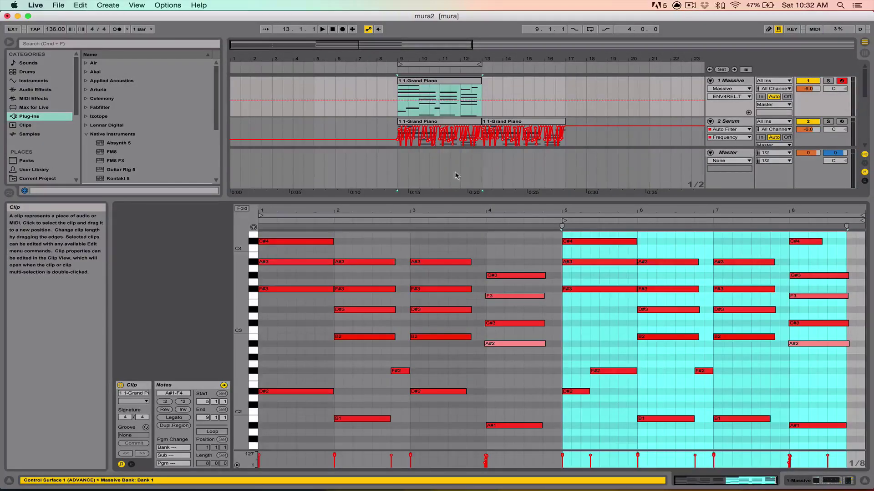
pyautogui.scroll(3, 586, 272)
pyautogui.moveTo(587, 246); pyautogui.dragTo(846, 423)
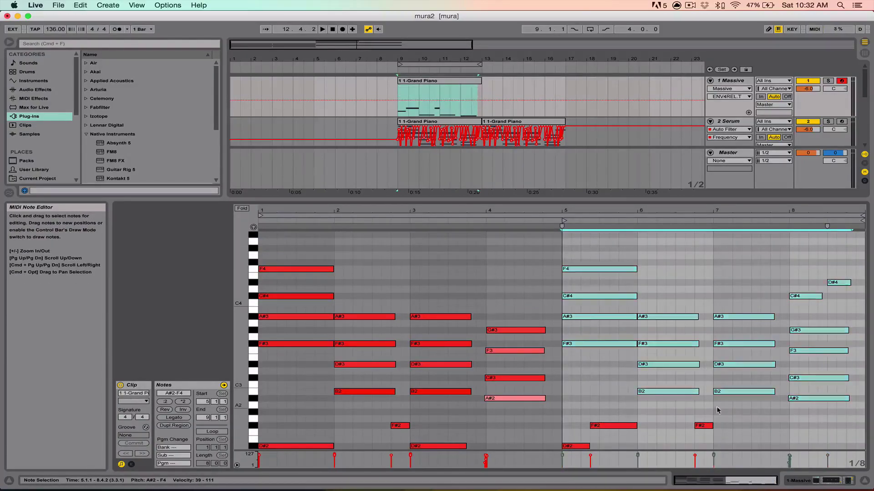
pyautogui.click(586, 410)
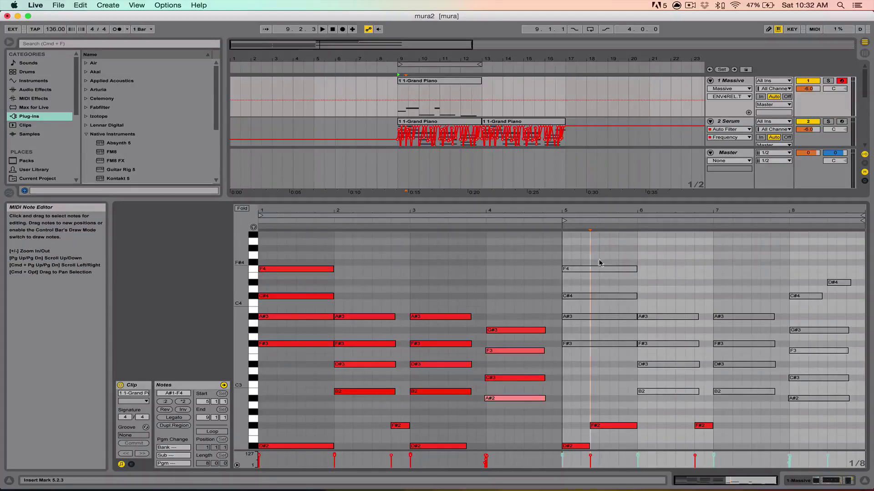
pyautogui.scroll(-3, 600, 354)
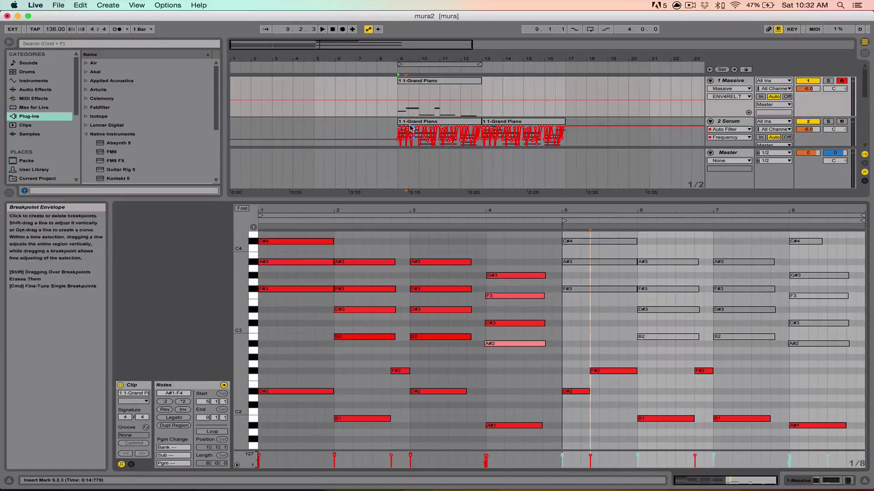
# - Check which bass notes are deactivated in the first Grand Piano clip on the Serum track
pyautogui.click(423, 134)
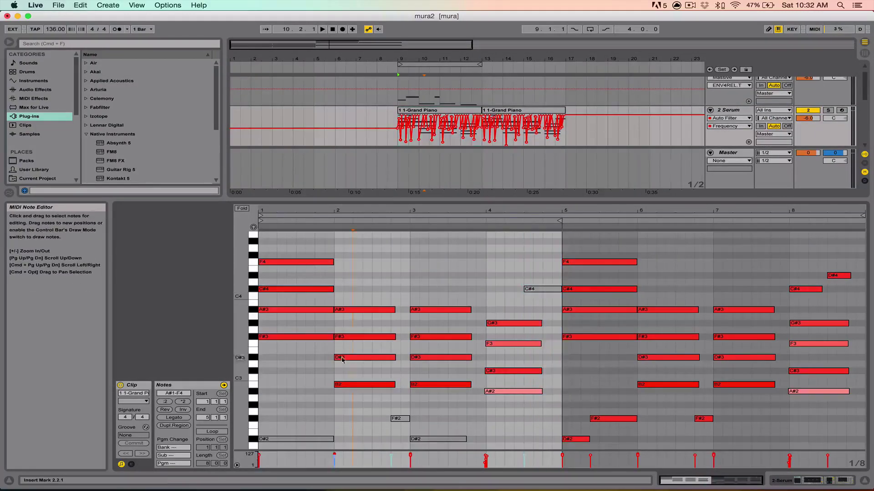
pyautogui.scroll(-3, 341, 364)
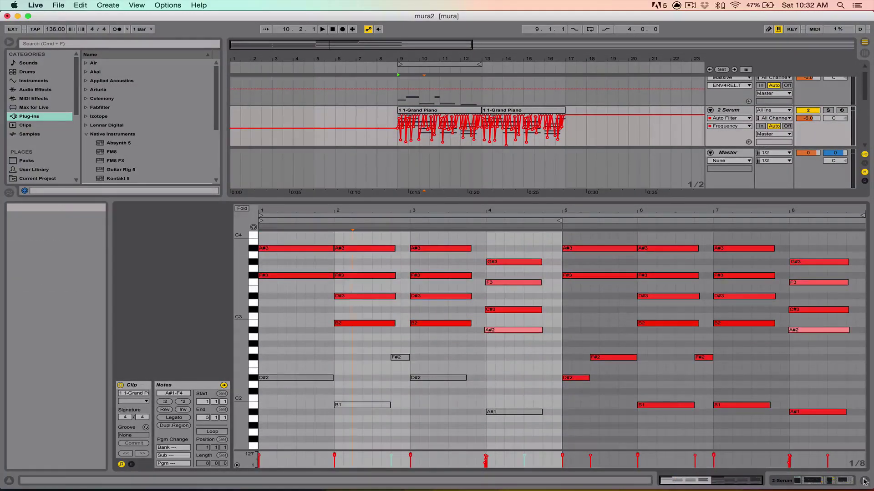
pyautogui.press('super+alt+l')
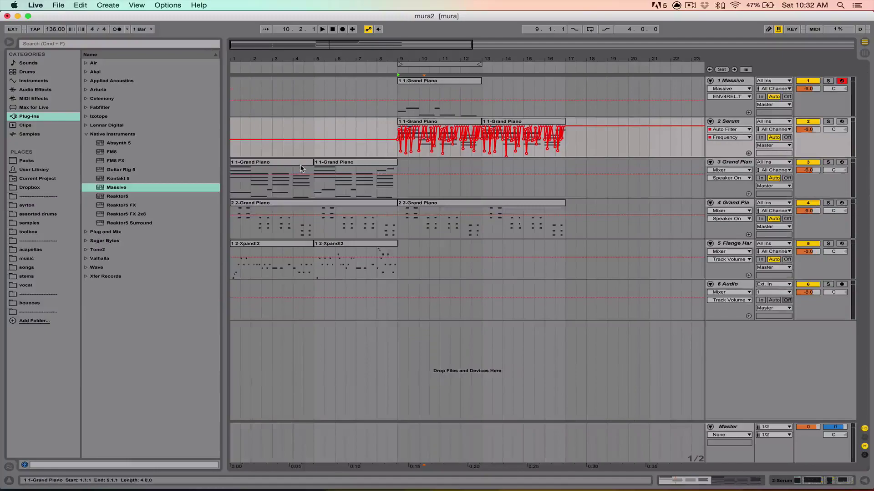
# - Select the Grand Piano clip on the Massive track and briefly play it together with the Serum chords from bar 9
pyautogui.click(440, 80)
pyautogui.press('space')
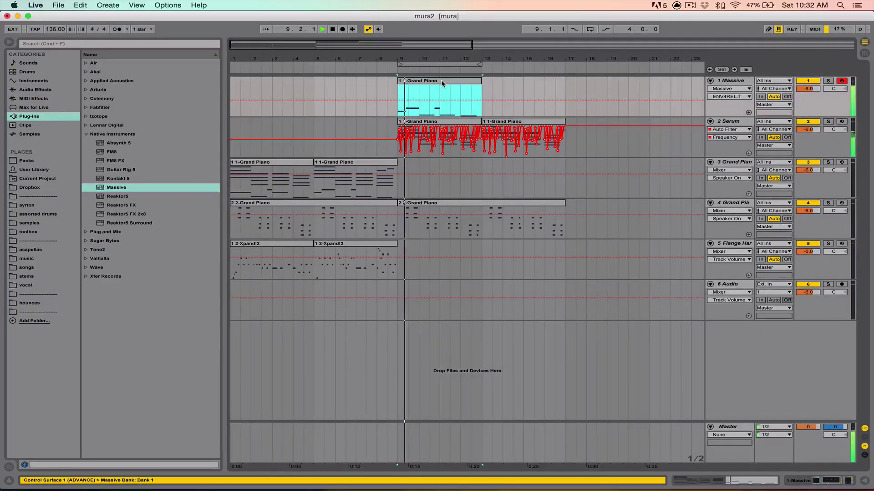
pyautogui.press('space')
# - Inspect the oscillator settings in the Massive track's synth, close its editor and play the section from bar 9
pyautogui.press('super+alt+l')
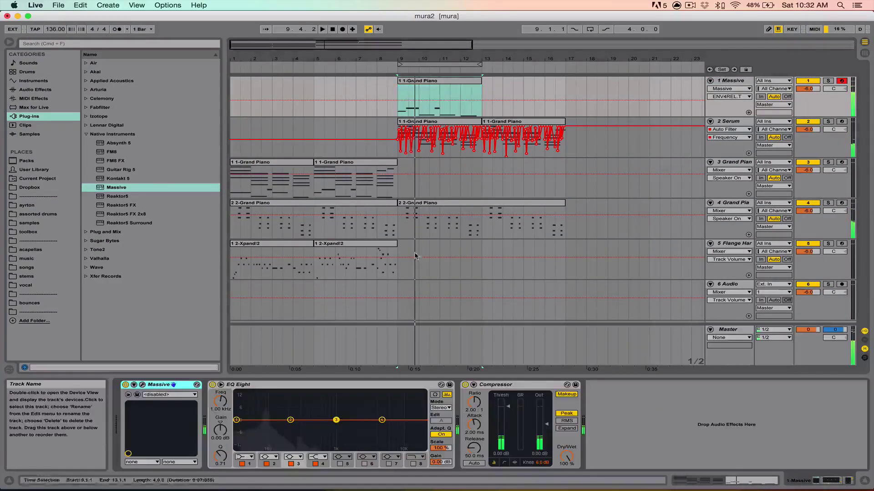
pyautogui.click(142, 385)
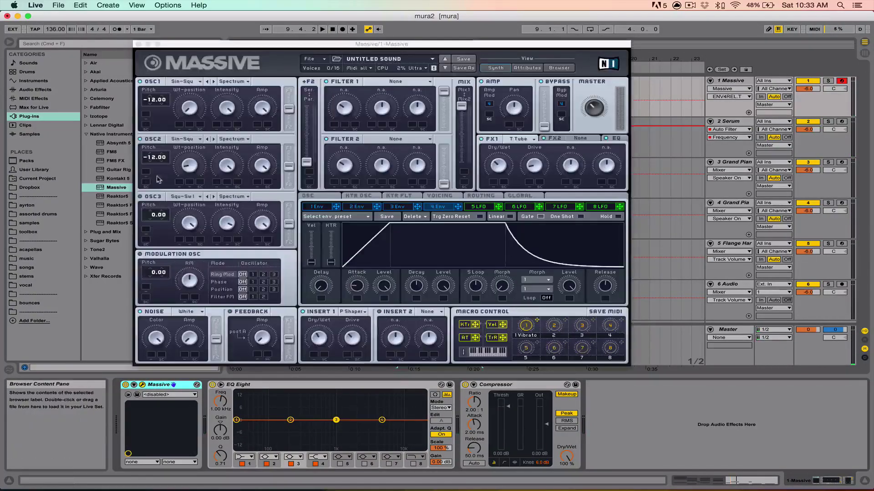
pyautogui.click(138, 44)
pyautogui.press('space')
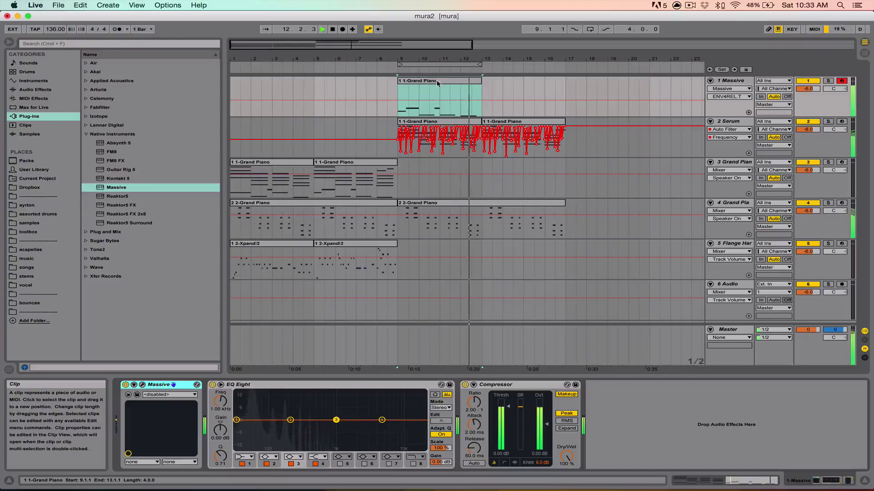
# - In the Massive track's bass clip, delete the F#2 note at 5.2.3 and extend the preceding D#2 note to 6.1.1
pyautogui.doubleClick(436, 81)
pyautogui.click(580, 304)
pyautogui.press('space')
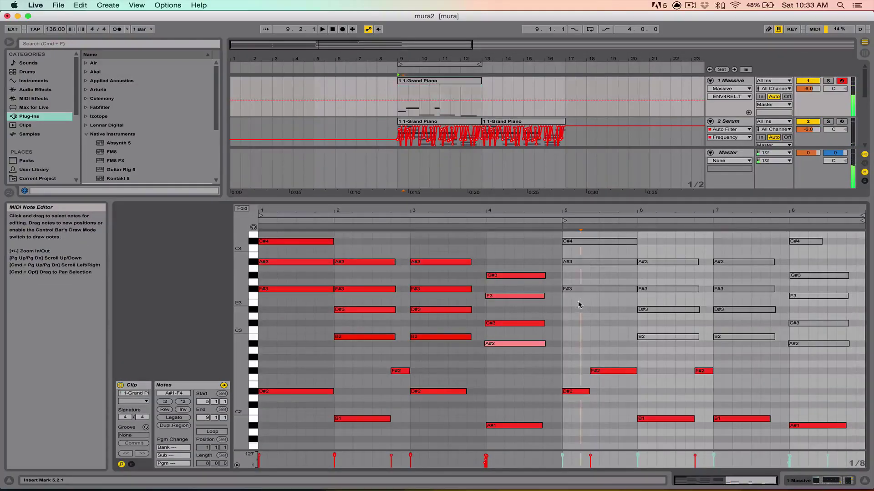
pyautogui.click(603, 370)
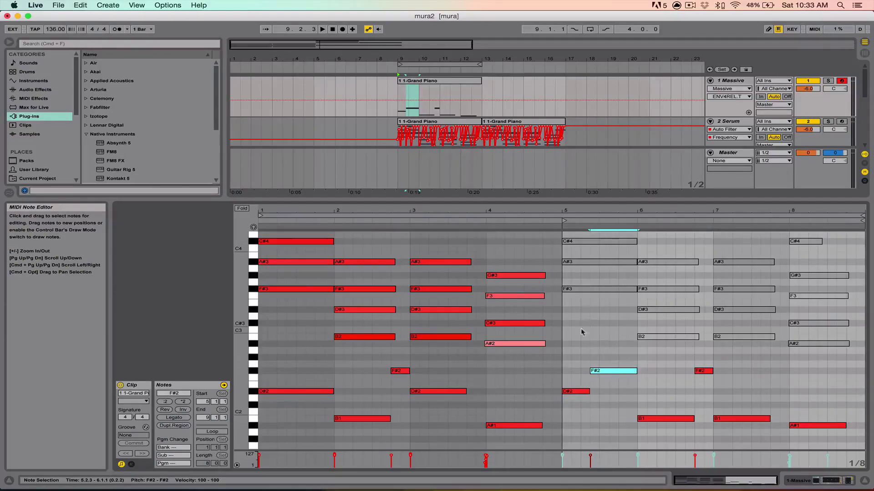
pyautogui.click(578, 352)
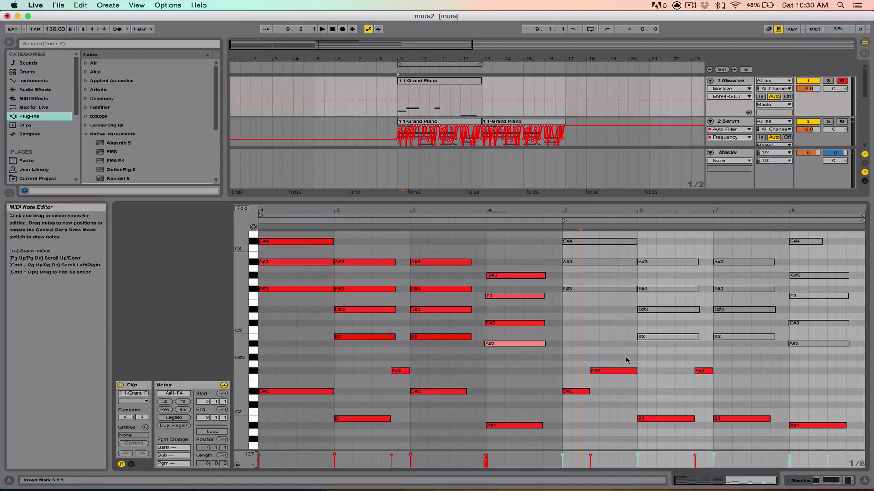
pyautogui.click(620, 370)
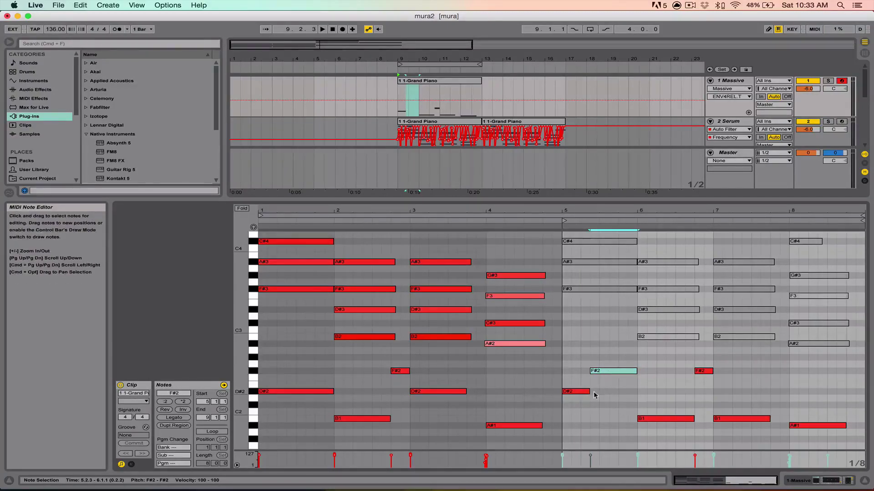
pyautogui.moveTo(590, 391); pyautogui.dragTo(637, 392)
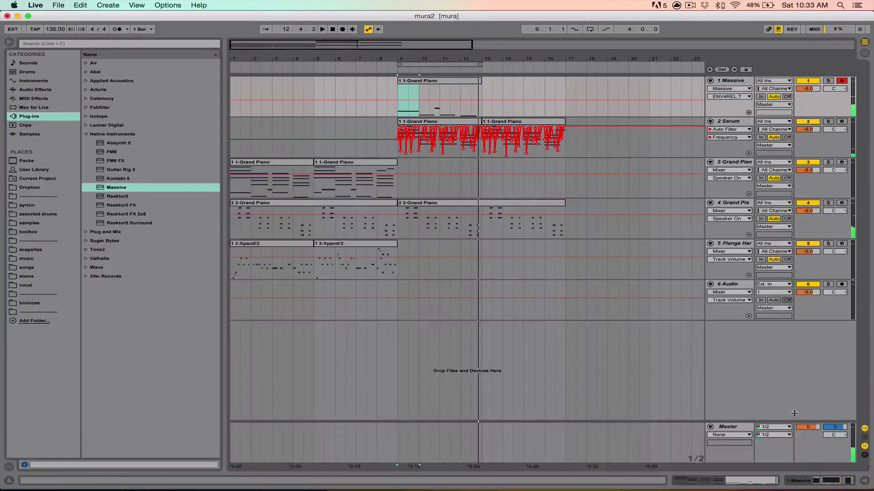
# - Play the arrangement from bar 9 while toggling the Massive track's clip off and back on to compare the sound
pyautogui.click(463, 88)
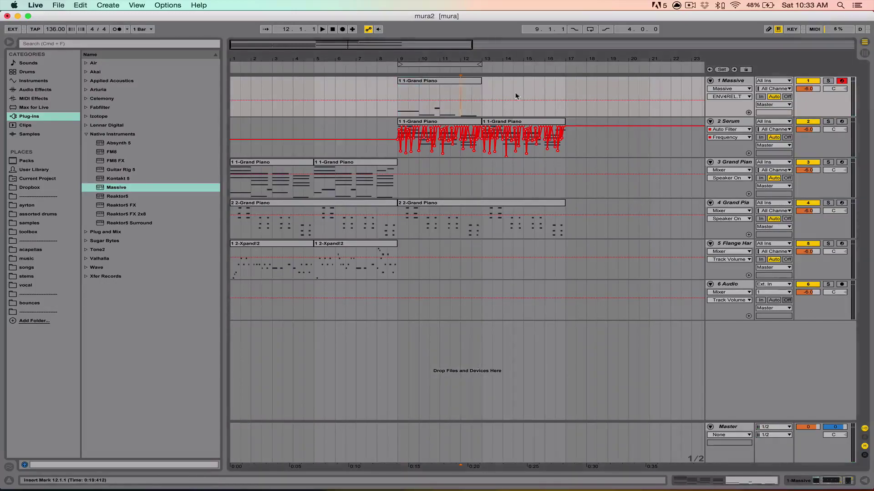
pyautogui.click(472, 81)
pyautogui.press('0')
pyautogui.press('space')
pyautogui.press('0')
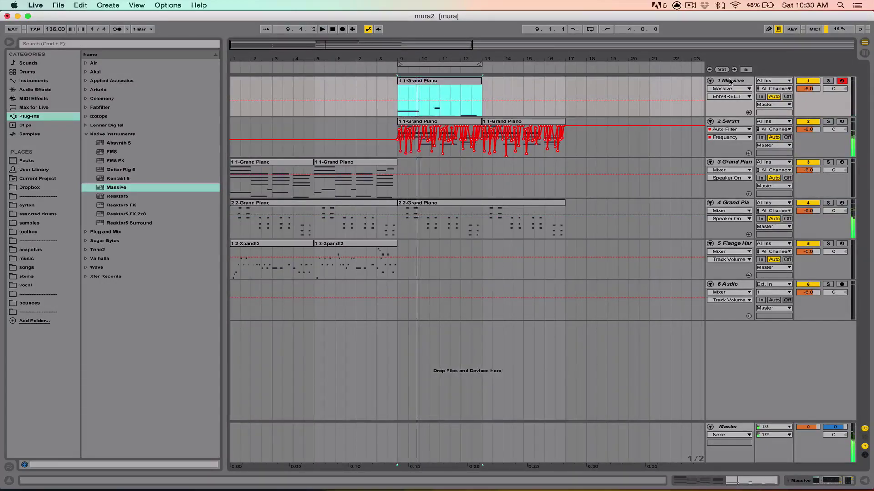
# - Add the Spectrum audio effect to the Master track and expand its frequency display
pyautogui.doubleClick(728, 427)
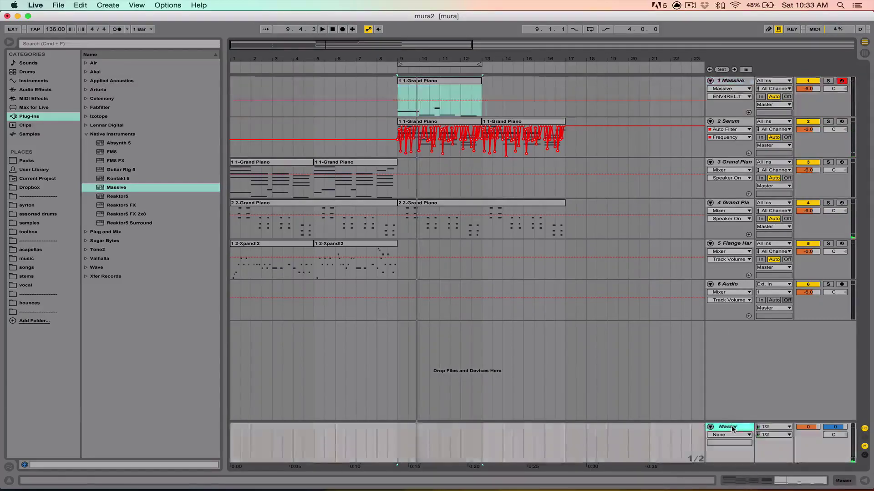
pyautogui.click(97, 136)
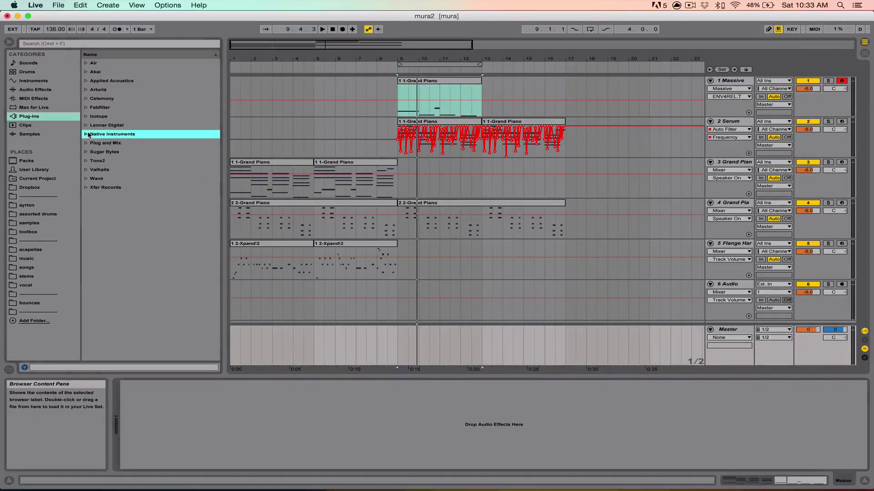
pyautogui.click(44, 88)
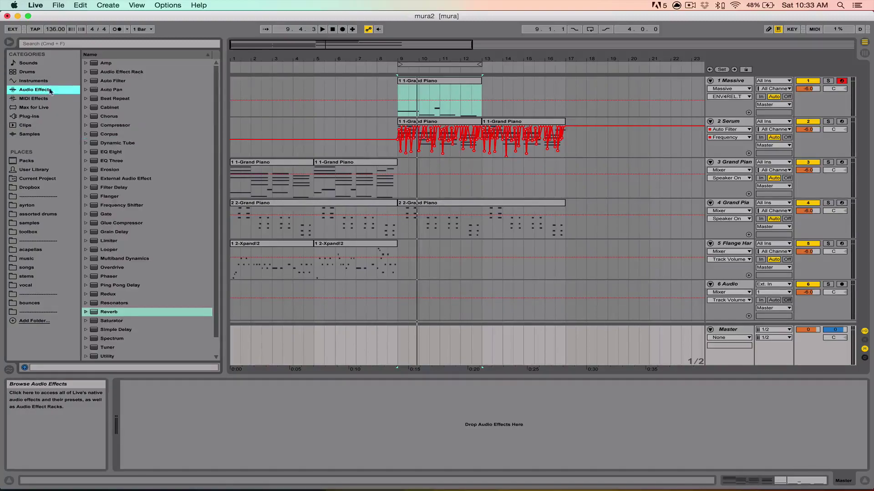
pyautogui.scroll(-1, 191, 311)
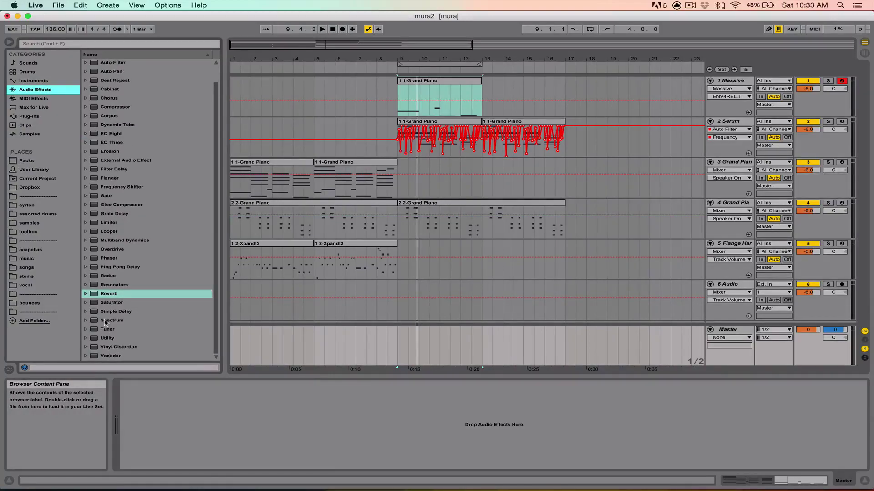
pyautogui.moveTo(105, 322); pyautogui.dragTo(178, 386)
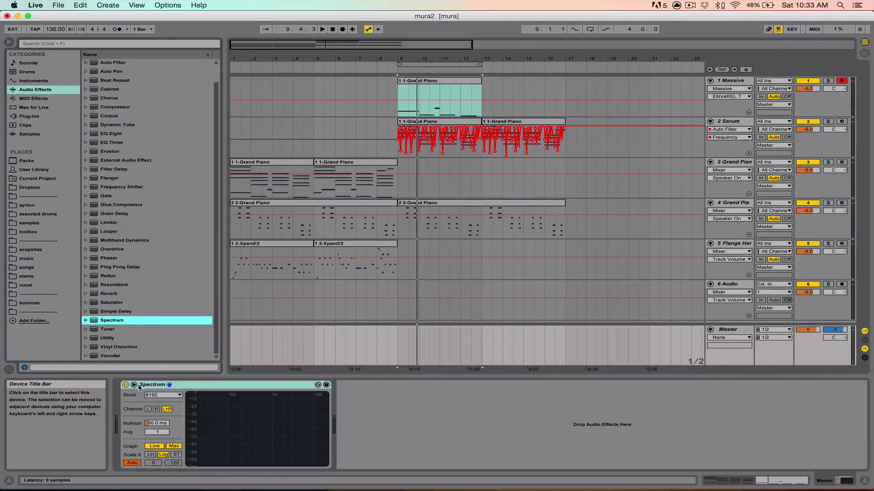
pyautogui.click(135, 385)
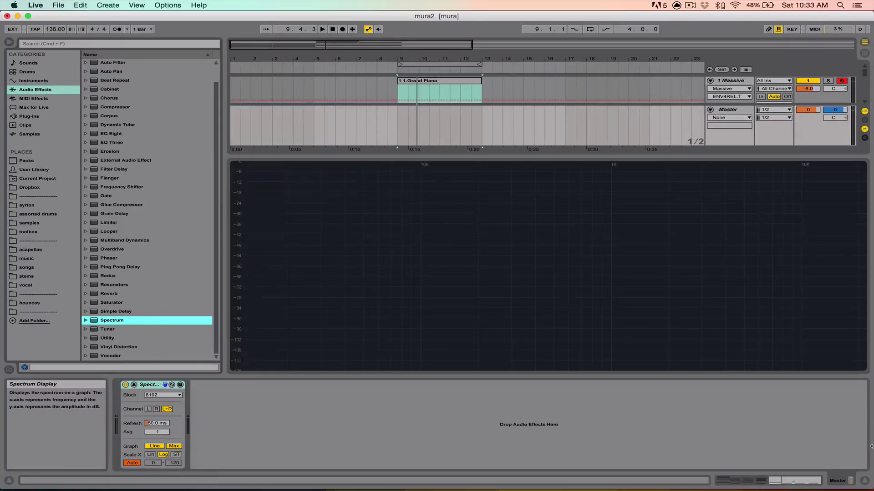
# - Play the section from bar 9 repeatedly and examine the bass frequencies in the enlarged Spectrum display
pyautogui.press('space')
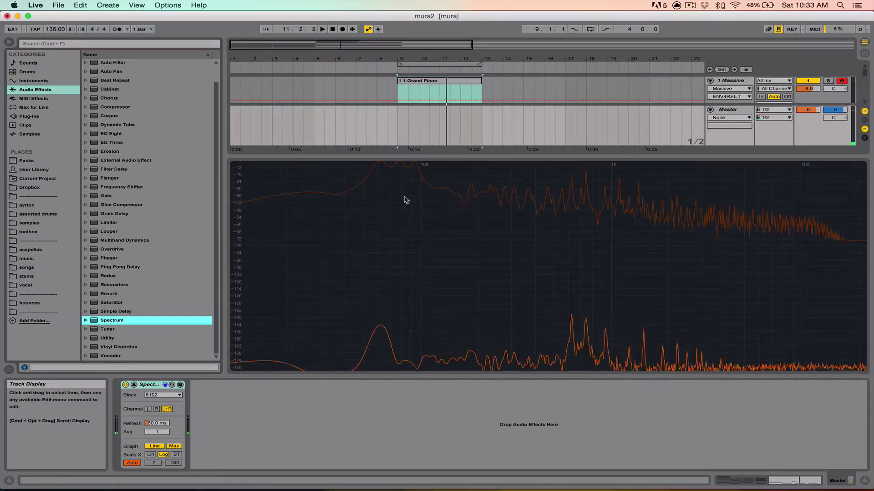
pyautogui.press('space')
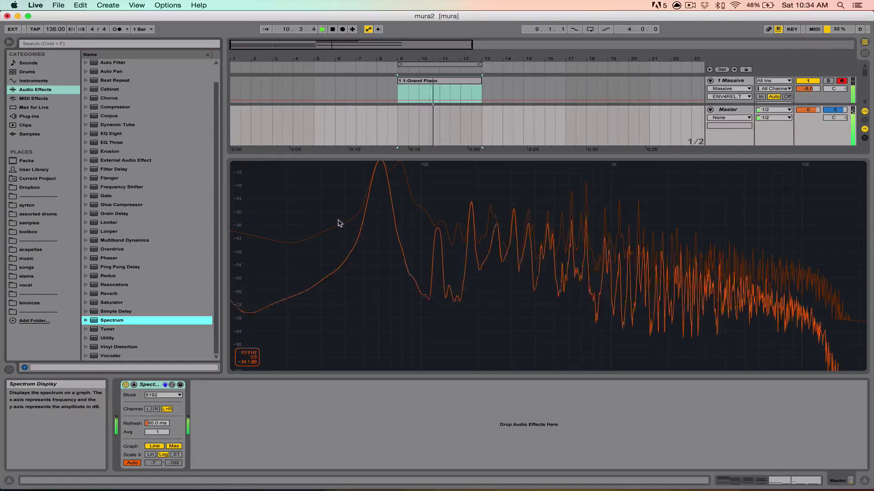
pyautogui.press('space')
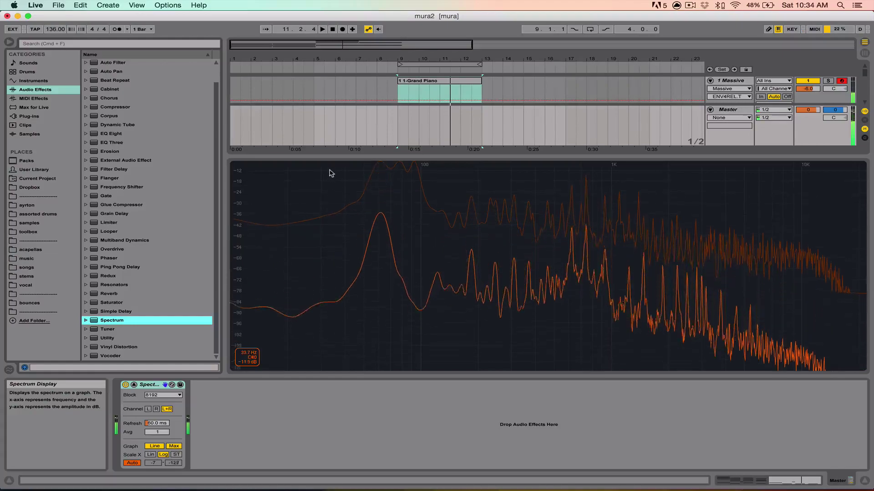
pyautogui.press('space')
pyautogui.press('space')
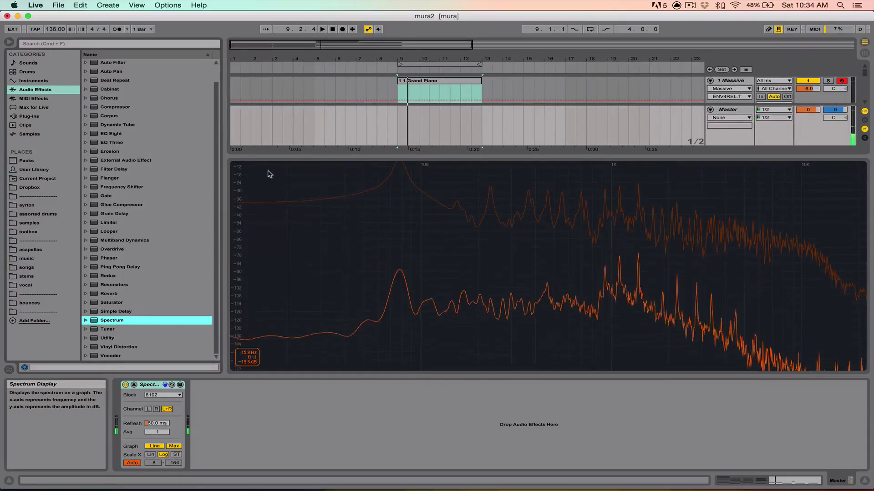
pyautogui.press('space')
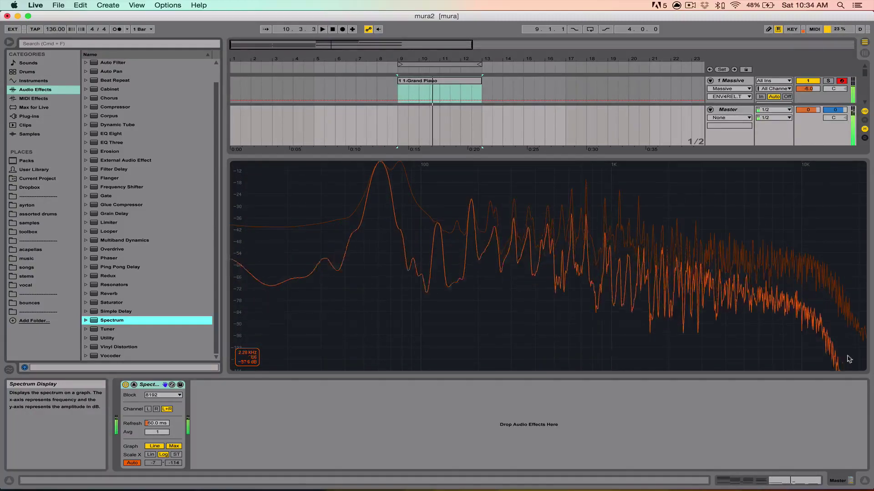
# - Return the Master's Spectrum display to its compact size and hide the device details
pyautogui.click(864, 481)
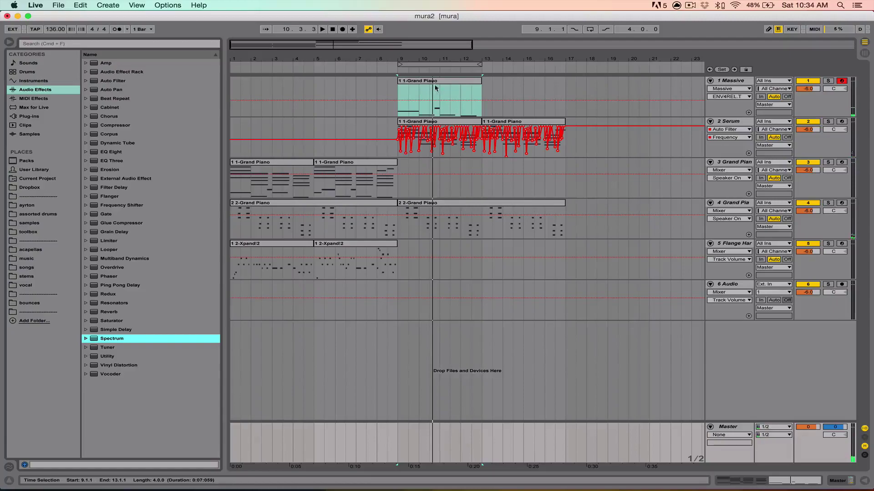
pyautogui.doubleClick(737, 427)
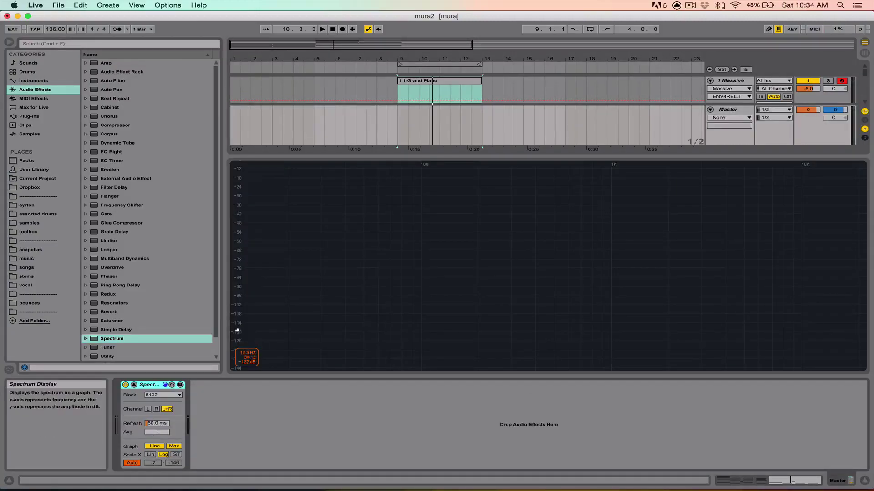
pyautogui.click(134, 385)
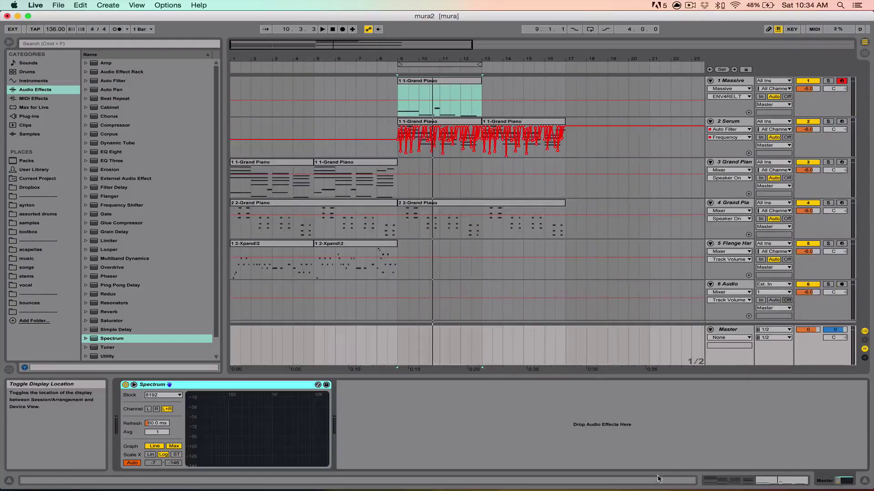
pyautogui.click(865, 481)
# - Show the Flange Harp track's devices and browse the Instrument Rack presets, including the Strings category
pyautogui.doubleClick(735, 244)
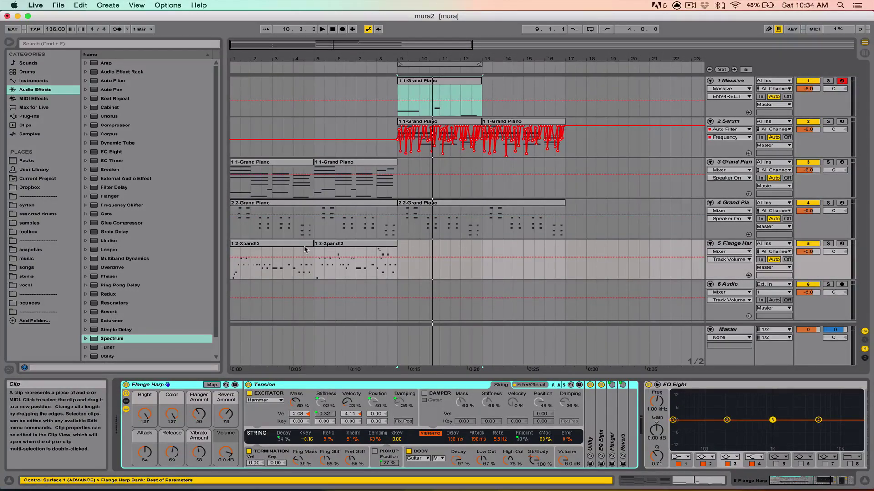
pyautogui.rightClick(169, 385)
pyautogui.click(153, 376)
pyautogui.click(33, 80)
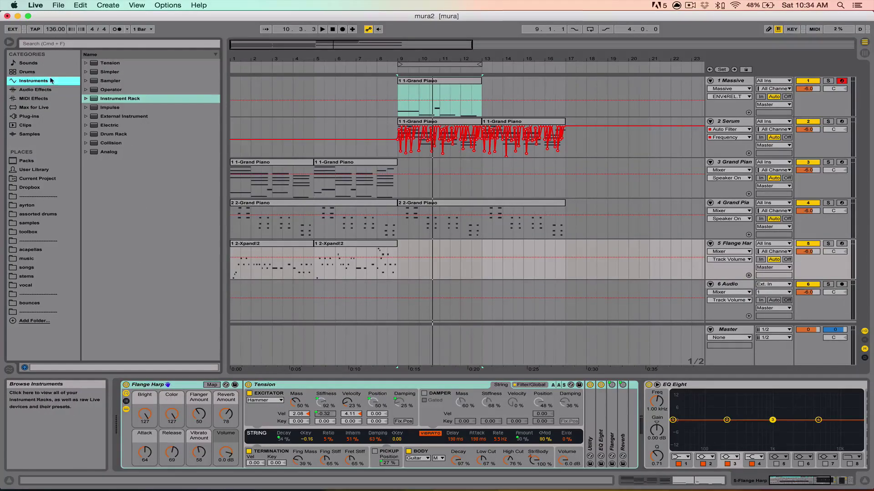
pyautogui.click(88, 98)
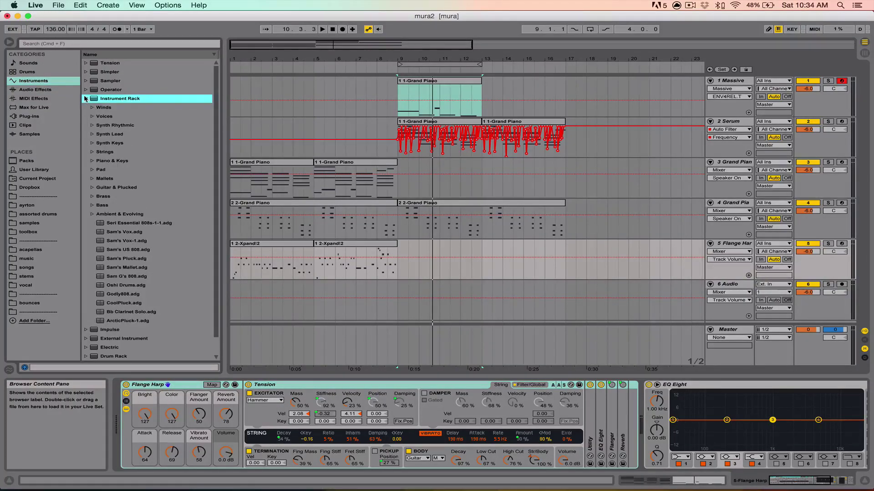
pyautogui.click(92, 179)
pyautogui.click(92, 178)
pyautogui.click(92, 152)
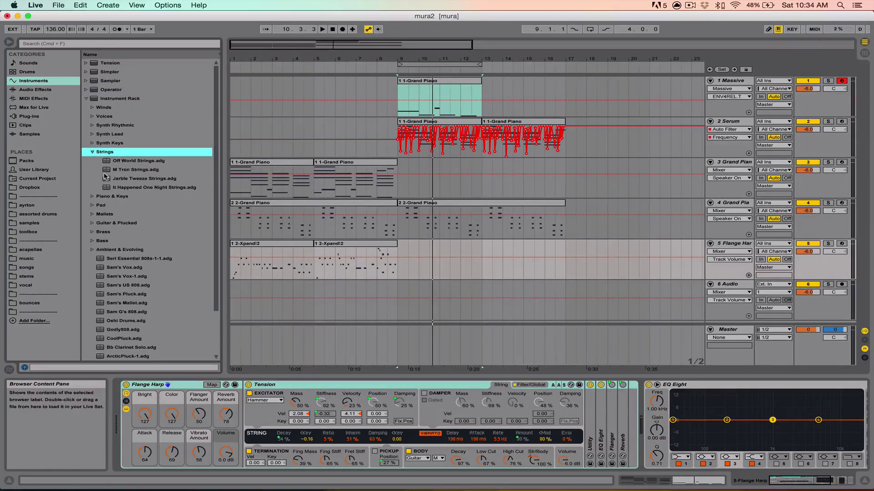
pyautogui.click(85, 99)
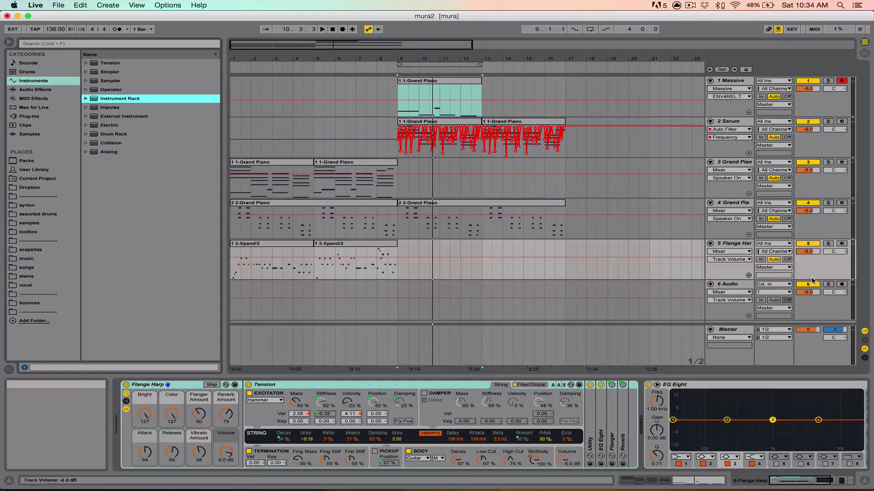
# - Arm the Flange Harp track for recording, hide the device details, and play its first clip from bar 1
pyautogui.click(841, 244)
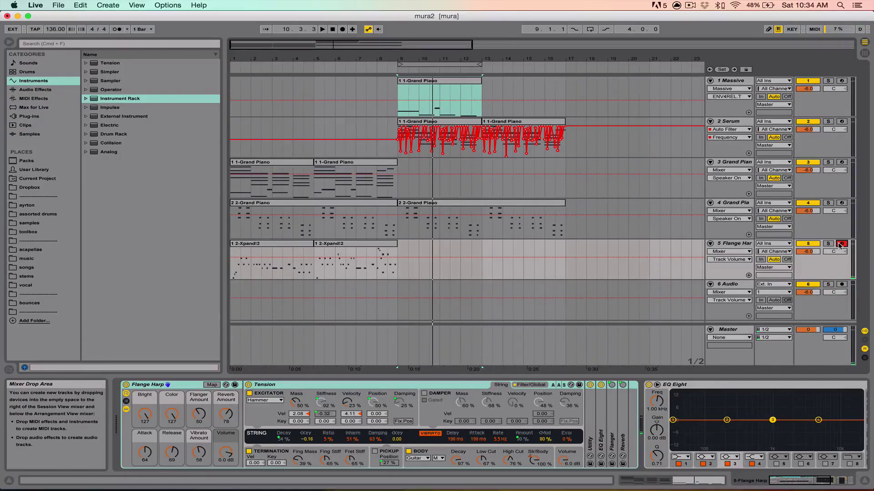
pyautogui.press('super+alt+l')
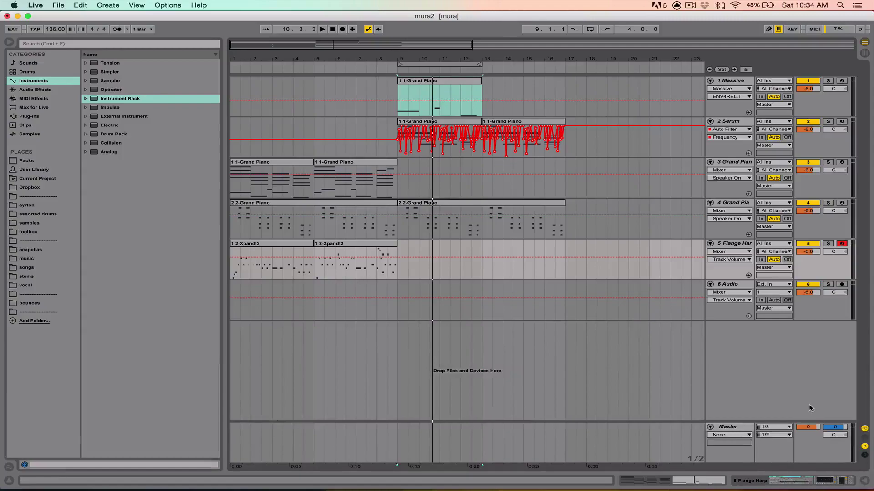
pyautogui.click(286, 246)
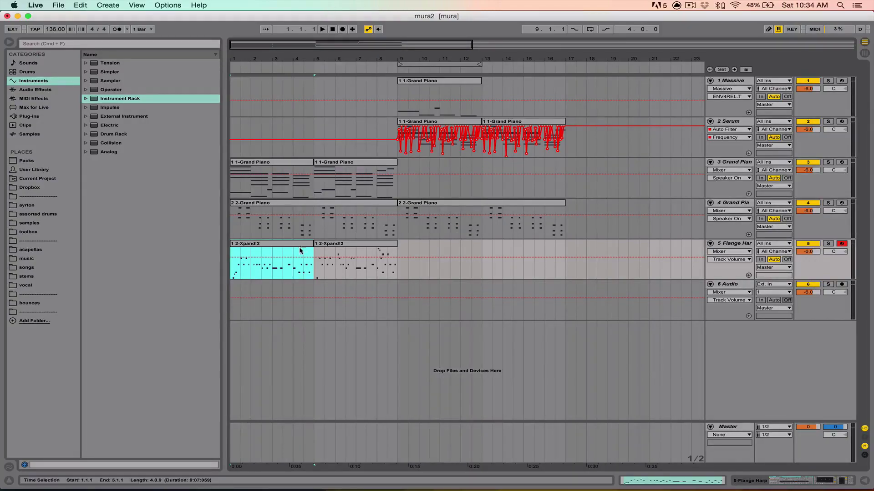
pyautogui.press('space')
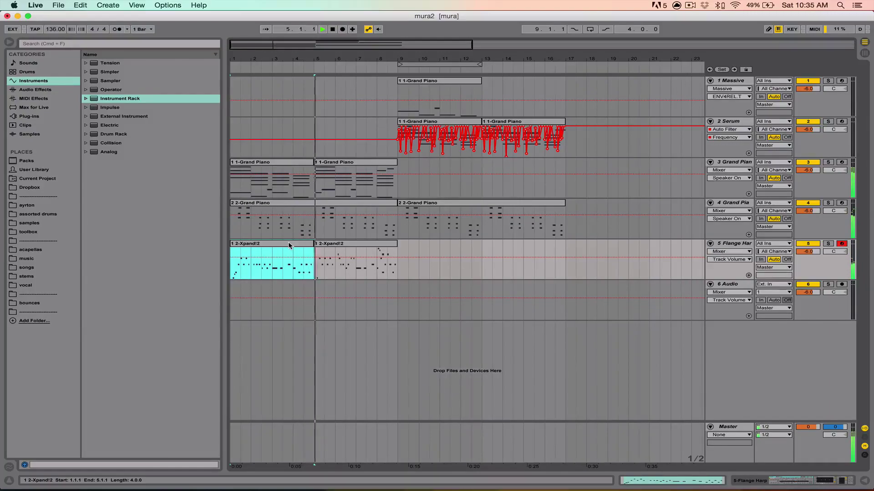
# - Open the Flange Harp track's second clip and follow its MIDI notes during playback, closing the note editor when done
pyautogui.doubleClick(372, 242)
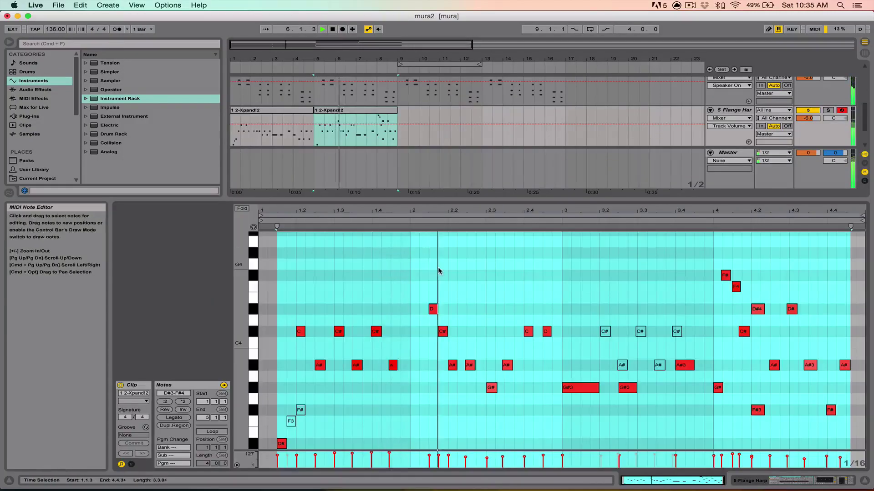
pyautogui.scroll(-2, 471, 270)
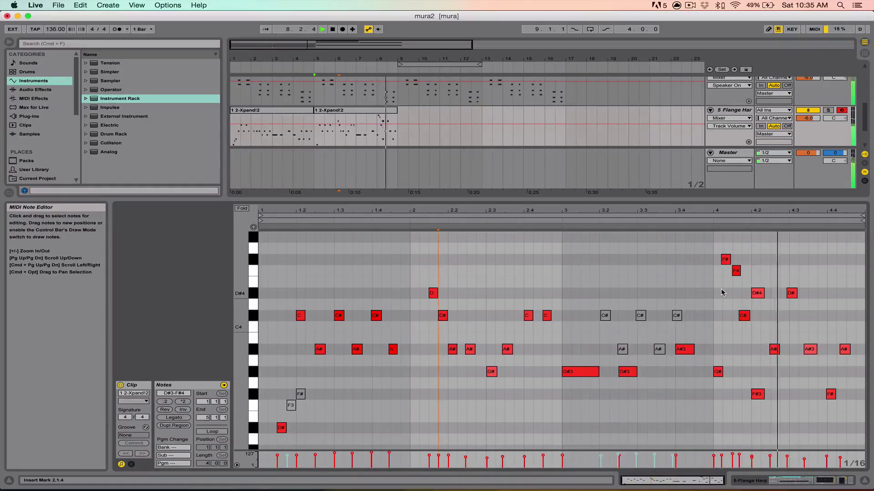
pyautogui.press('space')
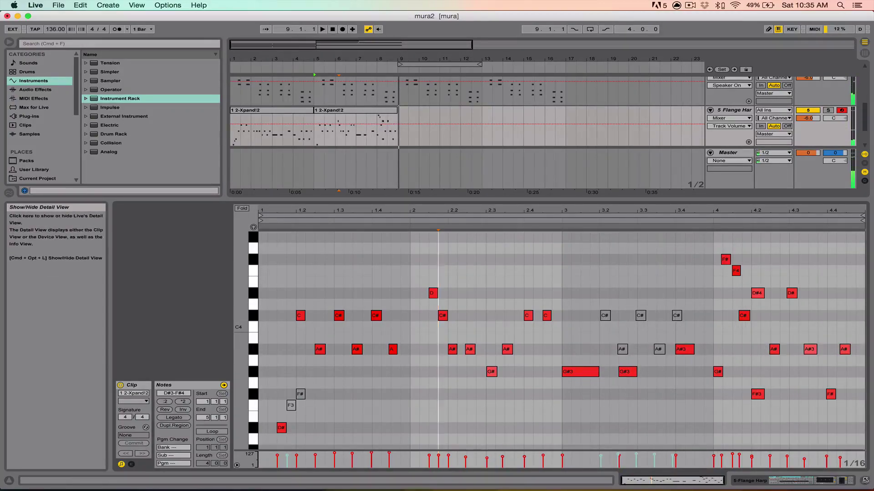
pyautogui.press('super+alt+l')
# - Insert a new MIDI track, move it above the Massive track, and browse the samples folder
pyautogui.click(434, 82)
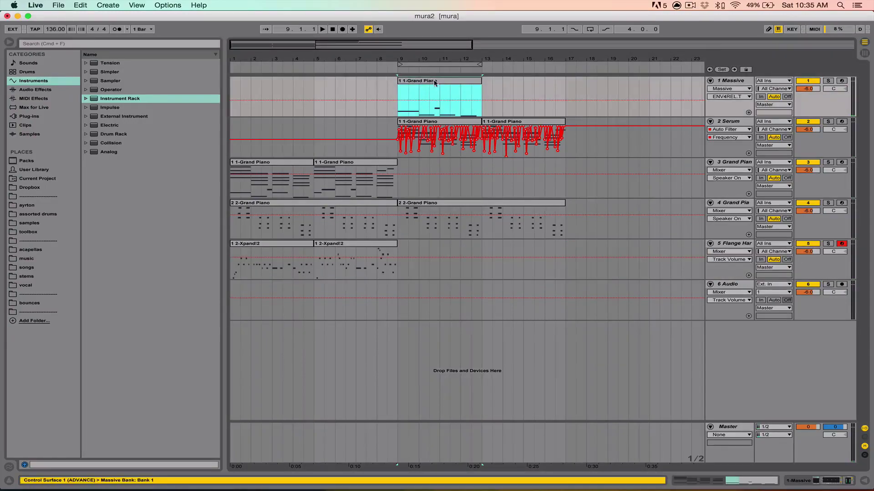
pyautogui.moveTo(507, 59); pyautogui.dragTo(504, 63)
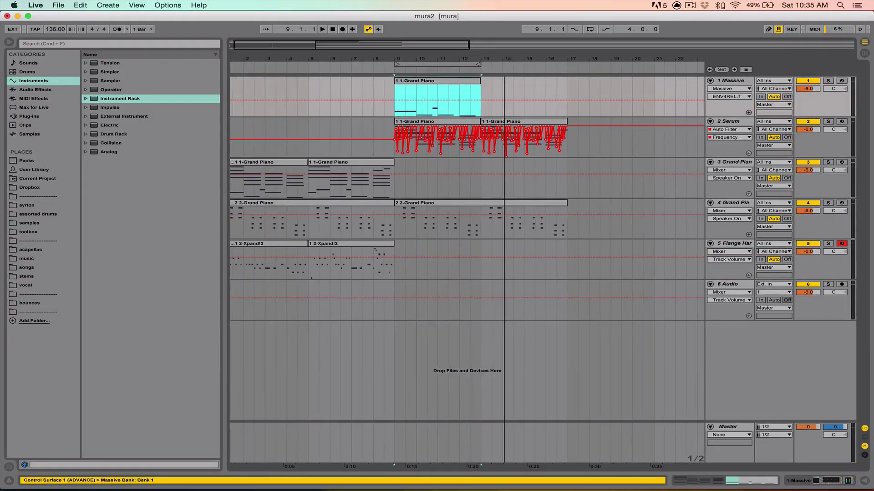
pyautogui.click(735, 82)
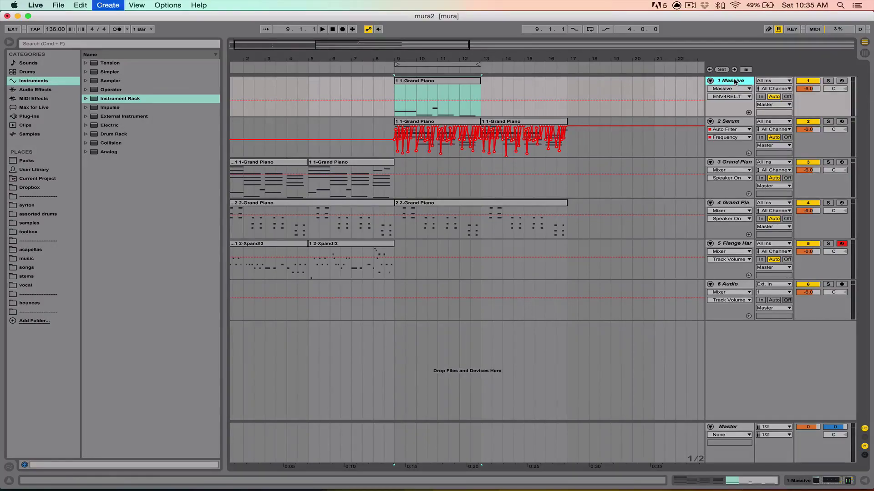
pyautogui.press('super+shift+t')
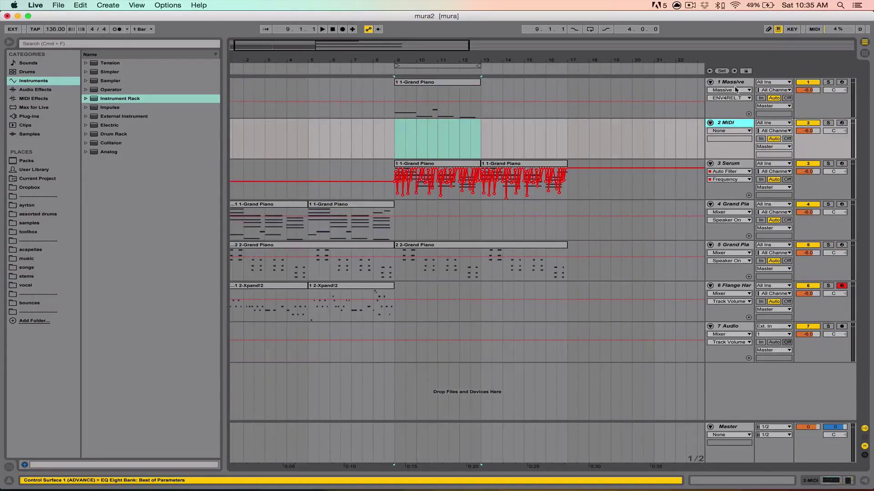
pyautogui.doubleClick(732, 123)
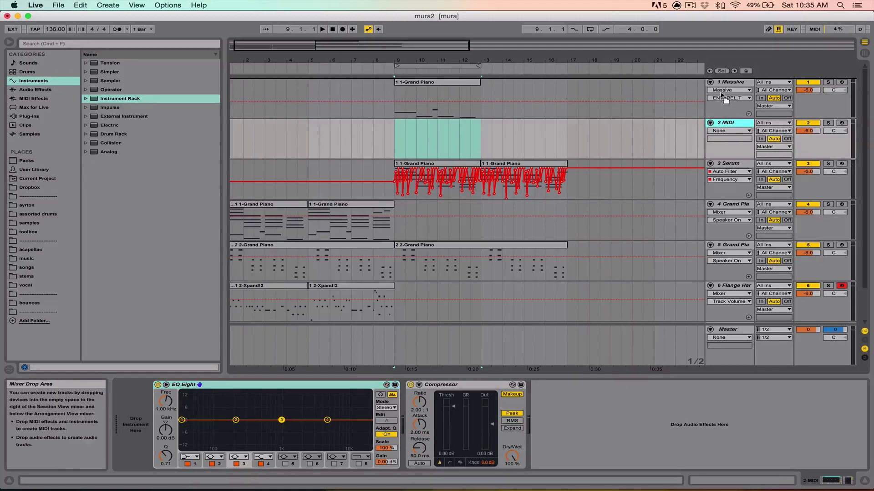
pyautogui.moveTo(724, 88); pyautogui.dragTo(723, 85)
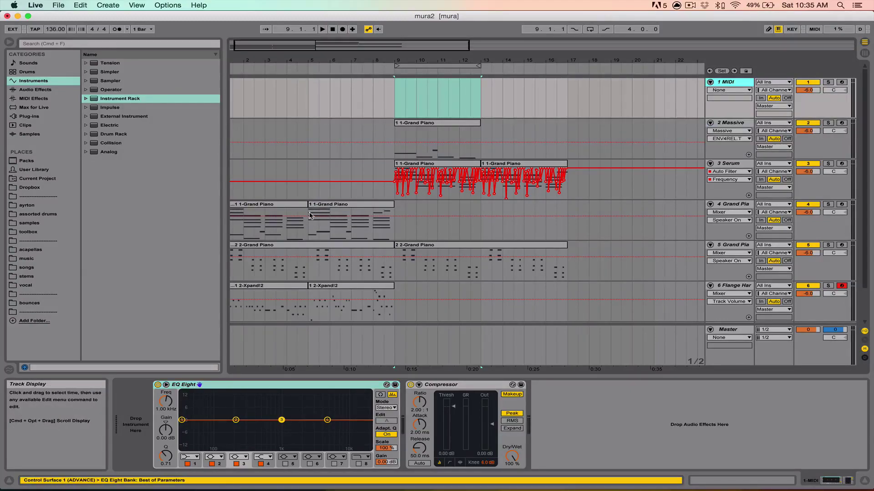
pyautogui.click(30, 224)
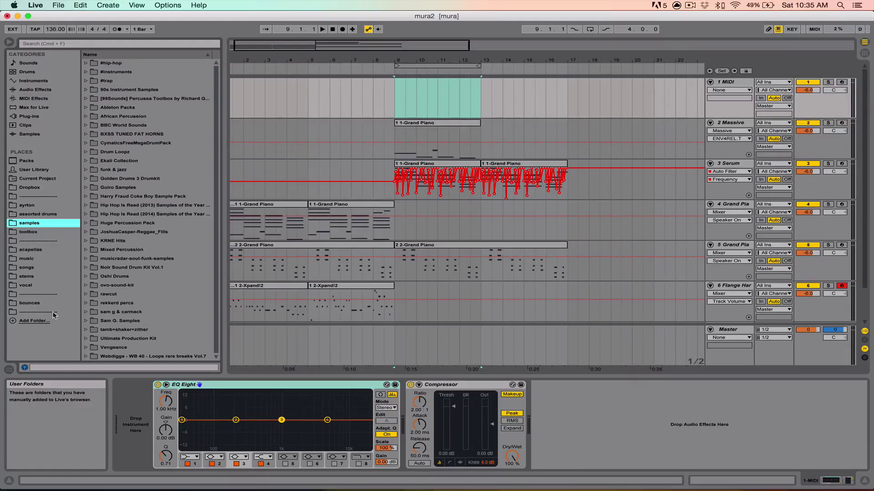
pyautogui.scroll(-1, 139, 253)
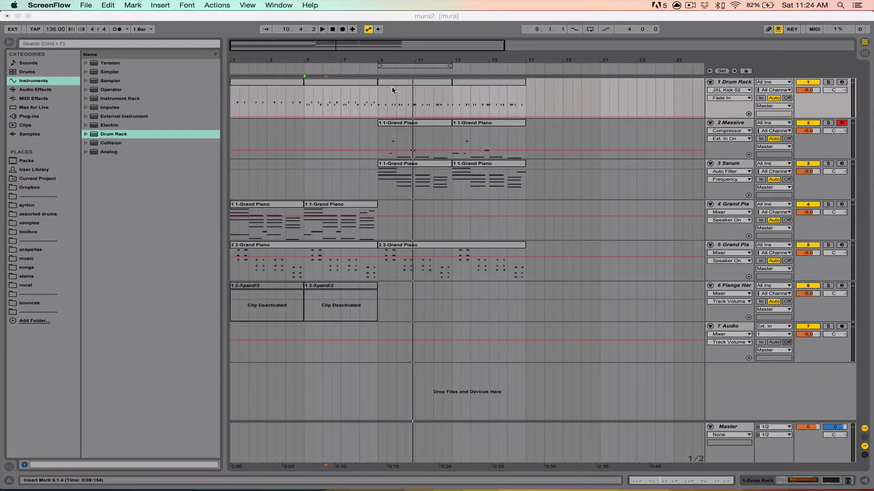
# - Open the Drum Rack track's bar 9 clip to view its kick pattern, closing the note editor when done
pyautogui.click(398, 80)
pyautogui.doubleClick(397, 80)
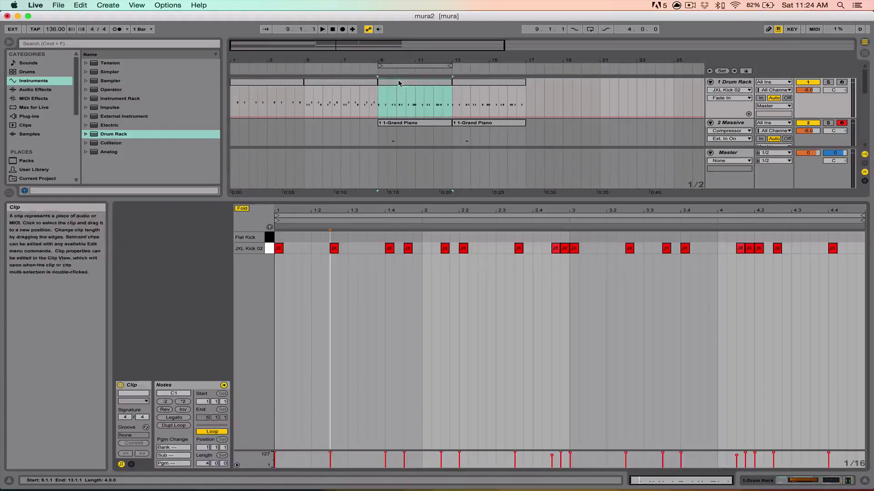
pyautogui.moveTo(404, 58); pyautogui.dragTo(403, 45)
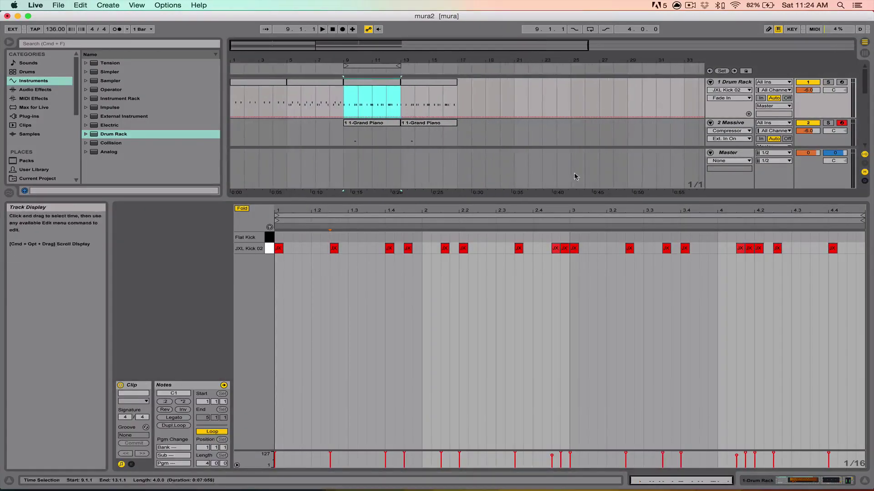
pyautogui.click(864, 479)
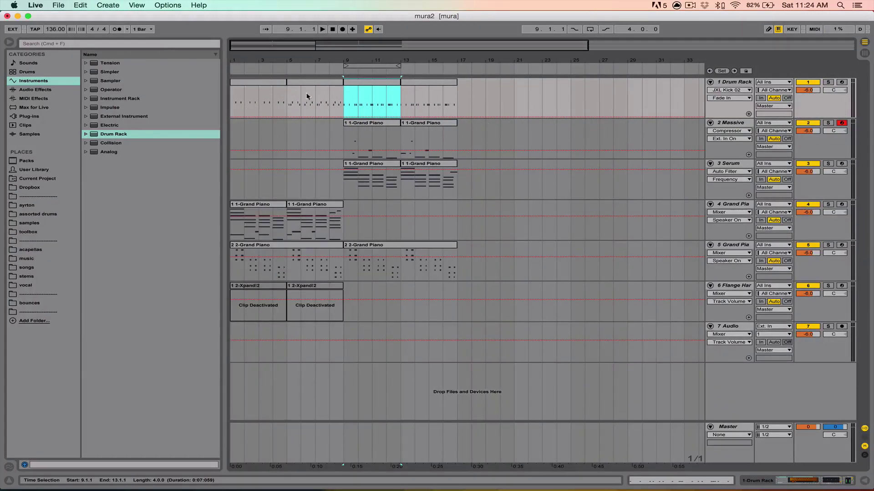
# - Point out the two deactivated Flange Harp clips and inspect the Serum track's devices, hiding the device details when done
pyautogui.moveTo(343, 301); pyautogui.dragTo(232, 306)
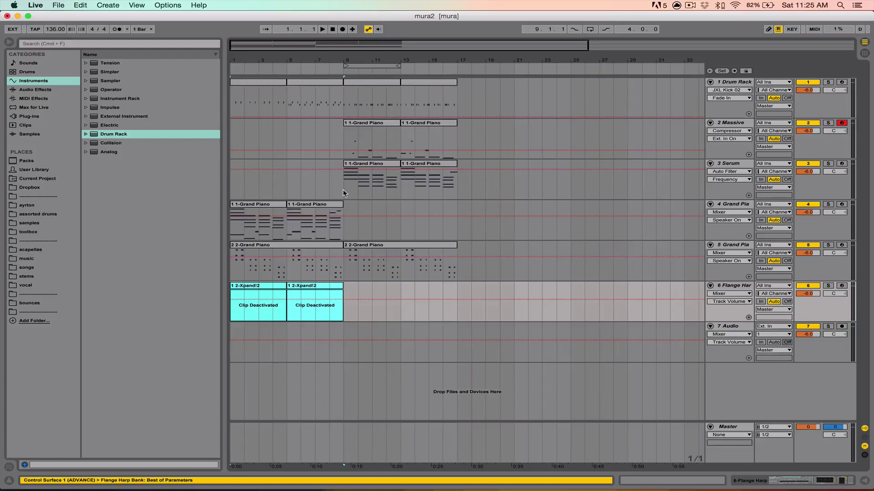
pyautogui.moveTo(343, 58); pyautogui.dragTo(378, 58)
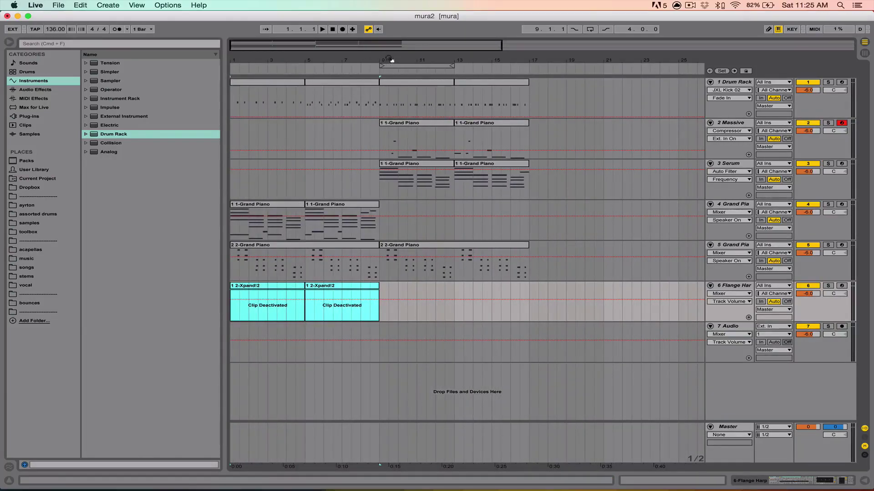
pyautogui.doubleClick(726, 167)
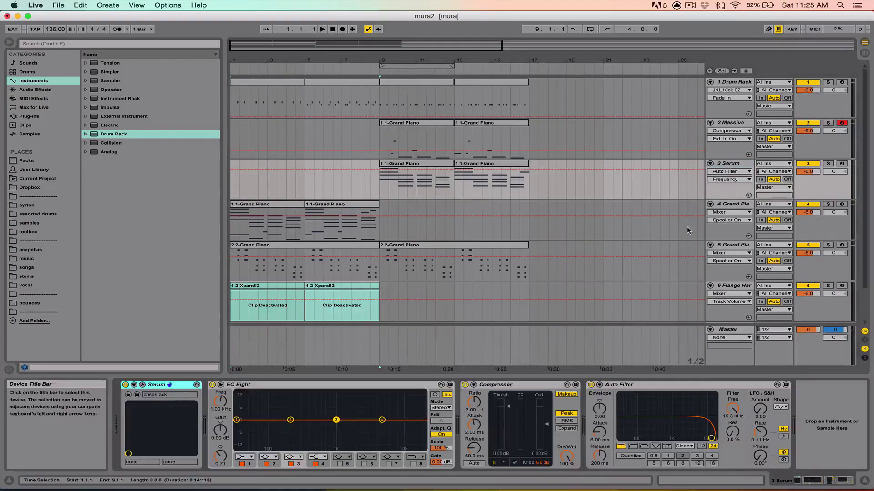
pyautogui.click(865, 481)
pyautogui.press('super+t')
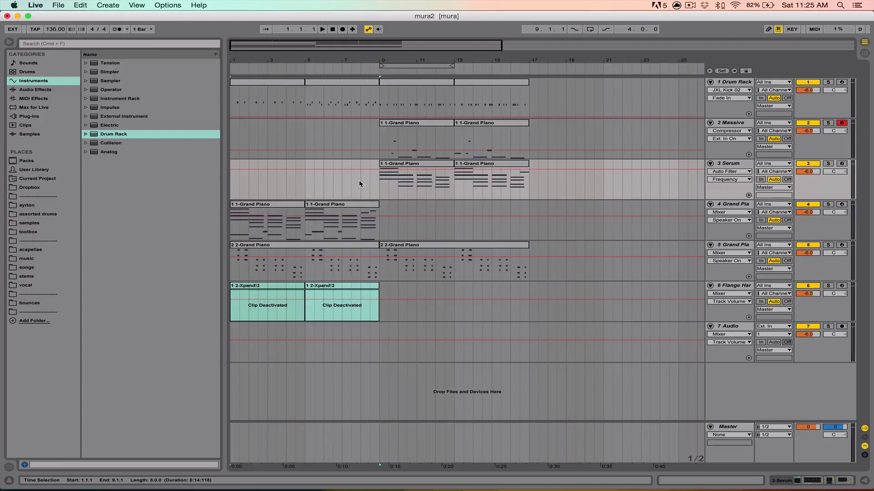
pyautogui.click(384, 185)
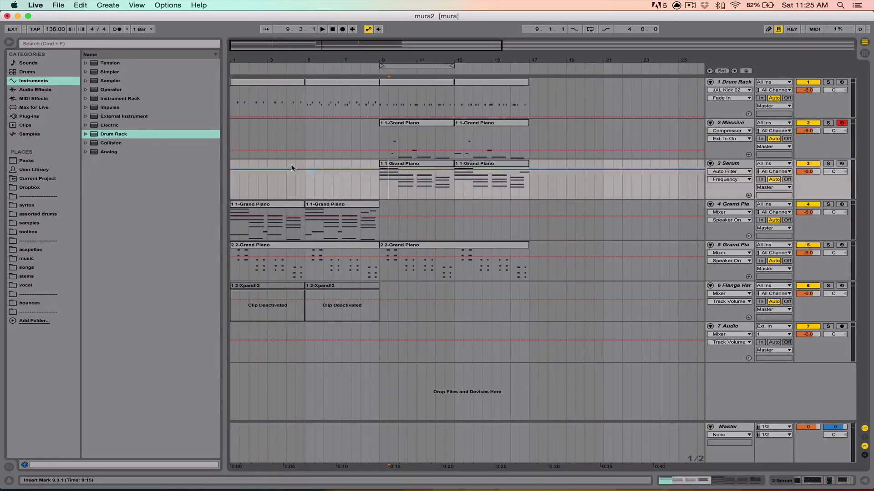
pyautogui.moveTo(298, 60); pyautogui.dragTo(298, 73)
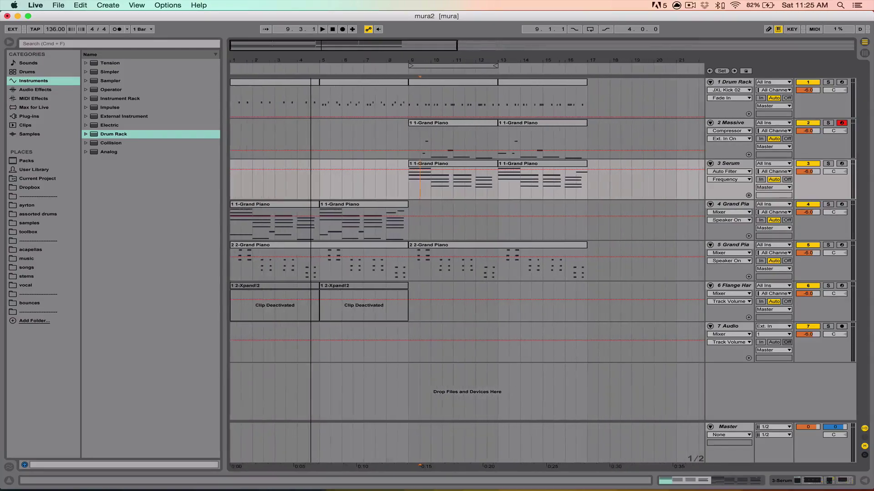
# - Open the Drum Rack track's first clip, audition its Flat Kick and JXL Kick 02 notes, and show the track's devices
pyautogui.doubleClick(291, 80)
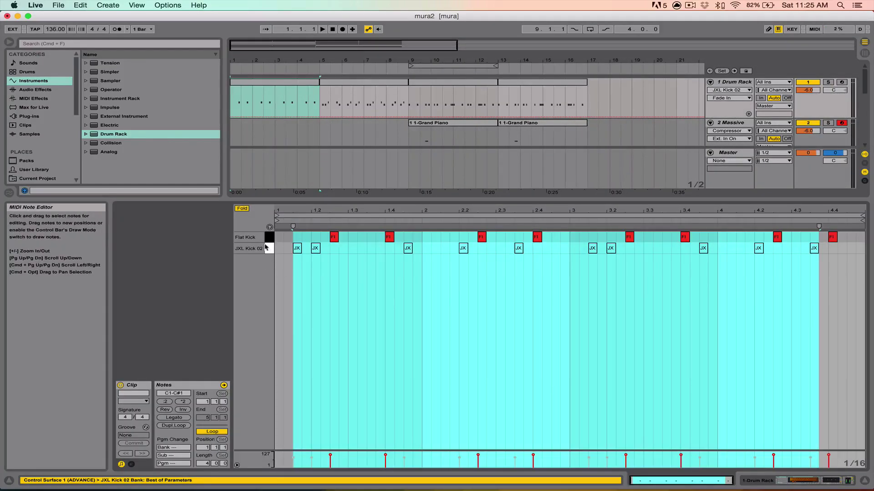
pyautogui.click(269, 237)
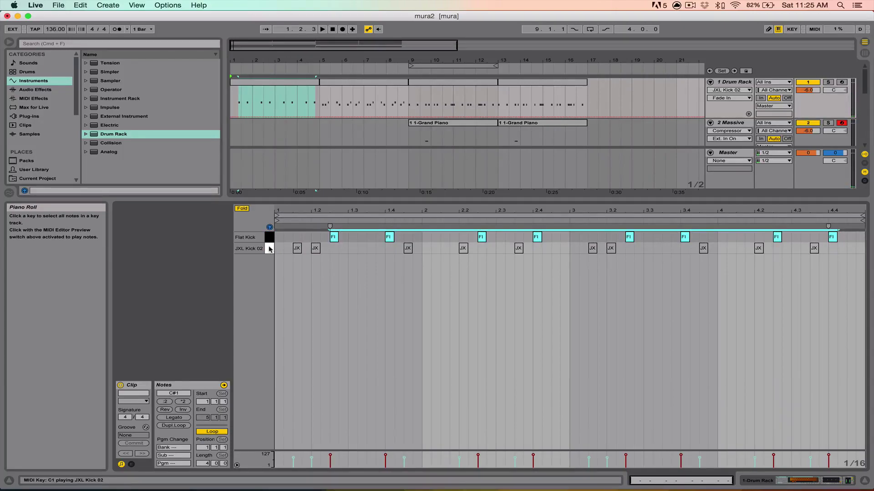
pyautogui.click(269, 249)
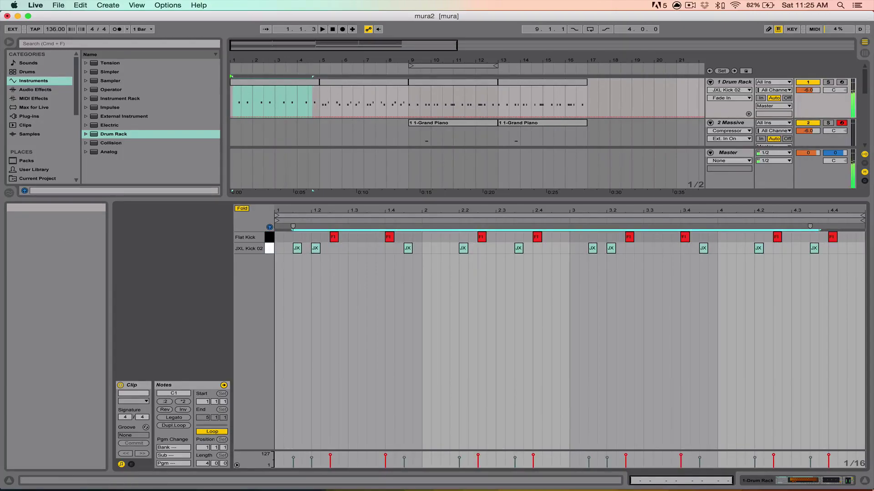
pyautogui.click(813, 477)
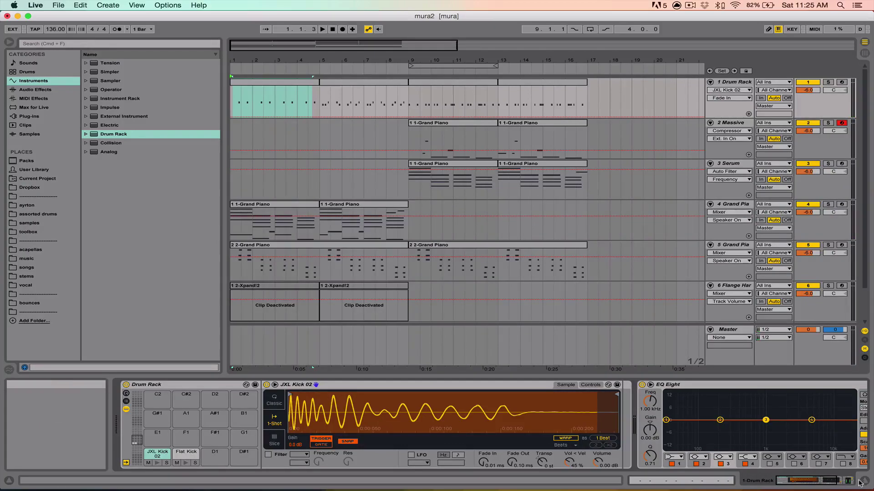
# - View the Drum Rack clips at bars 5 and 9, selecting all JXL Kick 02 notes in the bar 9 clip
pyautogui.doubleClick(383, 87)
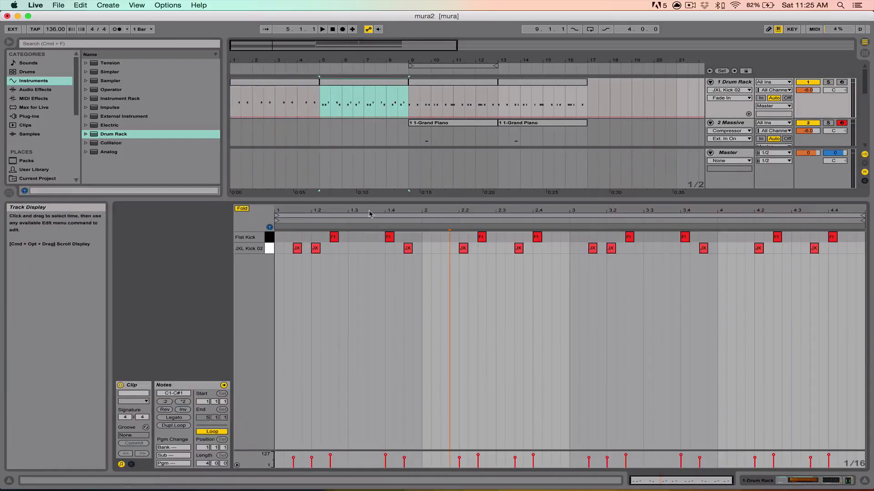
pyautogui.click(432, 82)
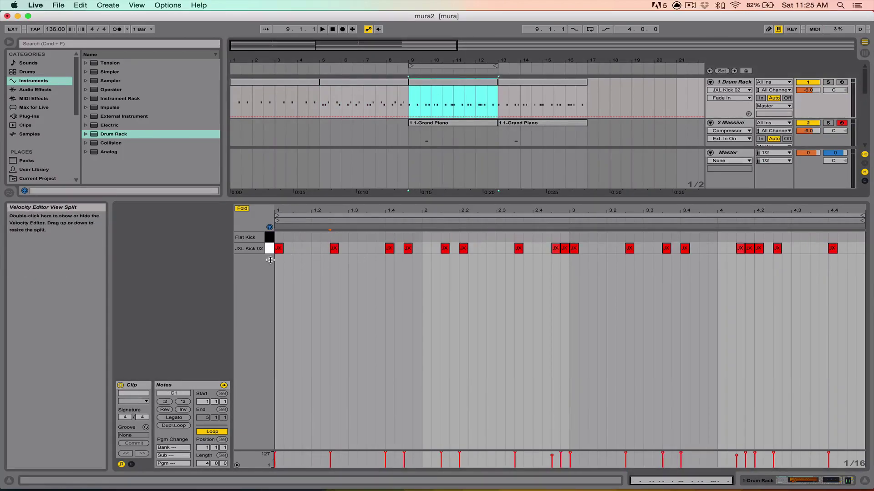
pyautogui.click(297, 307)
pyautogui.press('super+a')
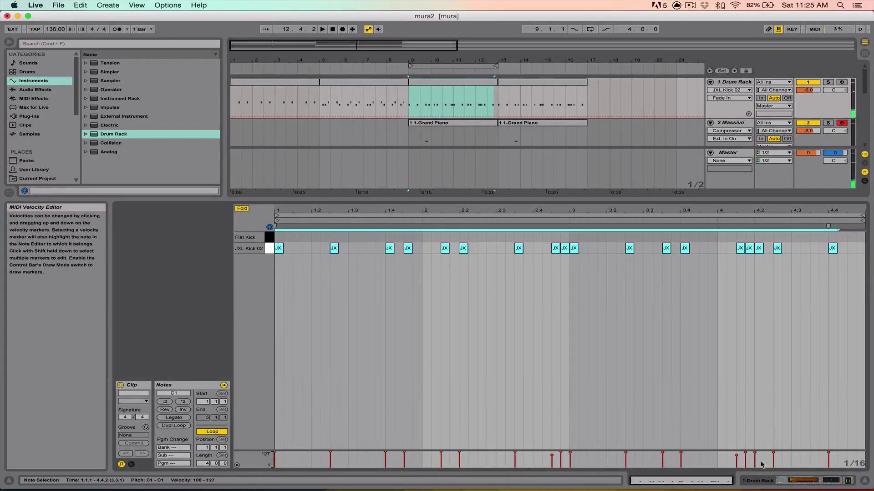
# - Arm the Drum Rack track and check the kick in the Master's enlarged Spectrum display, hiding the device details when done
pyautogui.click(803, 480)
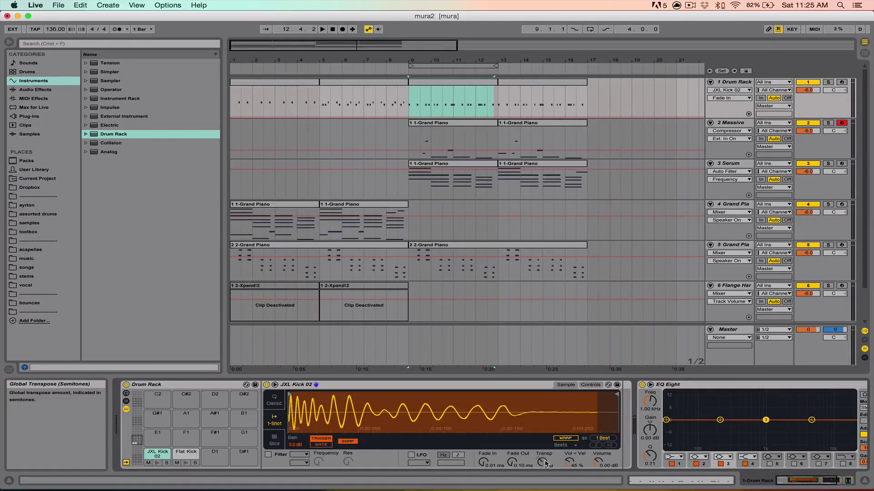
pyautogui.click(842, 83)
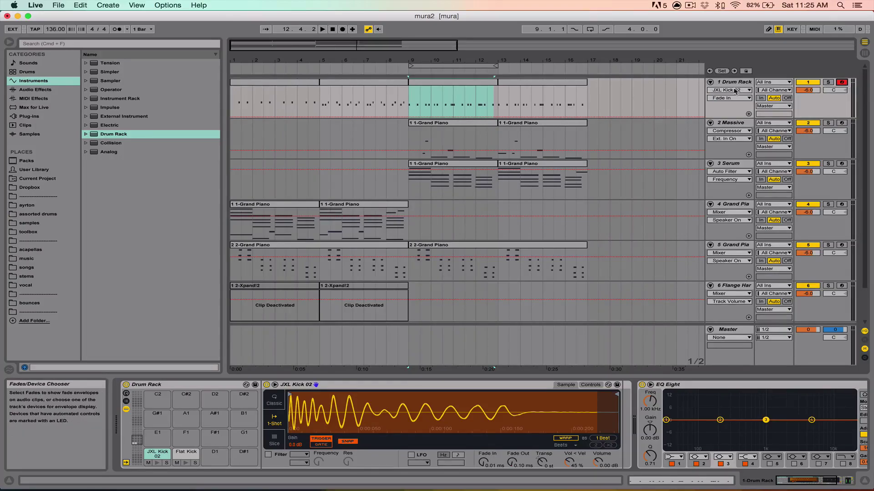
pyautogui.click(802, 345)
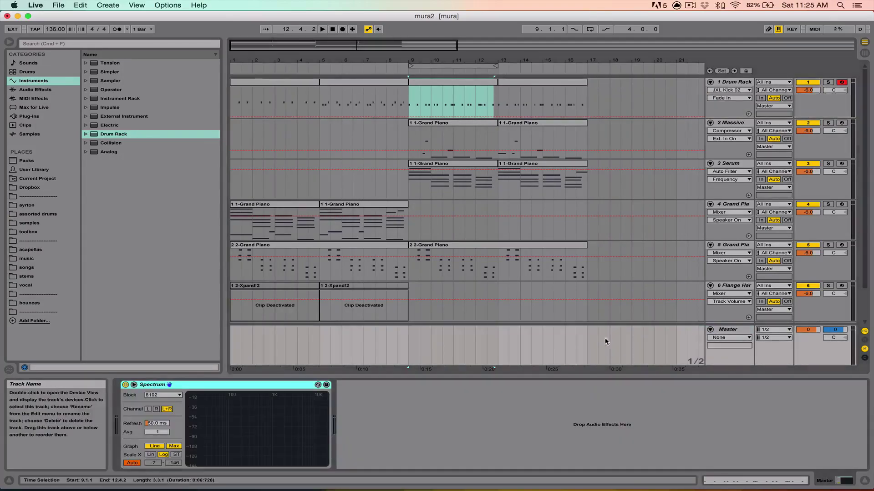
pyautogui.click(135, 386)
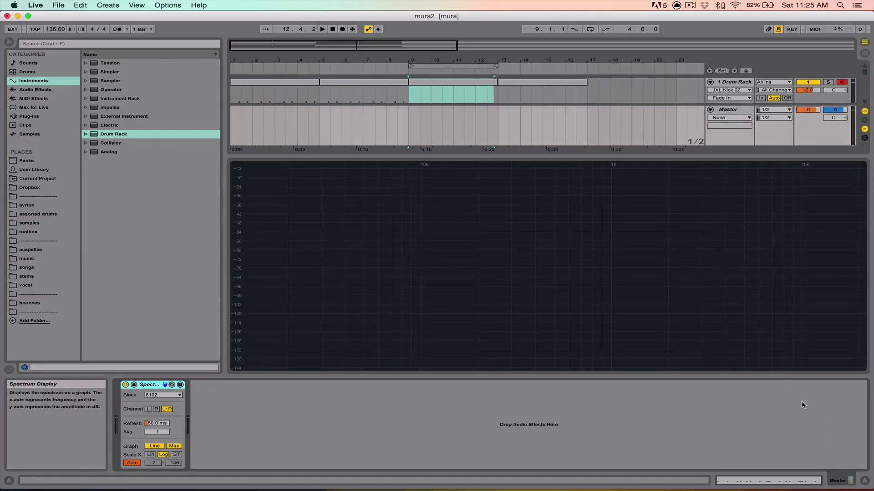
pyautogui.click(865, 481)
# - Show the Drum Rack's devices and compare the Flat Kick and JXL Kick 02 pads' samples
pyautogui.doubleClick(734, 82)
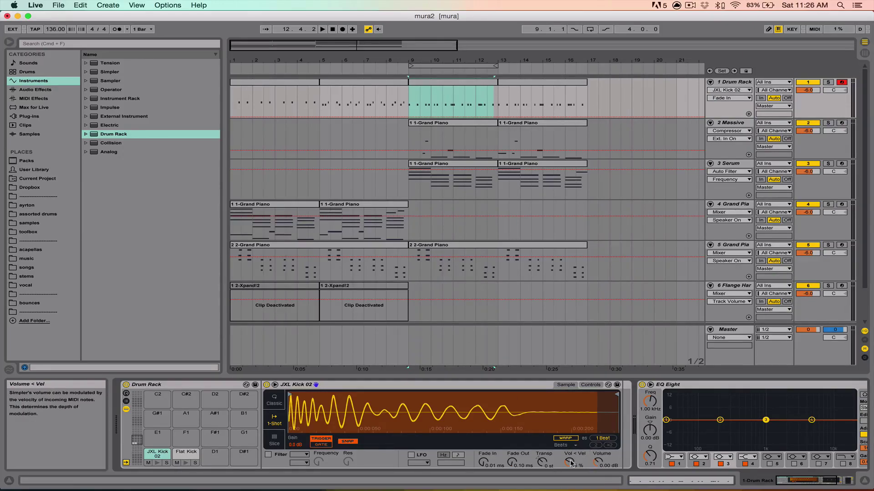
pyautogui.click(191, 454)
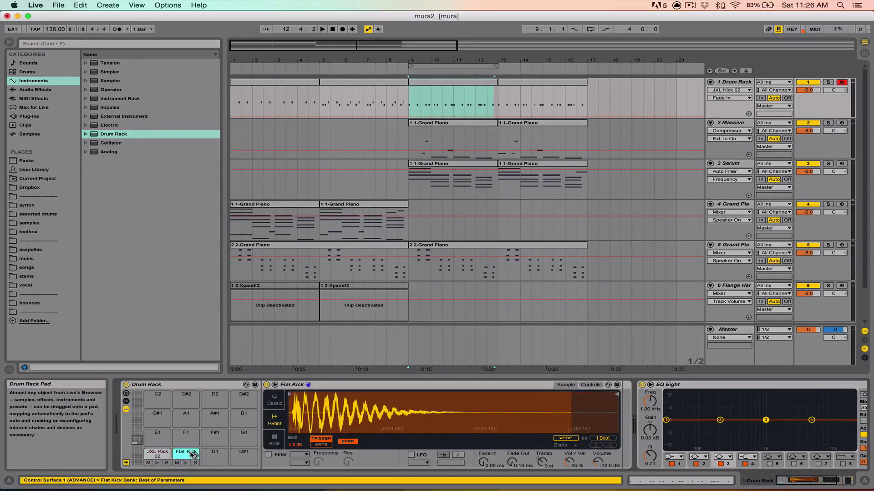
pyautogui.click(153, 457)
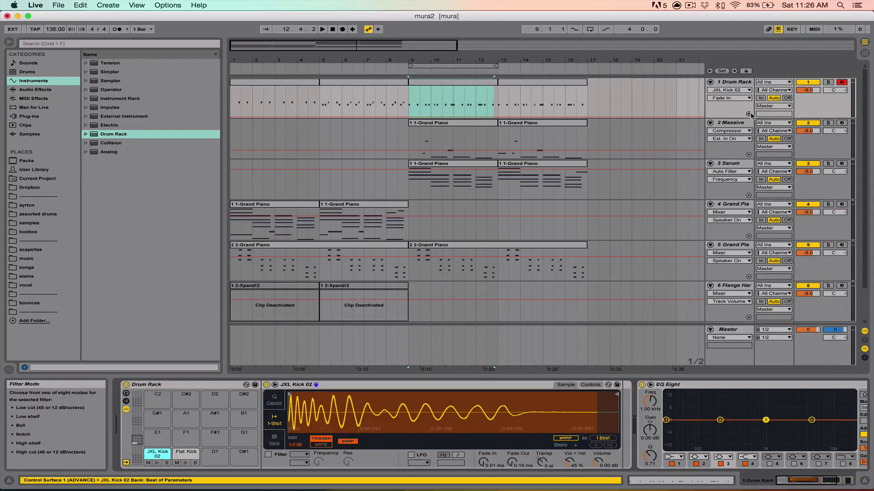
# - Play the arrangement from bar 1 into bar 12, stop playback, and select the Drum Rack clip at bar 9
pyautogui.click(245, 83)
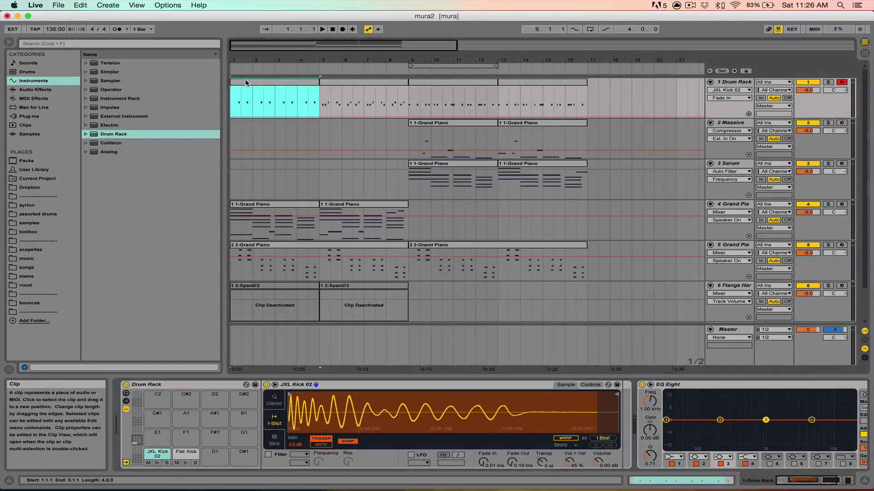
pyautogui.press('space')
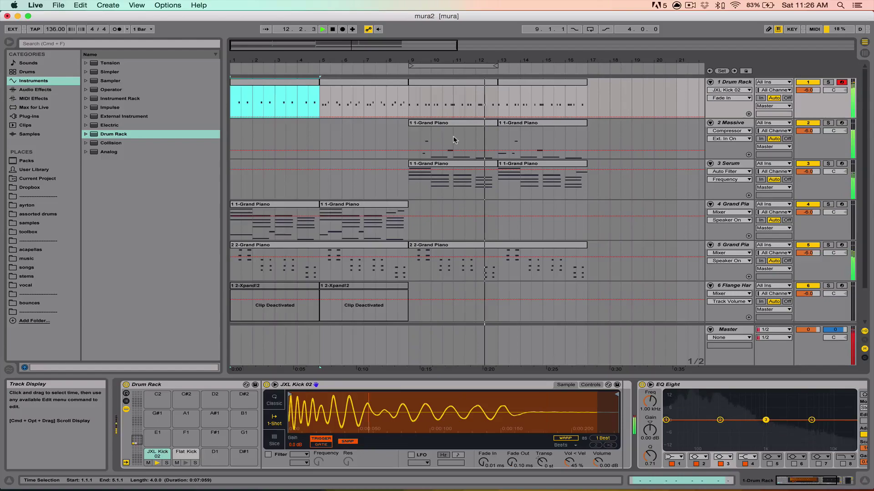
pyautogui.press('space')
pyautogui.moveTo(437, 60); pyautogui.dragTo(438, 65)
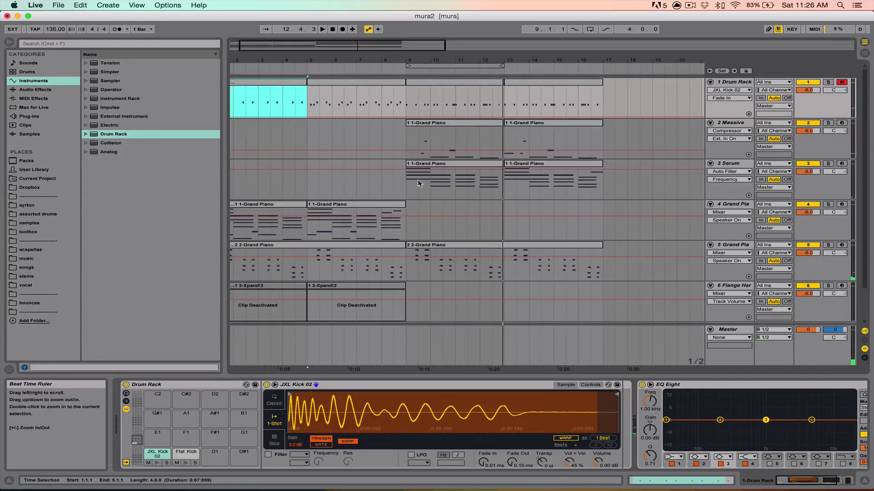
pyautogui.click(406, 95)
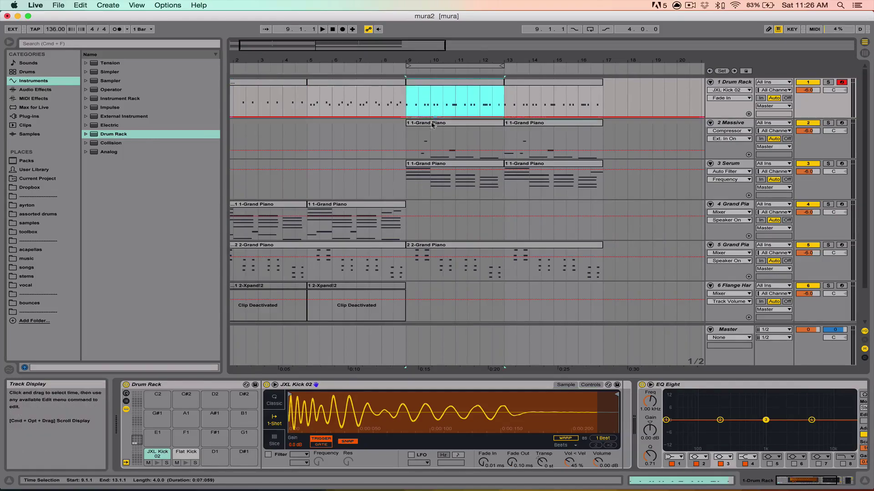
# - View the bar 9 Serum clip's devices, return to the Drum Rack's devices, solo the Drum Rack track, and play from bar 9
pyautogui.click(411, 165)
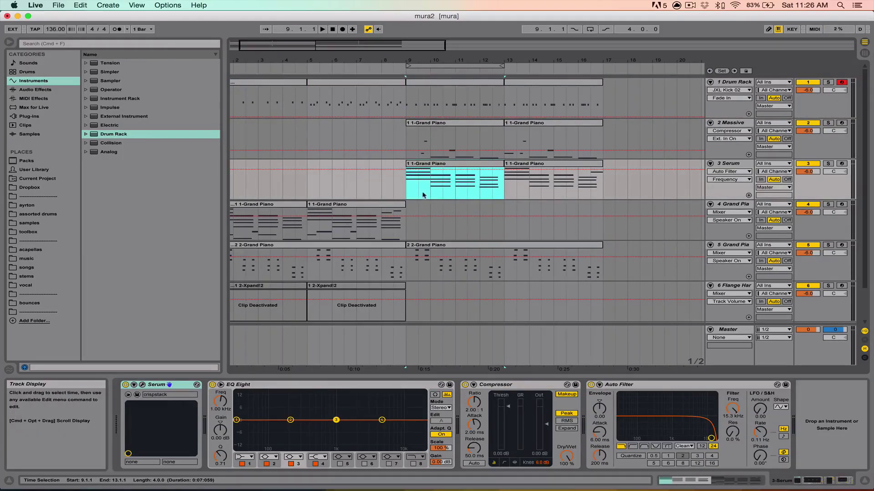
pyautogui.click(865, 481)
pyautogui.press('super+t')
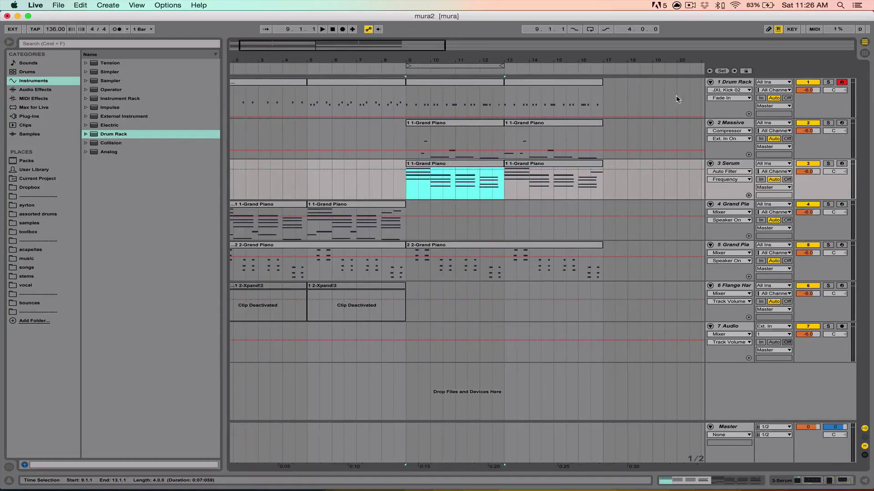
pyautogui.doubleClick(728, 84)
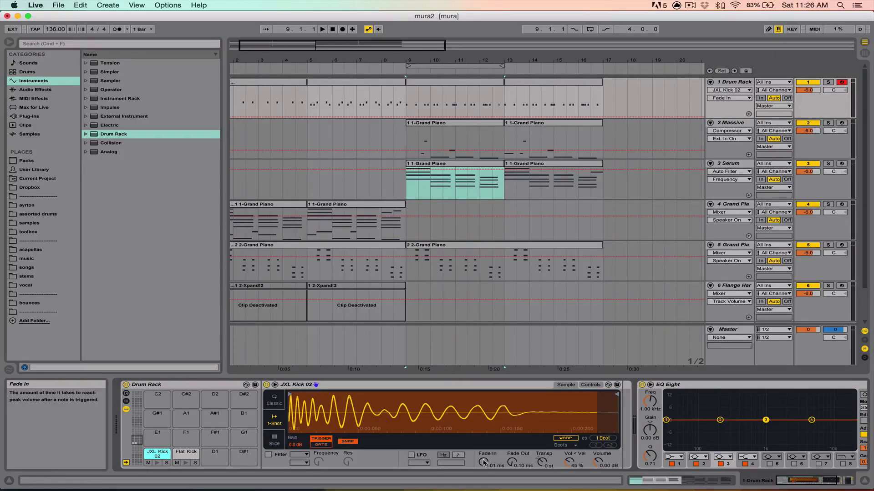
pyautogui.click(828, 82)
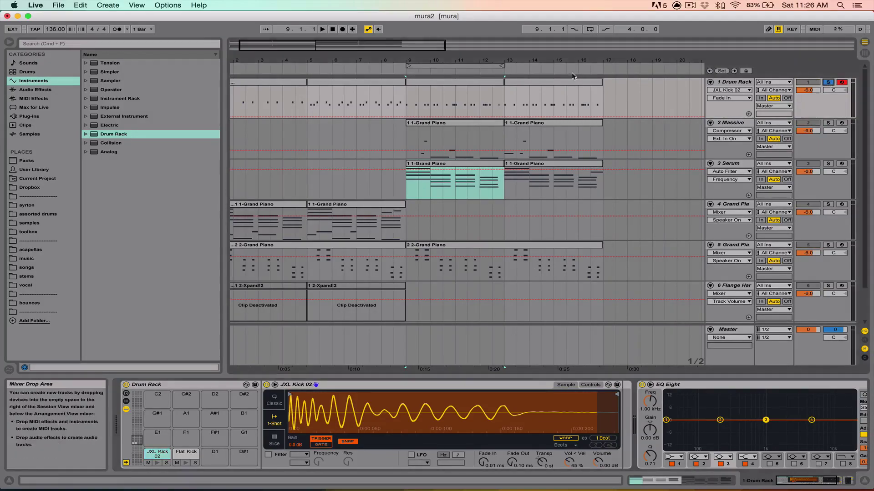
pyautogui.click(405, 111)
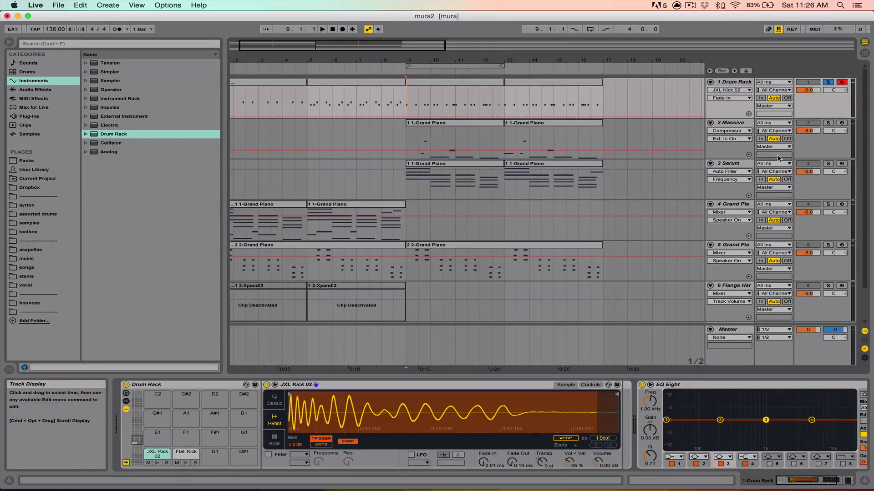
pyautogui.press('space')
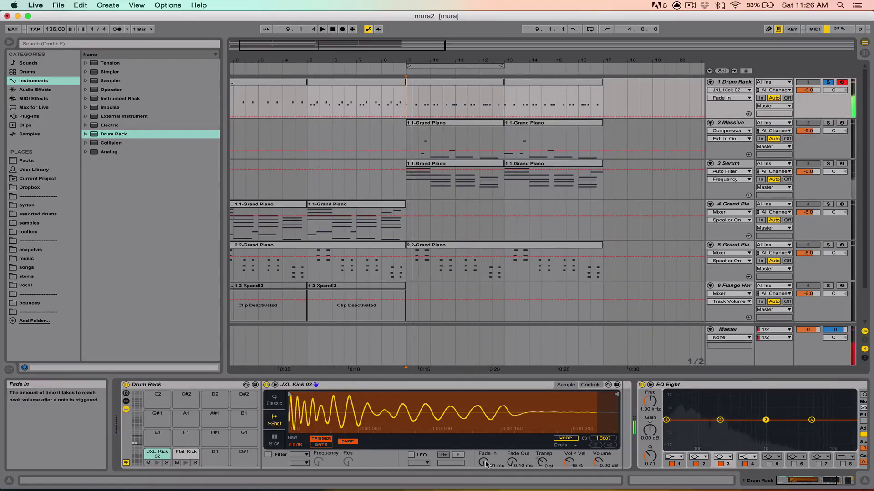
# - Set the JXL Kick 02 sample's Fade In to 27.0 ms and repeatedly audition the soloed kick from bar 9
pyautogui.moveTo(483, 462)
pyautogui.mouseDown()
pyautogui.moveTo(483, 442)
pyautogui.moveTo(483, 470)
pyautogui.mouseUp()
pyautogui.press('space')
pyautogui.press('space')
pyautogui.press('space')
pyautogui.press('space')
pyautogui.press('space')
pyautogui.press('space')
pyautogui.press('space')
pyautogui.press('space')
pyautogui.press('space')
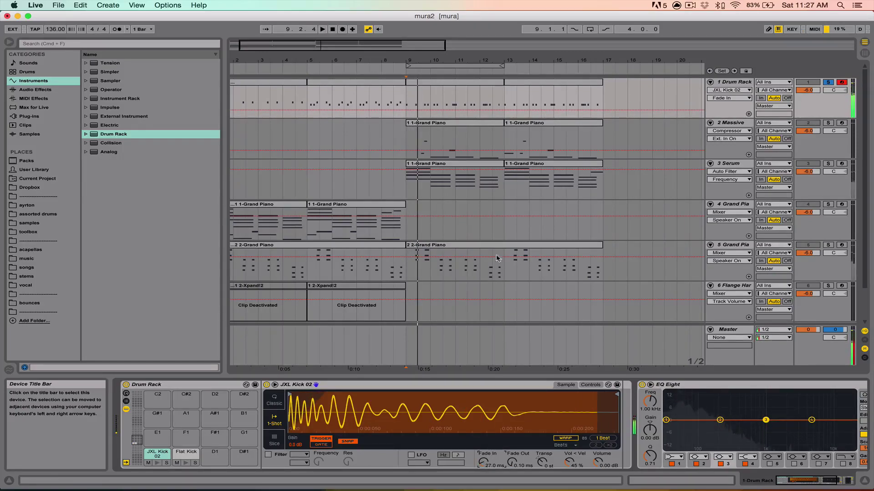
# - Play the soloed Drum Rack from bar 5, stop, and set JXL Kick 02's Fade In to 0.00 ms
pyautogui.click(310, 93)
pyautogui.press('space')
pyautogui.press('space')
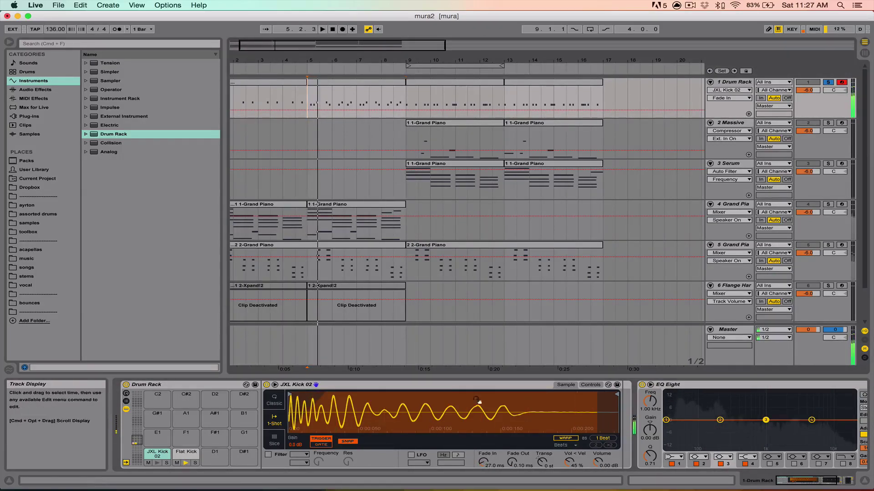
pyautogui.moveTo(484, 463); pyautogui.dragTo(483, 483)
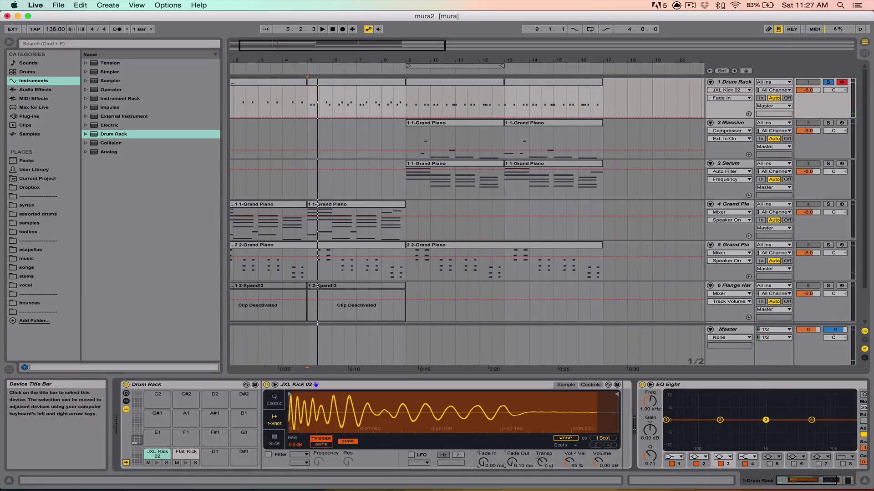
# - Automate JXL Kick 02's Fade In at 19.1 ms from bar 9, audition it, and remove the envelope's drop at bar 17
pyautogui.moveTo(405, 98)
pyautogui.mouseDown()
pyautogui.moveTo(598, 100)
pyautogui.moveTo(597, 110)
pyautogui.mouseUp()
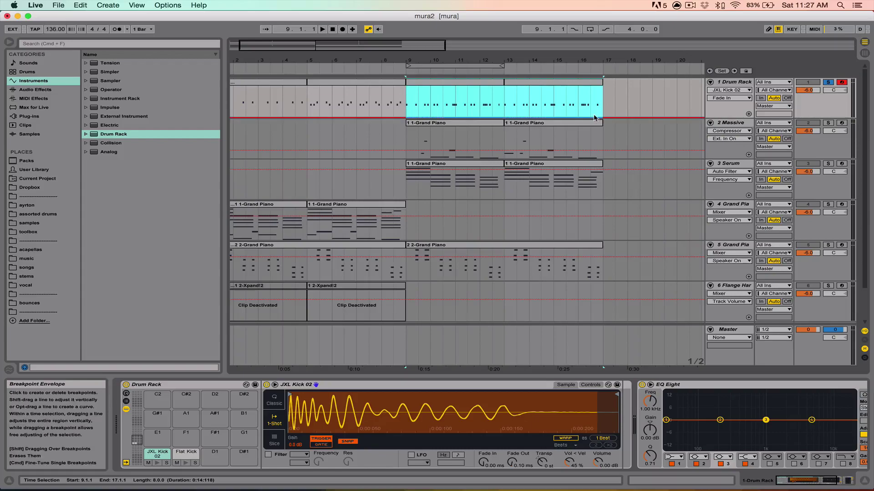
pyautogui.press('space')
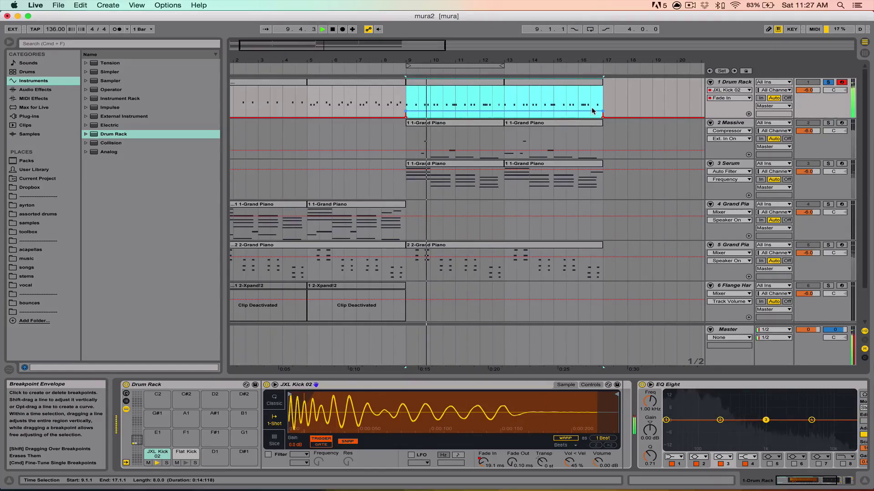
pyautogui.press('space')
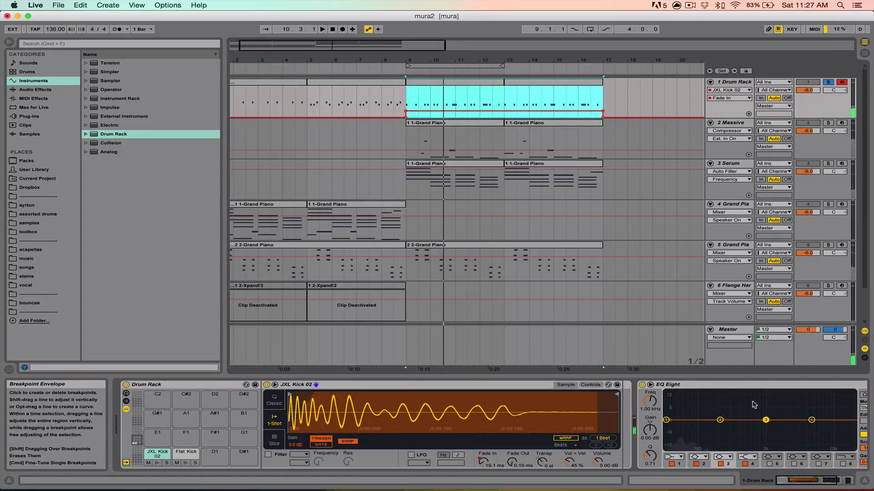
pyautogui.click(866, 482)
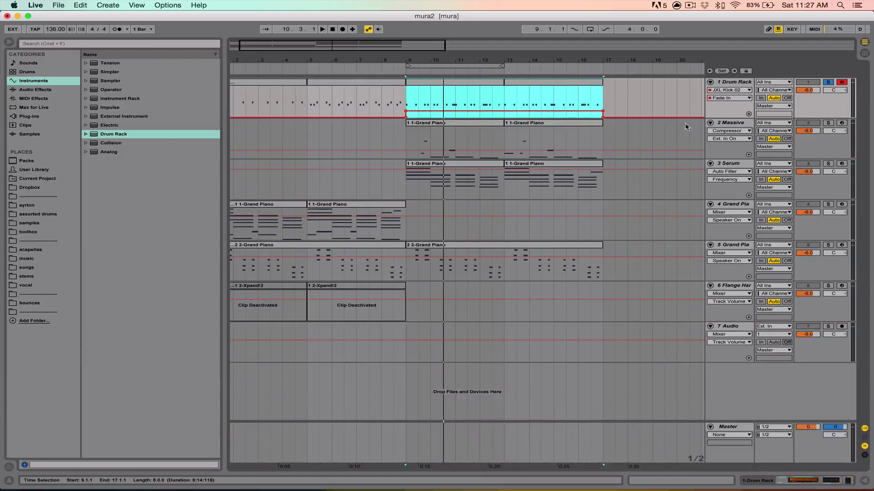
pyautogui.click(727, 82)
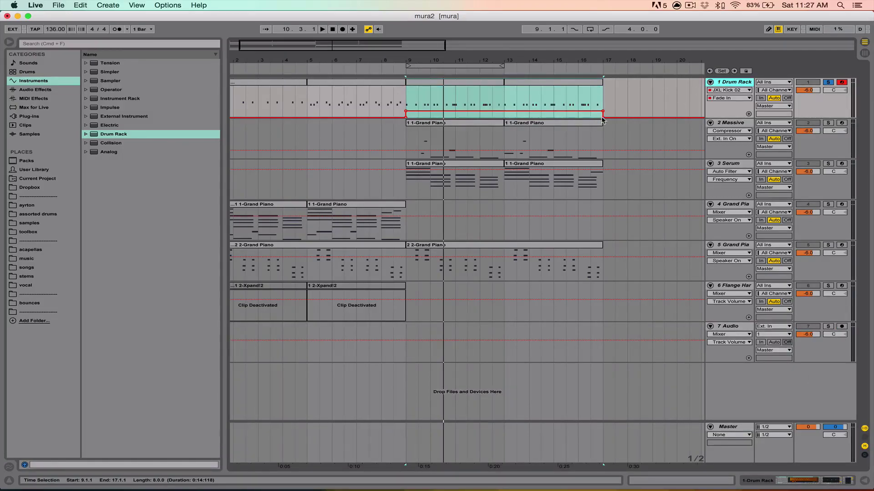
pyautogui.click(601, 117)
# - View the notes in the bar 9 Serum clip, clear the active track solos, and hide the clip details
pyautogui.doubleClick(469, 162)
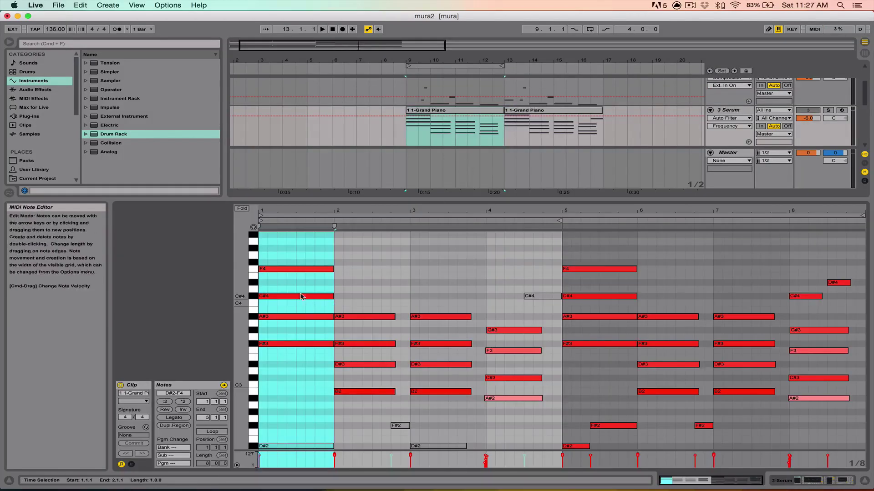
pyautogui.click(296, 245)
pyautogui.click(828, 110)
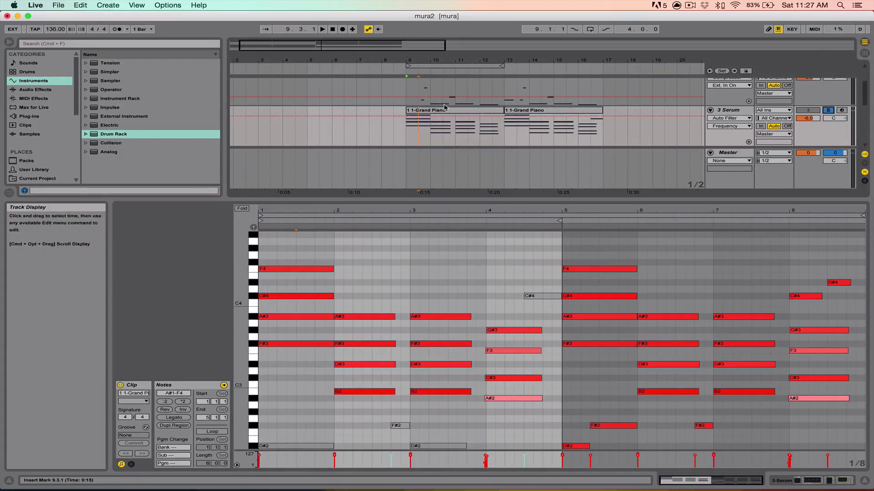
pyautogui.click(443, 120)
pyautogui.click(828, 110)
pyautogui.click(864, 481)
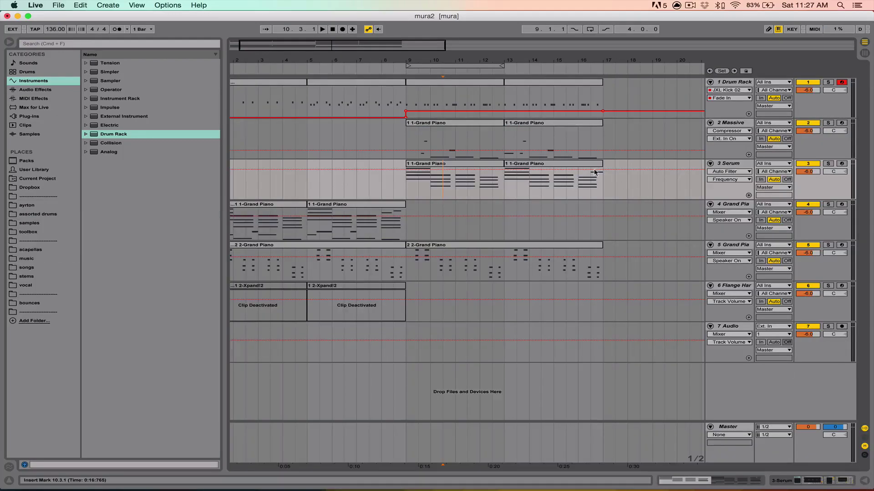
# - Play from bar 9, trim the start of the Serum clip's first F#3–F4 chord to 1.2.3, and audition the edit
pyautogui.click(425, 122)
pyautogui.press('space')
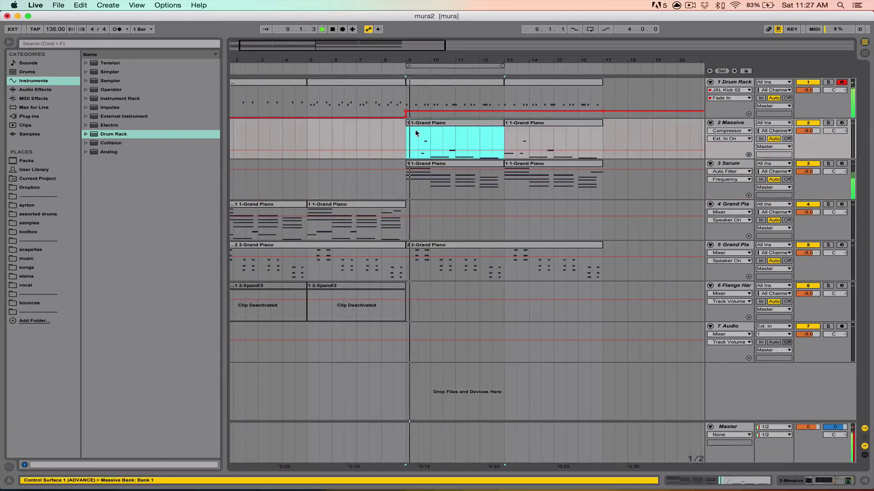
pyautogui.press('space')
pyautogui.doubleClick(423, 165)
pyautogui.moveTo(272, 252); pyautogui.dragTo(282, 342)
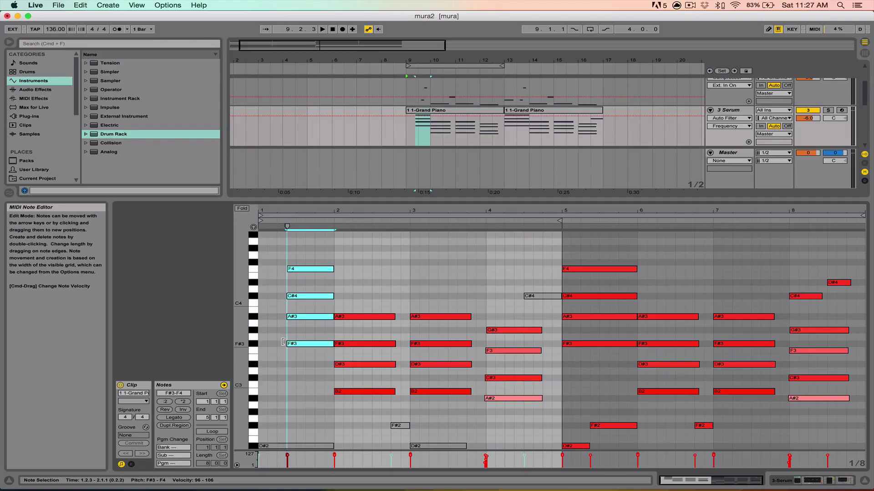
pyautogui.press('space')
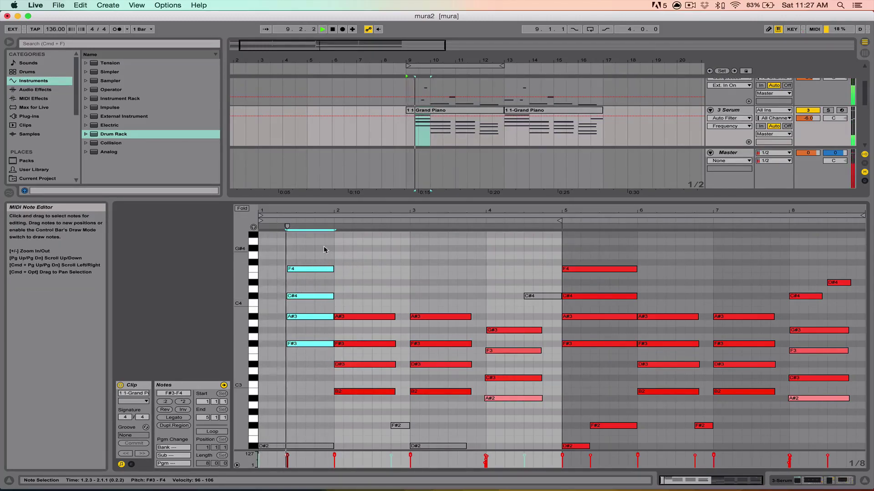
pyautogui.press('space')
# - Shorten the Serum clip's first chord to end at 1.4.1 and play the result
pyautogui.moveTo(325, 249); pyautogui.dragTo(325, 339)
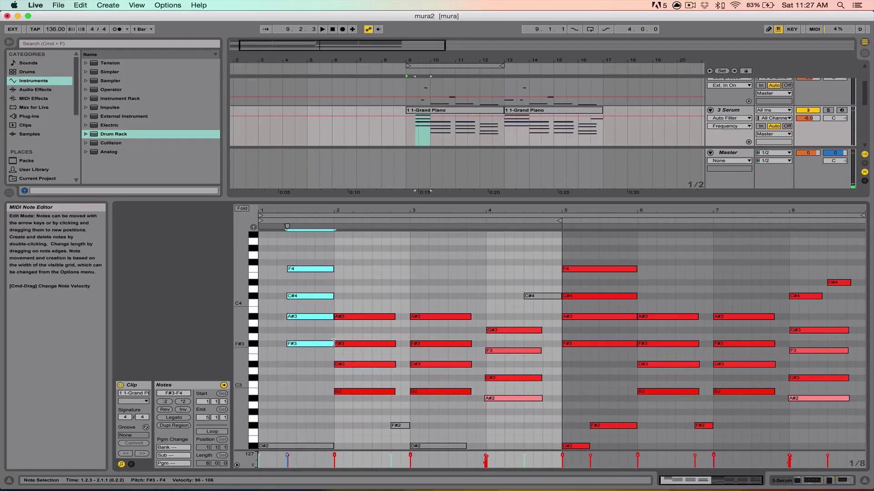
pyautogui.moveTo(325, 342); pyautogui.dragTo(313, 342)
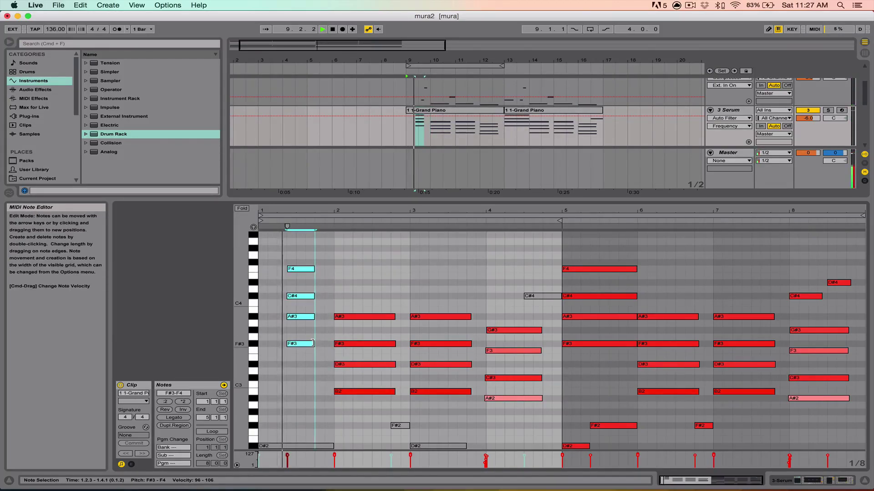
pyautogui.press('space')
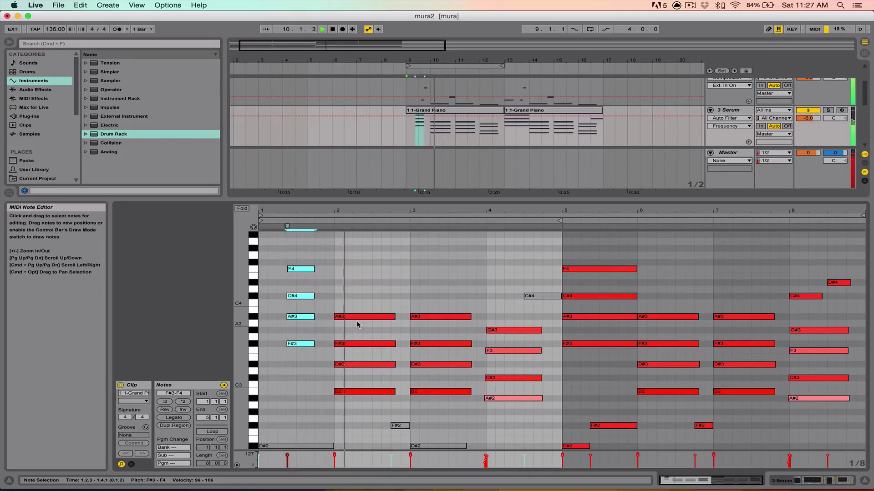
pyautogui.press('space')
# - Duplicate the first Serum chord at 1.4.1, trim the copy to end at 2.1.1, and lower its F4 to D#4
pyautogui.press('super+d')
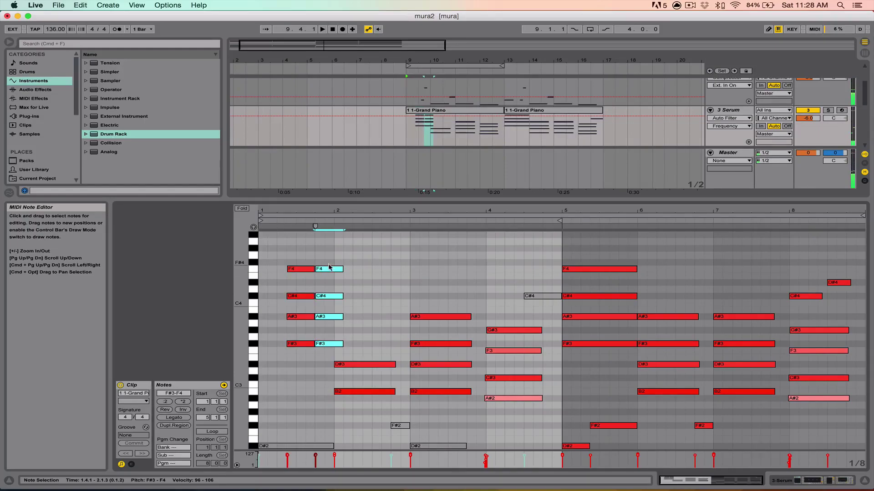
pyautogui.moveTo(341, 268); pyautogui.dragTo(323, 282)
pyautogui.click(323, 269)
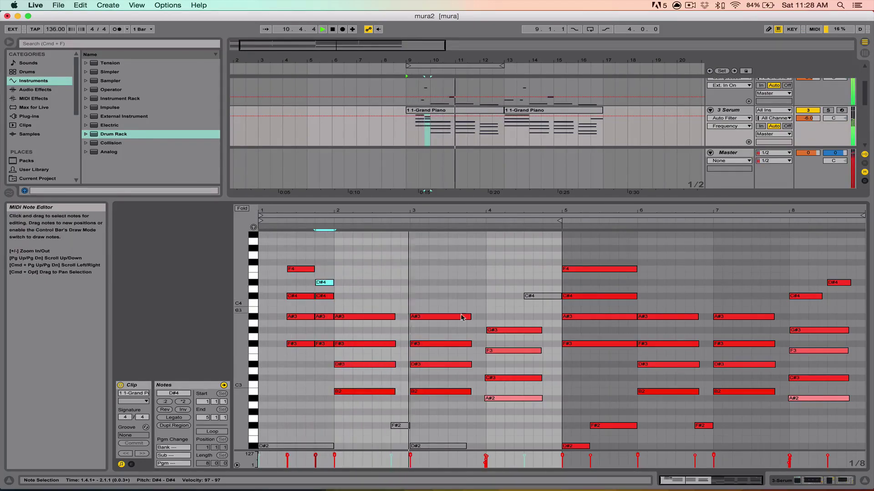
pyautogui.press('space')
# - Select the B2–A#3 chord in the Serum clip's third bar and trim its start to 3.2.3
pyautogui.moveTo(423, 266); pyautogui.dragTo(422, 388)
pyautogui.moveTo(425, 310); pyautogui.dragTo(426, 399)
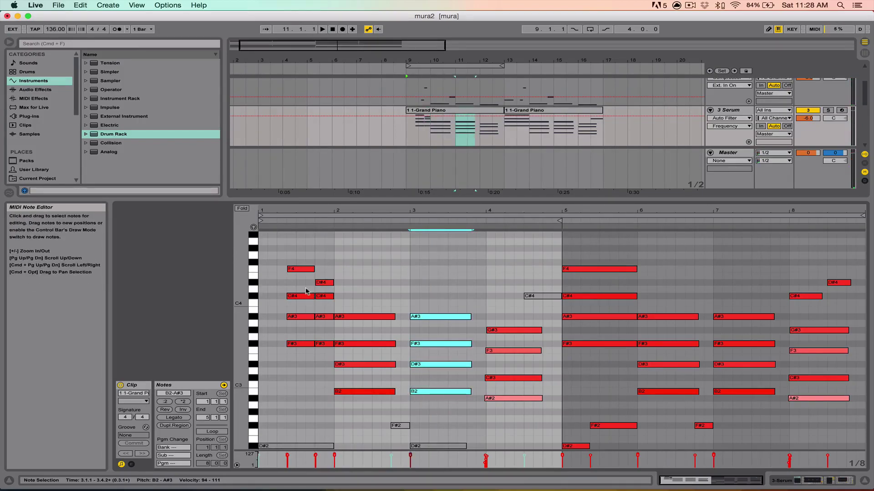
pyautogui.moveTo(268, 245); pyautogui.dragTo(336, 242)
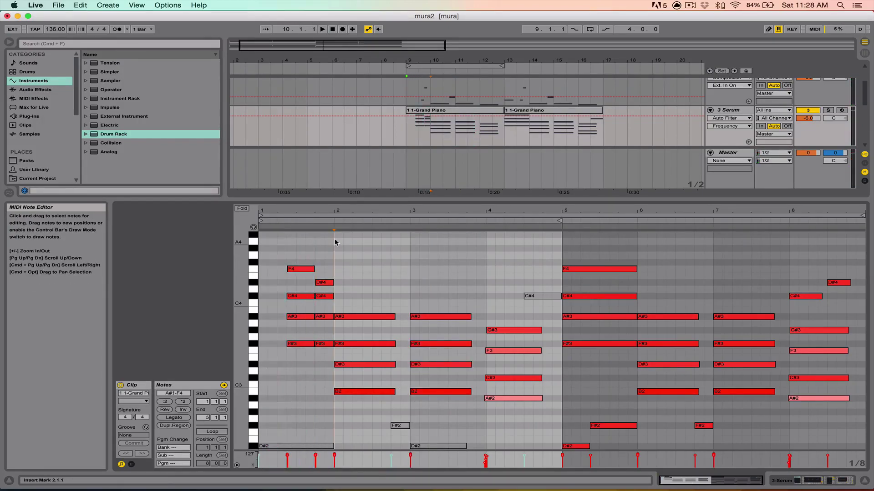
pyautogui.moveTo(263, 241); pyautogui.dragTo(335, 249)
pyautogui.click(296, 244)
pyautogui.click(400, 297)
pyautogui.moveTo(420, 312); pyautogui.dragTo(438, 391)
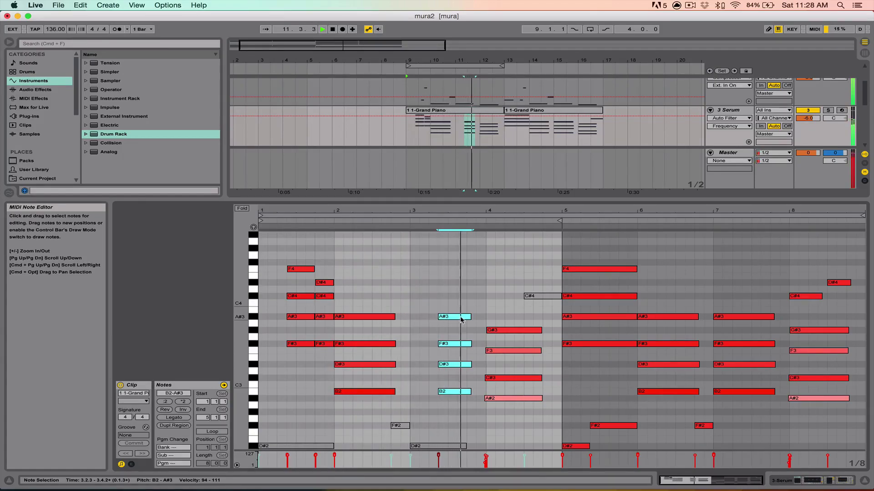
# - Shorten the Serum clip's third-bar chord from its end and duplicate it at about 3.4.1
pyautogui.press('space')
pyautogui.moveTo(472, 317)
pyautogui.mouseDown()
pyautogui.moveTo(458, 316)
pyautogui.moveTo(475, 319)
pyautogui.mouseUp()
pyautogui.press('super+d')
# - Audition the edited chords and duplicate the bar 9 Serum clip over the one at bar 13
pyautogui.press('space')
pyautogui.click(433, 235)
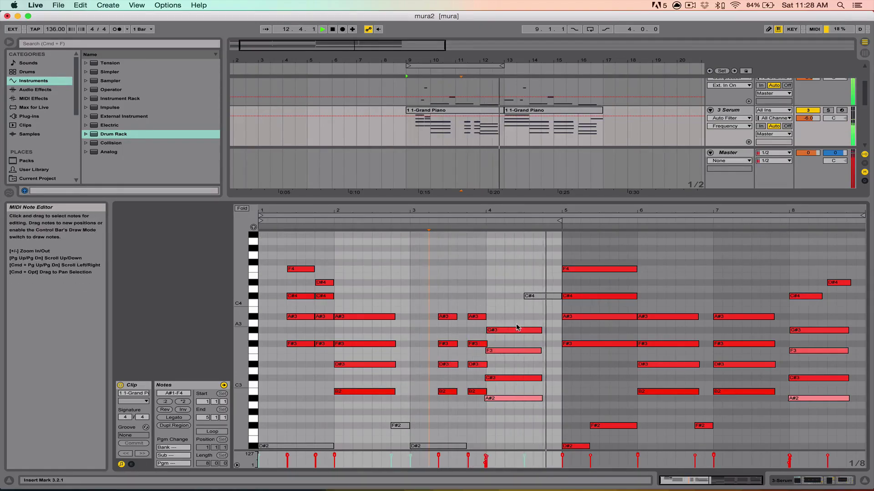
pyautogui.click(483, 109)
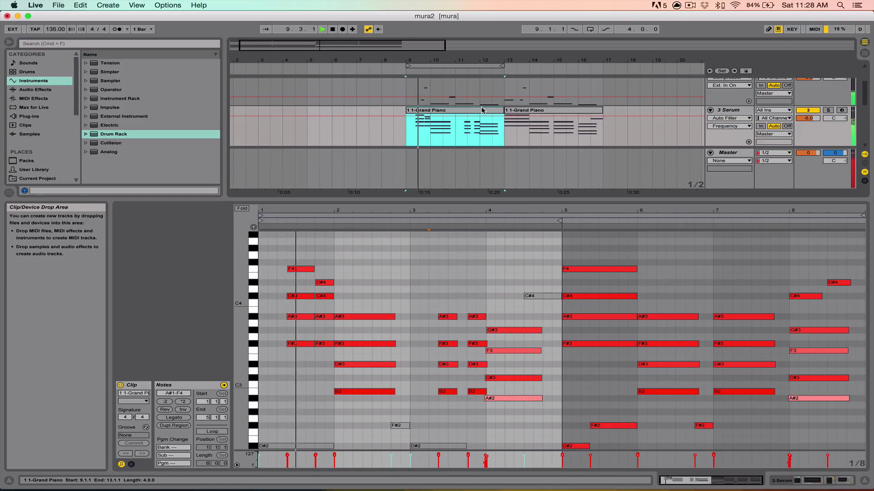
pyautogui.press('super+d')
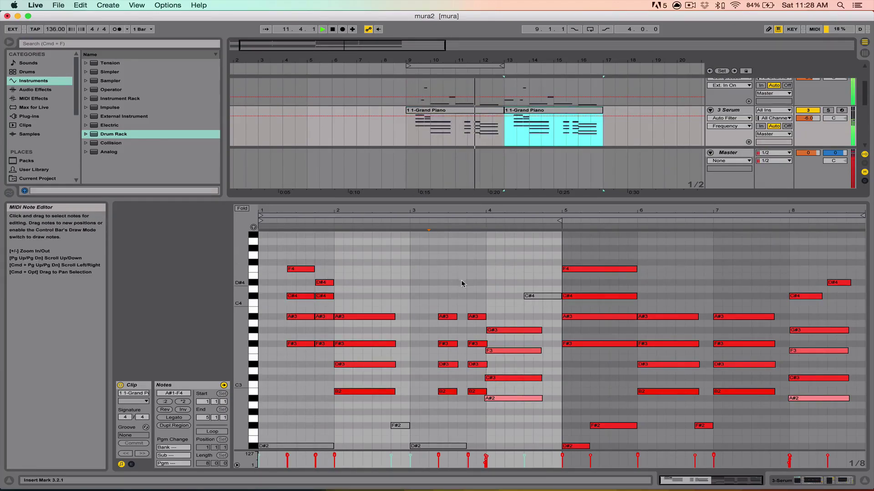
# - In the bar 13 Serum clip, raise the A#3 in the short chord at about 3.4.1 to C#4 and audition it
pyautogui.click(475, 320)
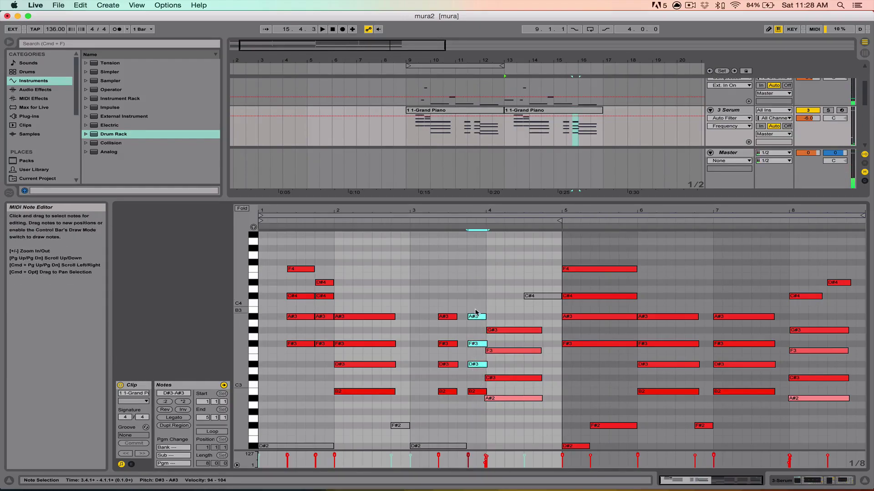
pyautogui.moveTo(475, 320); pyautogui.dragTo(472, 304)
pyautogui.press('space')
pyautogui.moveTo(473, 308); pyautogui.dragTo(473, 302)
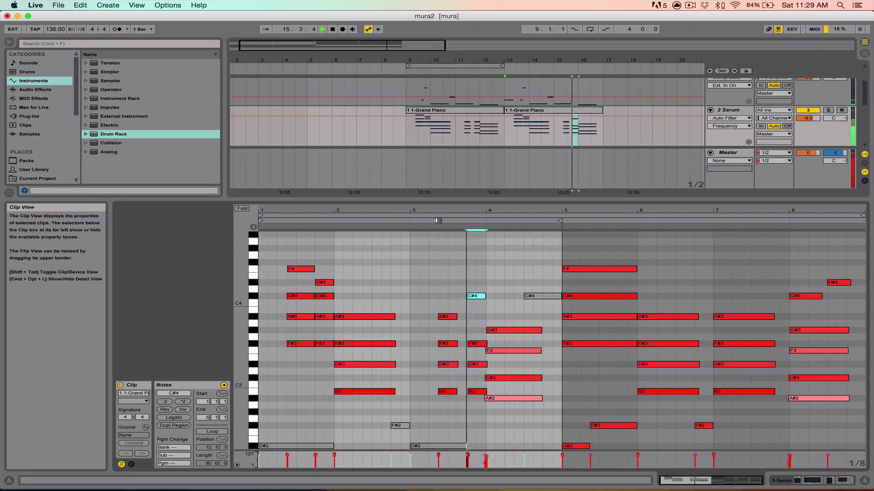
pyautogui.click(468, 328)
pyautogui.moveTo(472, 361); pyautogui.dragTo(475, 395)
pyautogui.press('space')
pyautogui.click(489, 391)
pyautogui.moveTo(470, 364); pyautogui.dragTo(484, 388)
# - Play the bar 13 Serum clip with its fourth-bar chord selected, and add a short F#3 note at 4.3.3
pyautogui.moveTo(504, 318); pyautogui.dragTo(510, 407)
pyautogui.press('space')
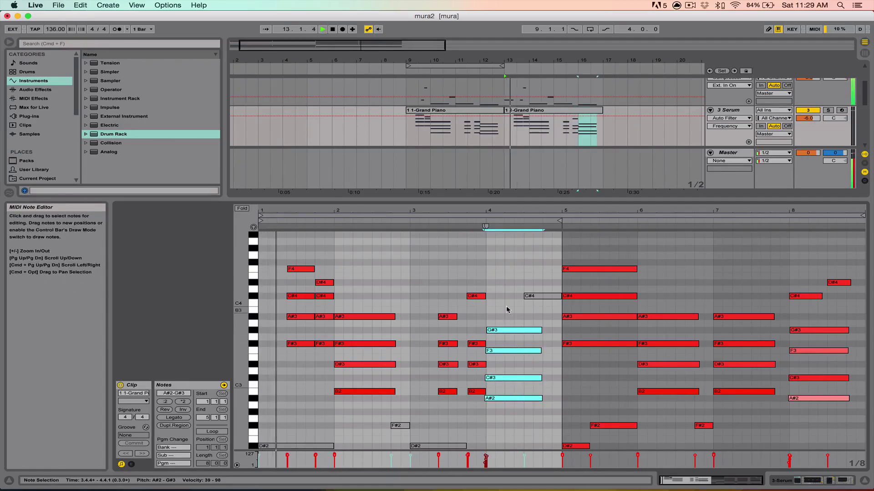
pyautogui.doubleClick(538, 344)
pyautogui.press('space')
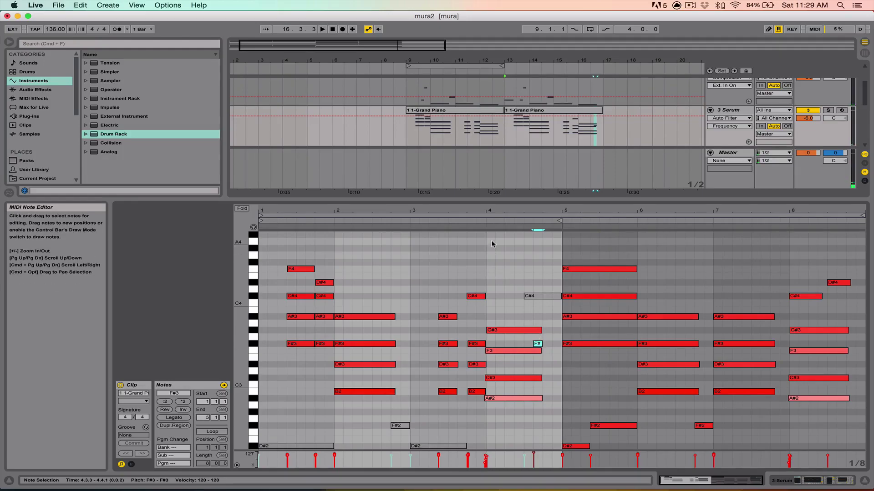
# - In the bar 13 Serum clip, end G#3 at 4.3.1, stretch F#3 from there to 5.1.1, and extend the lower fourth-bar notes to 5.1.1
pyautogui.press('space')
pyautogui.press('space')
pyautogui.moveTo(539, 345); pyautogui.dragTo(524, 329)
pyautogui.moveTo(534, 420); pyautogui.dragTo(560, 350)
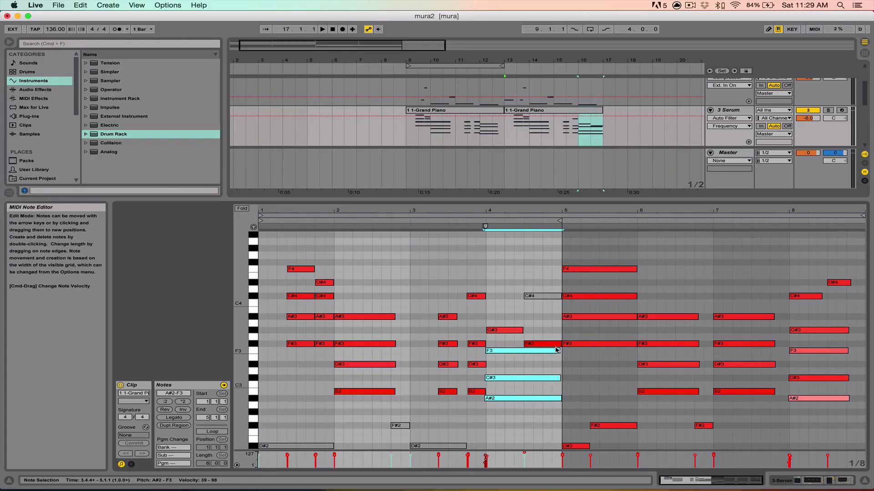
# - Compare the fourth-bar G#3 with the following F#3 in the bar 13 Serum clip
pyautogui.click(521, 322)
pyautogui.click(530, 342)
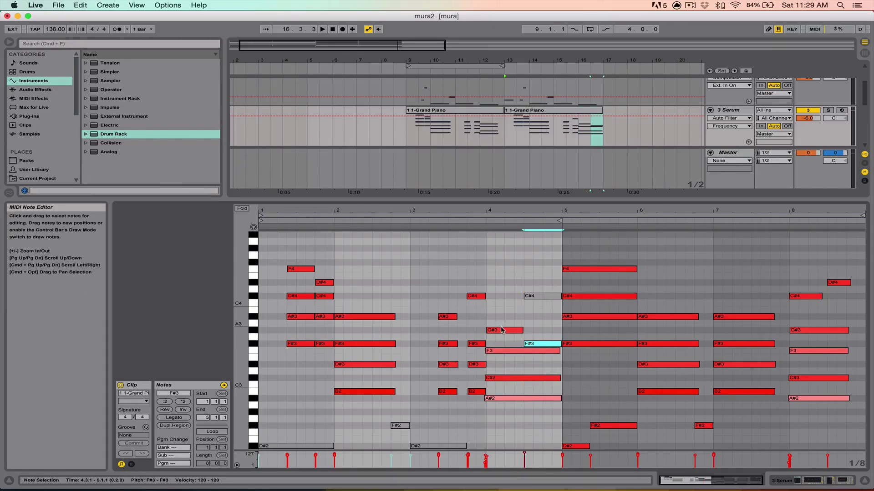
pyautogui.click(522, 330)
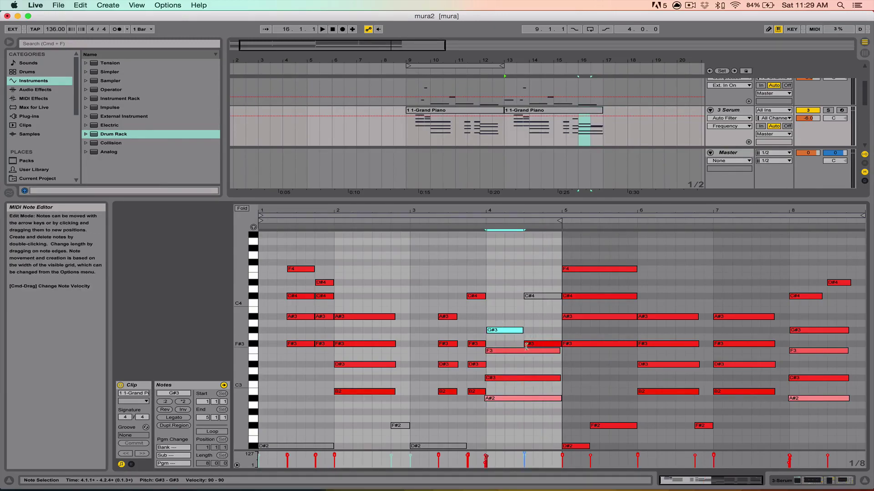
pyautogui.click(530, 344)
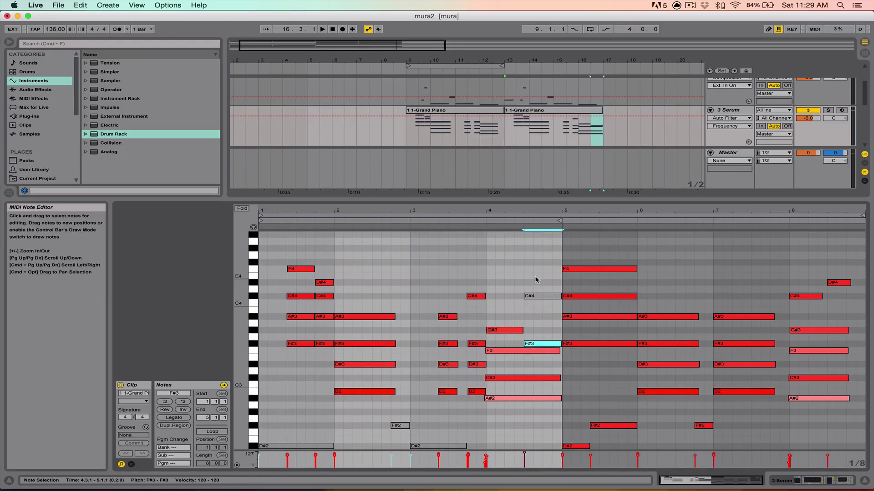
pyautogui.moveTo(534, 342); pyautogui.dragTo(531, 345)
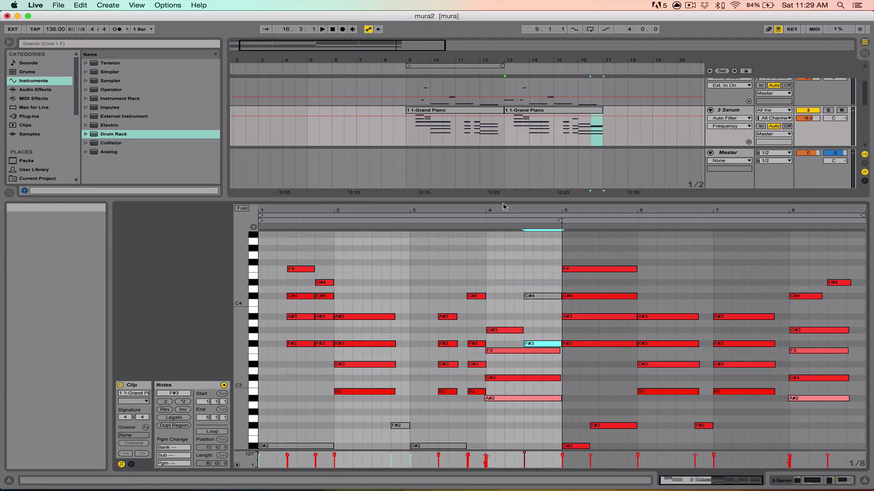
# - Replace the bar 9 Serum clip with a copy of the bar 13 clip, and audition both clips up to the last F#3
pyautogui.click(440, 110)
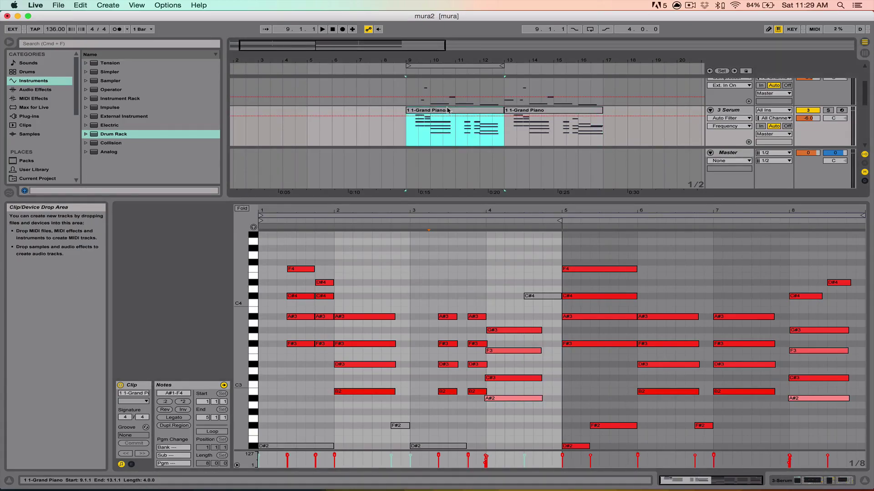
pyautogui.click(591, 114)
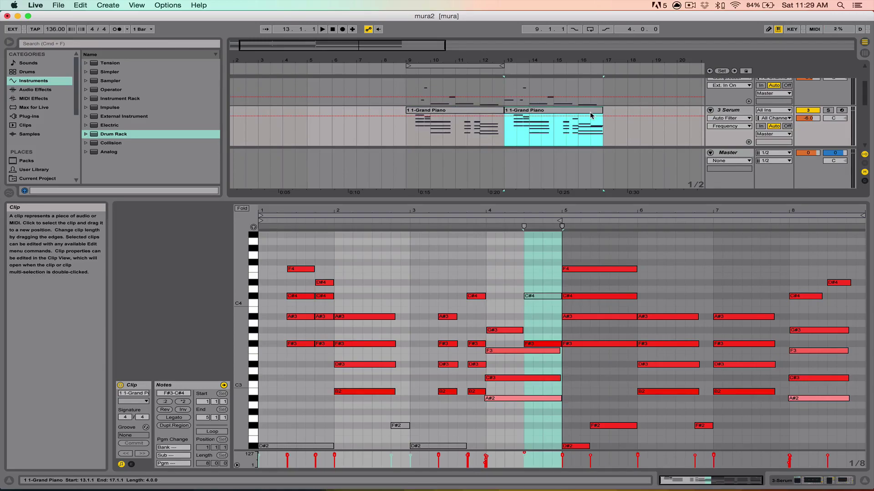
pyautogui.click(479, 109)
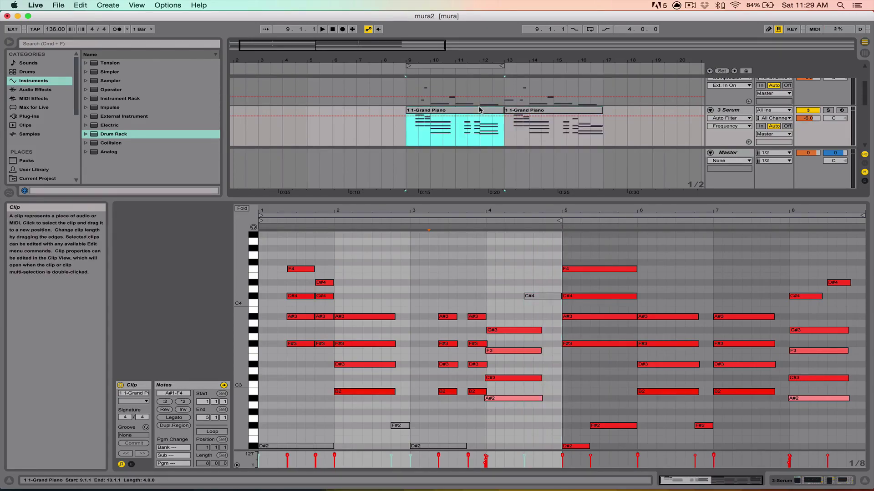
pyautogui.press('super+v')
pyautogui.press('space')
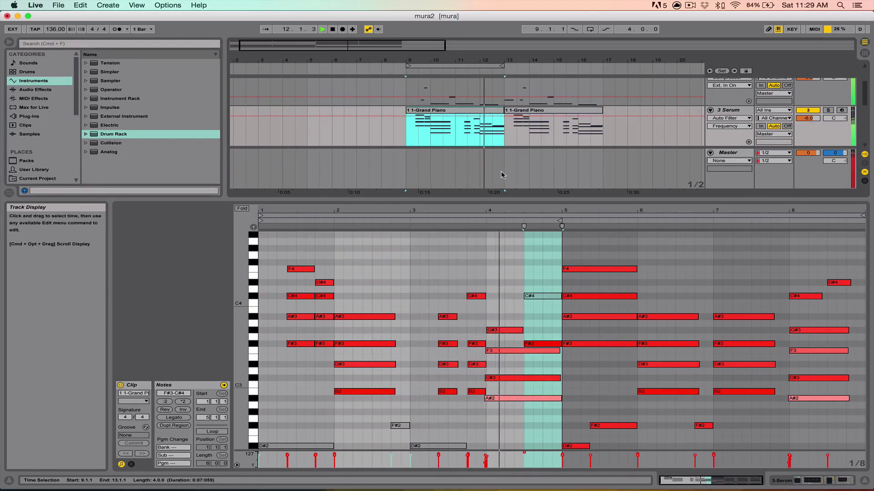
pyautogui.click(540, 312)
pyautogui.scroll(5, 541, 312)
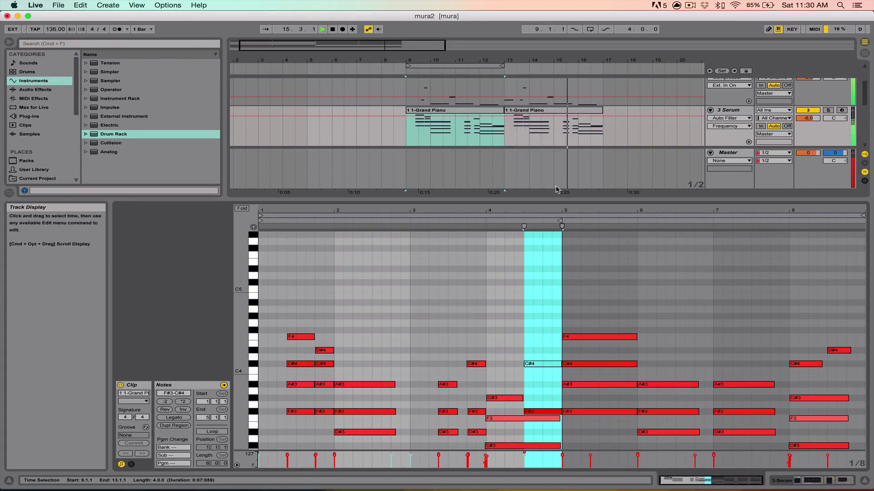
pyautogui.click(590, 129)
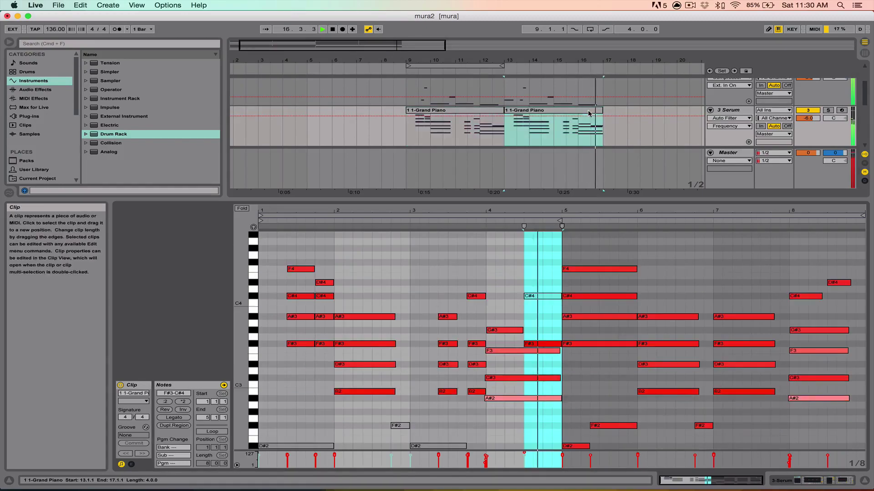
pyautogui.click(546, 344)
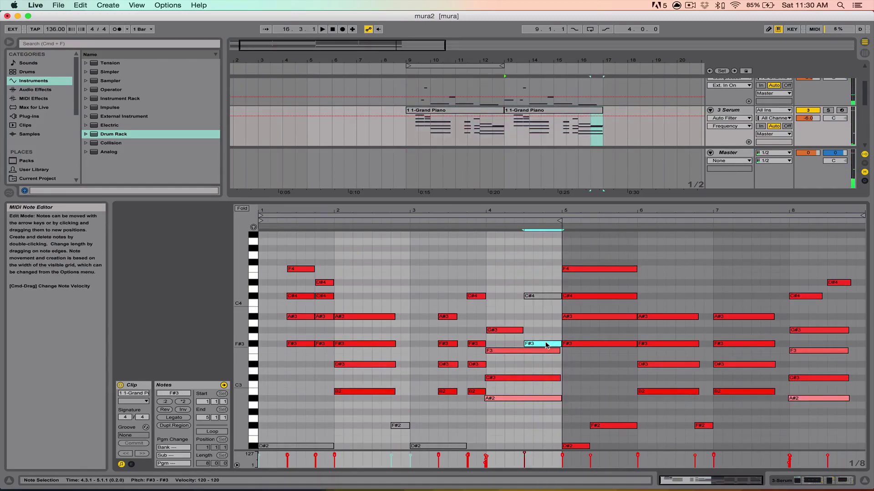
# - Enable the sidechain on the Massive track's Compressor with the Drum Rack as source, and check its available tapping points
pyautogui.click(864, 481)
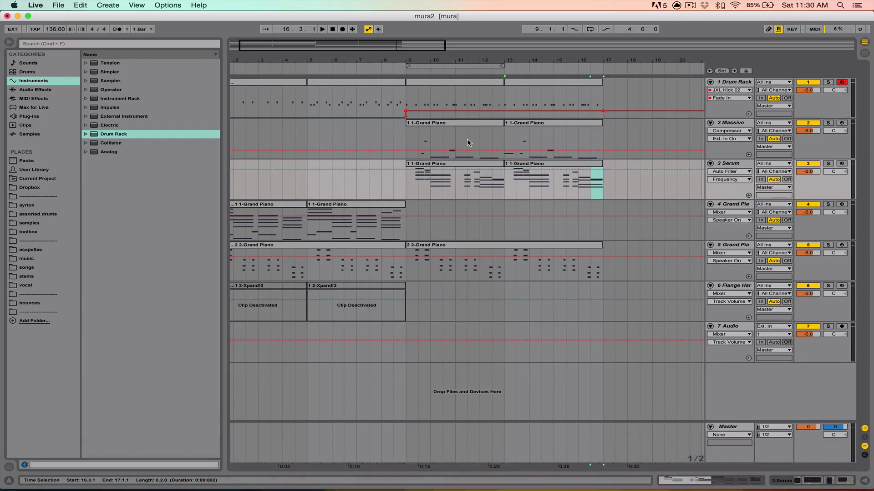
pyautogui.click(601, 108)
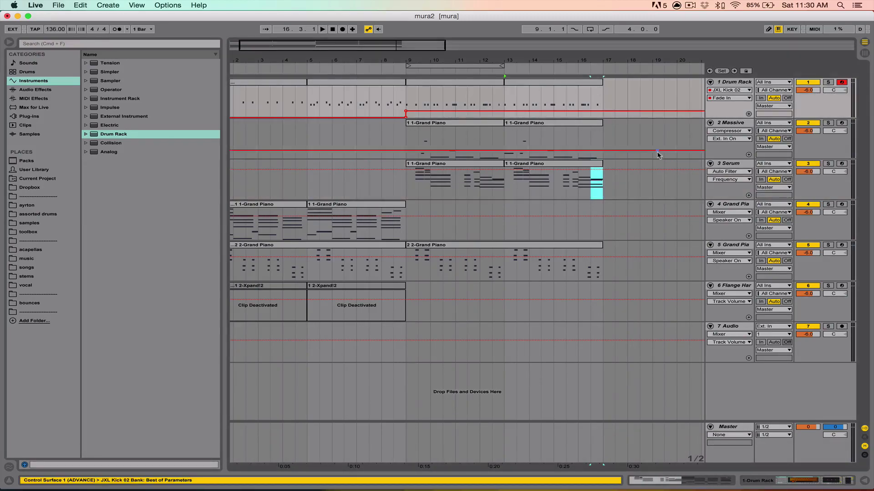
pyautogui.doubleClick(736, 124)
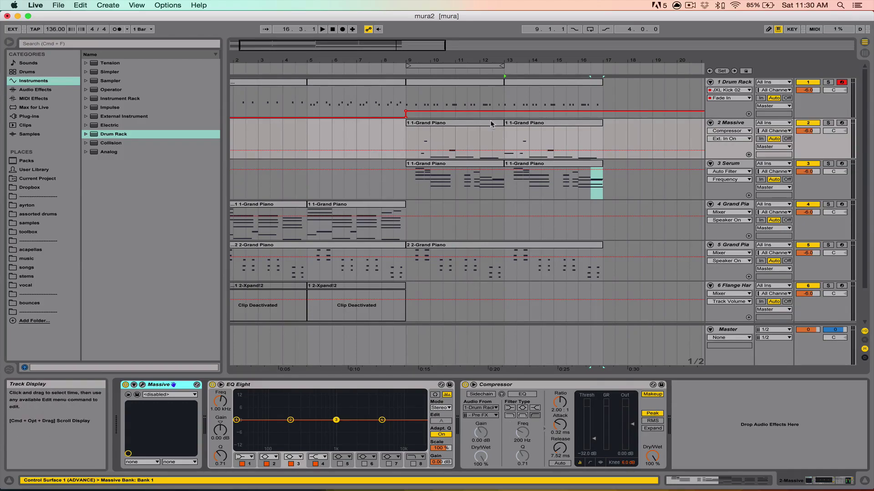
pyautogui.click(481, 394)
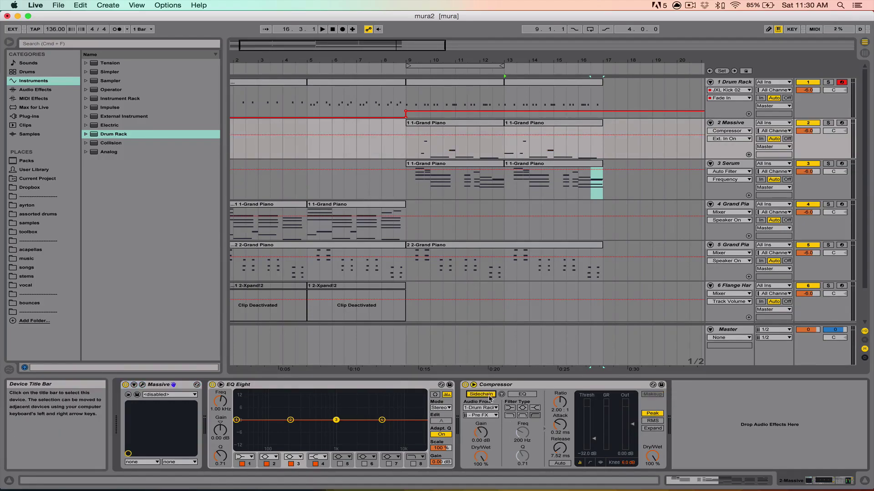
pyautogui.click(484, 415)
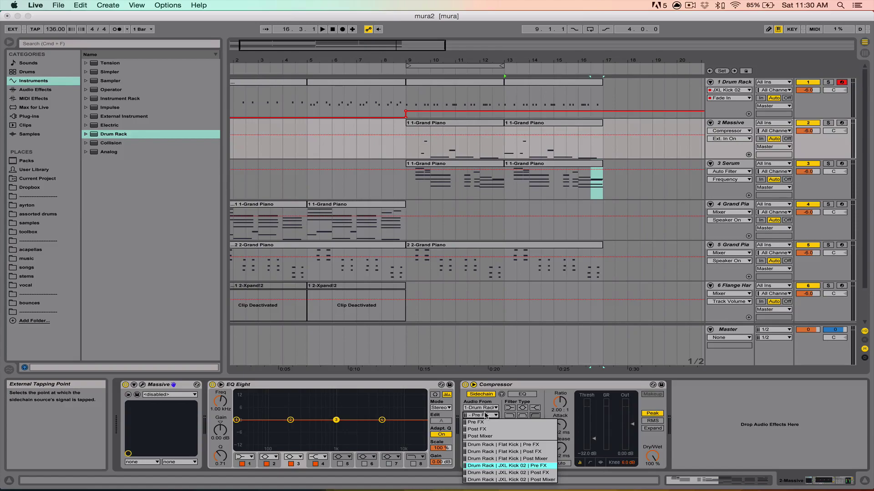
pyautogui.click(472, 191)
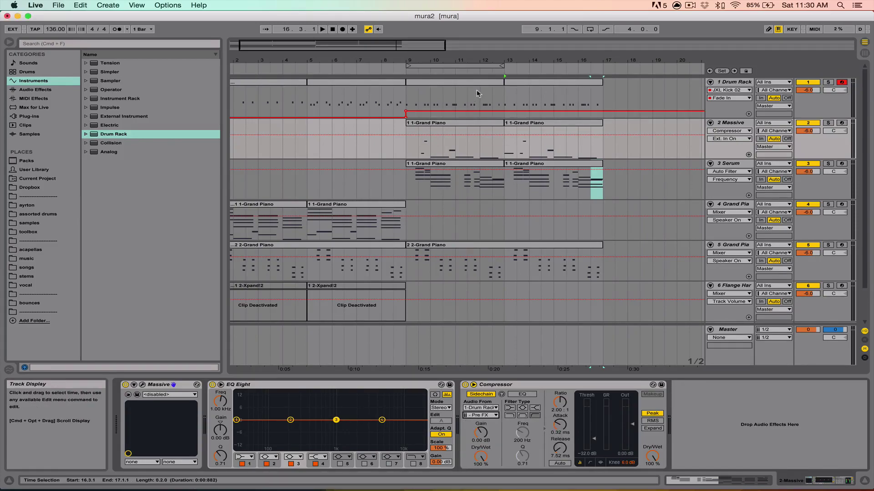
# - Set the Massive Compressor's ratio to 2.21:1 and audition the arrangement from bar 9
pyautogui.click(479, 122)
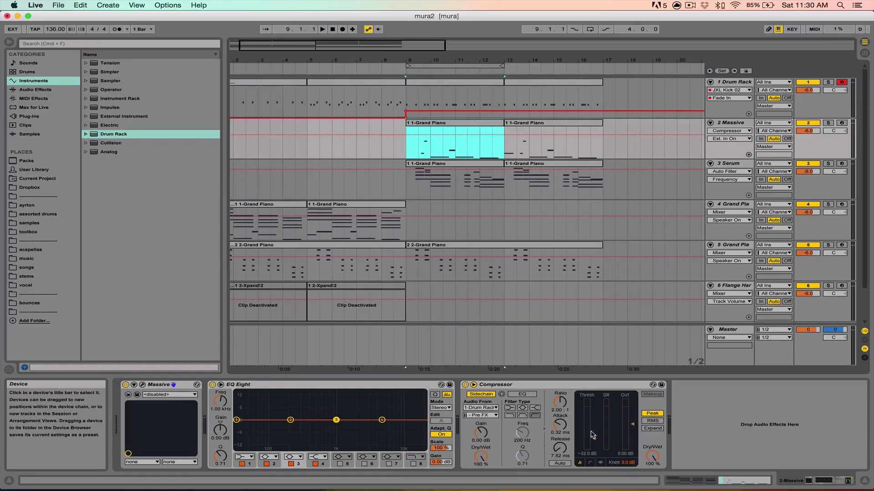
pyautogui.moveTo(560, 403)
pyautogui.mouseDown()
pyautogui.moveTo(560, 387)
pyautogui.moveTo(559, 400)
pyautogui.mouseUp()
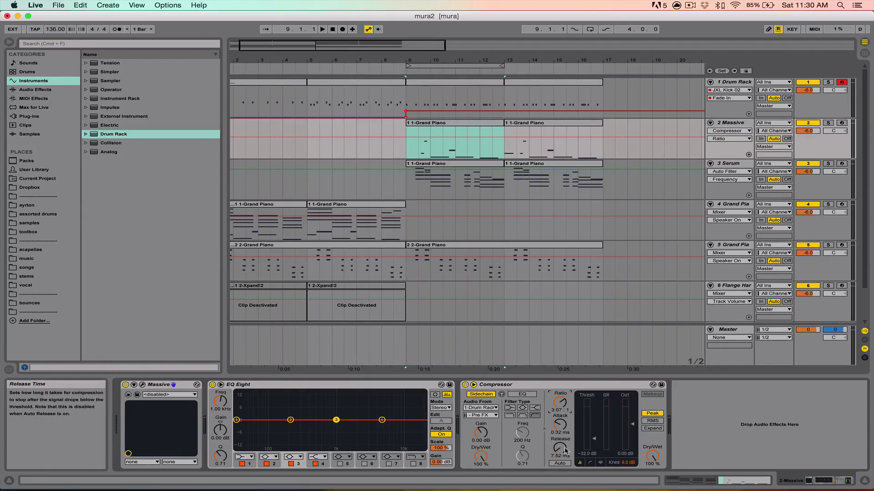
pyautogui.click(410, 145)
pyautogui.press('space')
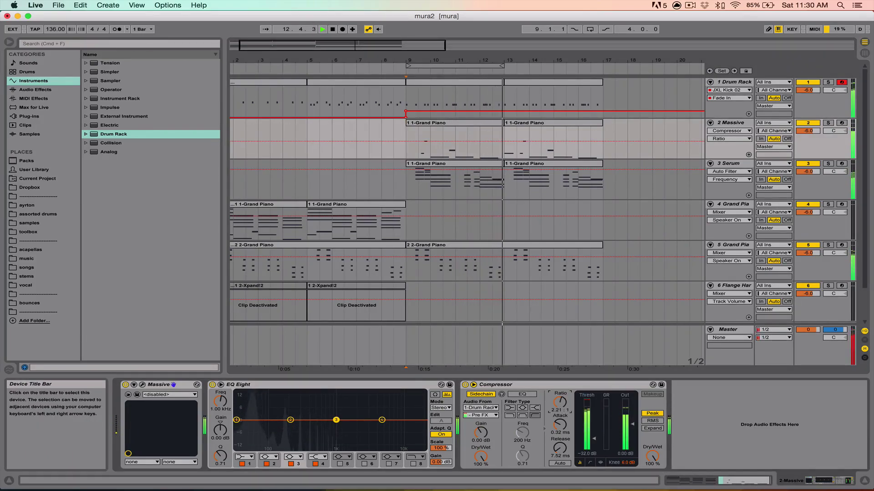
pyautogui.moveTo(560, 401); pyautogui.dragTo(562, 404)
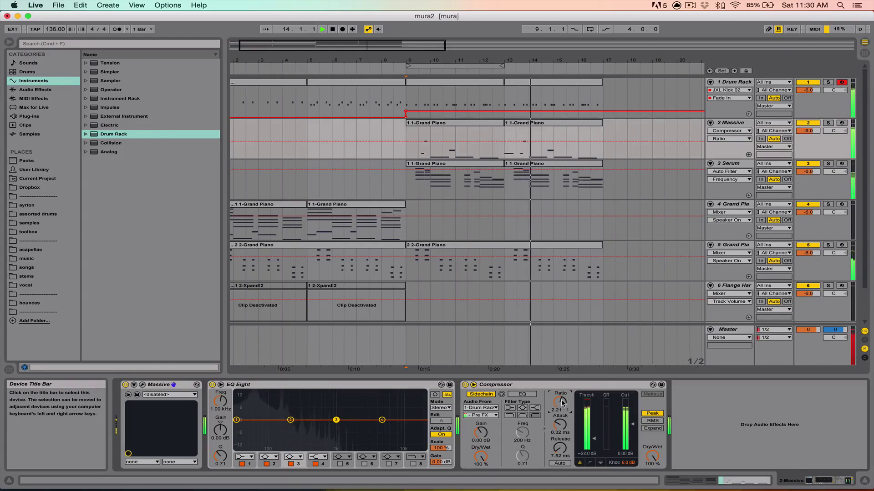
pyautogui.press('space')
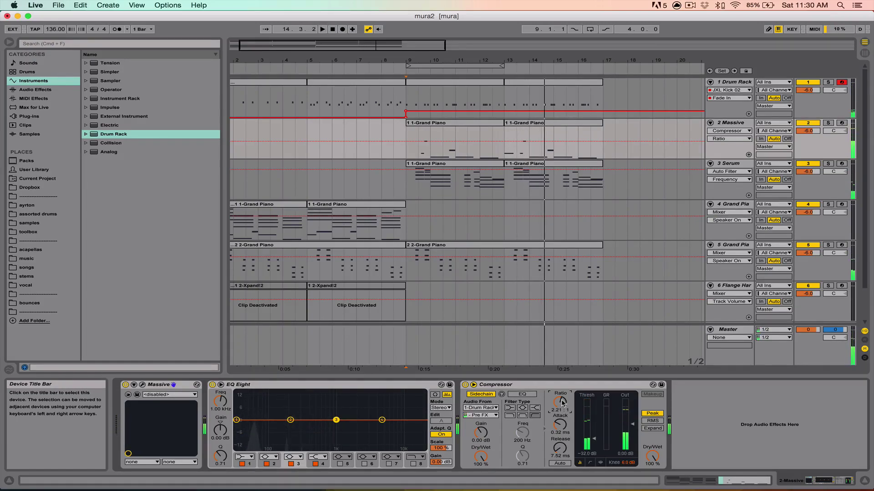
# - Display the Serum track's device chain and briefly play its bar 9 clip
pyautogui.press('super+t')
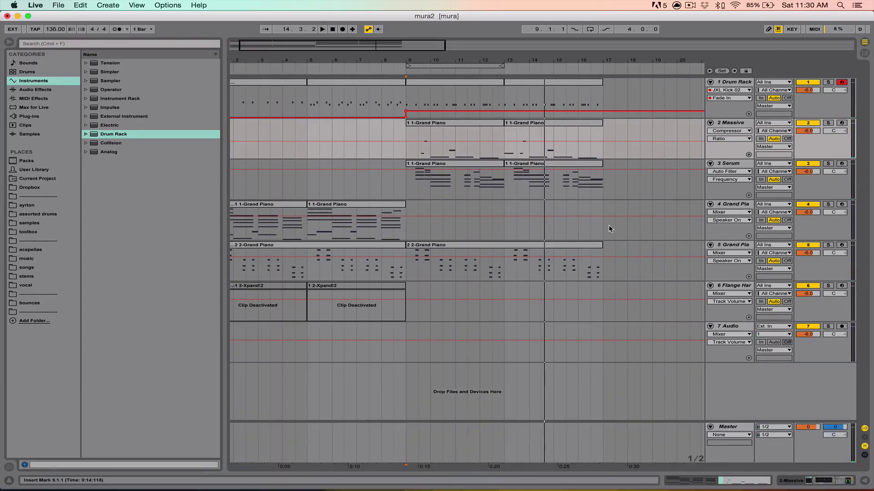
pyautogui.hscroll(-2, 529, 225)
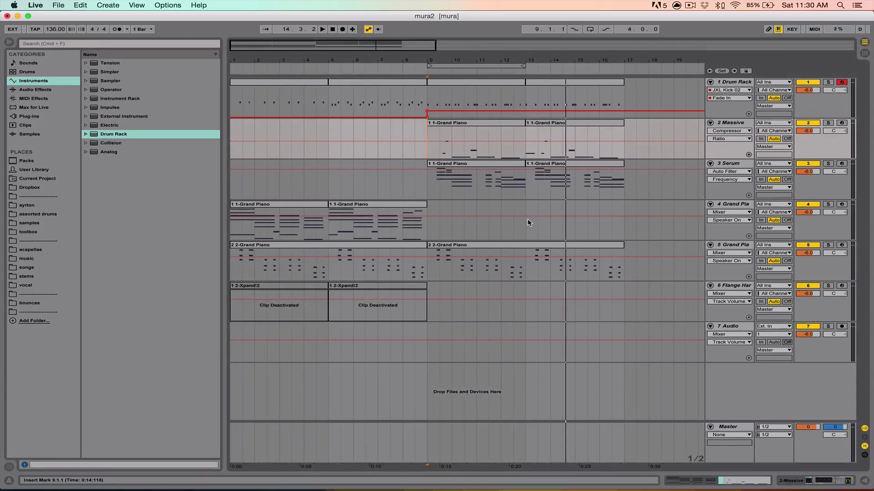
pyautogui.click(614, 193)
pyautogui.press('super+alt+l')
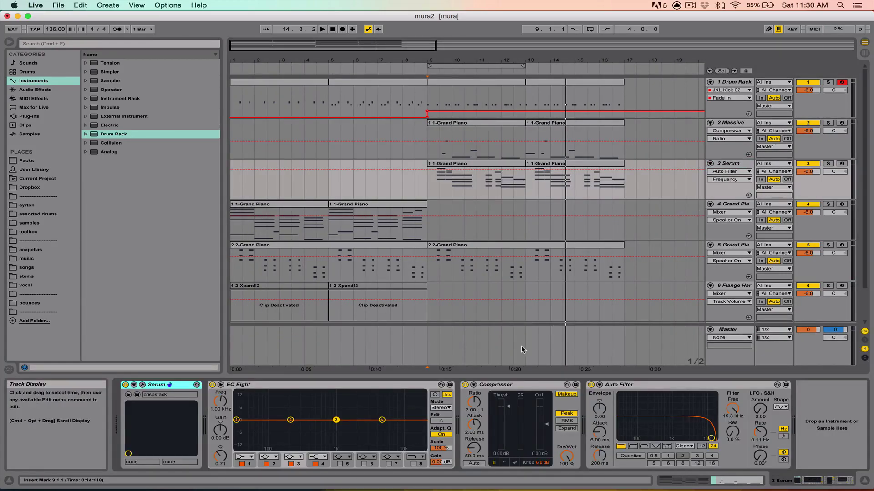
pyautogui.click(465, 163)
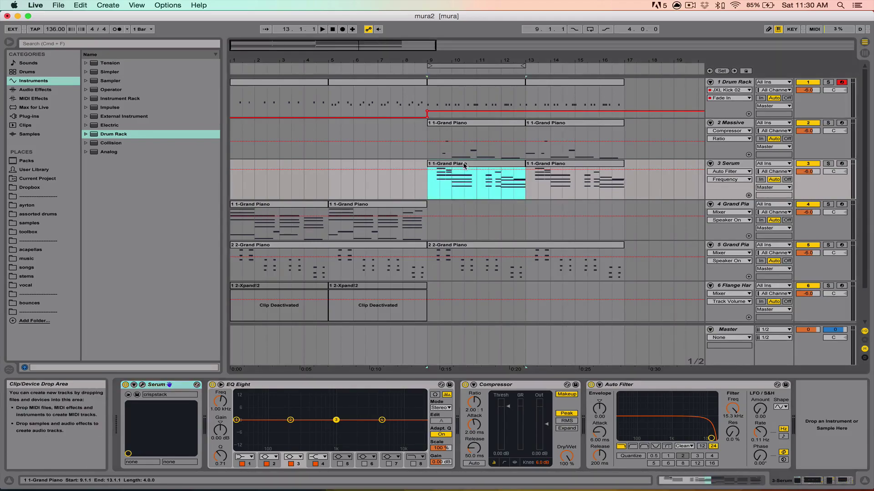
pyautogui.press('space')
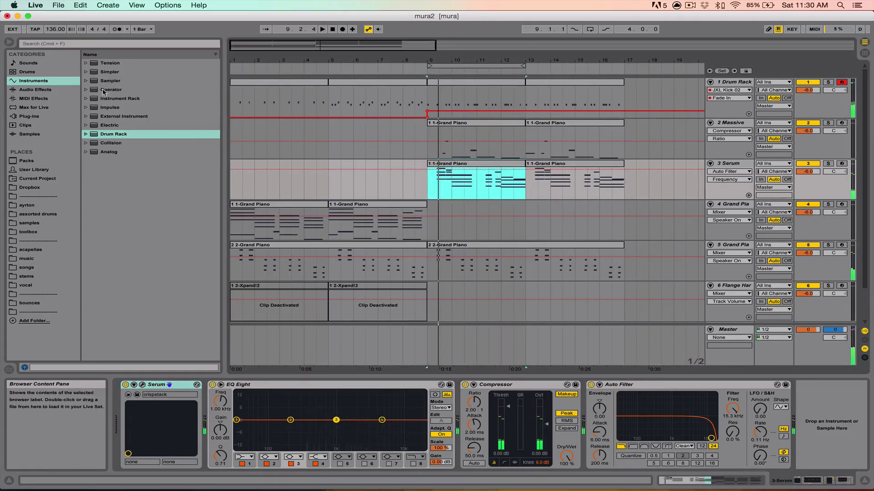
# - Find the Utility audio effect, add it after Auto Filter on the Serum track, and select its Gain parameter
pyautogui.click(35, 90)
pyautogui.click(34, 80)
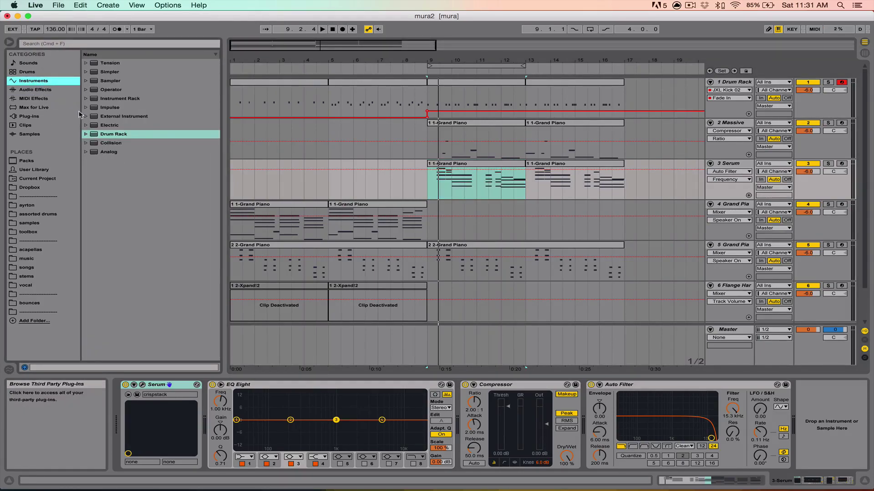
pyautogui.click(95, 100)
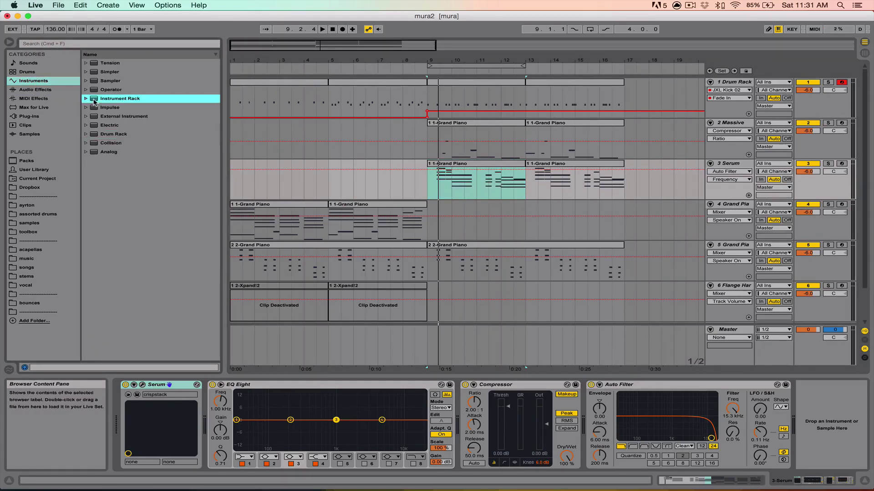
pyautogui.click(35, 90)
pyautogui.click(35, 72)
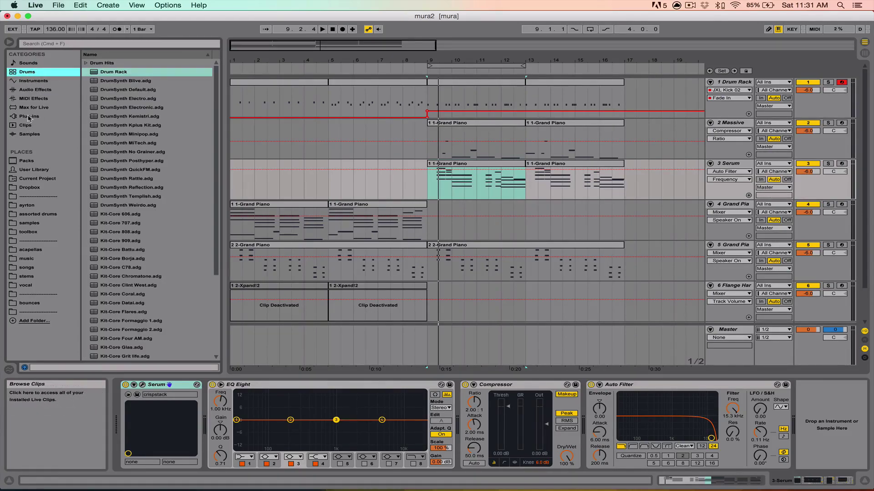
pyautogui.click(43, 91)
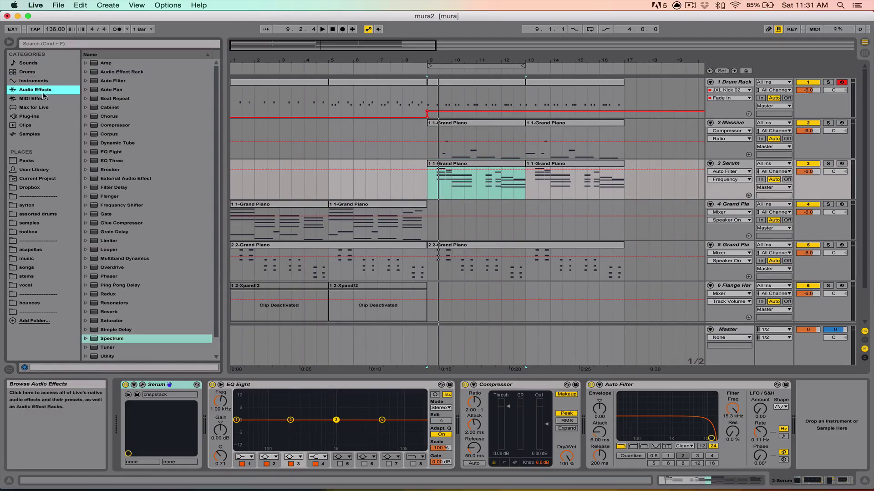
pyautogui.scroll(-2, 127, 172)
pyautogui.scroll(-3, 617, 156)
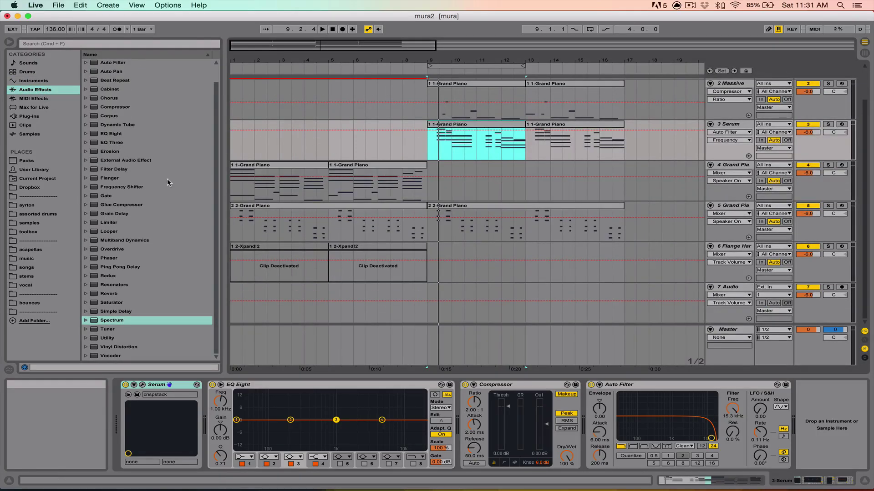
pyautogui.moveTo(109, 339); pyautogui.dragTo(813, 429)
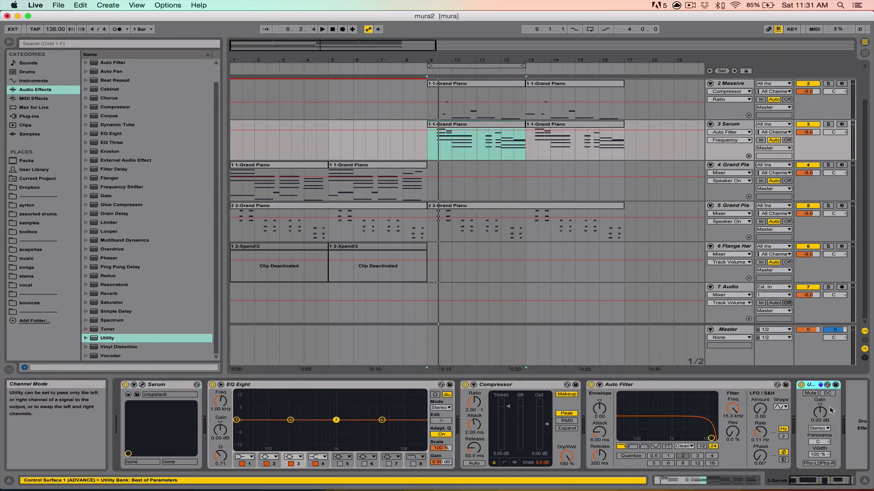
pyautogui.click(822, 420)
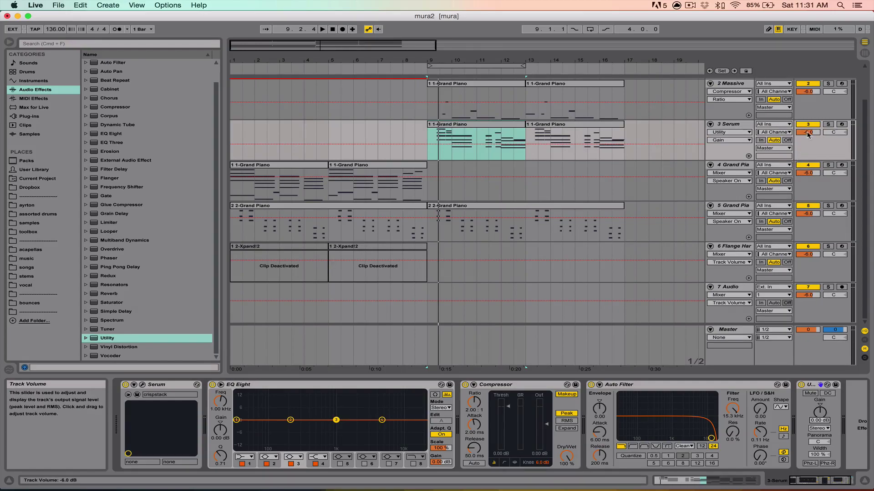
# - Try lowering the Serum automation across bars 9 to 13, first Utility Gain to -17.0 dB, and instead Track Volume to -26.6 dB
pyautogui.moveTo(513, 149); pyautogui.dragTo(513, 157)
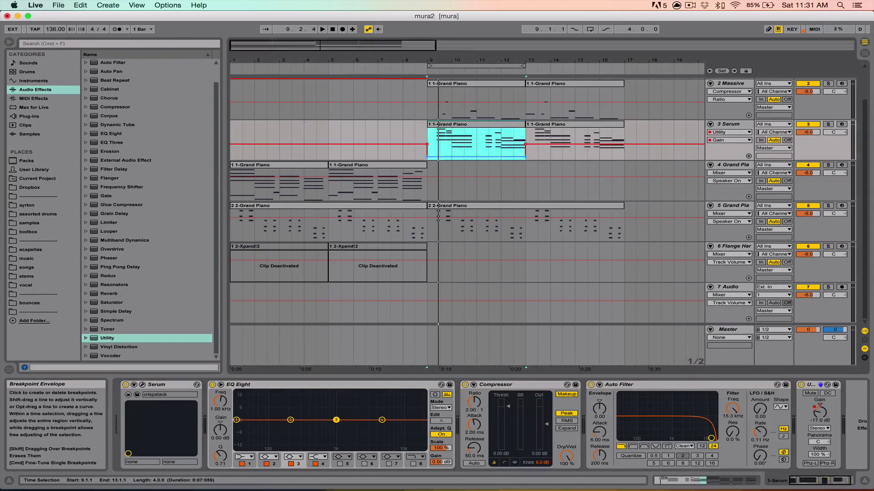
pyautogui.click(805, 133)
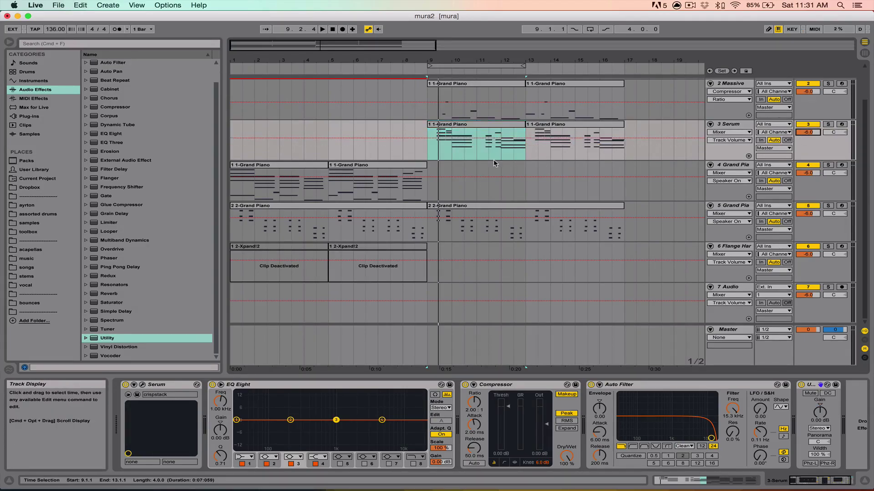
pyautogui.moveTo(473, 142); pyautogui.dragTo(474, 156)
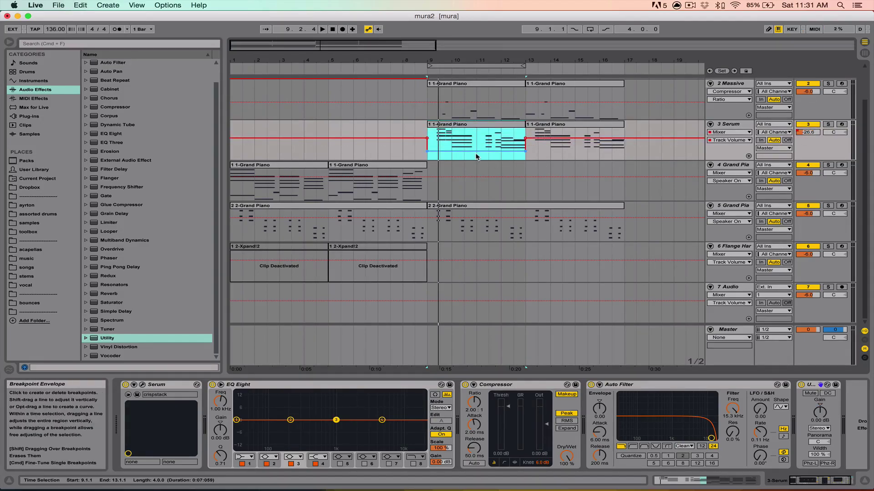
pyautogui.press('space')
pyautogui.click(598, 151)
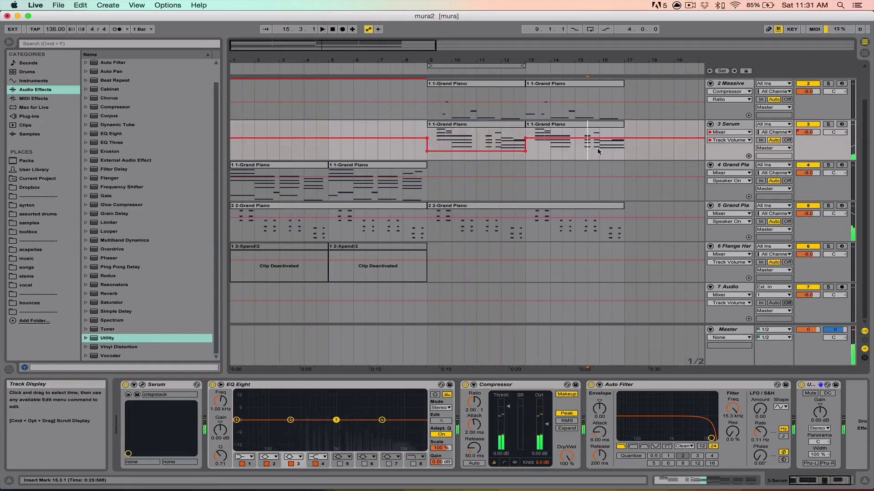
pyautogui.moveTo(624, 150); pyautogui.dragTo(477, 150)
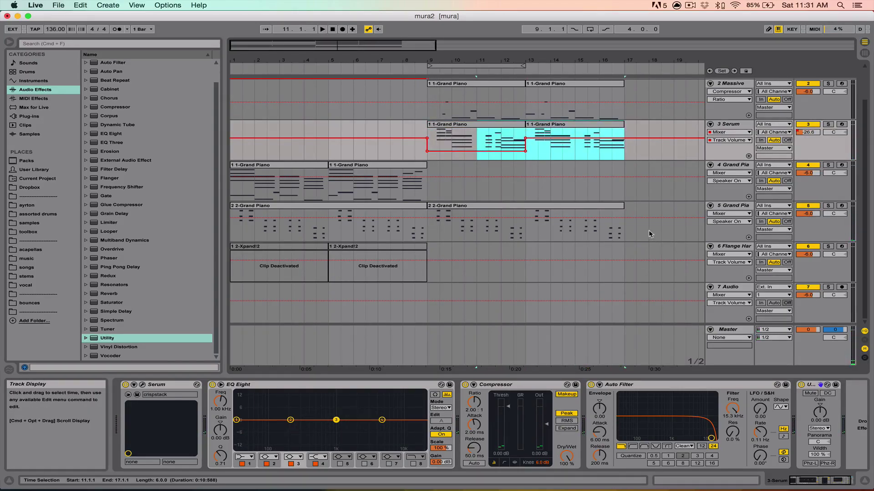
pyautogui.press('super+z')
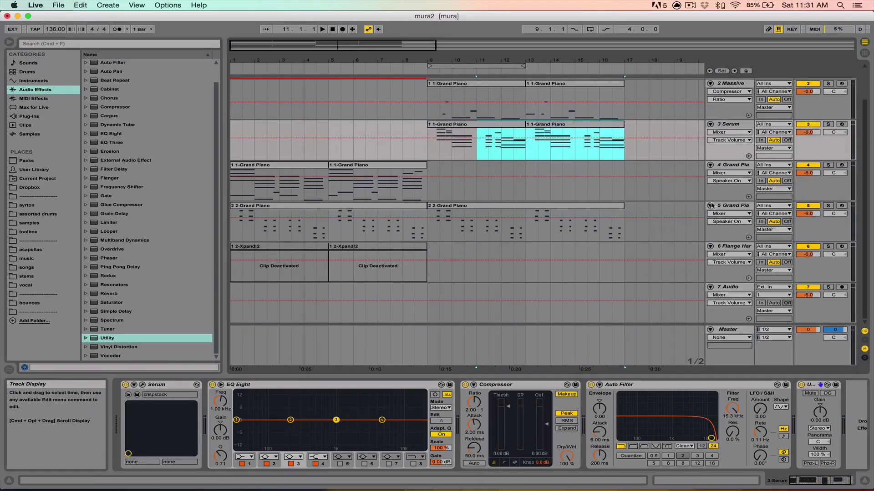
# - Try automating the Serum track volume down to -11.0 dB from 8.3.1 to 14.1.1, play it, and override it with the volume slider
pyautogui.click(813, 135)
pyautogui.click(423, 150)
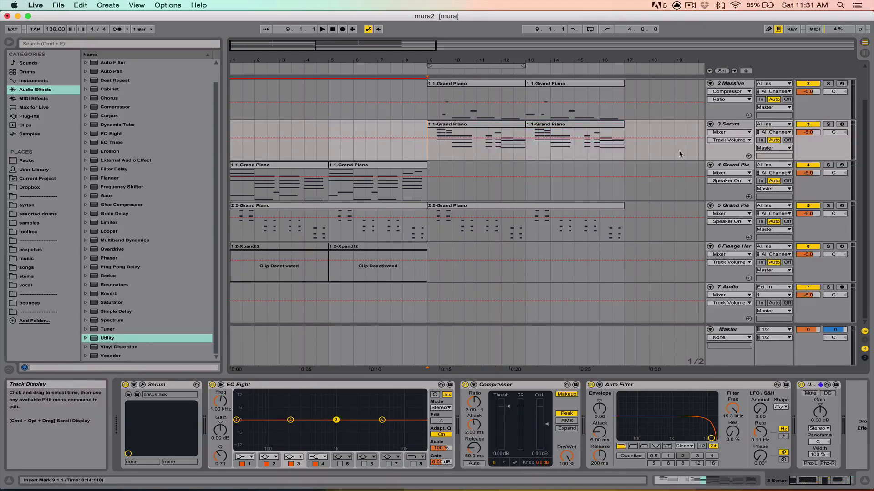
pyautogui.moveTo(415, 153); pyautogui.dragTo(550, 152)
pyautogui.moveTo(482, 138); pyautogui.dragTo(482, 142)
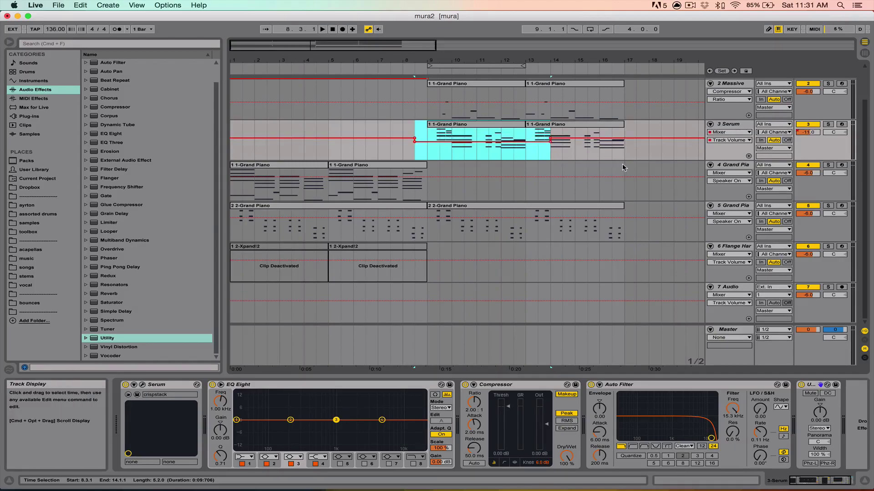
pyautogui.press('space')
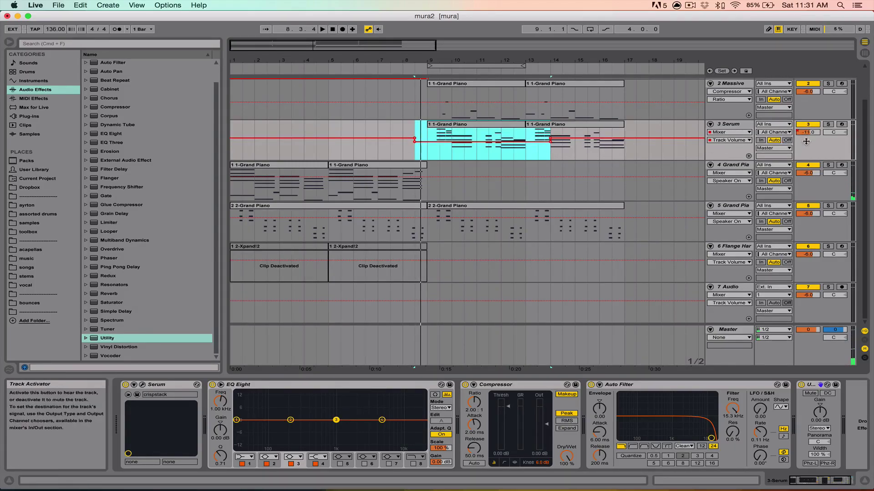
pyautogui.moveTo(808, 132); pyautogui.dragTo(808, 128)
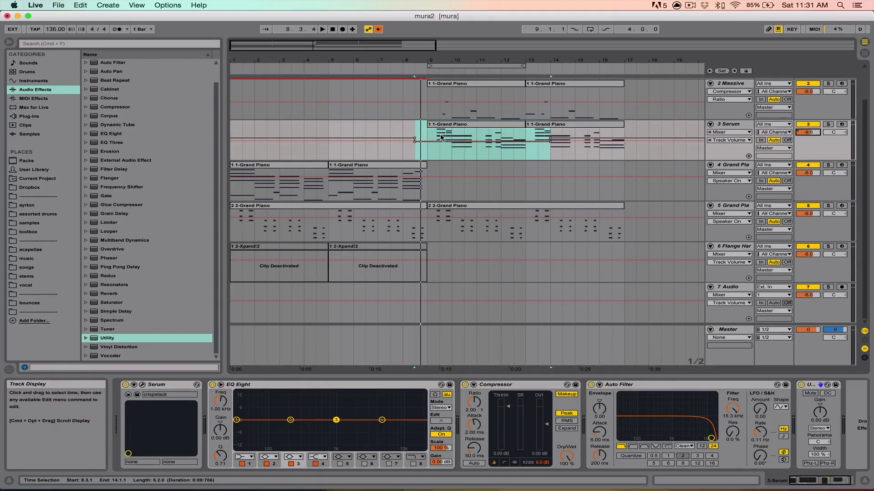
pyautogui.press('super+z')
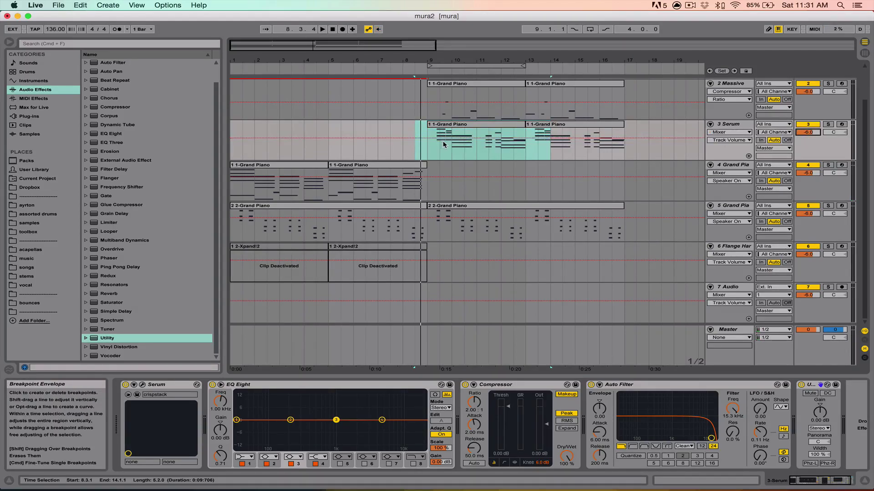
# - Show the Serum track's Utility Gain automation and draw a short upward gain ramp on the first chord from 9.2.3 to 9.3.1
pyautogui.click(821, 413)
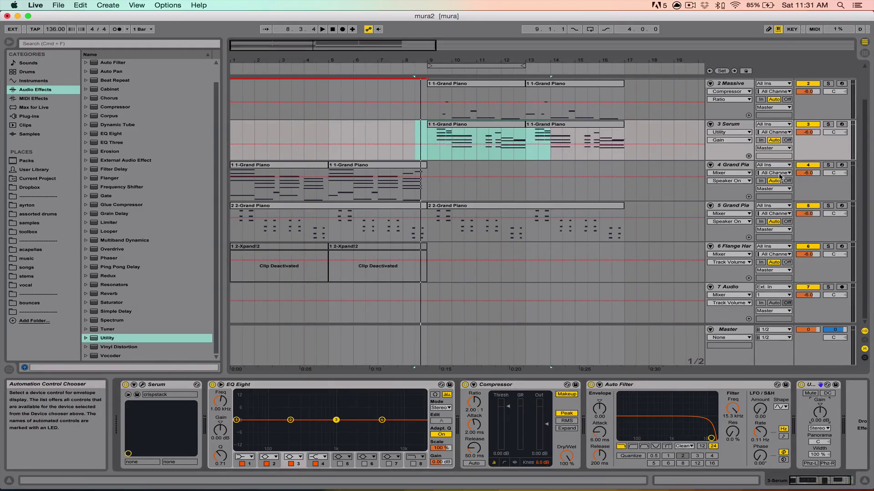
pyautogui.click(430, 157)
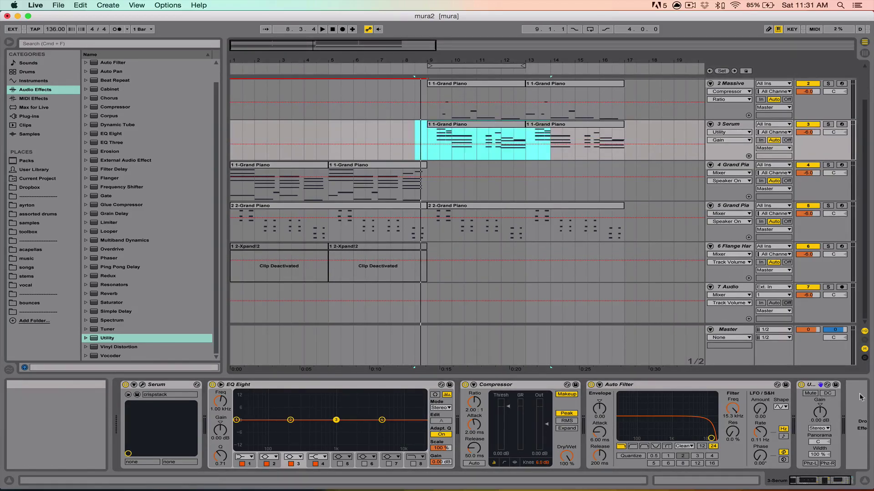
pyautogui.click(823, 418)
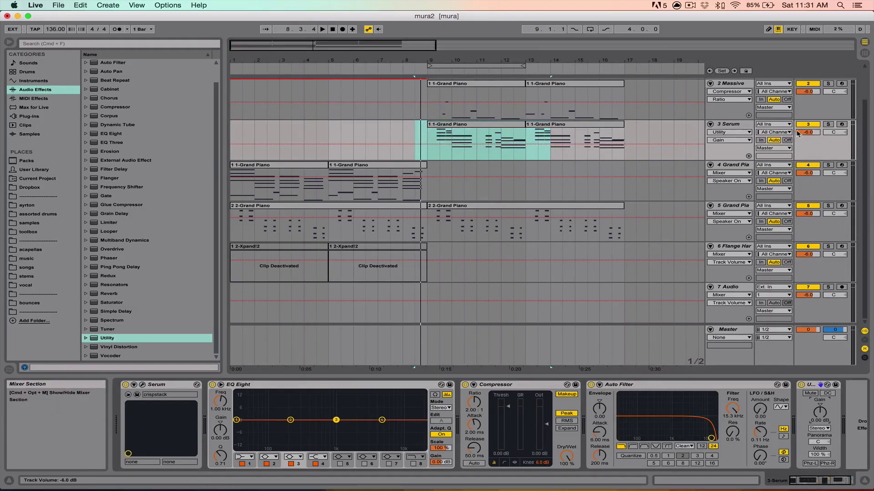
pyautogui.moveTo(440, 61); pyautogui.dragTo(432, 138)
pyautogui.click(436, 135)
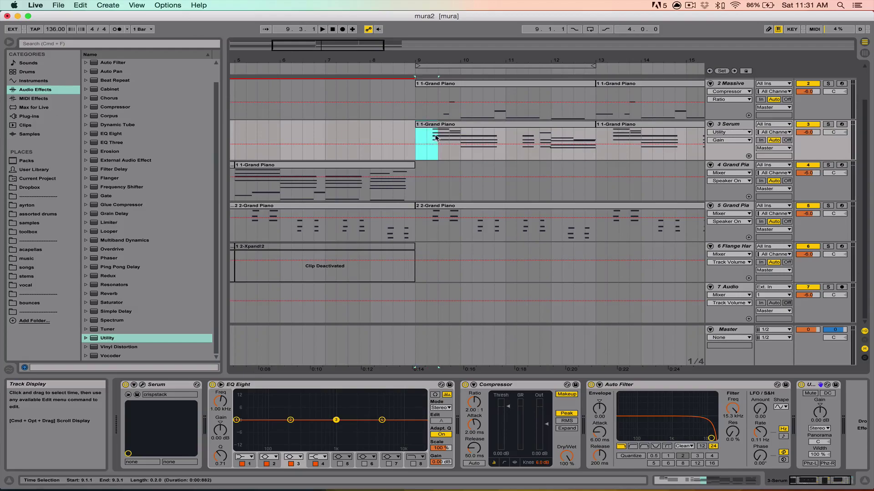
pyautogui.press('space')
pyautogui.moveTo(441, 62); pyautogui.dragTo(441, 107)
pyautogui.moveTo(400, 136); pyautogui.dragTo(412, 150)
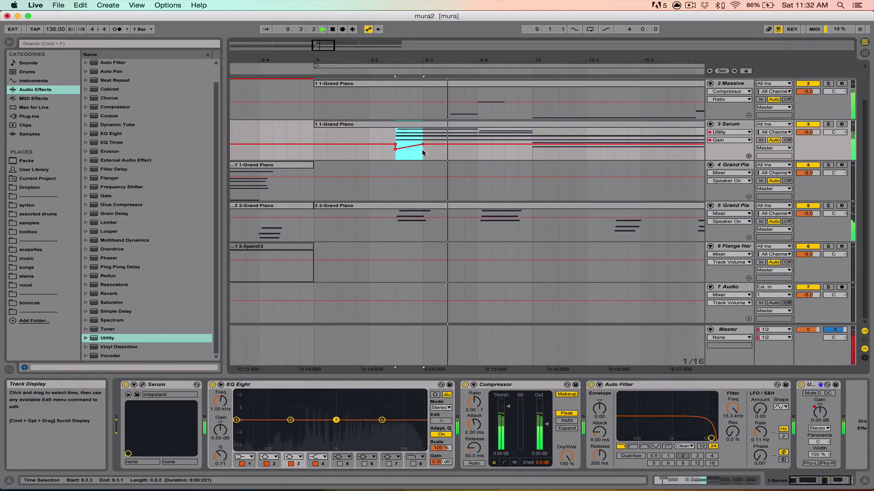
# - Shorten the Utility Gain ramp on the first chord, lower its starting breakpoint to -17.0 dB, and audition the result
pyautogui.click(327, 155)
pyautogui.press('space')
pyautogui.press('space')
pyautogui.click(410, 150)
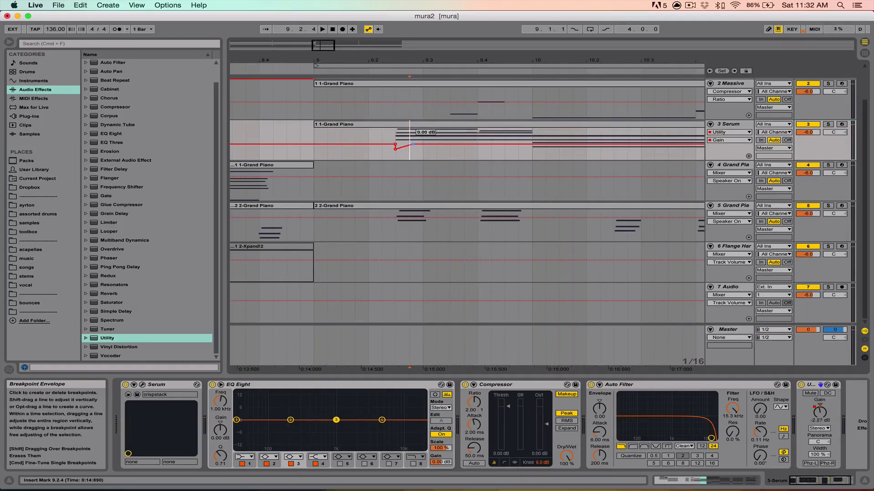
pyautogui.click(397, 153)
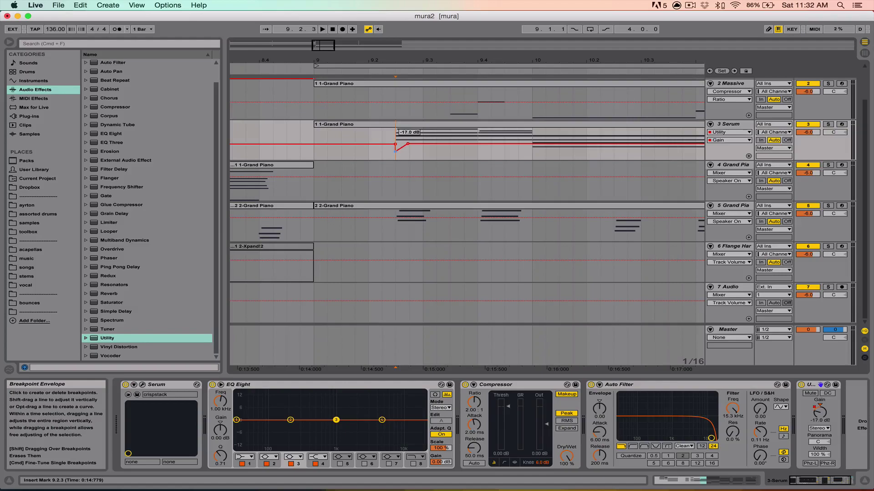
pyautogui.press('space')
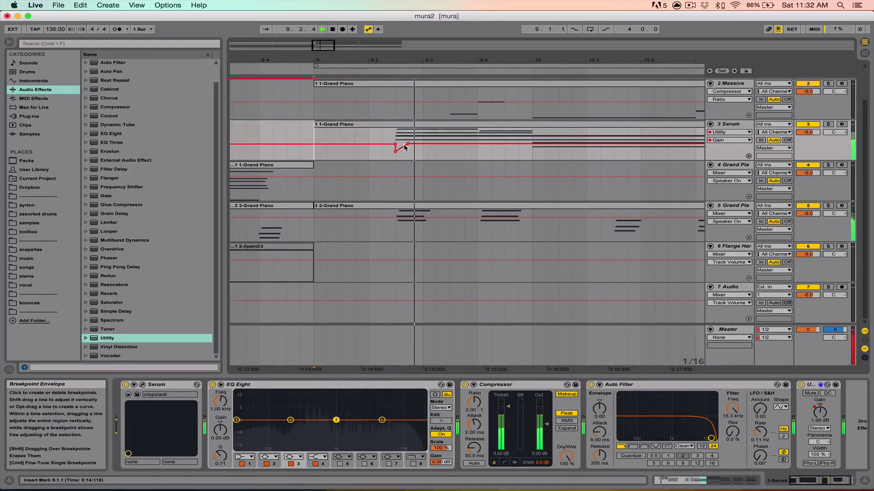
# - Deepen the start of the Utility Gain ramp, add a downward gain fade from 9.3.1 to the first chord's end, and audition from 9.2.2
pyautogui.moveTo(395, 153); pyautogui.dragTo(424, 144)
pyautogui.click(388, 156)
pyautogui.press('space')
pyautogui.press('space')
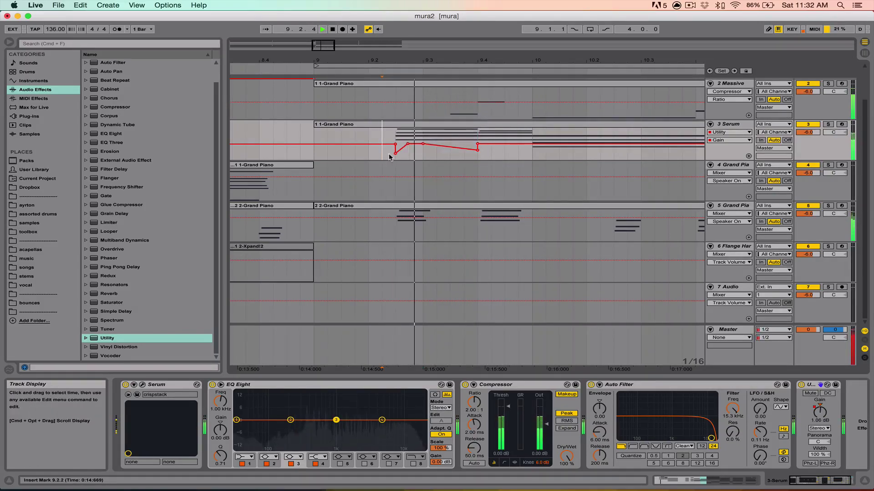
pyautogui.press('space')
pyautogui.press('space')
pyautogui.press('space')
# - Select the automated range of the first Serum chord, inspect the crispstack patch in the Serum window, and close the window
pyautogui.moveTo(408, 61); pyautogui.dragTo(450, 37)
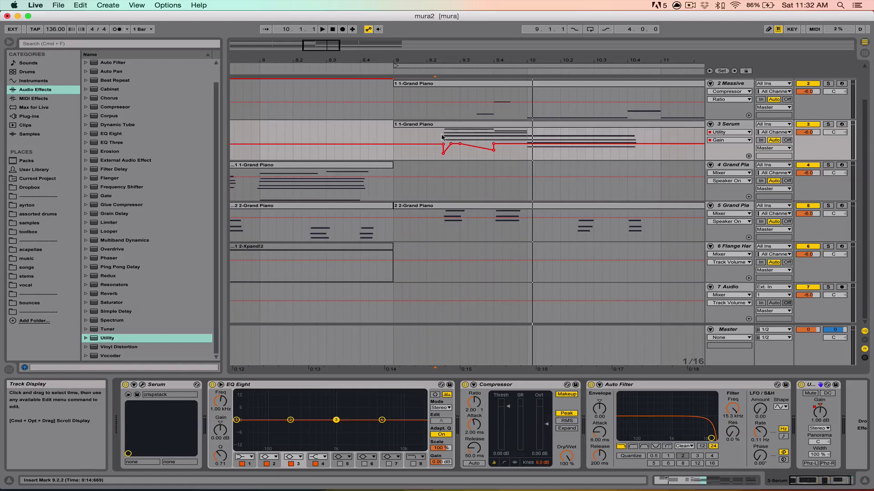
pyautogui.moveTo(442, 136); pyautogui.dragTo(508, 132)
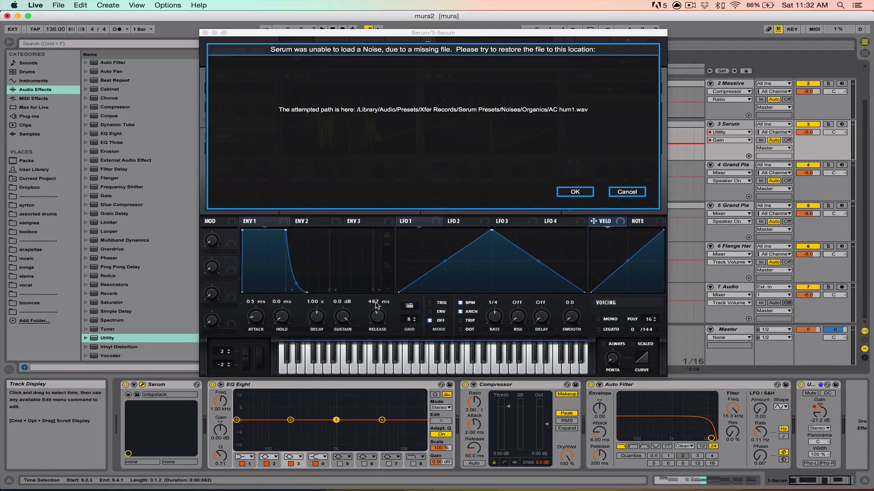
pyautogui.click(570, 193)
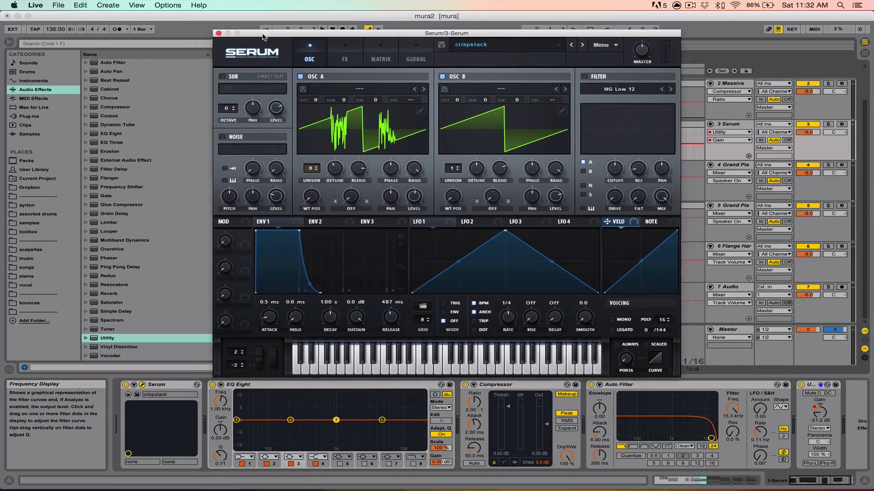
pyautogui.click(206, 33)
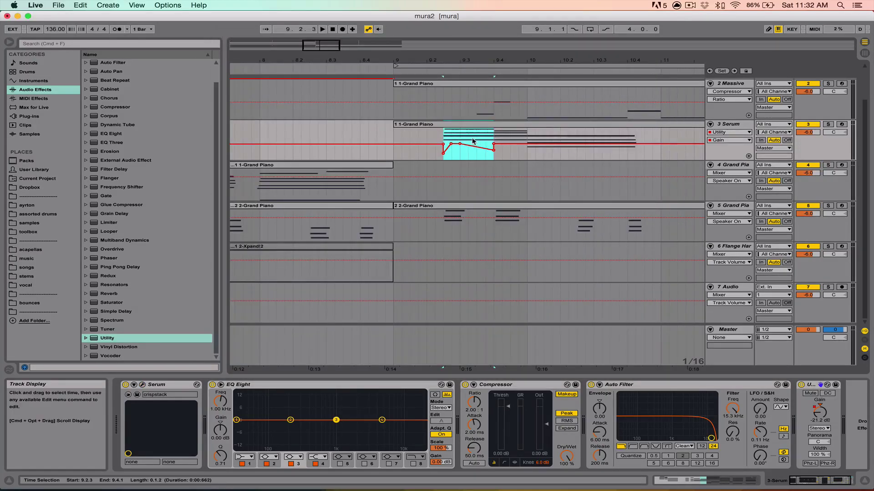
pyautogui.press('space')
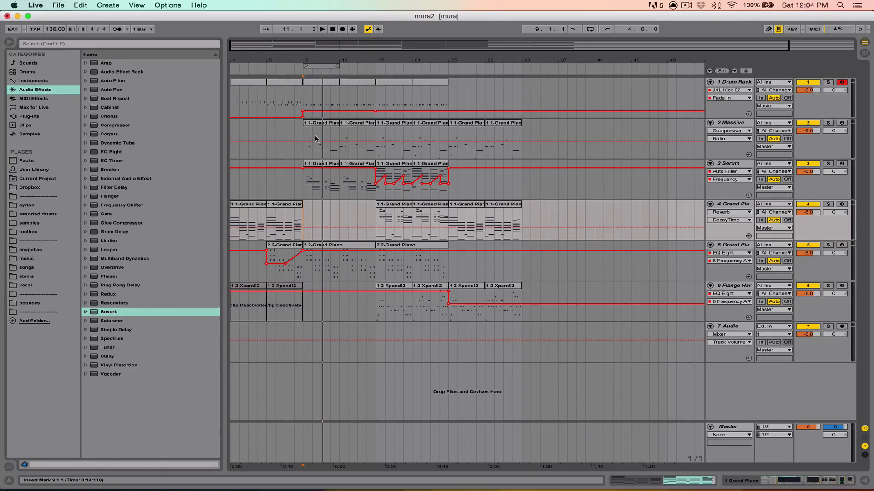
# - Display the Serum track's Utility Gain automation and examine its gain shaping across bars 9 to 17
pyautogui.click(726, 171)
pyautogui.click(725, 172)
pyautogui.click(725, 172)
pyautogui.click(724, 213)
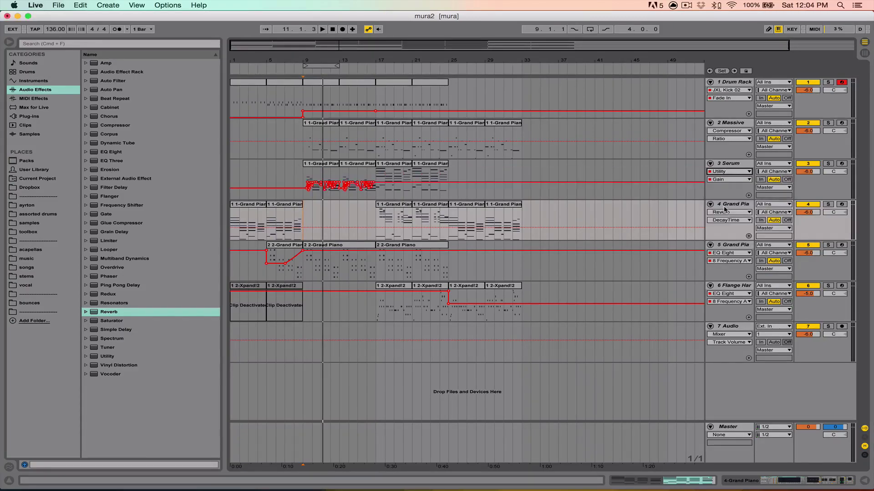
pyautogui.moveTo(340, 64); pyautogui.dragTo(436, 89)
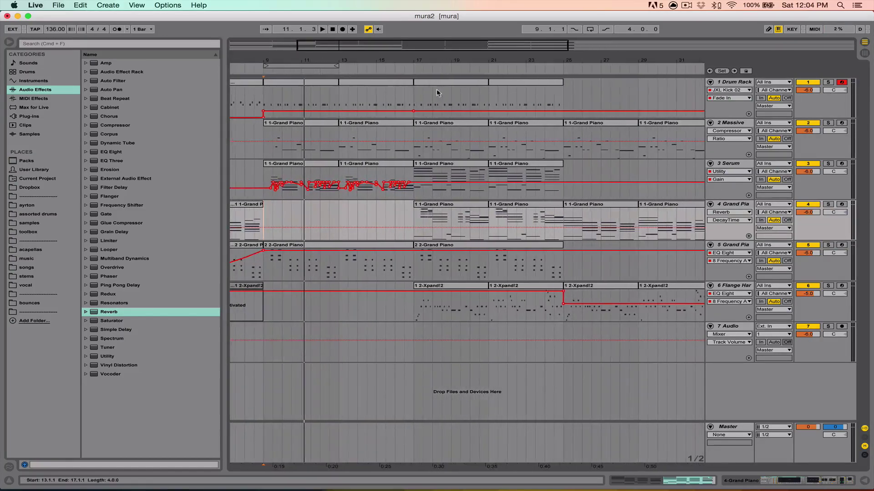
pyautogui.moveTo(293, 62); pyautogui.dragTo(368, 83)
pyautogui.click(317, 186)
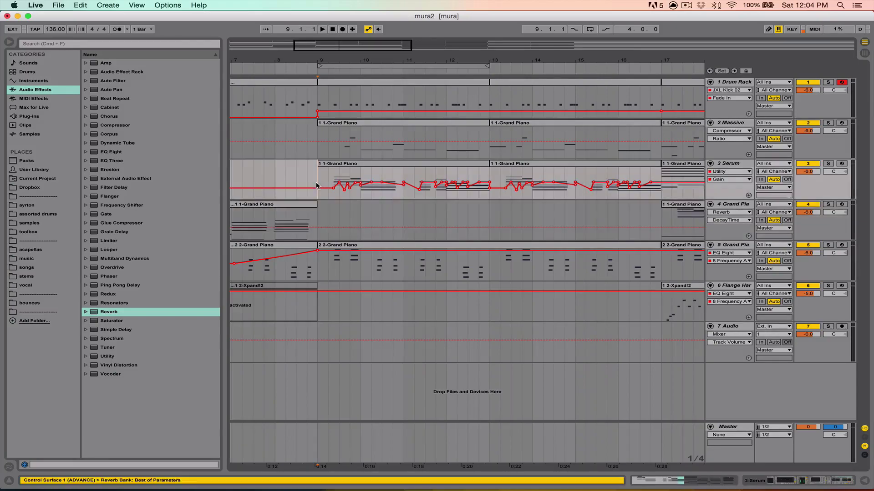
pyautogui.moveTo(324, 59)
pyautogui.mouseDown()
pyautogui.moveTo(324, 49)
pyautogui.moveTo(324, 60)
pyautogui.mouseUp()
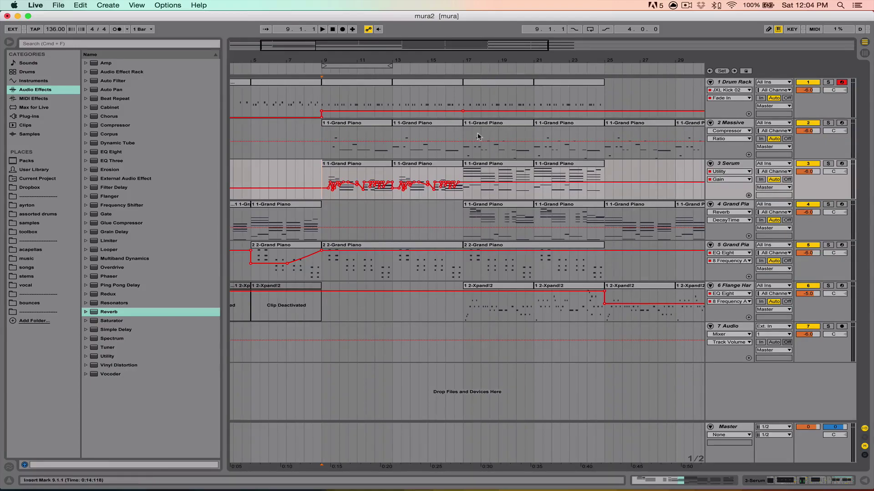
pyautogui.hscroll(3, 446, 194)
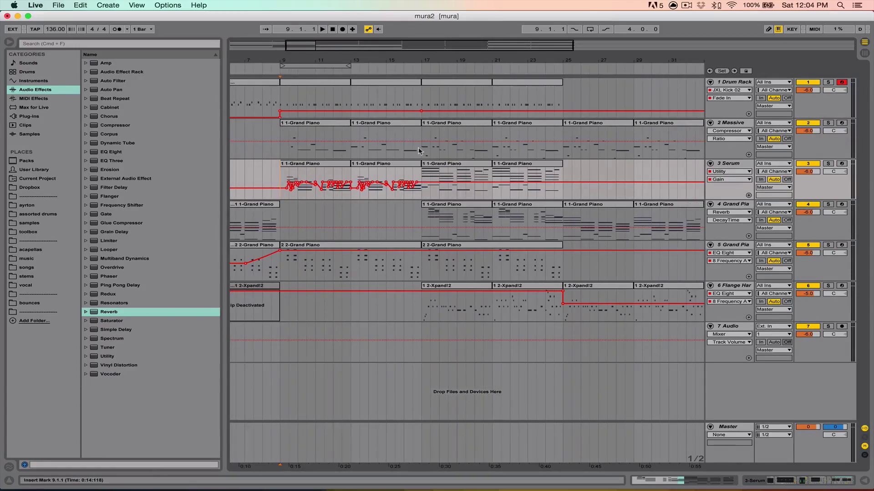
# - Rename the Massive track to "sub" and the Drum Rack track to "drums"
pyautogui.click(298, 125)
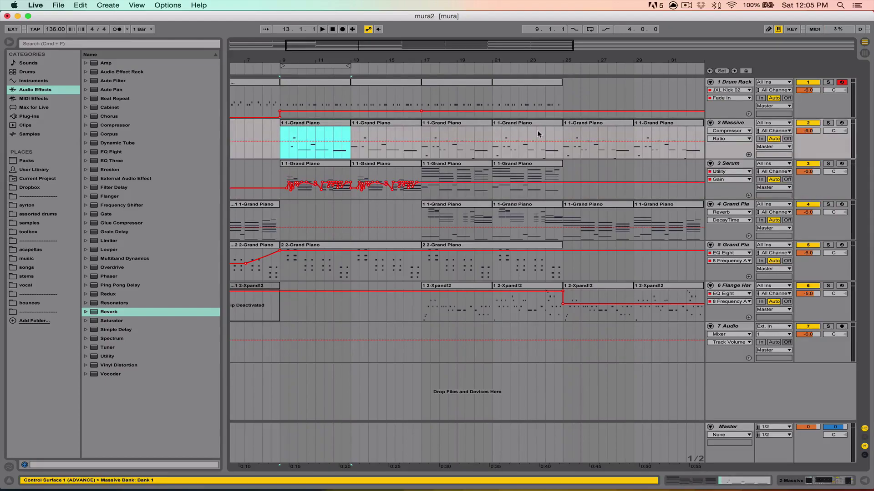
pyautogui.click(725, 124)
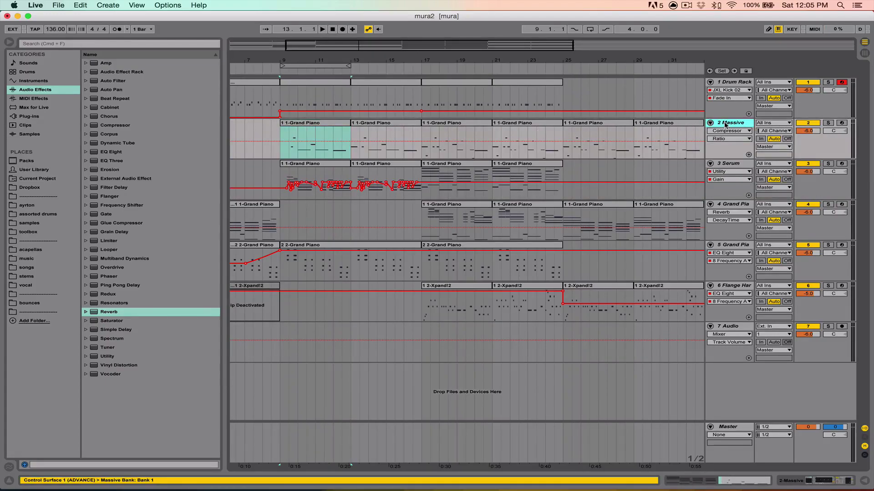
pyautogui.press('super+r')
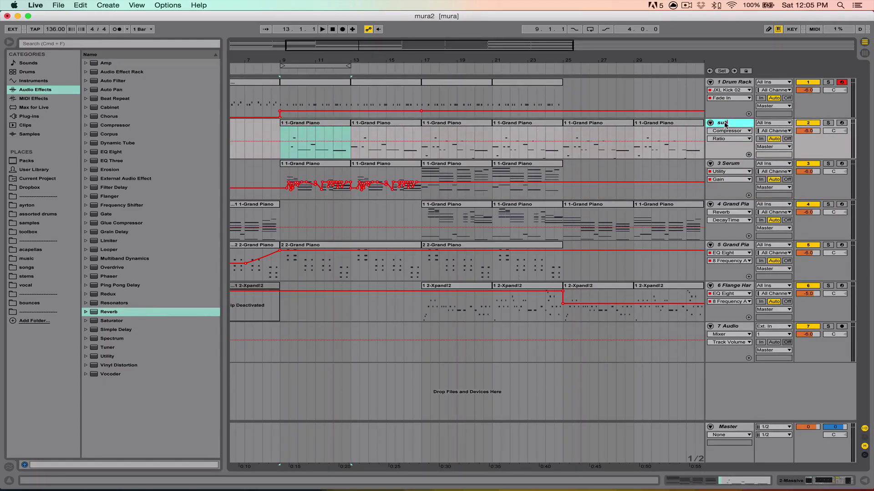
pyautogui.click(727, 83)
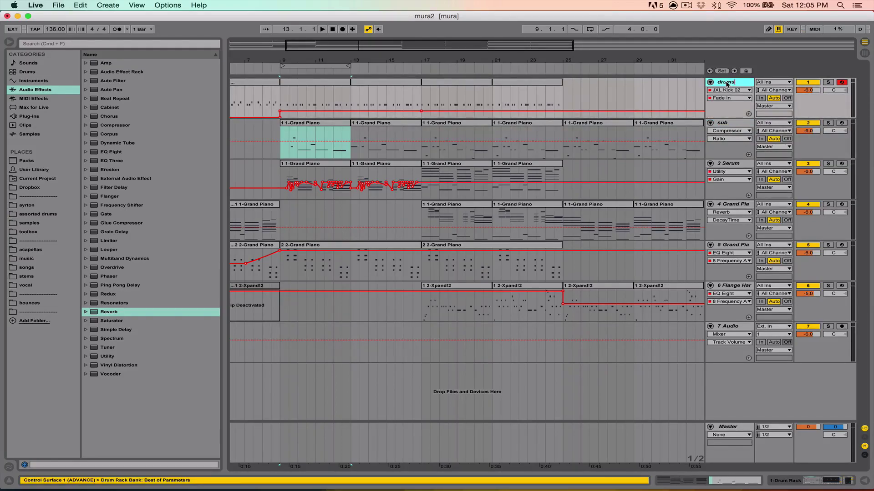
pyautogui.press('Return')
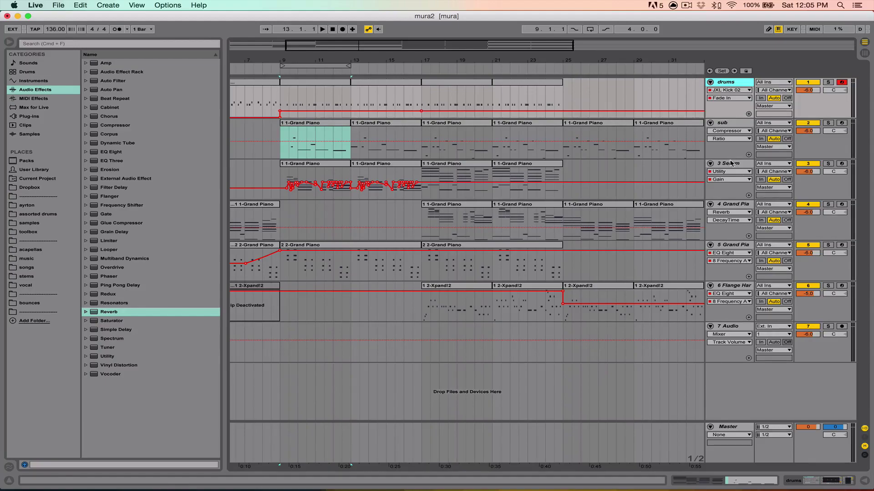
# - Solo the Serum track and audition its chords from 9.1.1 with the metronome turned on
pyautogui.press('Down')
pyautogui.click(828, 164)
pyautogui.press('space')
pyautogui.click(121, 30)
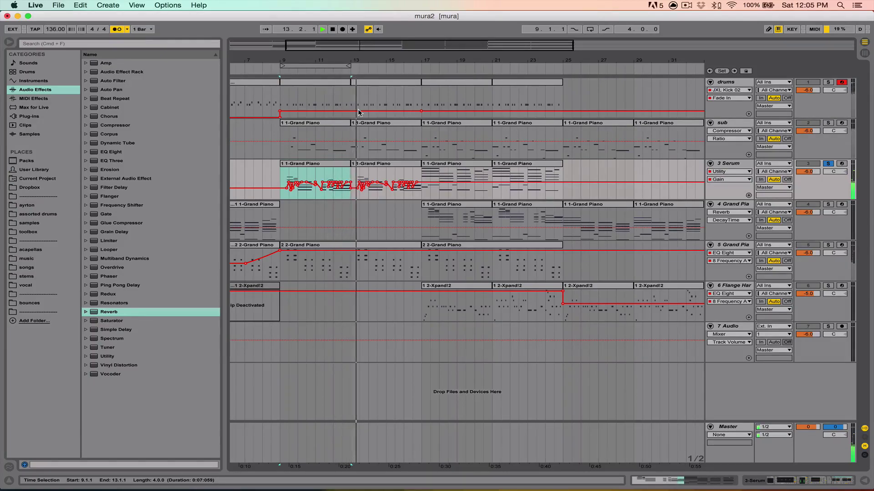
# - Display the Serum track's Reverb Dry/Wet automation and audition the reverb swell from 10.1.1
pyautogui.doubleClick(730, 164)
pyautogui.press('space')
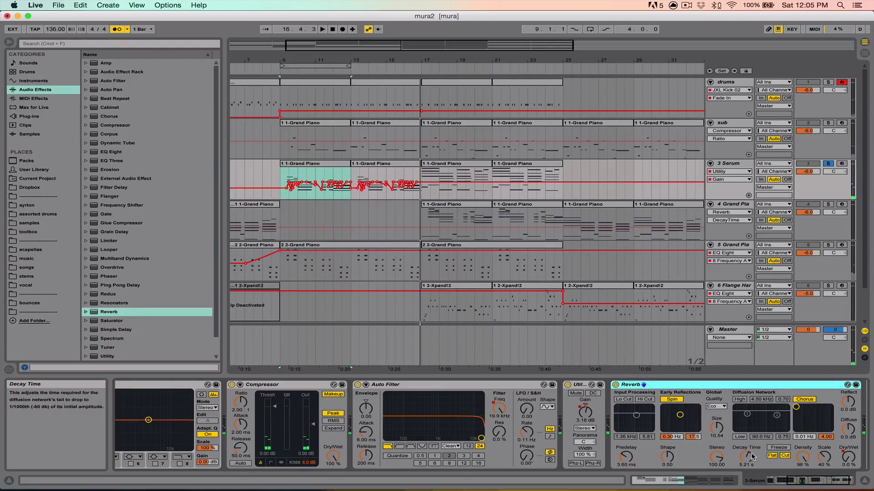
pyautogui.click(848, 457)
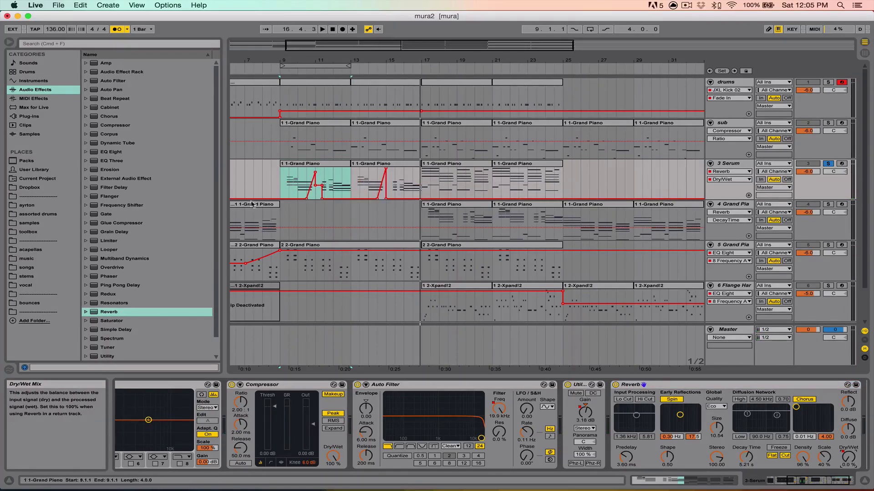
pyautogui.click(300, 184)
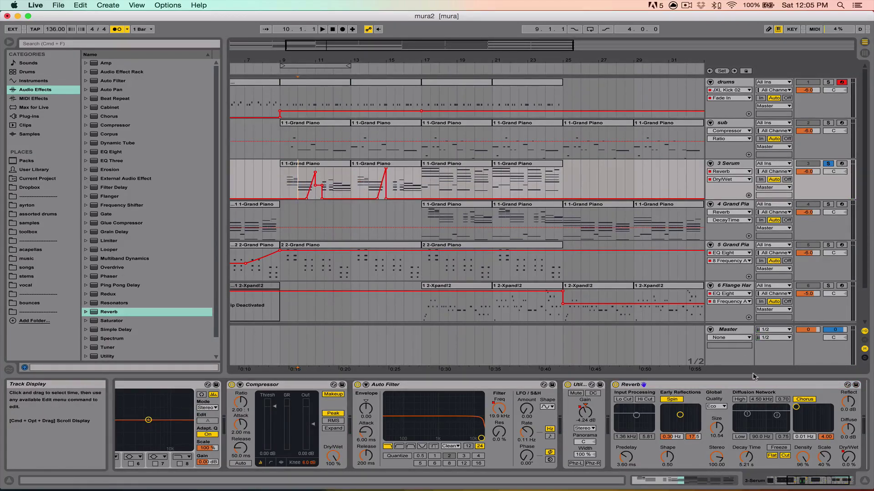
pyautogui.press('space')
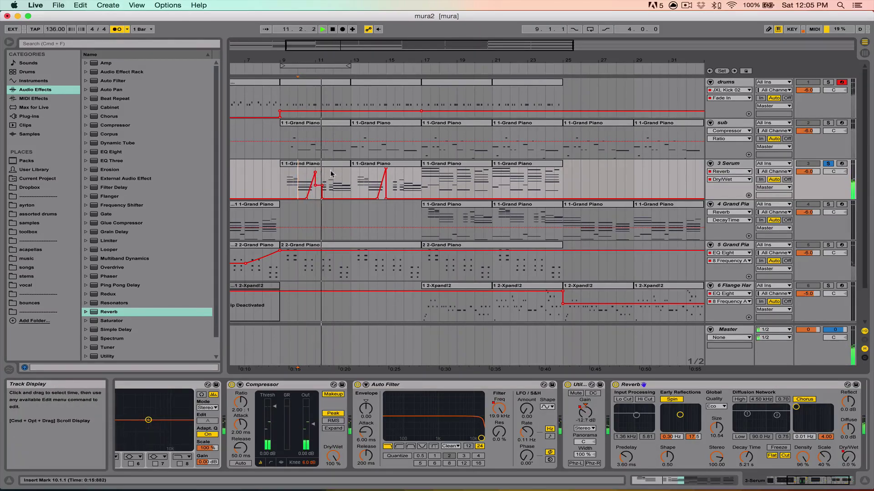
pyautogui.press('space')
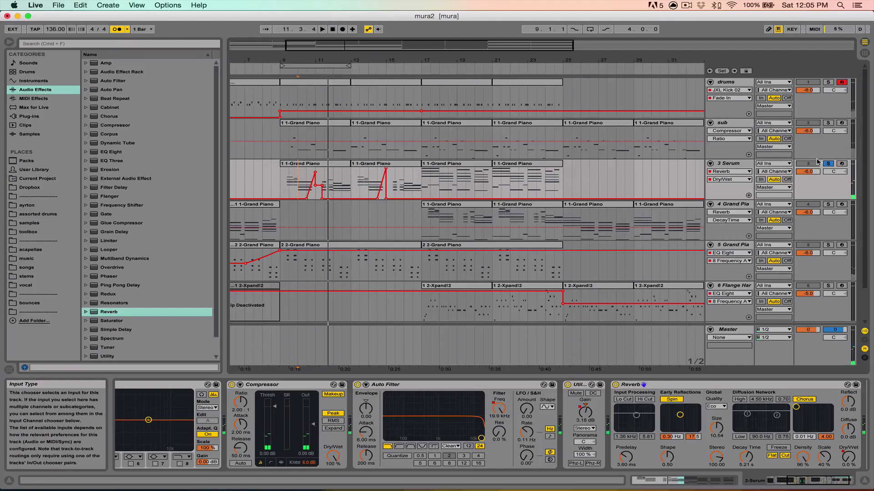
# - Take the Serum track out of solo and look over the whole arrangement down to the Flange Harp track
pyautogui.moveTo(326, 60); pyautogui.dragTo(325, 39)
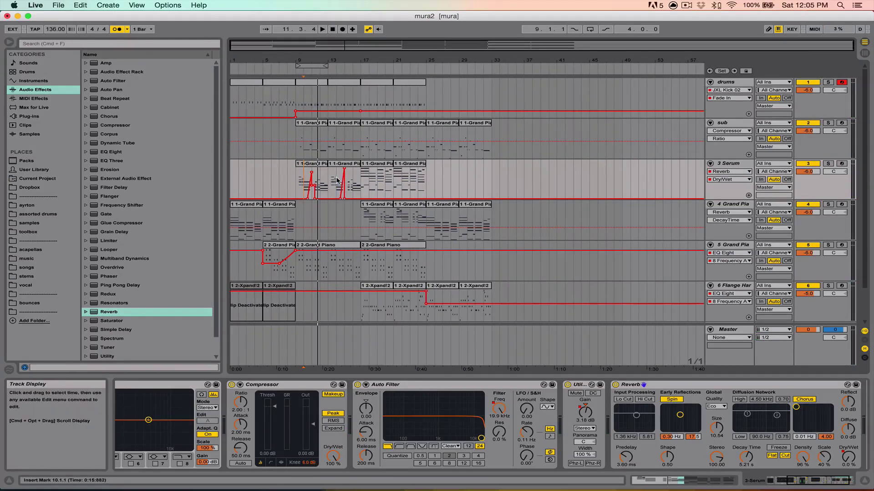
pyautogui.scroll(-3, 351, 218)
pyautogui.click(360, 269)
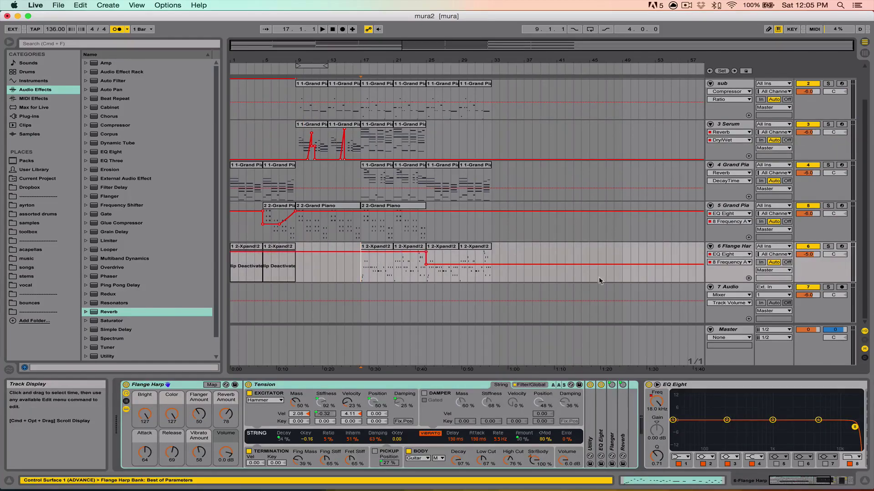
pyautogui.scroll(2, 414, 196)
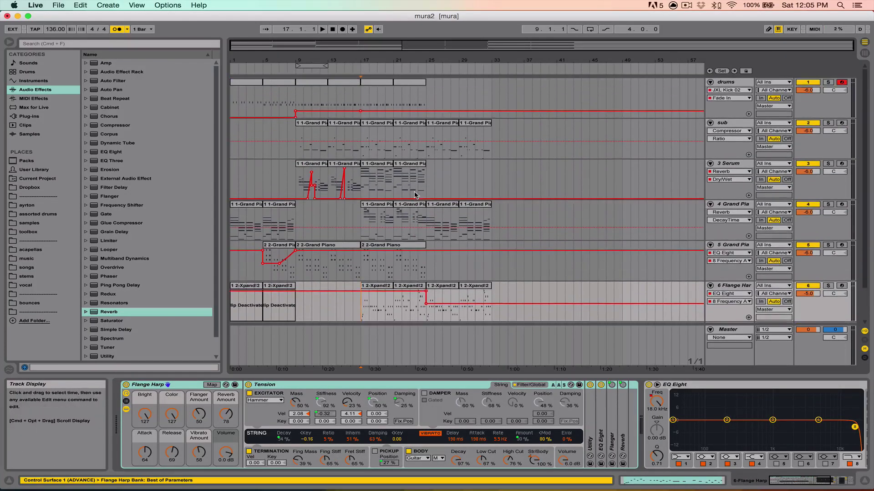
pyautogui.click(829, 164)
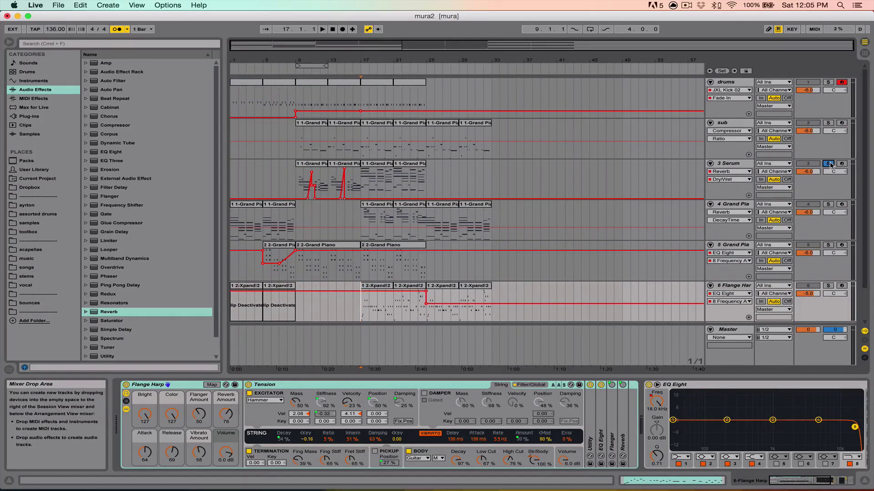
pyautogui.click(829, 164)
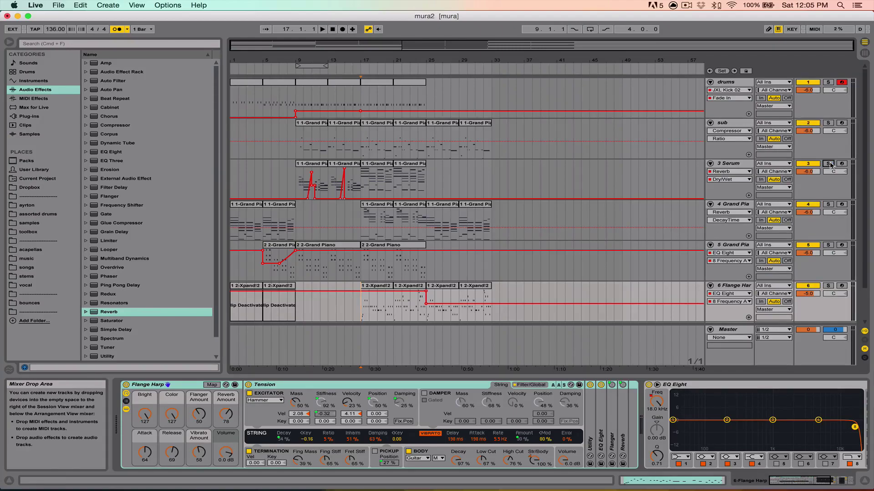
# - Open the sub track's first clip, inspect its D#2 note at 5.1.1, and hide the clip's notes
pyautogui.doubleClick(301, 132)
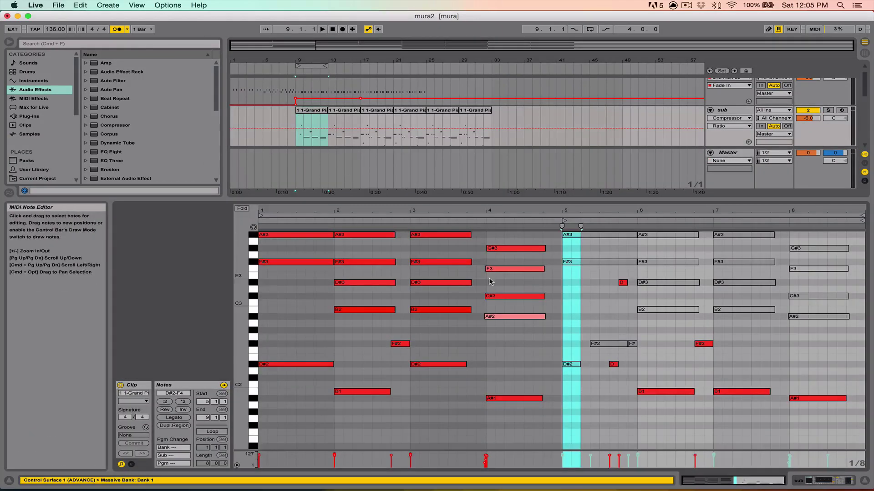
pyautogui.click(571, 364)
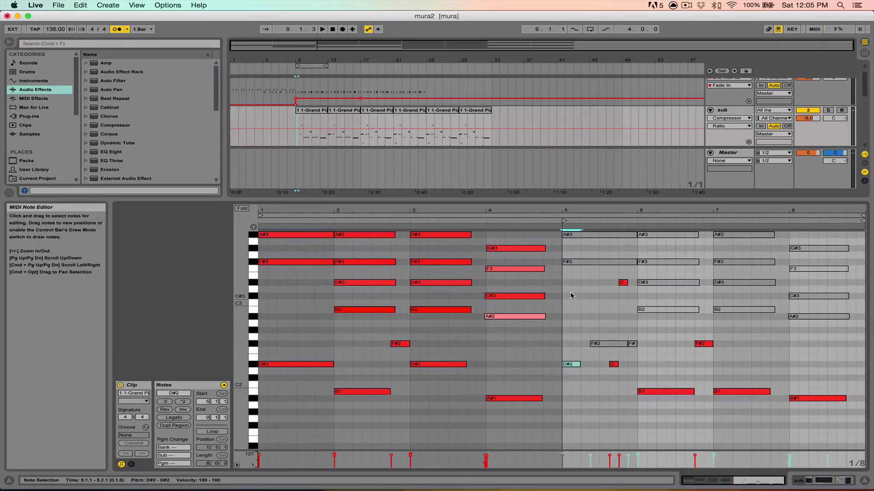
pyautogui.click(863, 482)
# - Turn on looping for bars 9 to 13 and play the looped section
pyautogui.moveTo(324, 65)
pyautogui.mouseDown()
pyautogui.moveTo(364, 66)
pyautogui.moveTo(331, 66)
pyautogui.mouseUp()
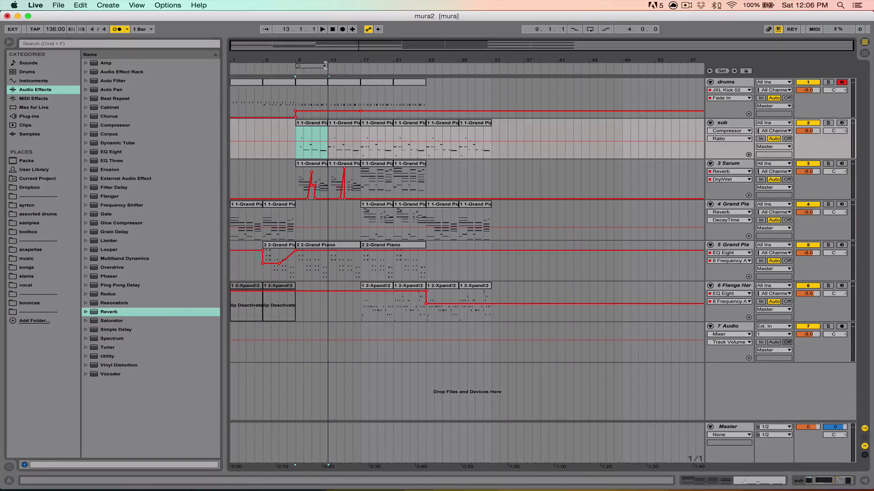
pyautogui.click(590, 30)
pyautogui.press('space')
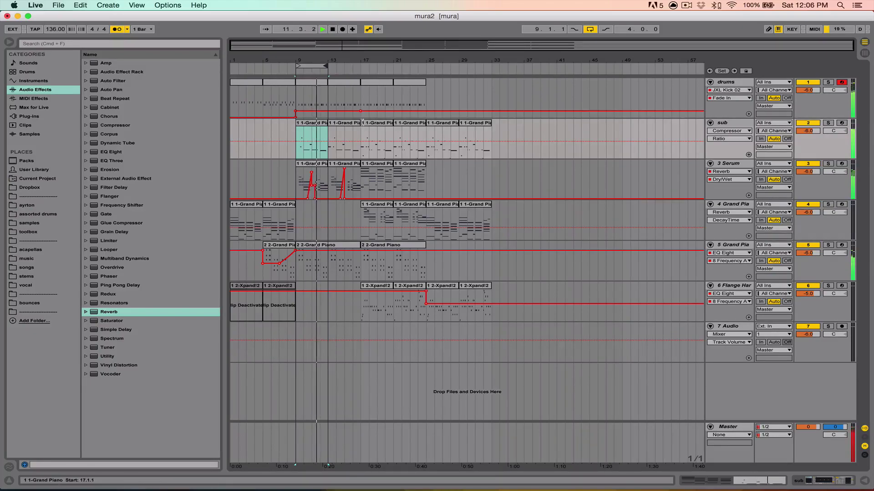
# - Open the first sub clip's notes, audition from the clip start, and reactivate the D#2 note at 5.1.1
pyautogui.click(305, 124)
pyautogui.doubleClick(305, 124)
pyautogui.press('space')
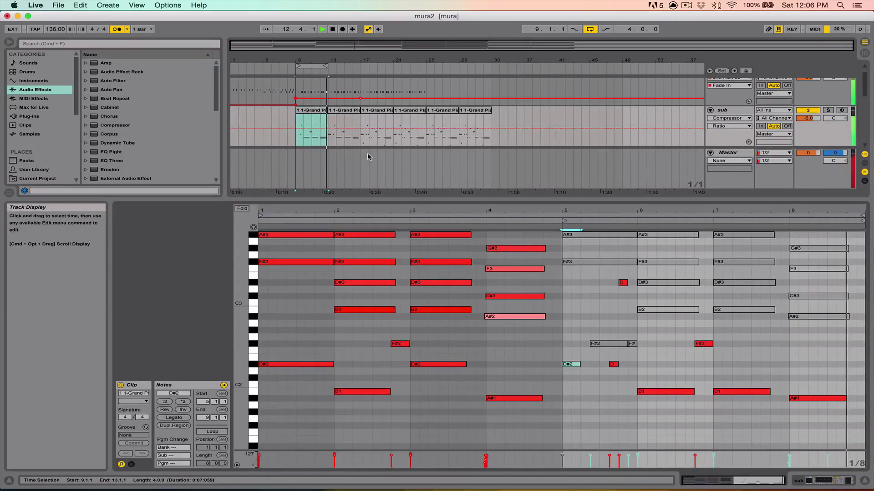
pyautogui.press('space')
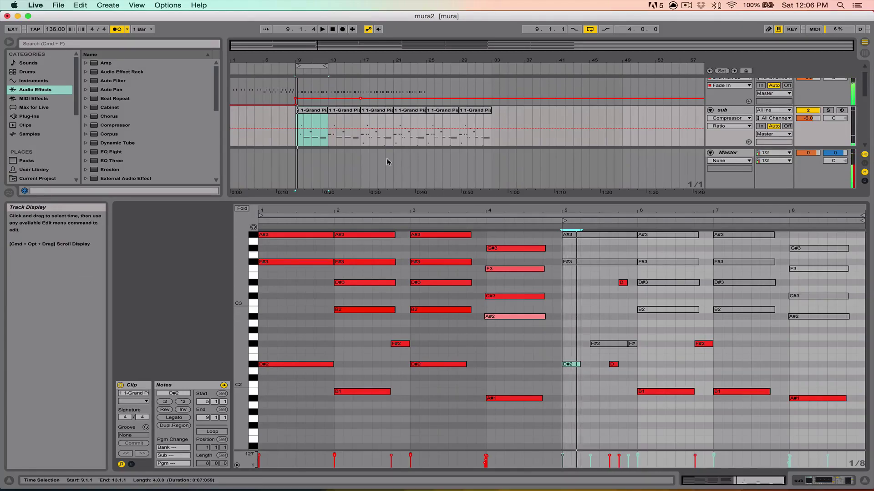
pyautogui.click(563, 258)
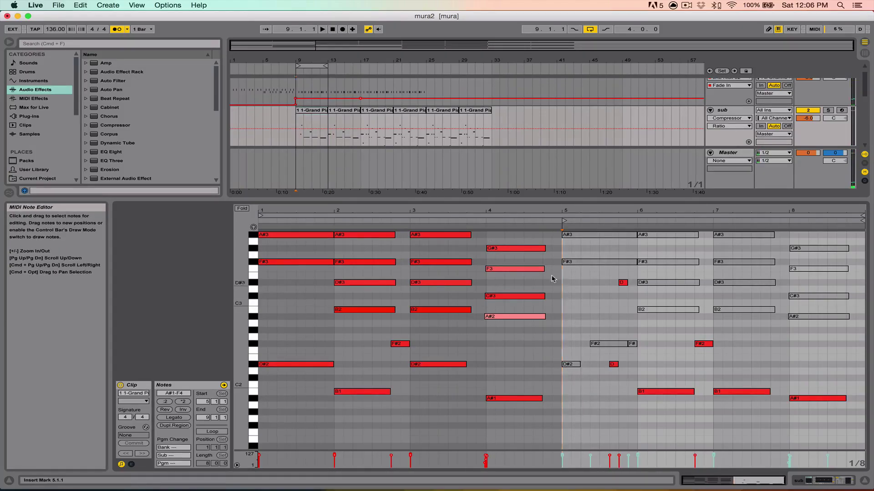
pyautogui.press('space')
pyautogui.click(567, 363)
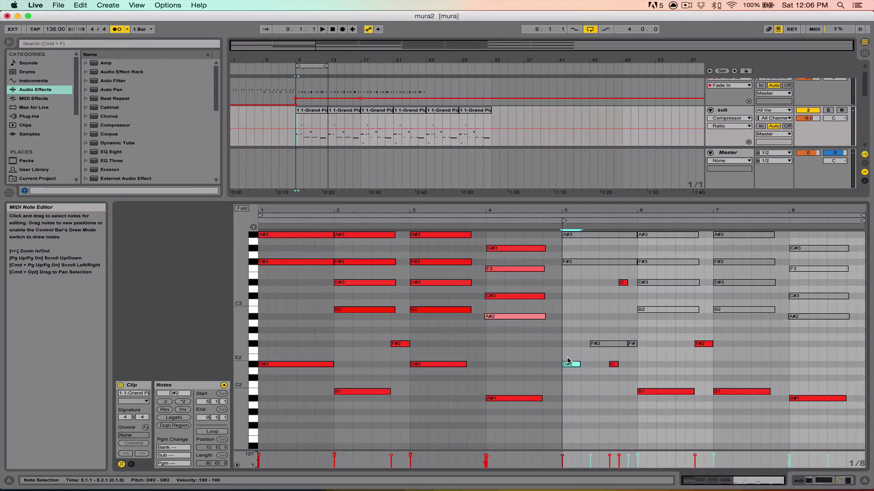
# - Inspect the voicing and glide settings of the sub's Massive synth, arm the sub track, and close the synth window
pyautogui.click(131, 464)
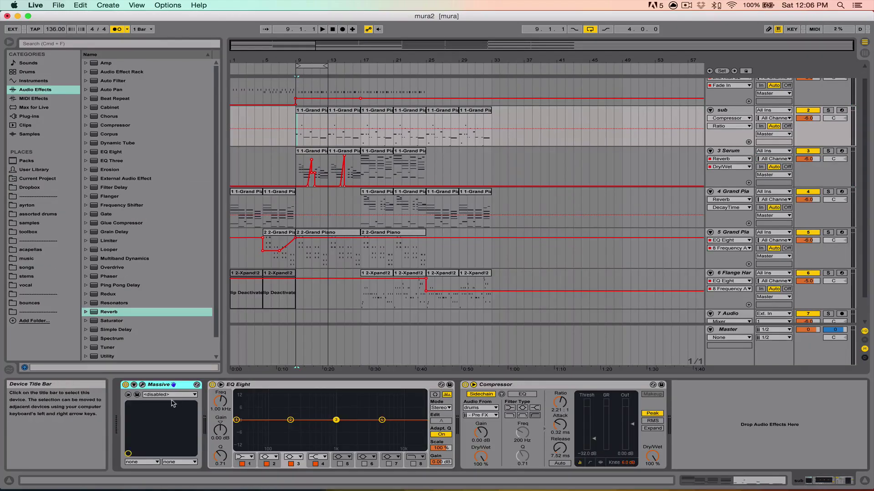
pyautogui.click(142, 385)
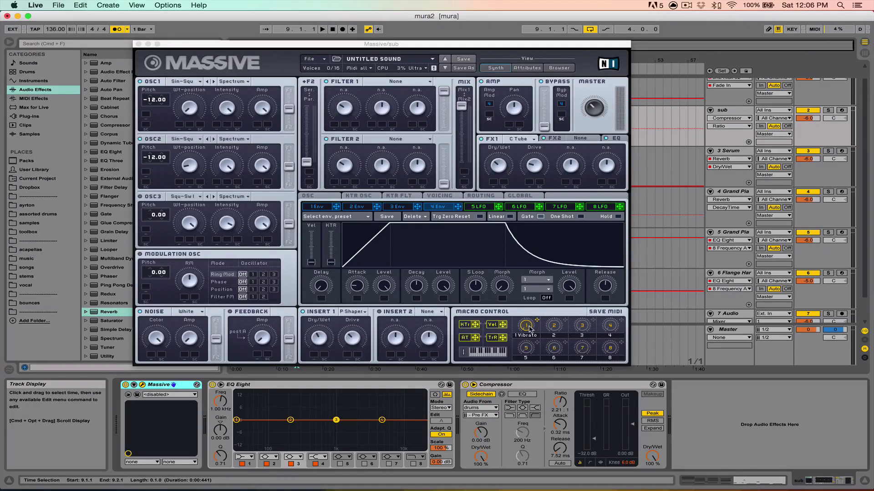
pyautogui.click(453, 196)
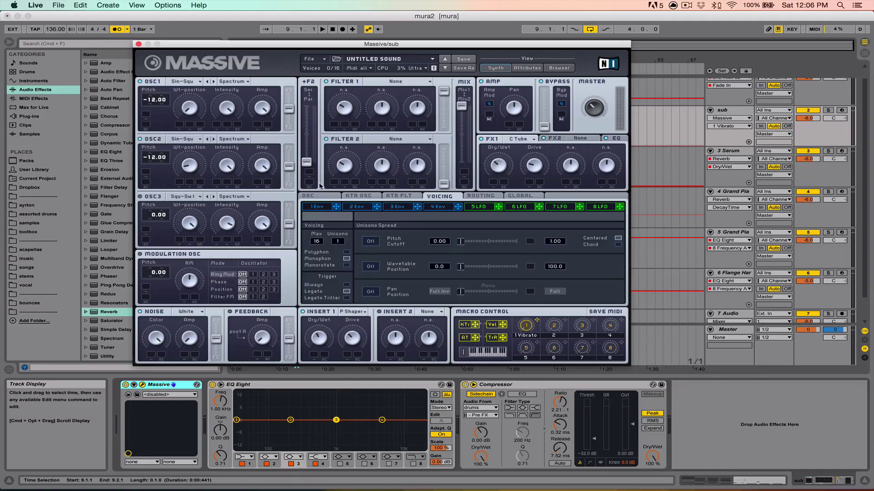
pyautogui.click(841, 111)
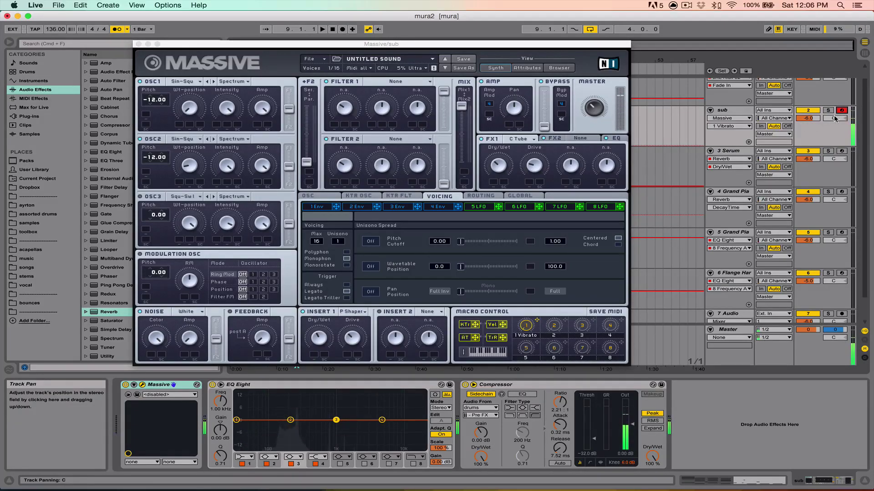
pyautogui.click(325, 196)
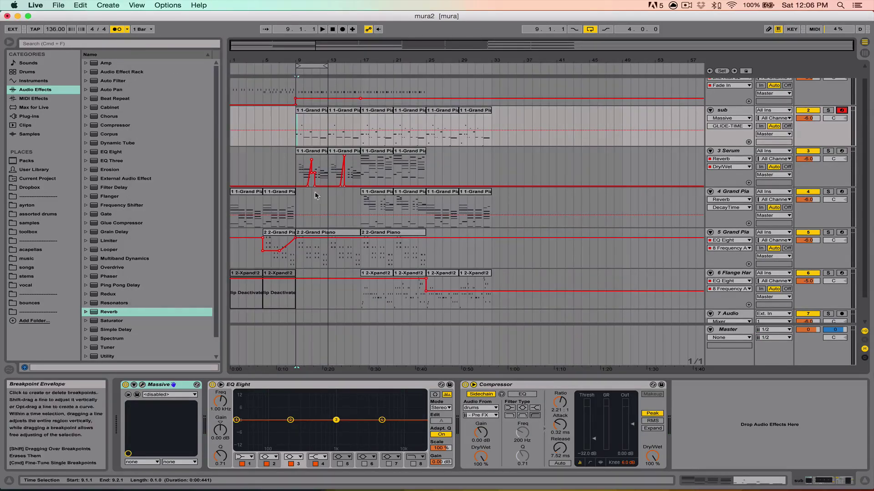
# - Extend the D#2 note at the start of the first sub clip to 5.2.3 and audition it
pyautogui.click(298, 124)
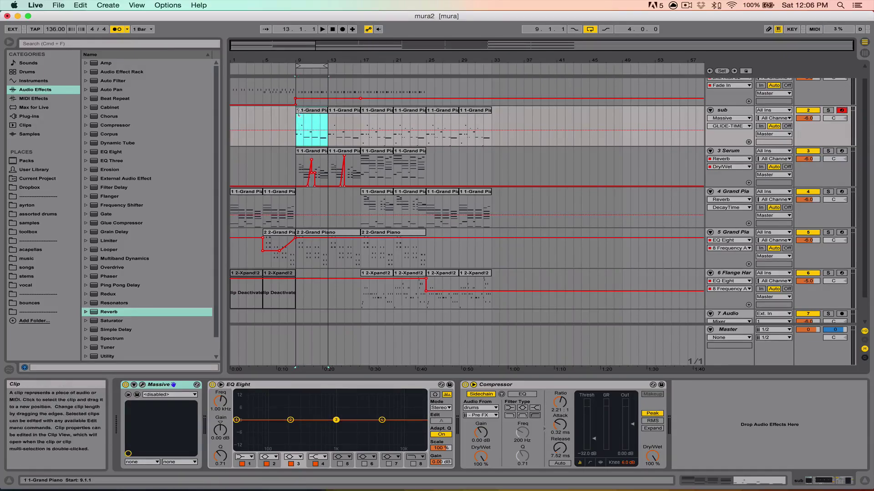
pyautogui.doubleClick(298, 124)
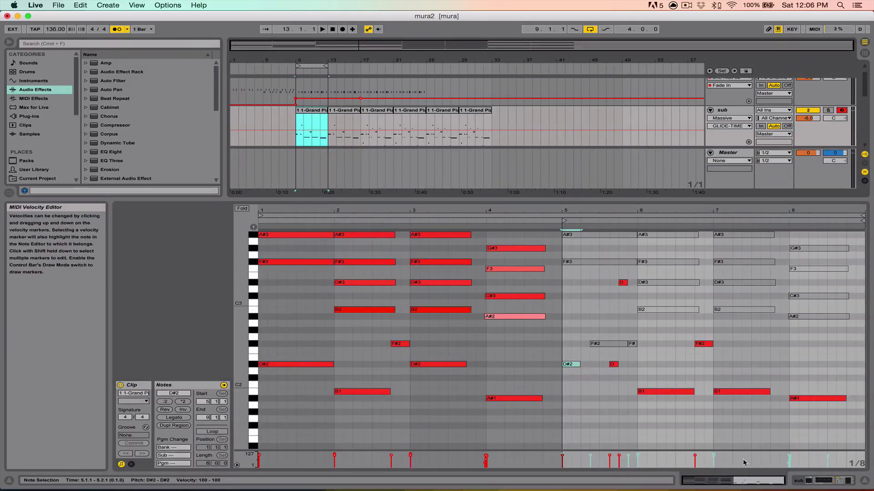
pyautogui.click(574, 353)
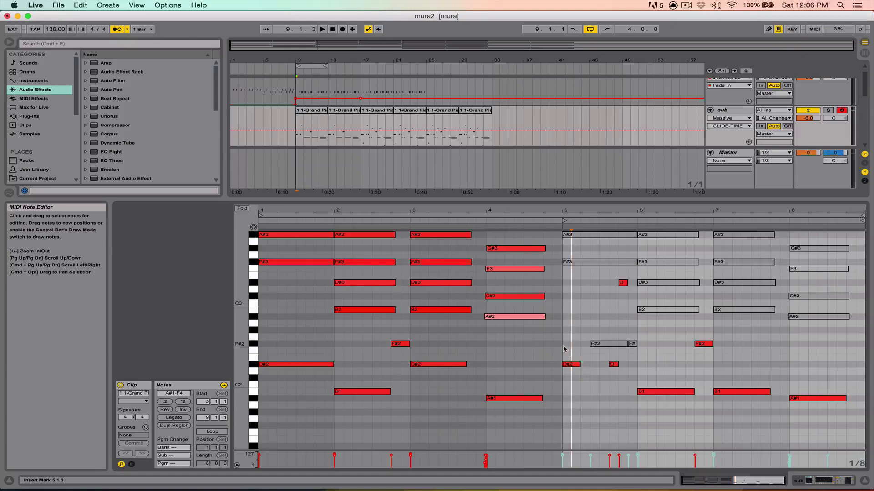
pyautogui.moveTo(580, 363); pyautogui.dragTo(592, 362)
pyautogui.press('space')
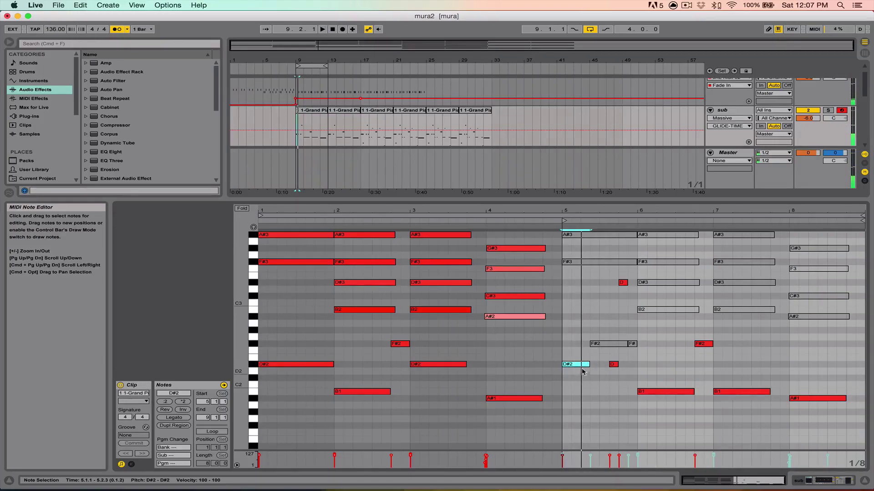
pyautogui.press('space')
pyautogui.press('space')
pyautogui.press('0')
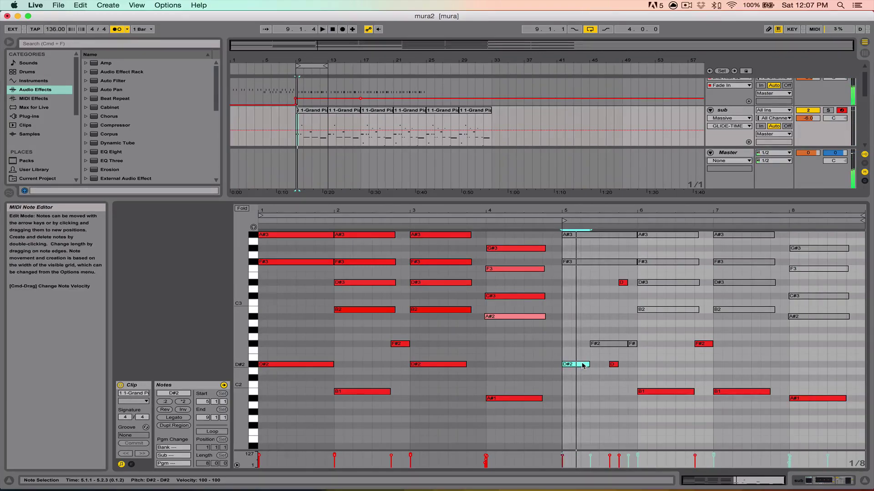
# - Add a D#0 note from 5.2.1 to 5.2.3 in the first sub clip and audition it with the preceding D#2 note
pyautogui.scroll(-5, 590, 369)
pyautogui.press('space')
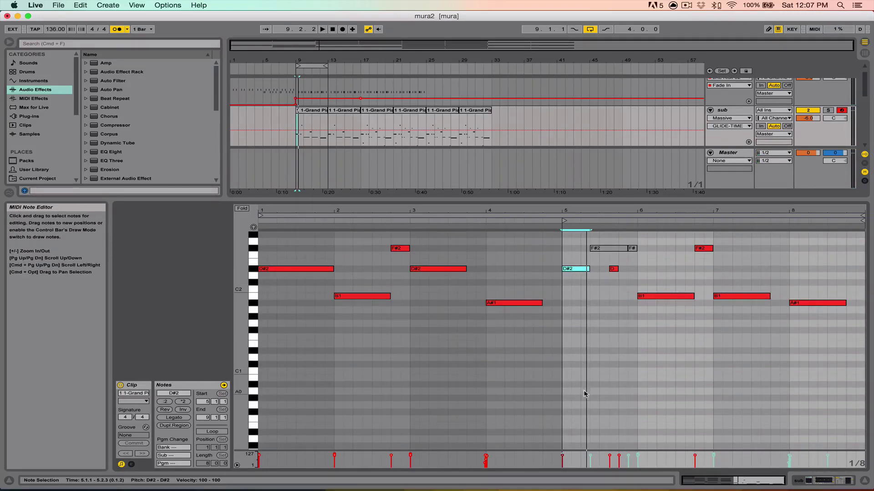
pyautogui.doubleClick(584, 433)
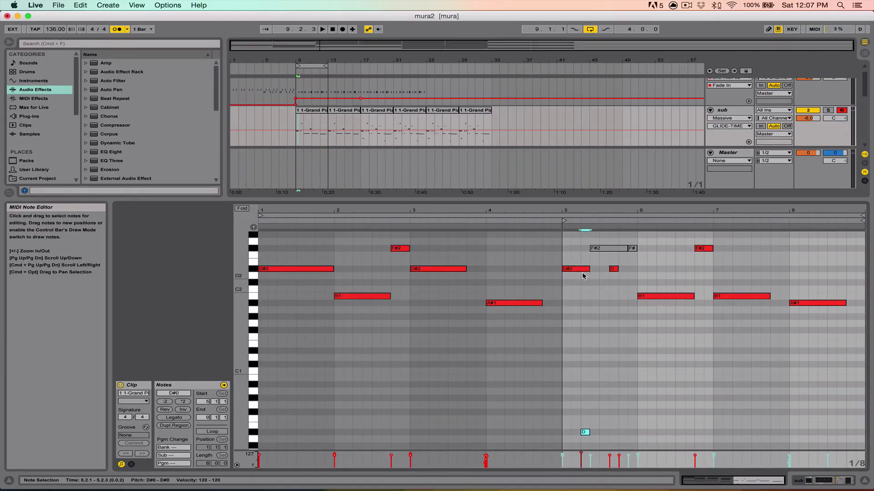
pyautogui.press('space')
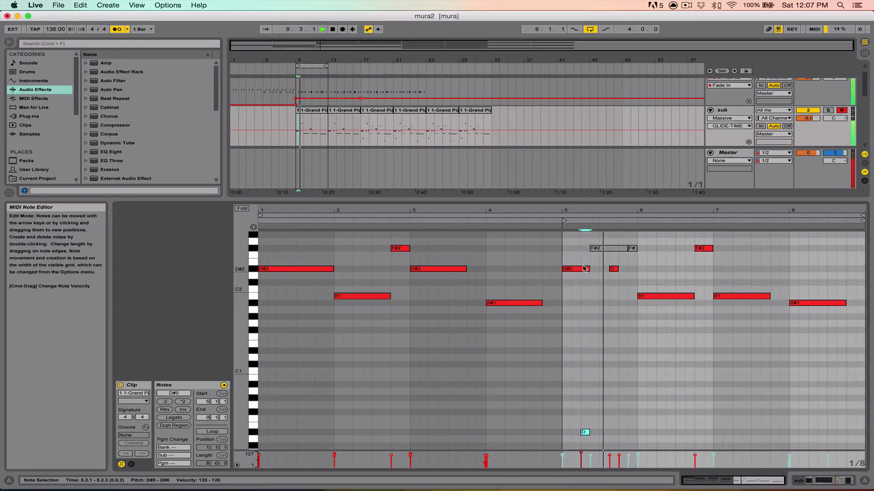
pyautogui.click(560, 250)
pyautogui.press('space')
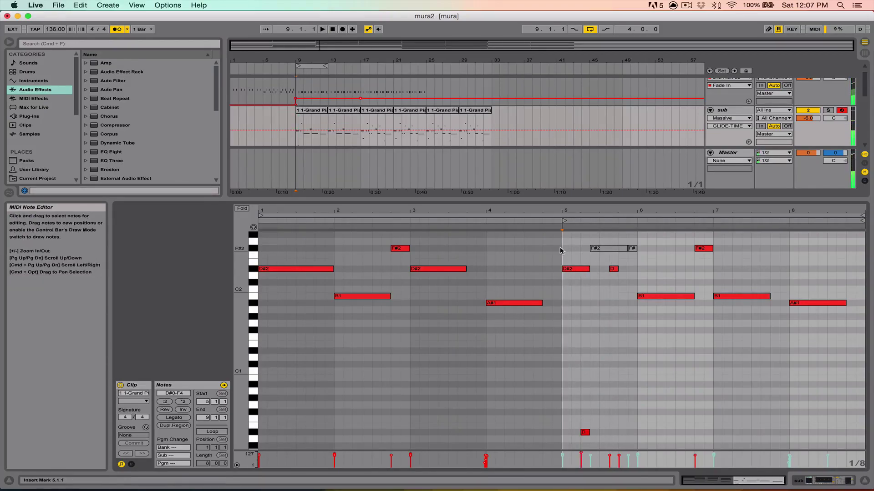
# - Hide the sub clip's notes and play the looped arrangement from 9.1.1
pyautogui.press('super+alt+l')
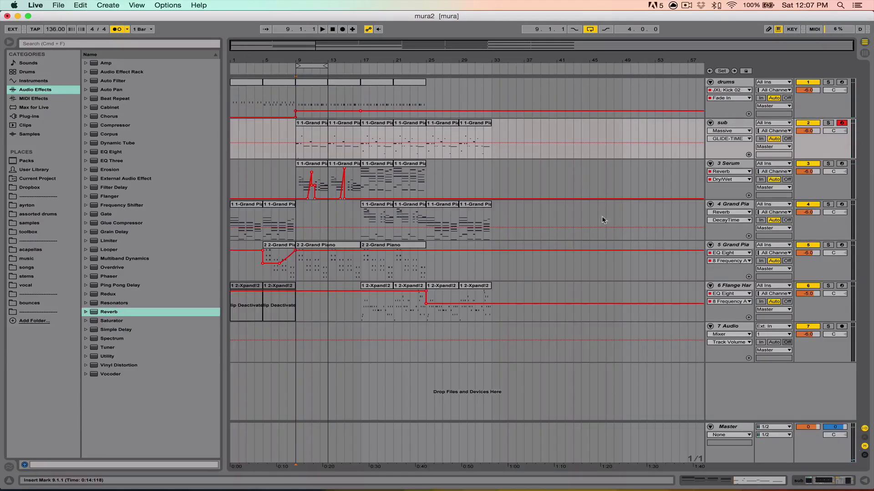
pyautogui.click(341, 61)
pyautogui.press('space')
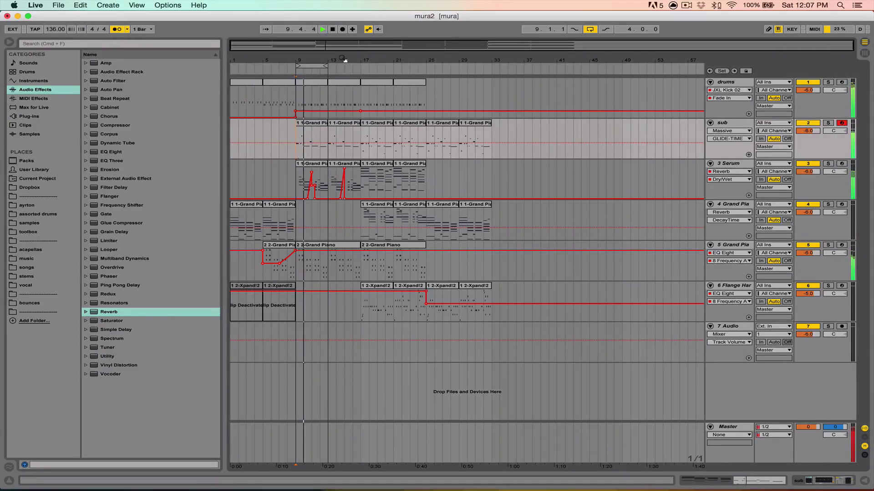
# - Open the sub clip at bar 9, play its notes with the full mix, and hide the note editor
pyautogui.moveTo(345, 60); pyautogui.dragTo(402, 115)
pyautogui.click(400, 125)
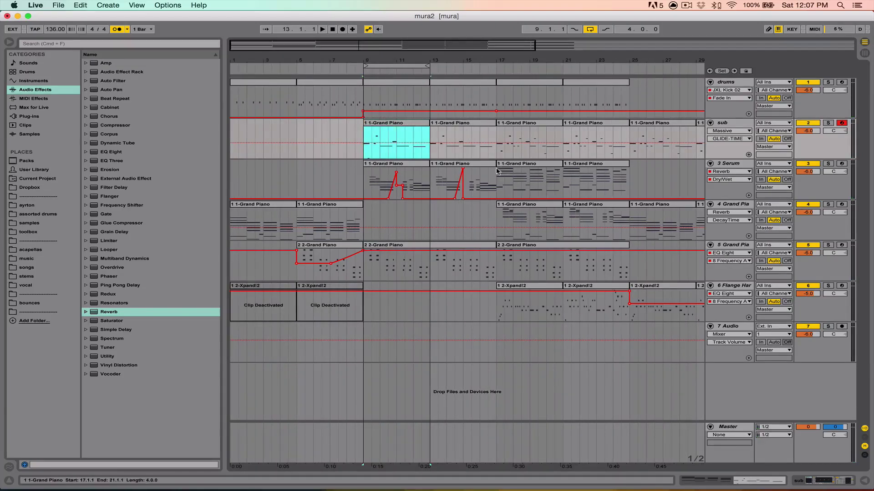
pyautogui.doubleClick(389, 127)
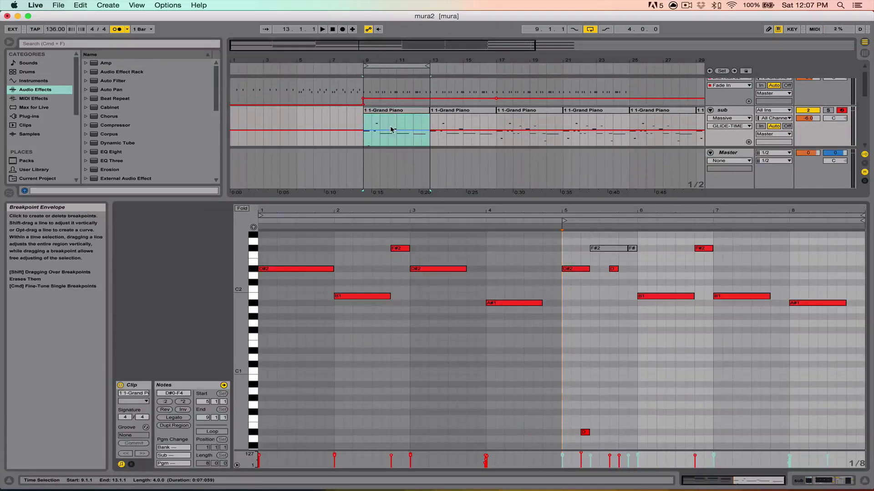
pyautogui.press('space')
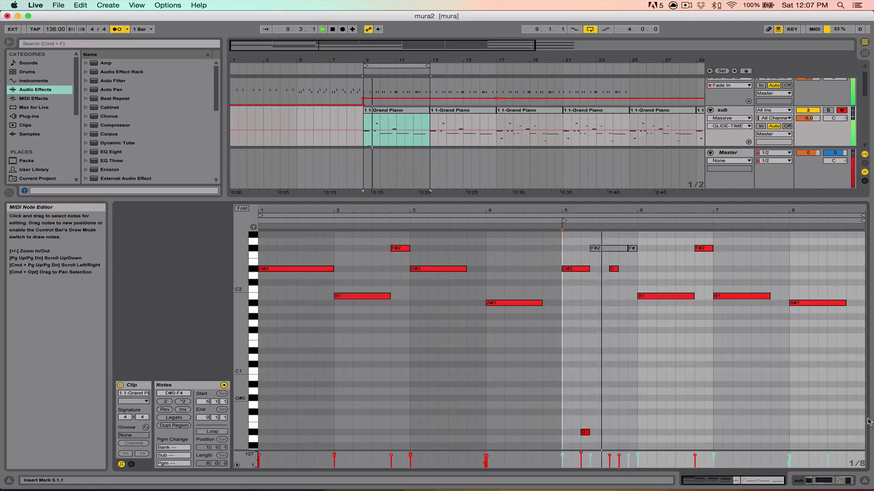
pyautogui.click(864, 481)
pyautogui.press('space')
# - Audition the sub clip at bar 17 in solo while examining its notes, then unsolo it and return the insert marker to 9.1.1
pyautogui.click(530, 124)
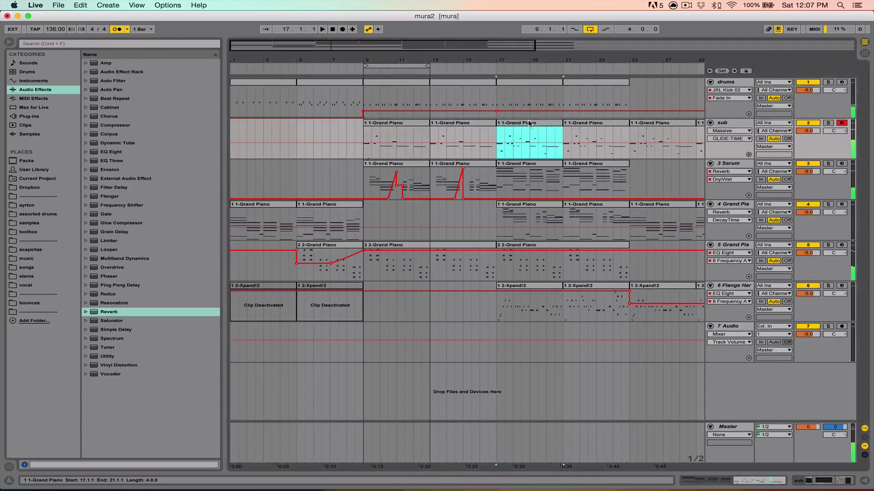
pyautogui.click(827, 123)
pyautogui.click(537, 124)
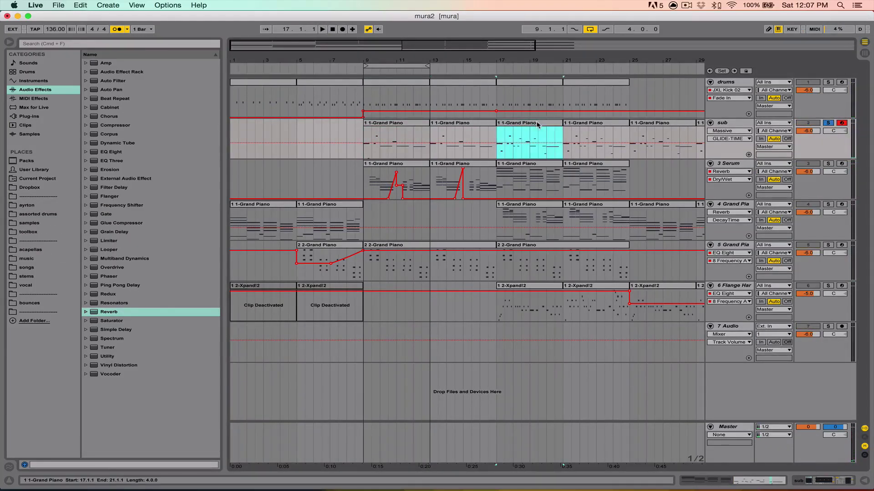
pyautogui.doubleClick(537, 124)
pyautogui.press('space')
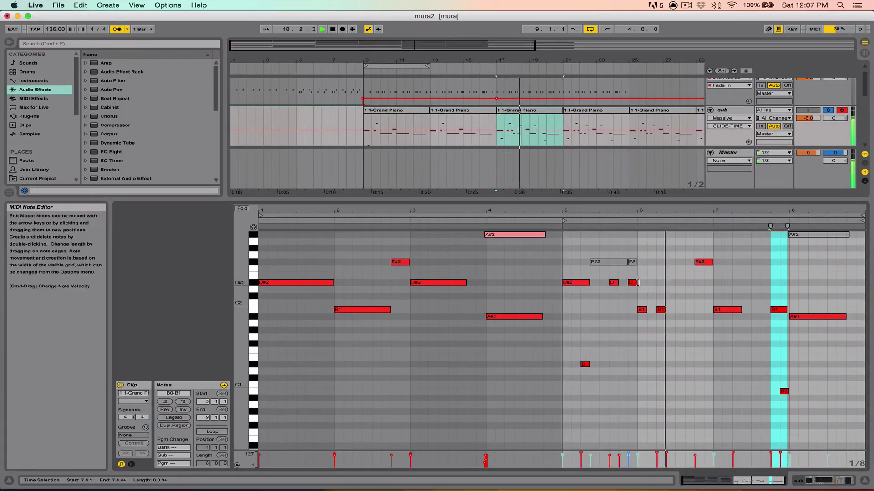
pyautogui.scroll(5, 650, 283)
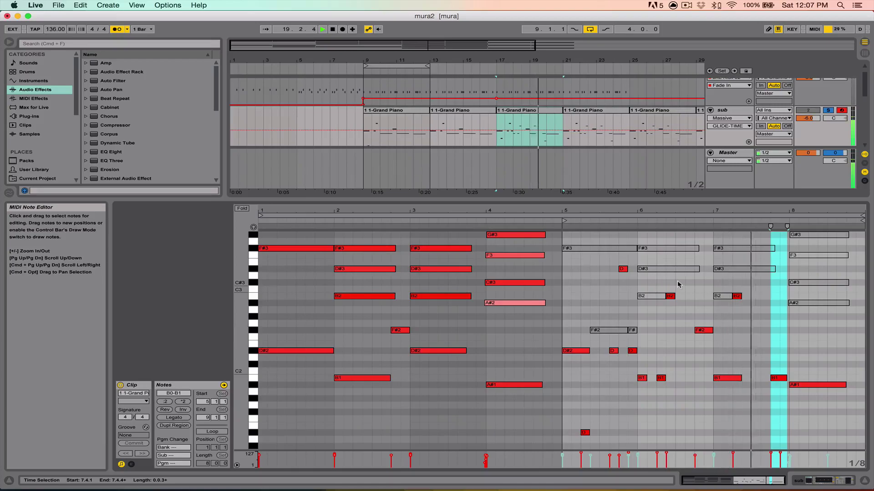
pyautogui.scroll(-2, 677, 280)
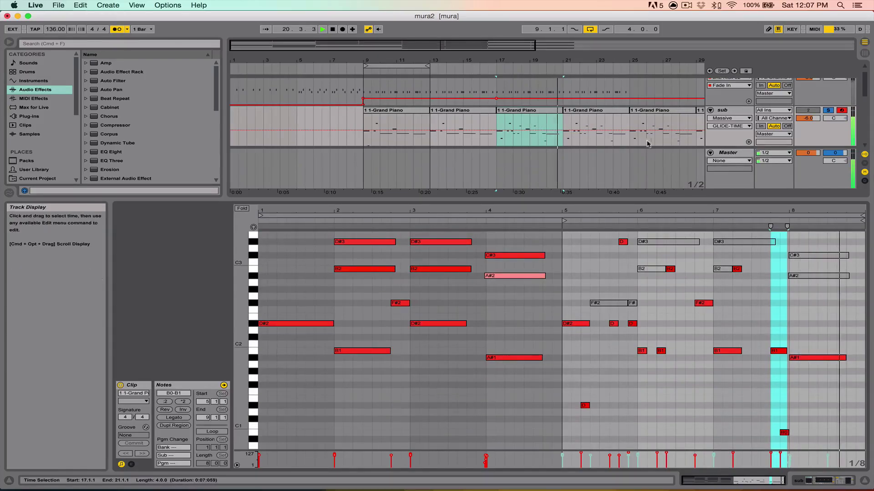
pyautogui.click(827, 110)
pyautogui.press('space')
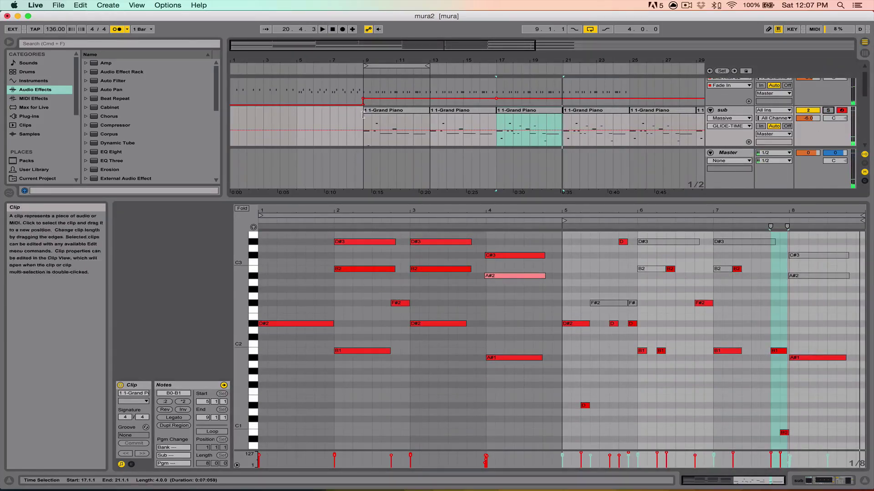
pyautogui.click(365, 137)
pyautogui.click(864, 481)
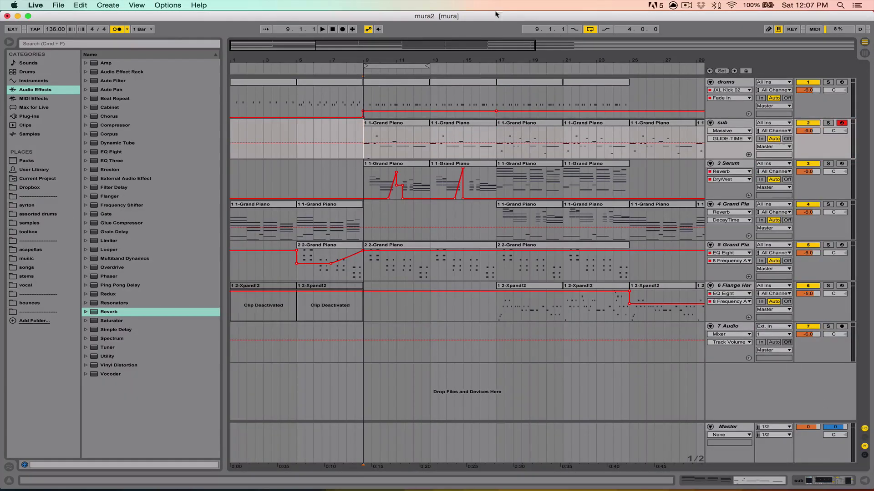
# - Delete the breakpoint at bar 17 from the drums track's JXL Kick 02 Fade In automation
pyautogui.moveTo(409, 58); pyautogui.dragTo(410, 45)
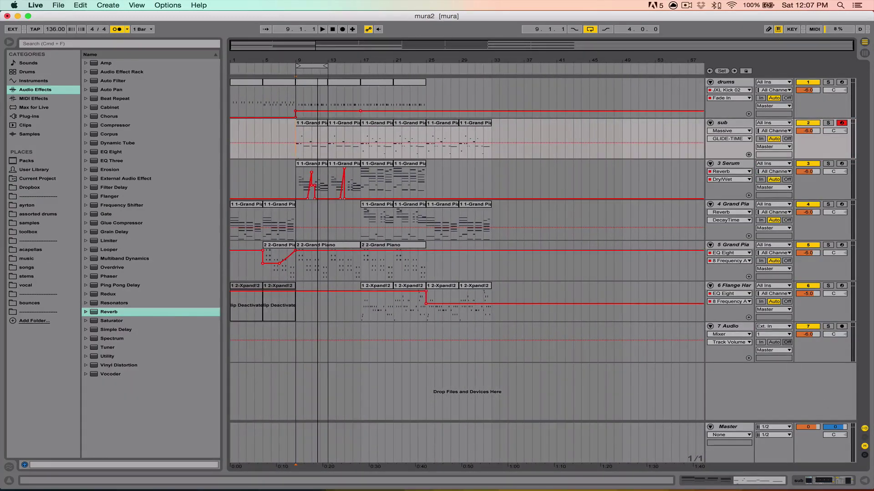
pyautogui.click(360, 112)
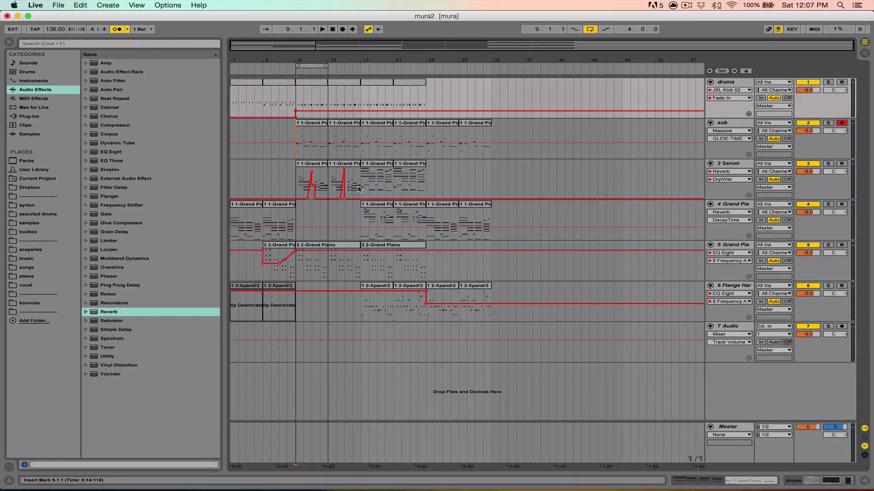
# - Solo the drums, add a Flat Kick hit at 1.1.3 in the drum clip at bar 17, and audition it
pyautogui.moveTo(314, 63); pyautogui.dragTo(315, 89)
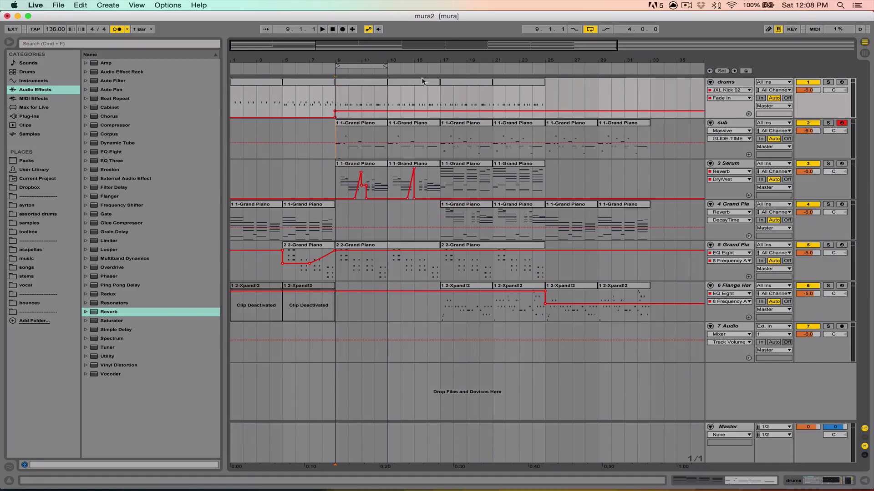
pyautogui.click(447, 83)
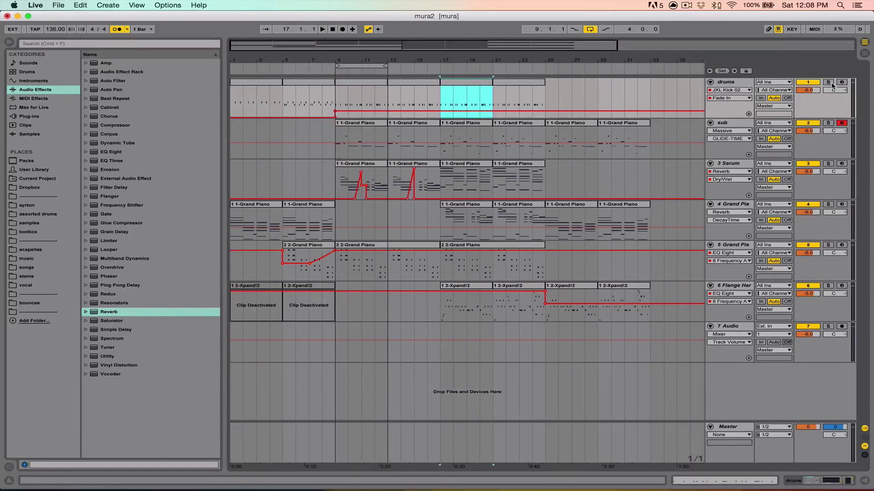
pyautogui.click(830, 83)
pyautogui.doubleClick(440, 81)
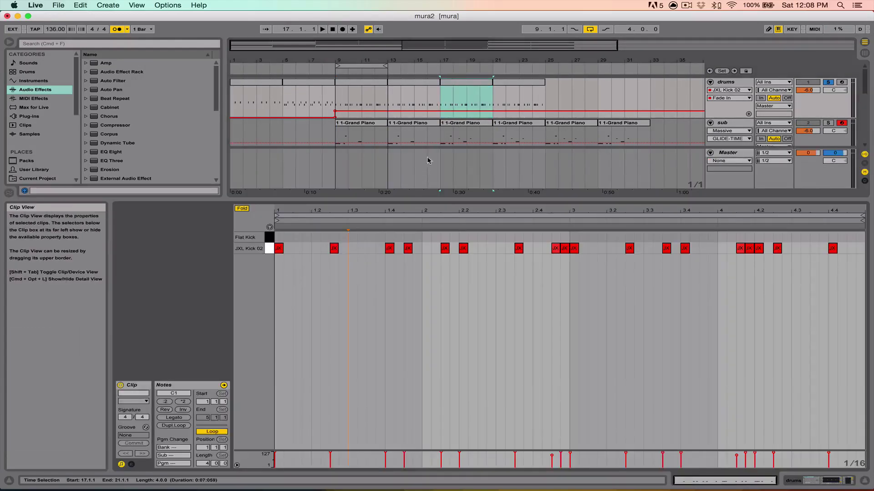
pyautogui.doubleClick(297, 237)
pyautogui.press('space')
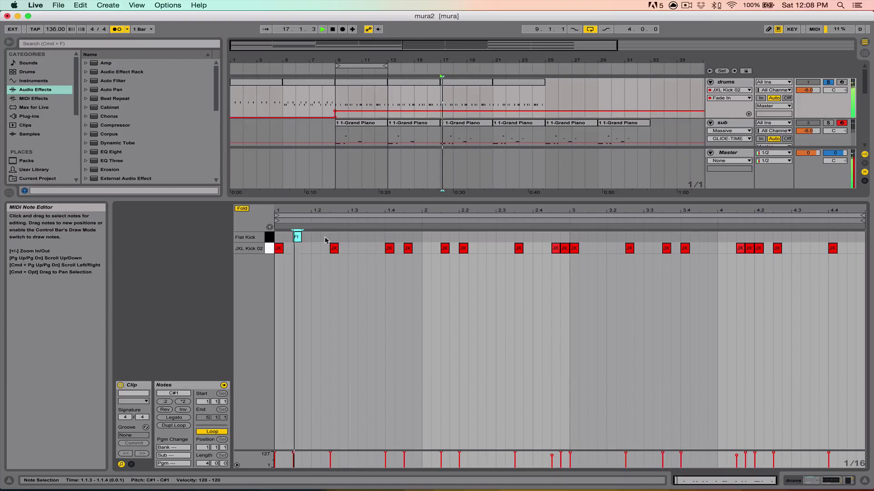
pyautogui.press('space')
# - Add Flat Kick hits at 1.2.2, 1.3.1 and 1.4.4 in the drum clip and audition the pattern
pyautogui.doubleClick(351, 237)
pyautogui.moveTo(335, 237); pyautogui.dragTo(326, 237)
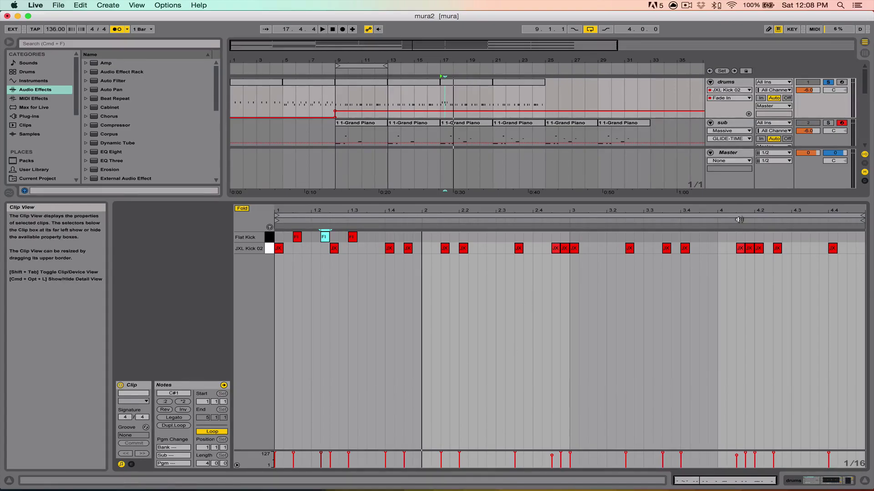
pyautogui.doubleClick(417, 237)
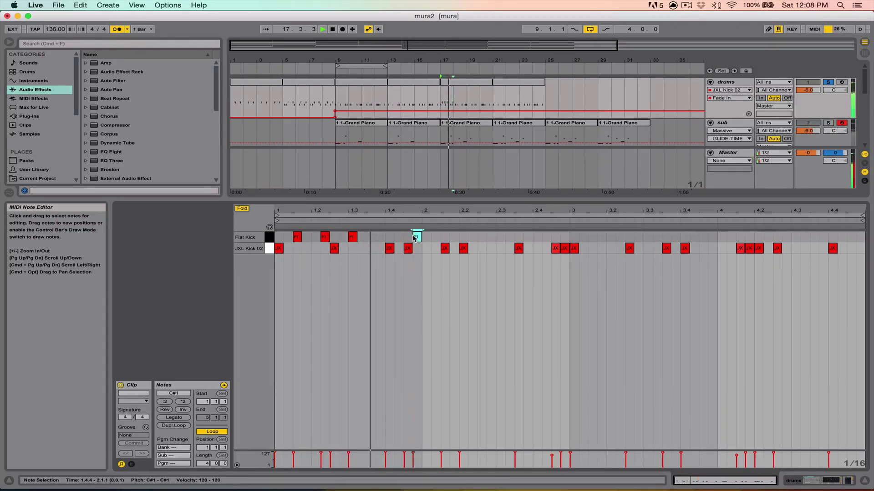
pyautogui.press('space')
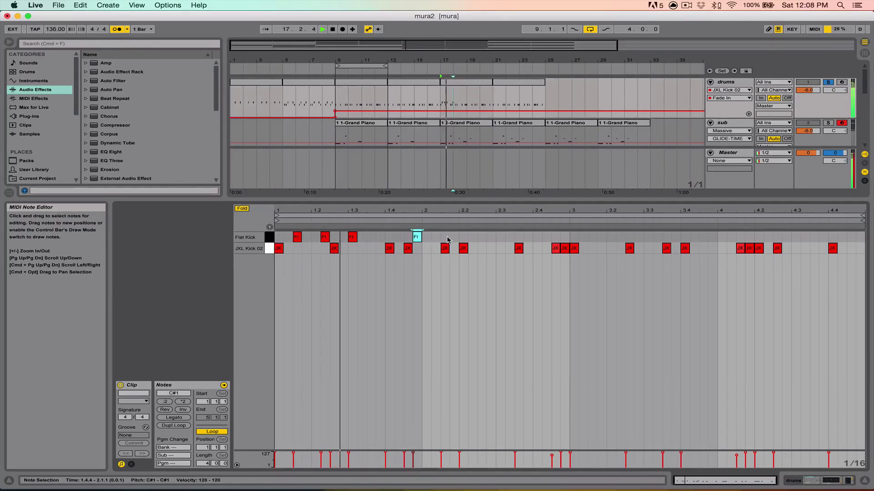
pyautogui.press('space')
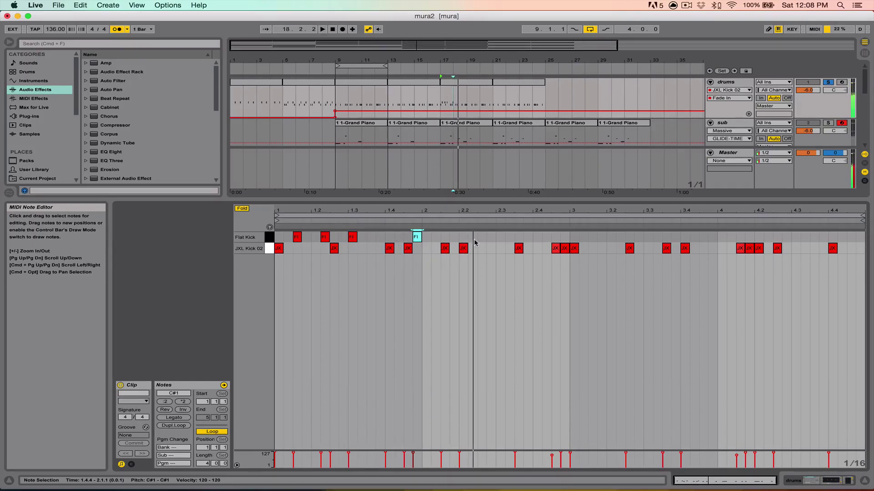
# - Add Flat Kick hits at 2.1.4 and 2.3.1 in the drum clip and audition them with the metronome turned off
pyautogui.moveTo(416, 210); pyautogui.dragTo(438, 219)
pyautogui.moveTo(364, 213); pyautogui.dragTo(390, 211)
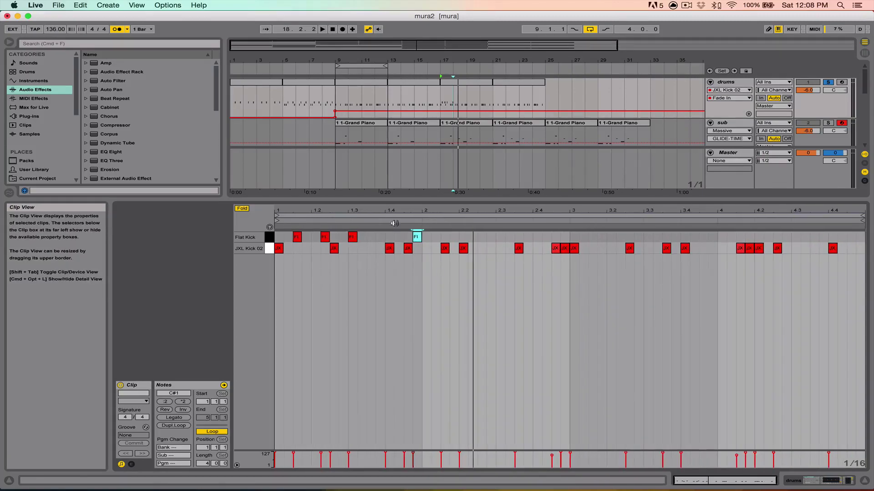
pyautogui.click(455, 239)
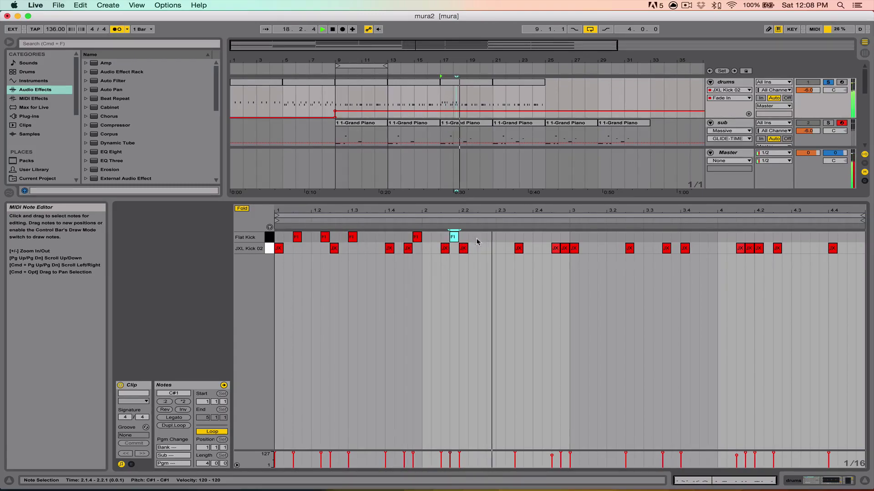
pyautogui.doubleClick(501, 238)
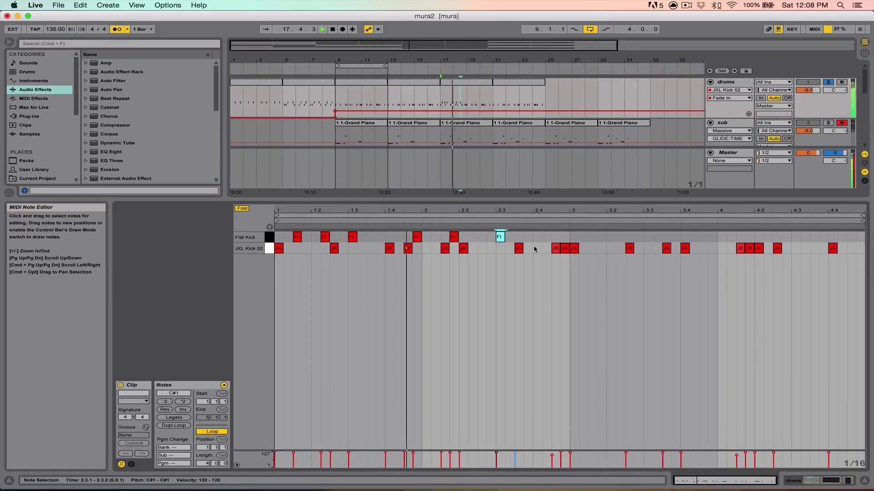
pyautogui.press('space')
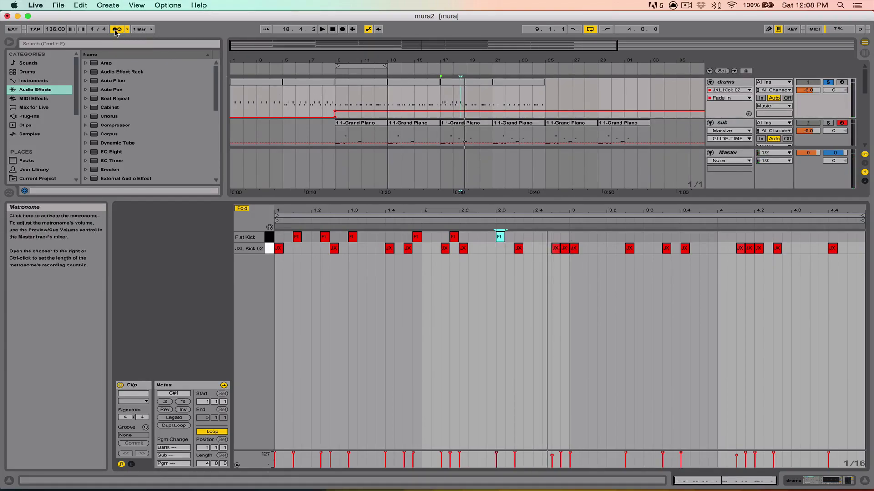
pyautogui.press('space')
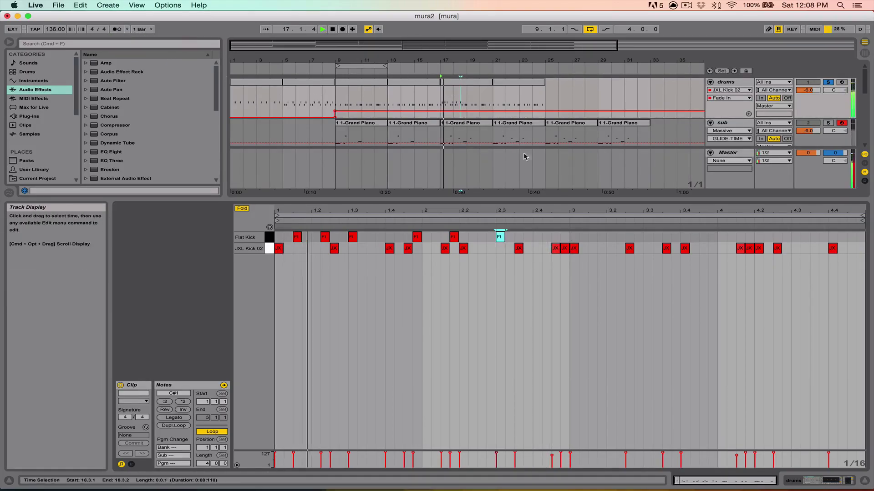
pyautogui.press('space')
pyautogui.press('space')
# - Add Flat Kick hits at 3.1.3 and 3.3.1 in the drum clip and audition the pattern
pyautogui.doubleClick(576, 238)
pyautogui.moveTo(576, 239); pyautogui.dragTo(594, 240)
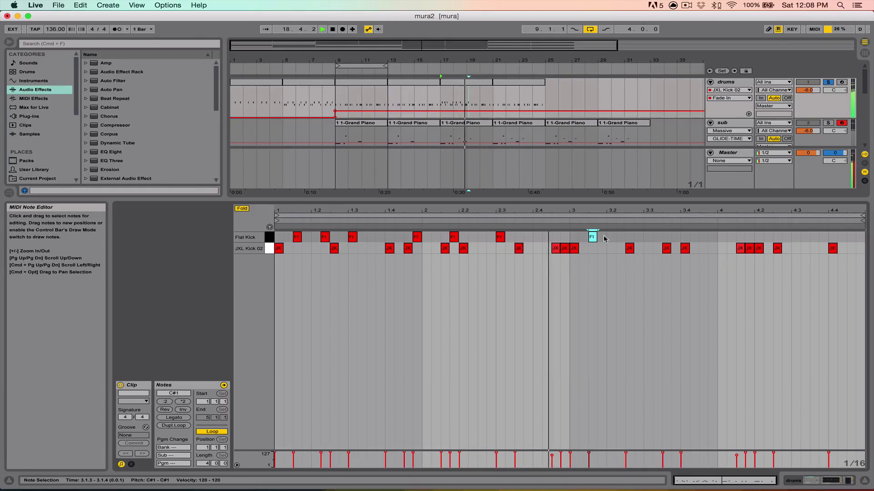
pyautogui.press('space')
pyautogui.doubleClick(648, 238)
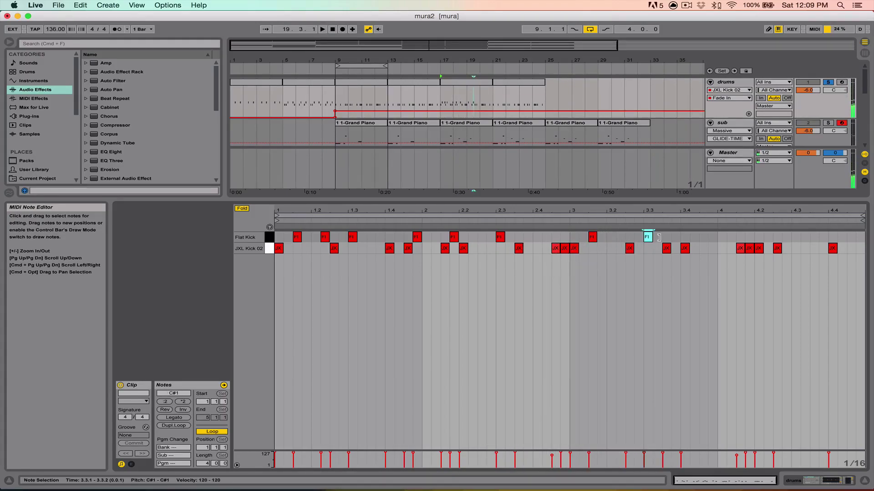
pyautogui.press('space')
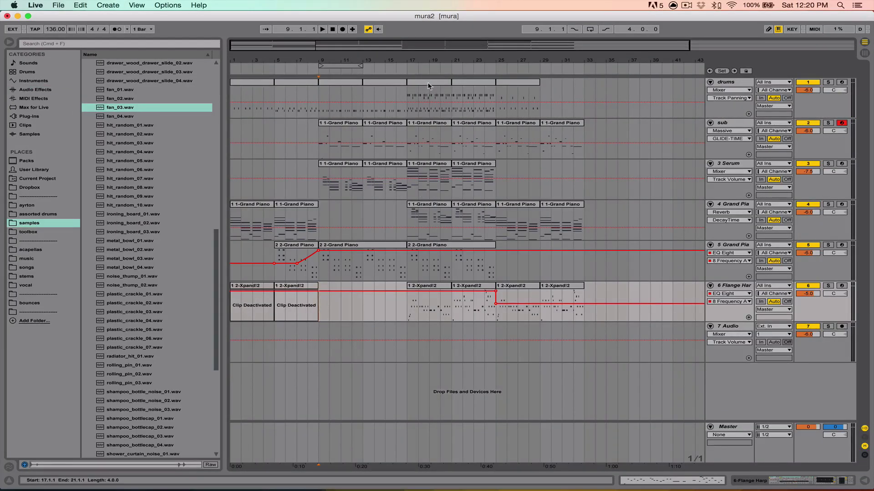
# - Open the drum clip at bar 17, audition its kick, snare 1 and fan_03 pattern in solo, and hide the note editor
pyautogui.doubleClick(428, 86)
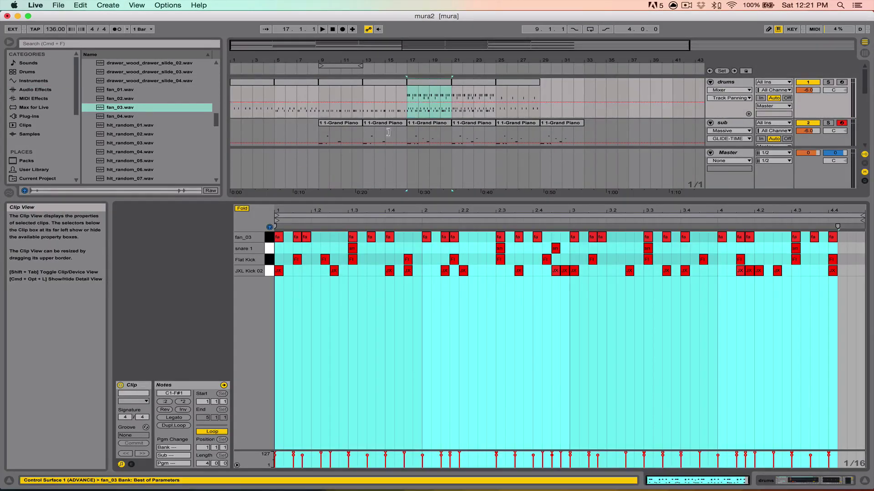
pyautogui.click(268, 250)
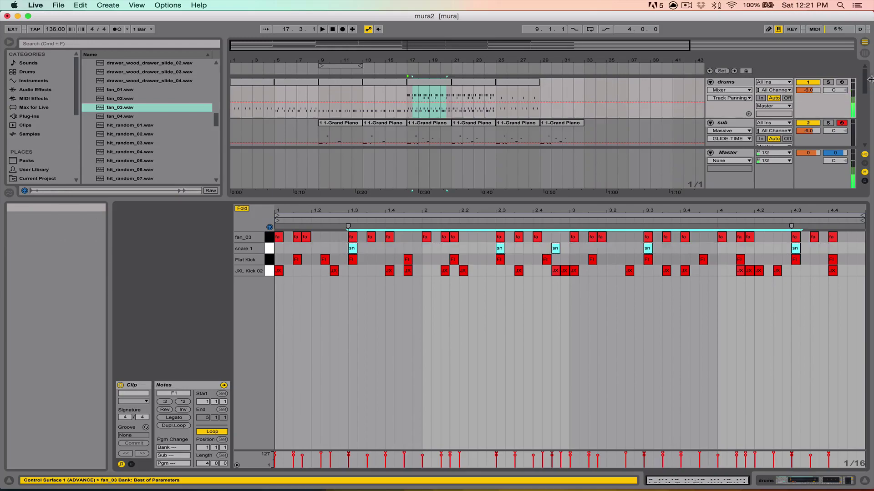
pyautogui.click(828, 82)
pyautogui.press('space')
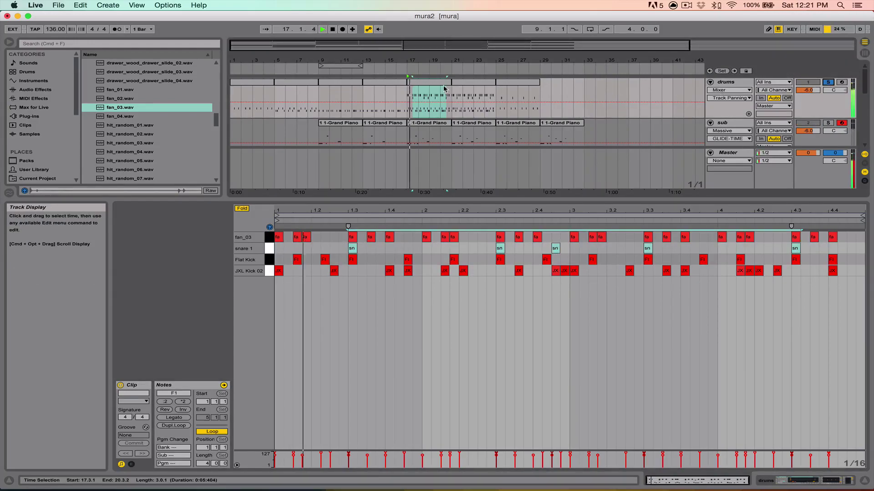
pyautogui.press('XF86AudioRaiseVolume')
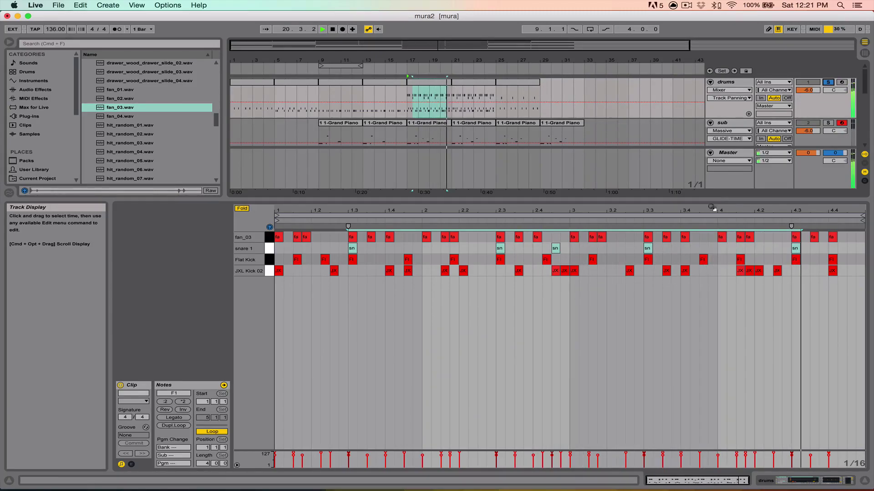
pyautogui.press('space')
pyautogui.click(269, 239)
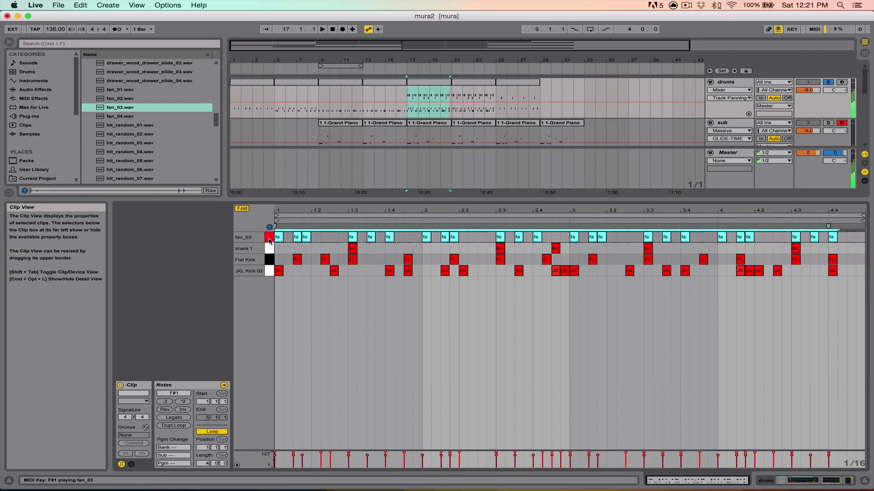
pyautogui.click(863, 480)
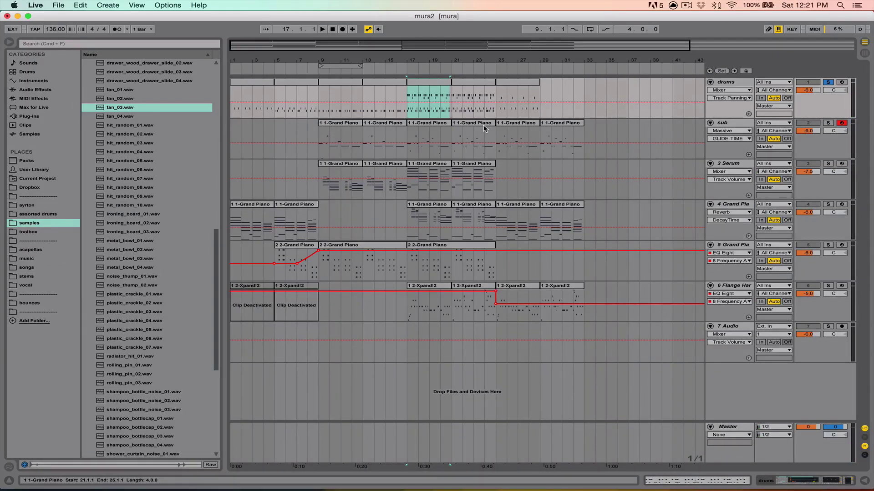
pyautogui.moveTo(444, 59); pyautogui.dragTo(669, 175)
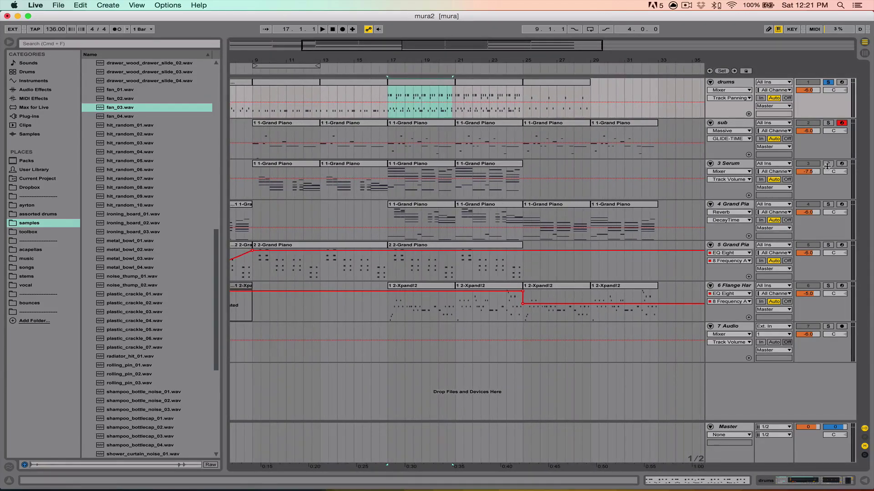
# - Turn off the drums solo and display the Utility Gain automation on the 3 Serum track
pyautogui.click(754, 174)
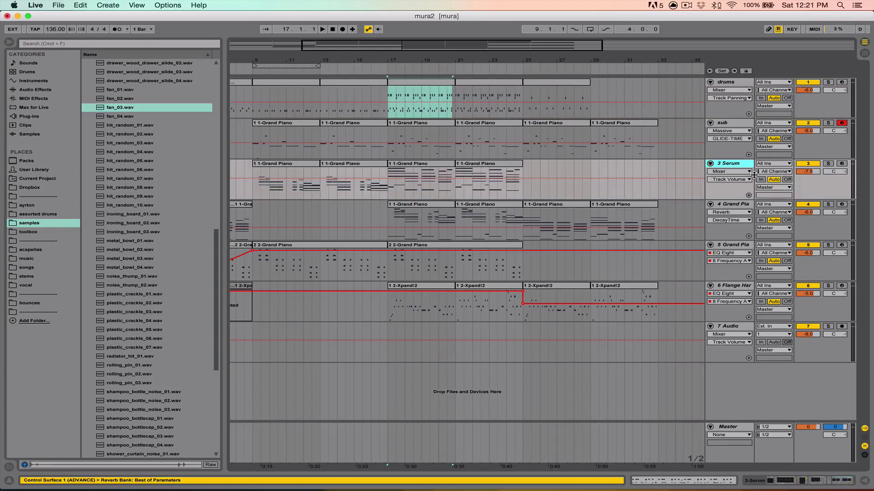
pyautogui.click(741, 173)
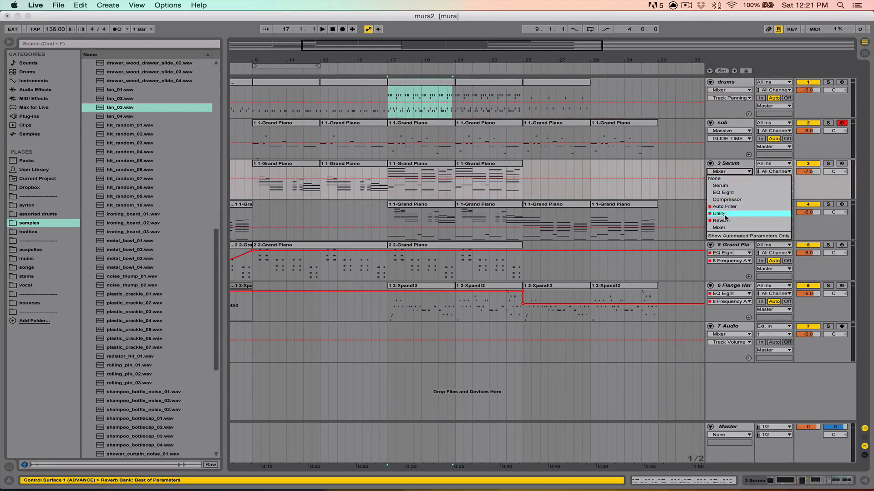
pyautogui.click(726, 216)
pyautogui.hscroll(-2, 418, 175)
pyautogui.moveTo(359, 63); pyautogui.dragTo(365, 75)
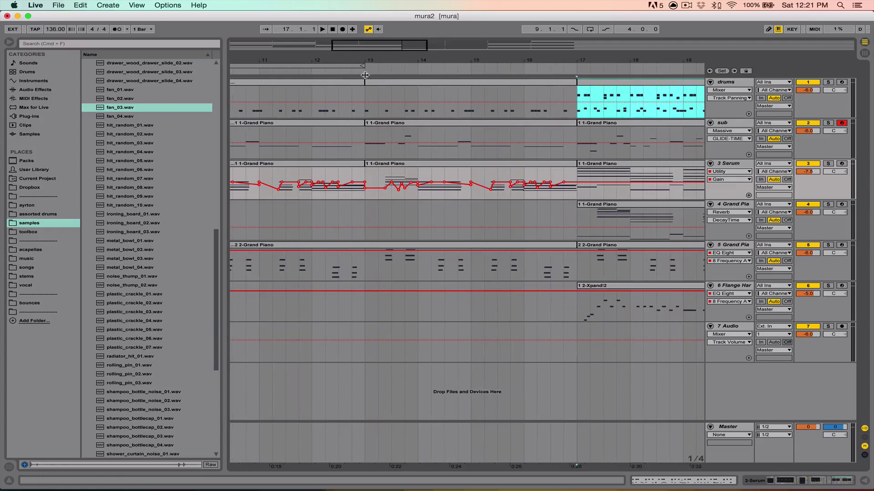
# - Open the 3 Serum device chain and examine its gain automation up to bar 17 and the sections that follow
pyautogui.doubleClick(734, 167)
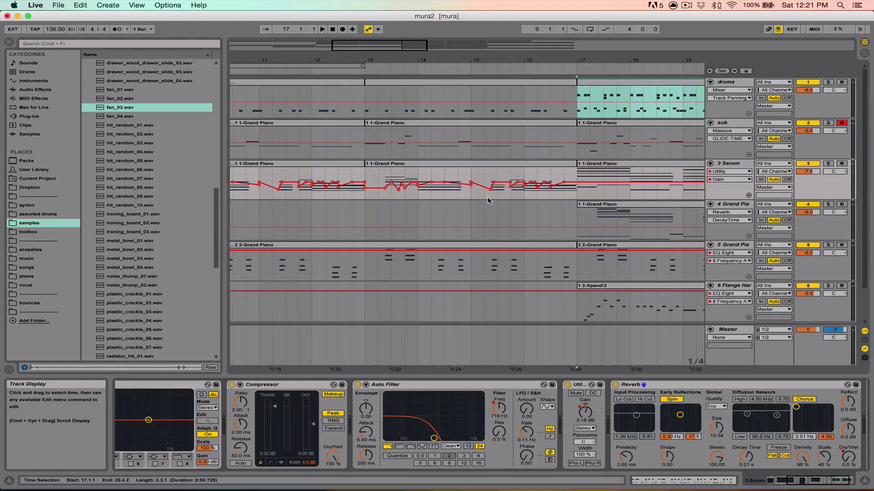
pyautogui.hscroll(-2, 469, 195)
pyautogui.hscroll(5, 469, 195)
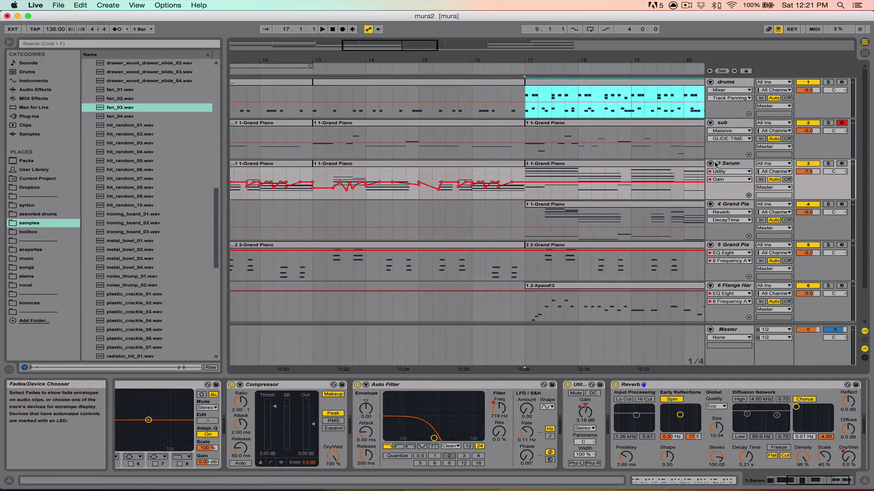
pyautogui.moveTo(644, 59); pyautogui.dragTo(643, 48)
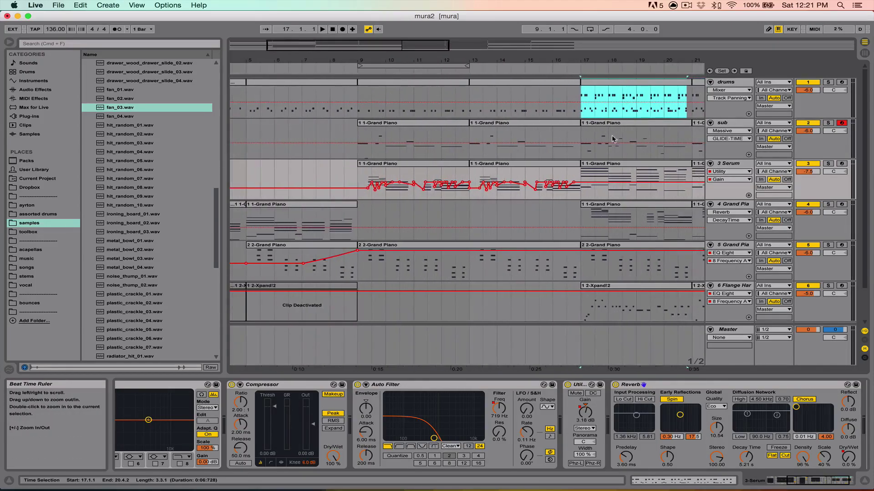
pyautogui.click(581, 175)
pyautogui.hscroll(4, 582, 174)
pyautogui.hscroll(2, 581, 174)
pyautogui.scroll(-2, 581, 174)
pyautogui.scroll(2, 581, 174)
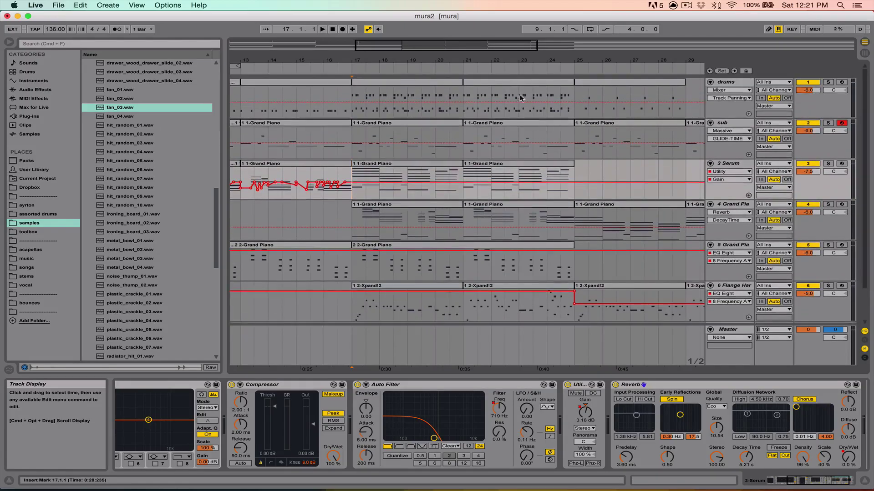
pyautogui.moveTo(436, 59)
pyautogui.mouseDown()
pyautogui.moveTo(436, 46)
pyautogui.moveTo(420, 68)
pyautogui.moveTo(691, 97)
pyautogui.moveTo(447, 68)
pyautogui.mouseUp()
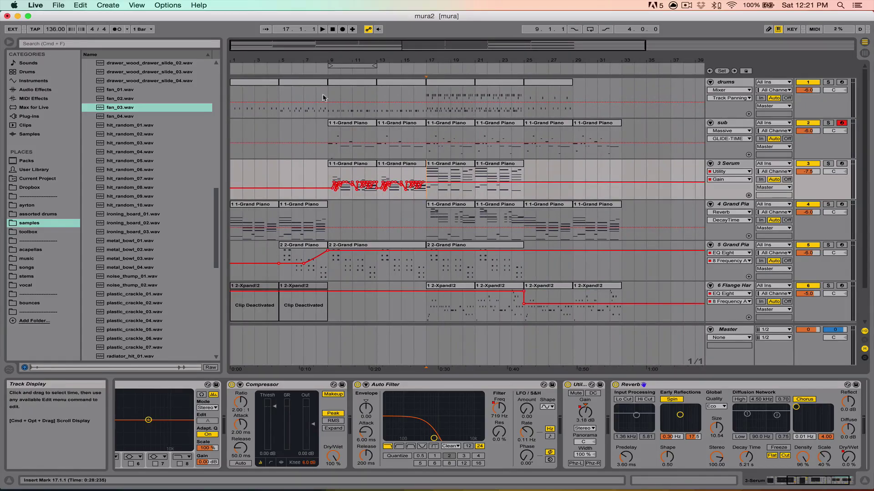
# - Highlight the intro from bar 1 to bar 9 across the drums through Flange Harp tracks
pyautogui.click(241, 82)
pyautogui.click(304, 86)
pyautogui.click(244, 87)
pyautogui.press('Right')
pyautogui.moveTo(233, 95); pyautogui.dragTo(329, 304)
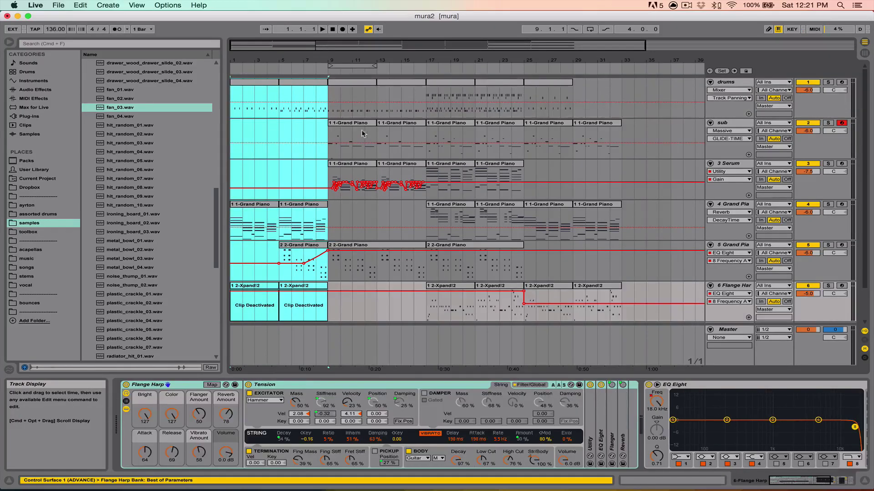
# - Color all clips between bars 9 and 17 red across the drums through Flange Harp tracks
pyautogui.moveTo(329, 108); pyautogui.dragTo(428, 318)
pyautogui.rightClick(397, 82)
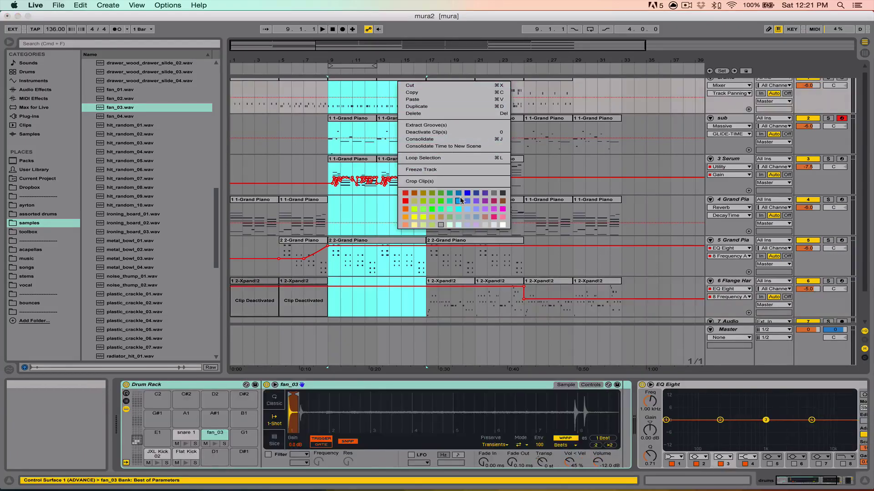
pyautogui.click(406, 203)
# - Color all clips between bars 17 and 25 orange across the drums through Flange Harp tracks
pyautogui.scroll(1, 410, 205)
pyautogui.moveTo(426, 84); pyautogui.dragTo(517, 306)
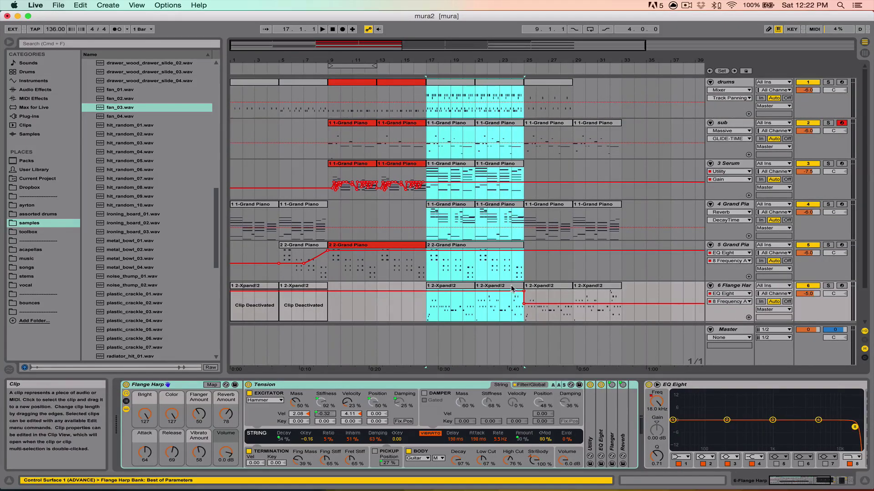
pyautogui.rightClick(511, 288)
pyautogui.click(519, 415)
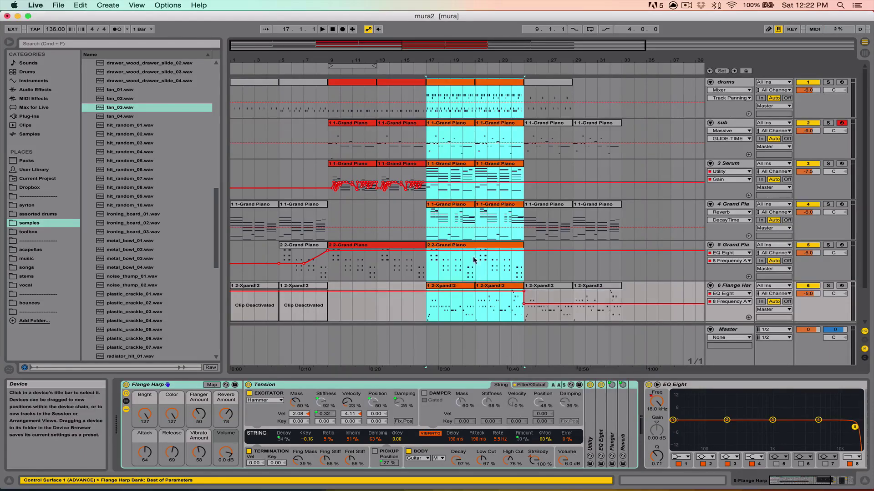
# - Color all clips between bars 25 and 33 blue across the tracks and clear the selection
pyautogui.moveTo(377, 182)
pyautogui.mouseDown()
pyautogui.moveTo(423, 182)
pyautogui.moveTo(426, 149)
pyautogui.mouseUp()
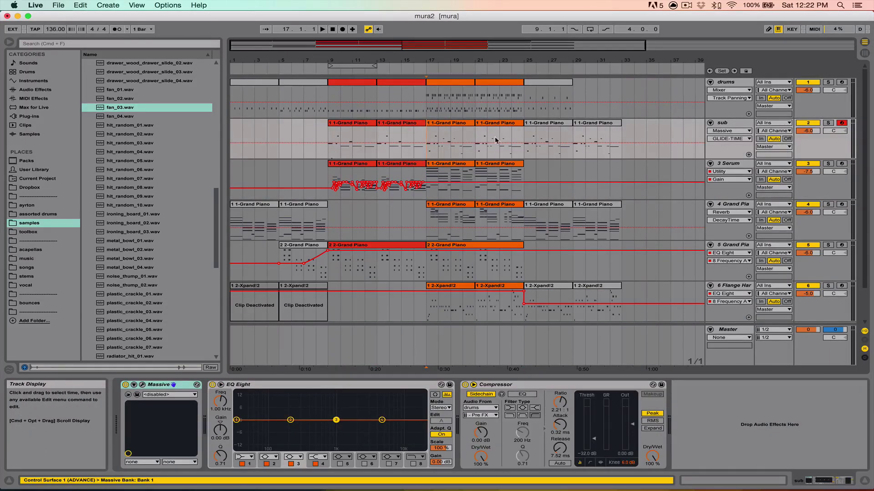
pyautogui.moveTo(527, 94)
pyautogui.mouseDown()
pyautogui.moveTo(635, 298)
pyautogui.moveTo(620, 296)
pyautogui.moveTo(560, 59)
pyautogui.moveTo(531, 84)
pyautogui.mouseUp()
pyautogui.click(611, 286)
pyautogui.rightClick(532, 84)
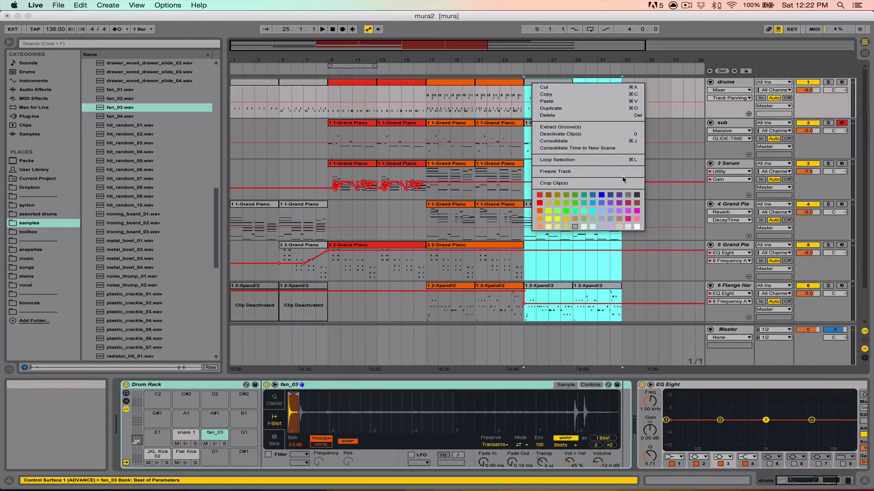
pyautogui.click(593, 211)
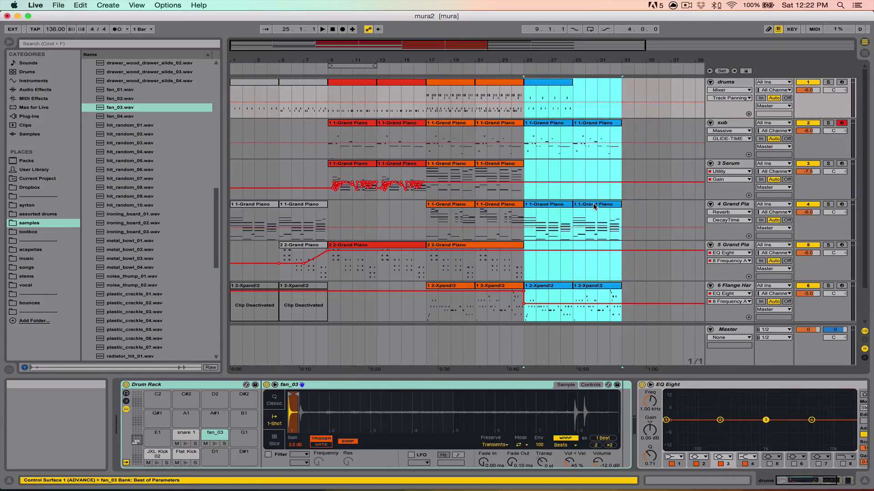
pyautogui.click(631, 152)
pyautogui.click(624, 154)
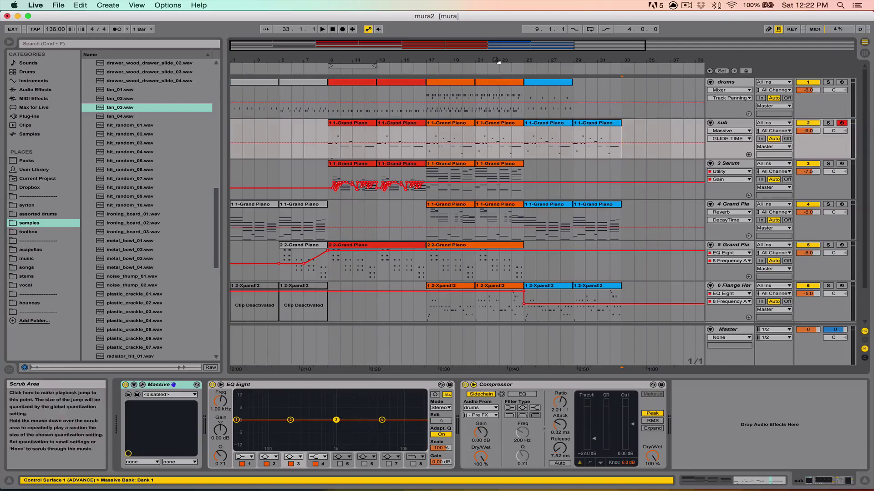
# - Examine the color-coded section layout, including the empty Flange Harp bars 9 to 17 and the empty sub bars before bar 9
pyautogui.moveTo(499, 61); pyautogui.dragTo(499, 42)
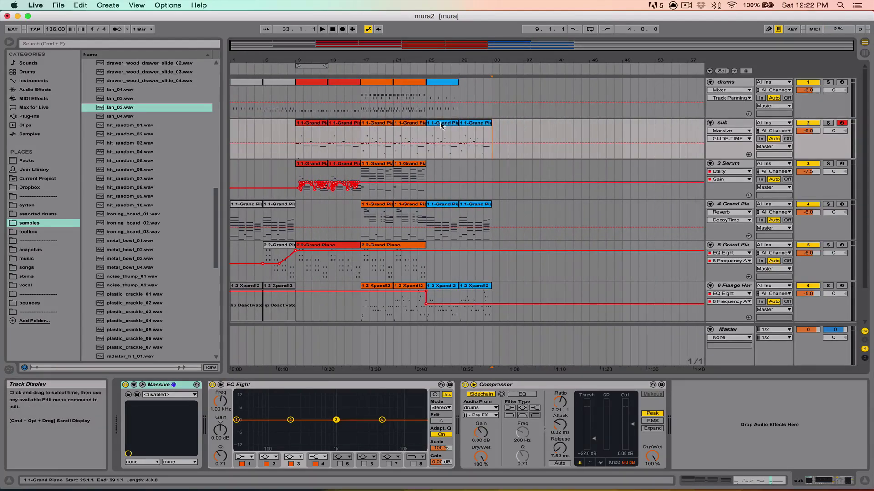
pyautogui.moveTo(358, 61); pyautogui.dragTo(373, 46)
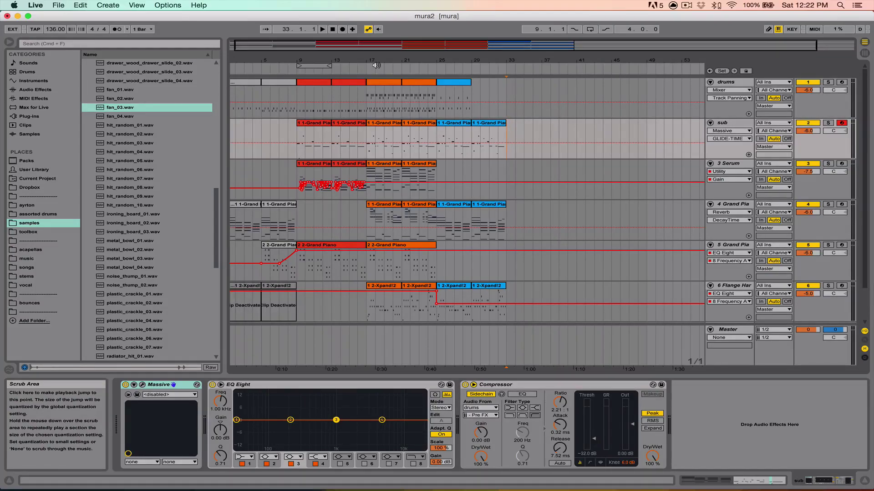
pyautogui.moveTo(392, 58); pyautogui.dragTo(415, 74)
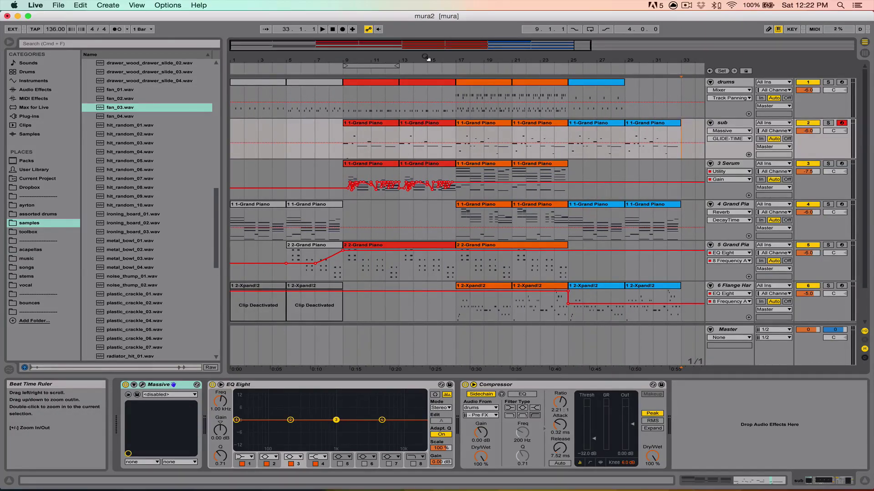
pyautogui.moveTo(427, 58); pyautogui.dragTo(390, 62)
pyautogui.scroll(-3, 351, 134)
pyautogui.moveTo(324, 285); pyautogui.dragTo(414, 281)
pyautogui.scroll(3, 357, 263)
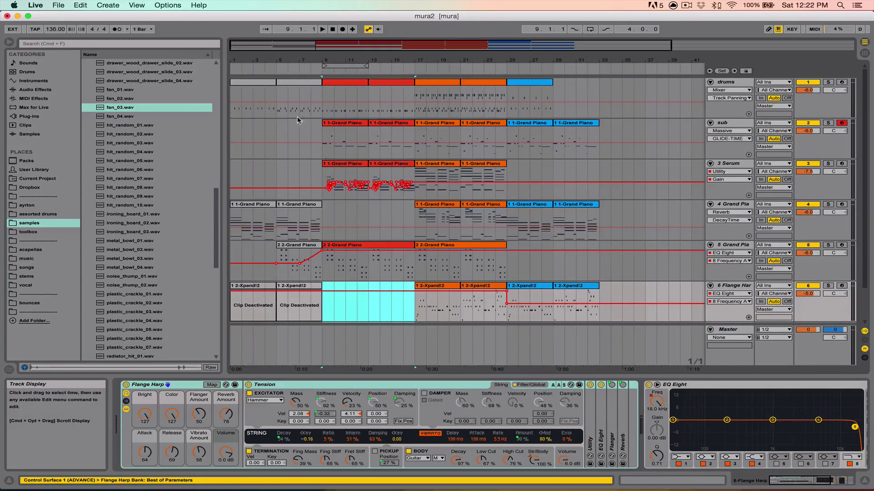
pyautogui.click(232, 130)
pyautogui.click(280, 135)
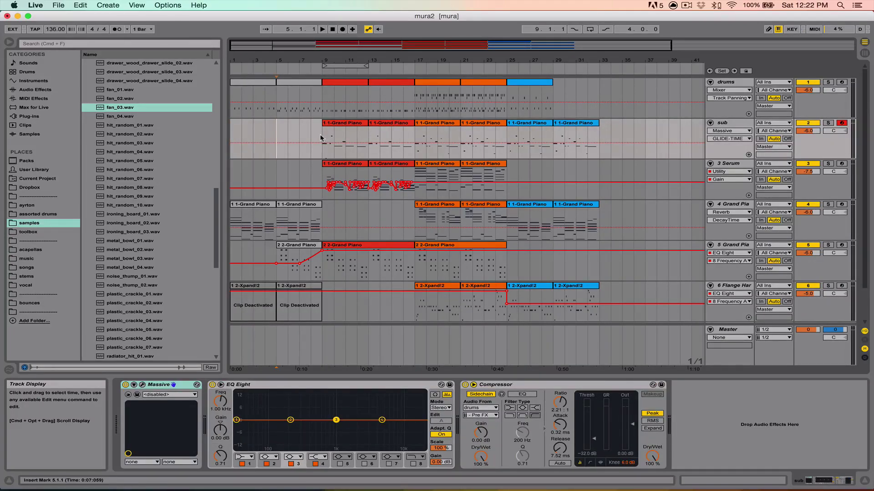
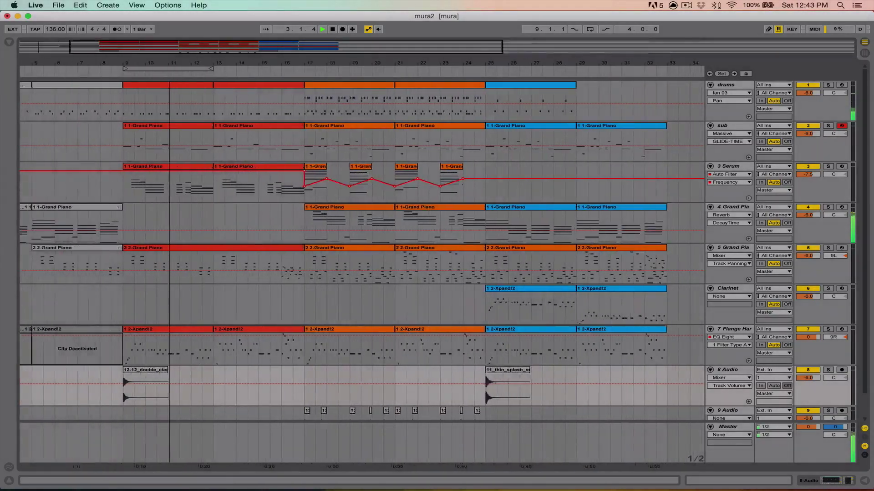
# - Examine the kick patterns of the drum clips at bars 1 and 5 in the note editor during playback
pyautogui.press('-')
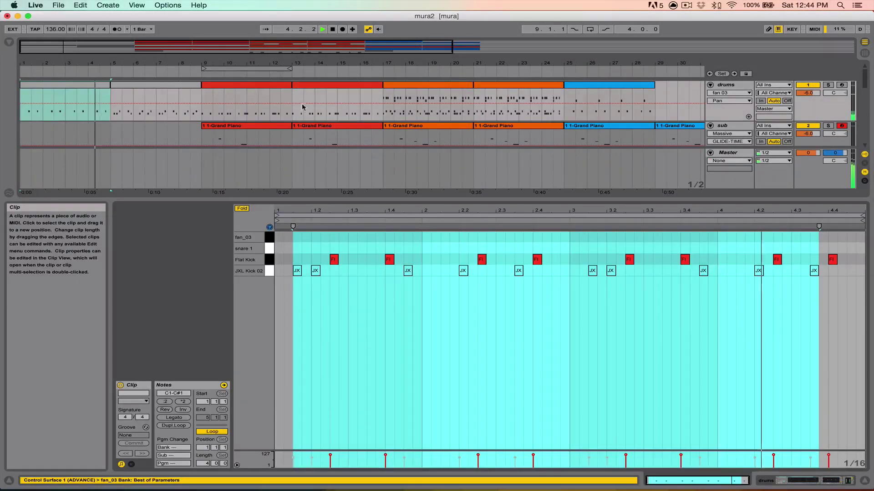
pyautogui.click(600, 317)
pyautogui.click(174, 91)
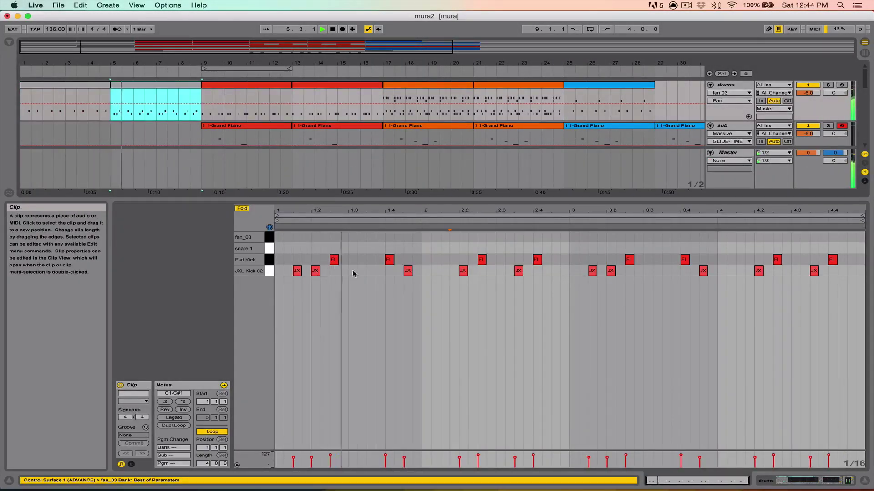
pyautogui.click(448, 294)
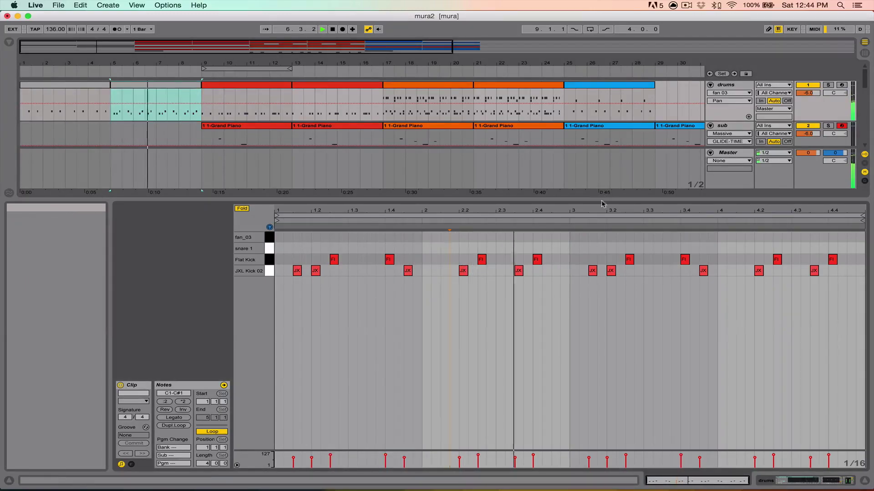
# - Enlarge the arrangement area and show the notes of the 5 Grand Piano clip at bar 5
pyautogui.moveTo(601, 200); pyautogui.dragTo(602, 318)
pyautogui.scroll(-3, 248, 186)
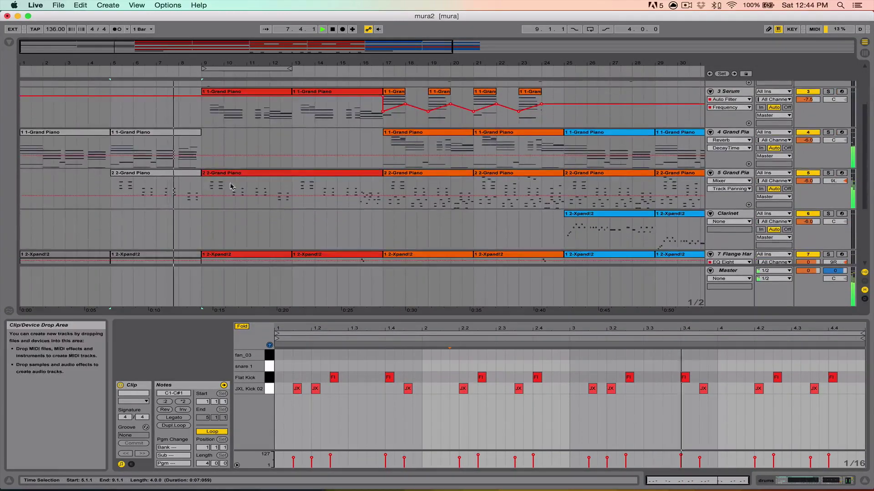
pyautogui.click(248, 186)
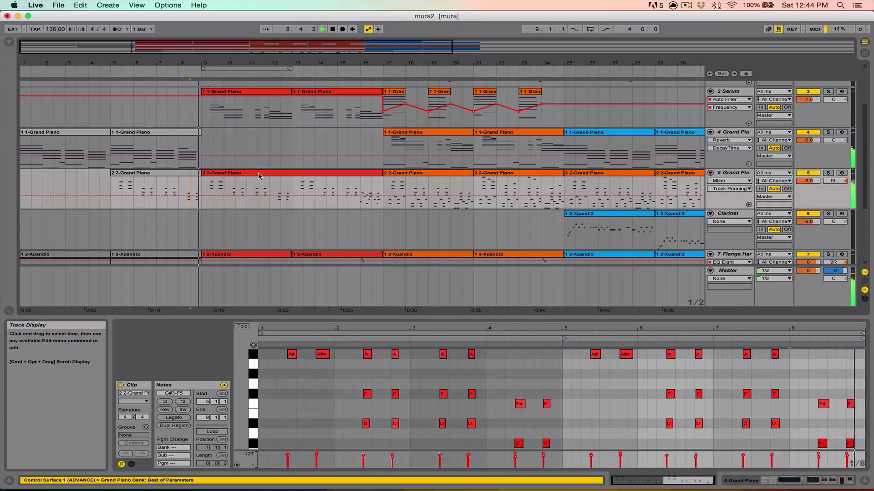
# - Examine the Flange Harp clip at bar 9 in the note editor, then enlarge the note editor
pyautogui.scroll(1, 250, 135)
pyautogui.scroll(-2, 250, 135)
pyautogui.scroll(-4, 250, 135)
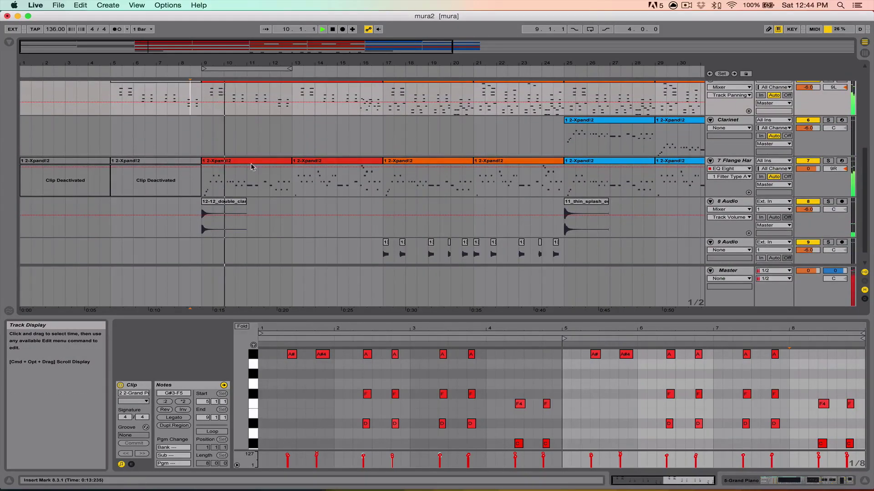
pyautogui.click(250, 180)
pyautogui.click(464, 389)
pyautogui.scroll(3, 462, 395)
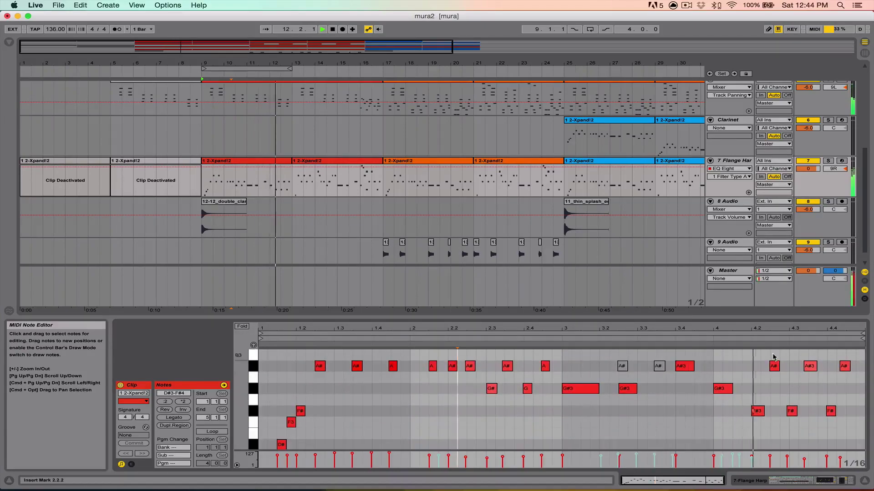
pyautogui.click(772, 334)
pyautogui.moveTo(770, 315); pyautogui.dragTo(770, 282)
# - Open the 3 Serum clip at bar 13 and examine its chord notes during playback
pyautogui.click(328, 136)
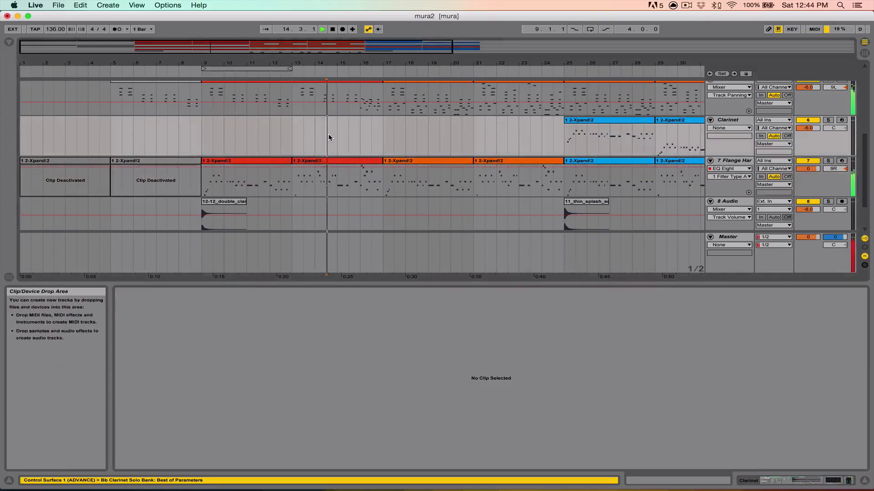
pyautogui.scroll(5, 329, 138)
pyautogui.click(330, 137)
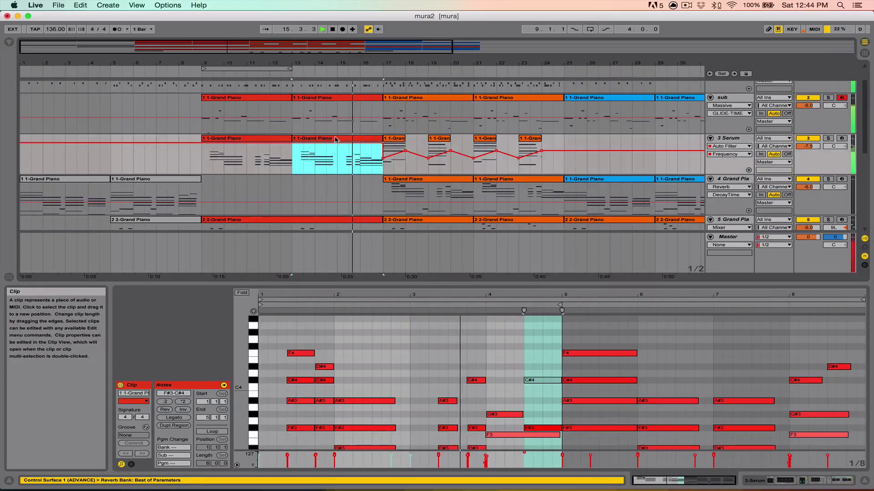
pyautogui.click(490, 349)
pyautogui.scroll(2, 490, 349)
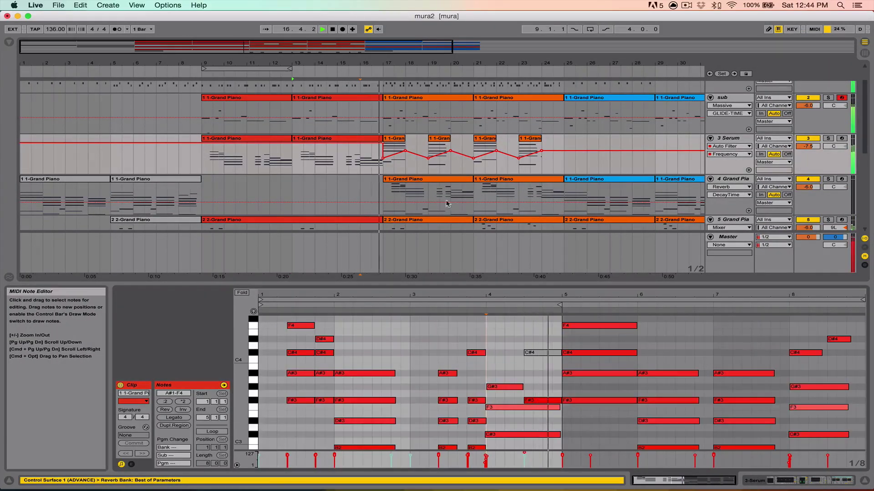
# - Hide the note editor and highlight the 5 Grand Piano clips at bars 17 and 21 during playback
pyautogui.scroll(-1, 455, 205)
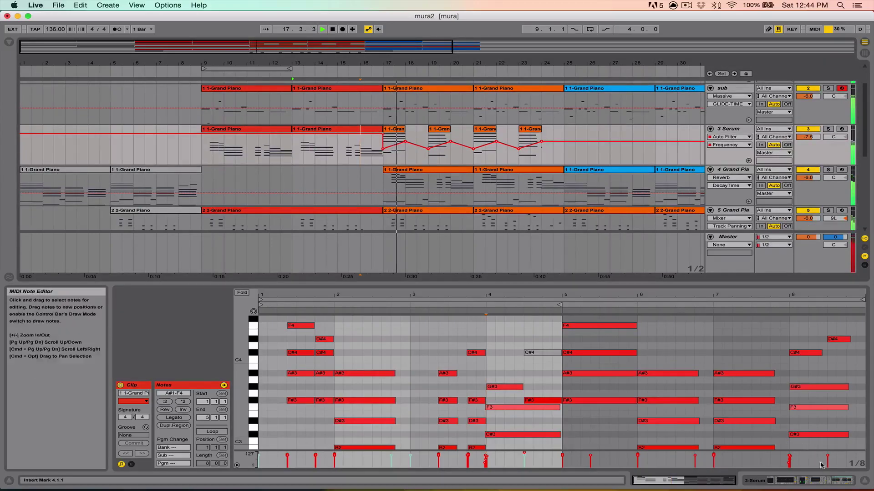
pyautogui.click(864, 481)
pyautogui.click(453, 229)
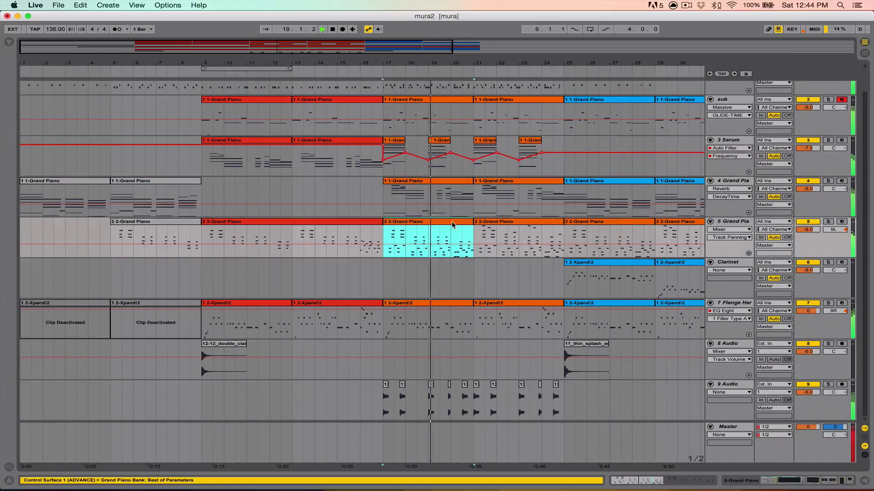
pyautogui.click(492, 226)
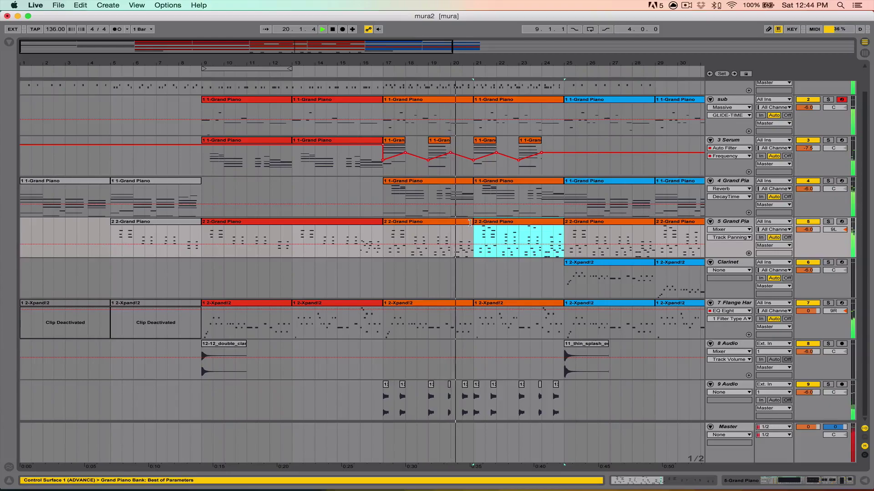
# - Open the 5 Grand Piano clip at bar 21 and examine its notes in an enlarged note editor
pyautogui.doubleClick(470, 222)
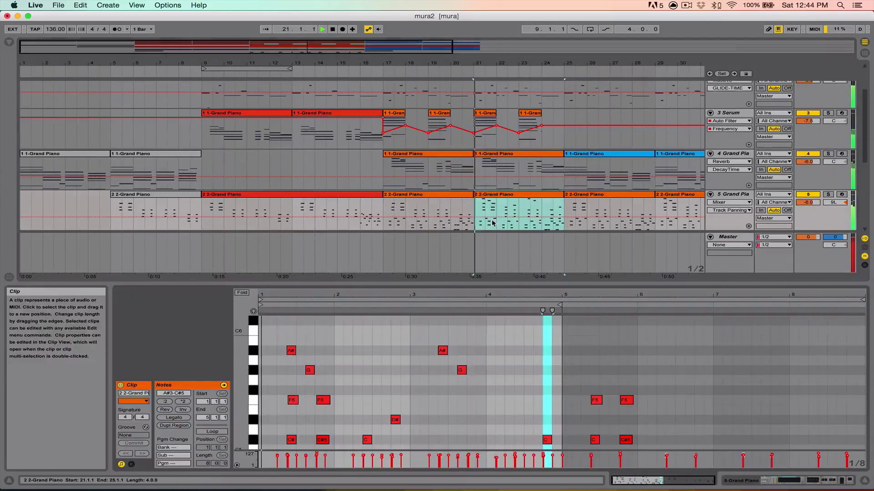
pyautogui.click(442, 391)
pyautogui.scroll(-5, 442, 389)
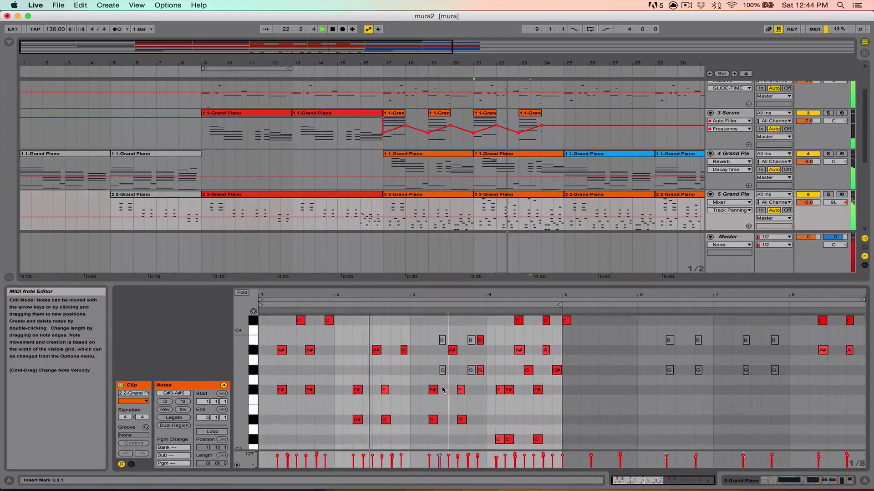
pyautogui.moveTo(455, 287); pyautogui.dragTo(455, 142)
pyautogui.scroll(4, 468, 285)
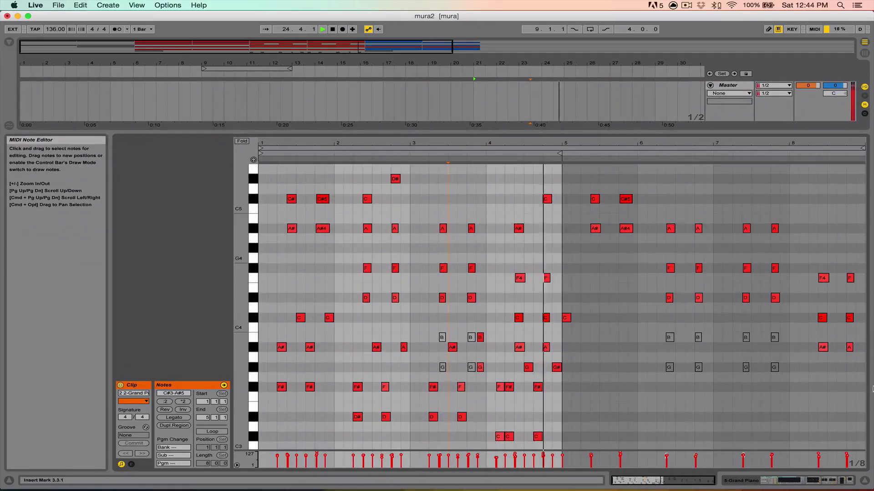
# - Hide the note editor and examine the blue closing section from bar 25 to 33 across the tracks during playback
pyautogui.click(865, 480)
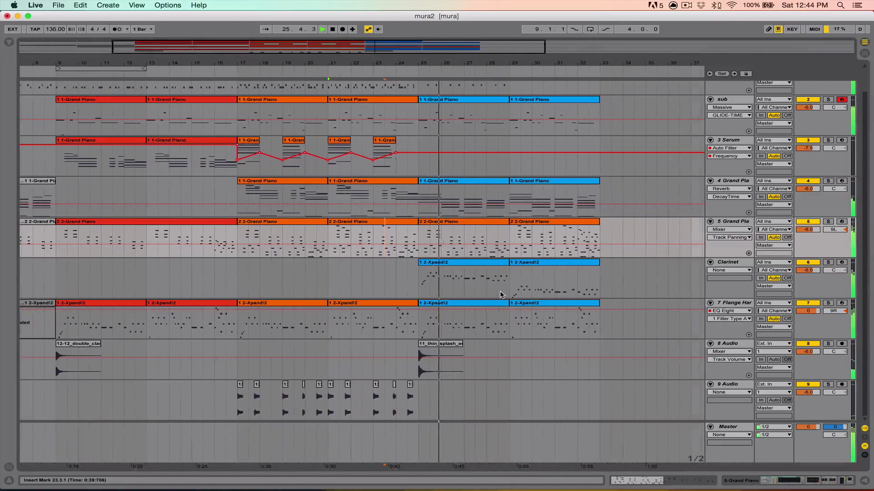
pyautogui.hscroll(3, 501, 293)
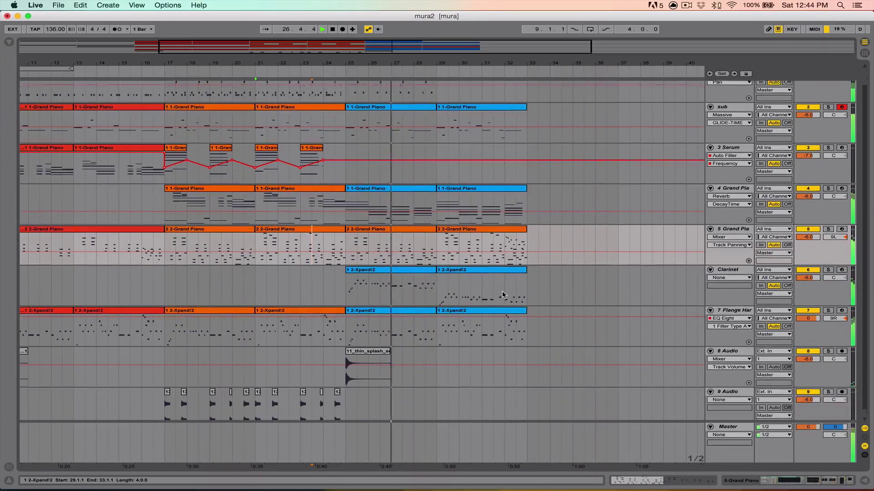
pyautogui.scroll(-1, 502, 294)
pyautogui.scroll(3, 502, 294)
pyautogui.hscroll(1, 502, 295)
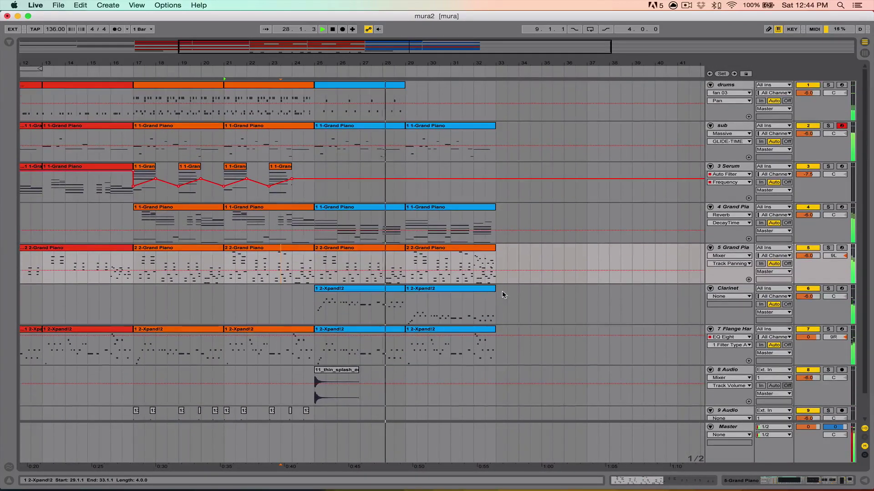
pyautogui.hscroll(-2, 502, 295)
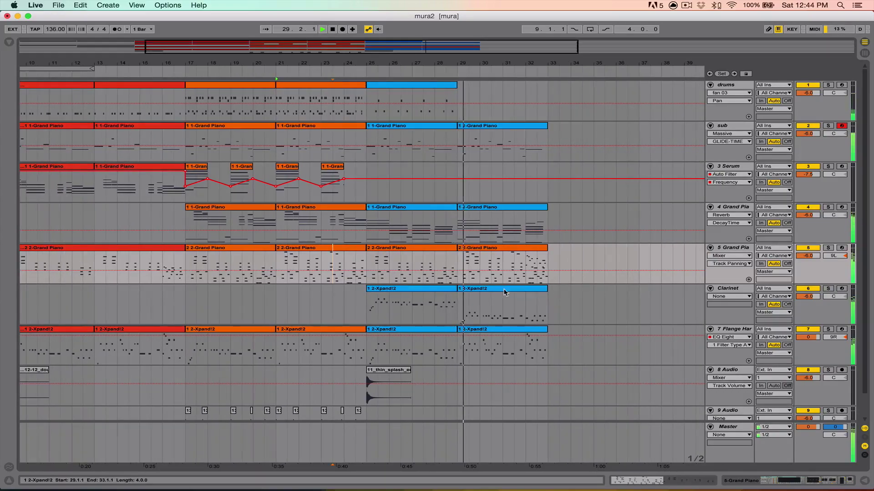
pyautogui.hscroll(3, 504, 292)
pyautogui.scroll(-2, 490, 290)
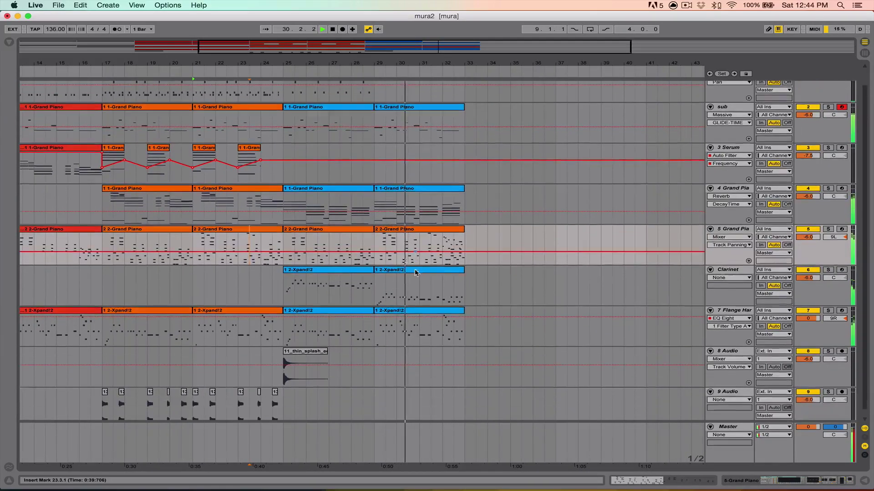